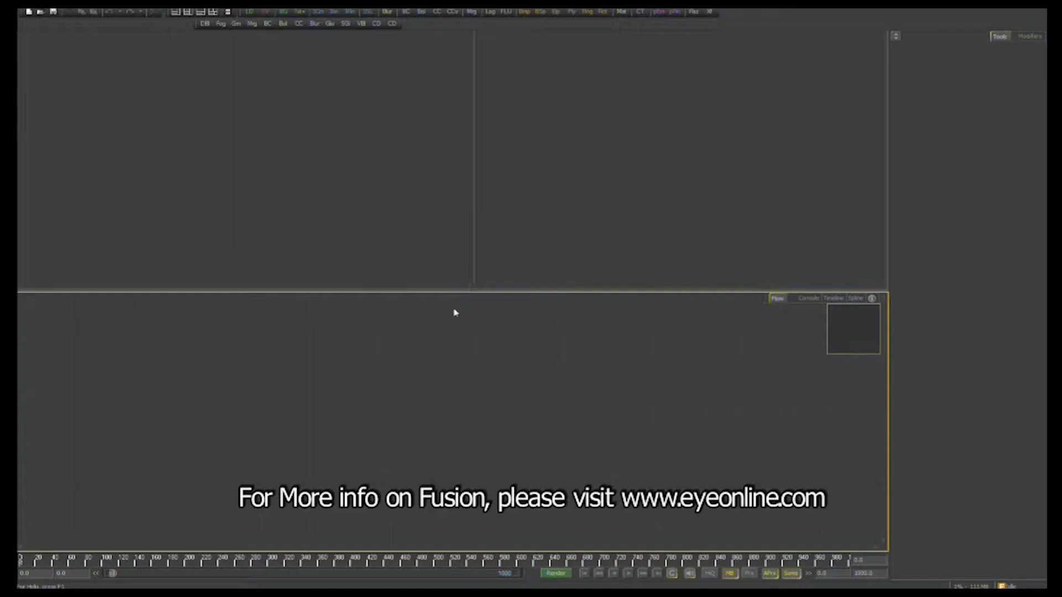
Narrow the first viewer slightly by shifting the divider between the two viewers.
left_click(469, 251)
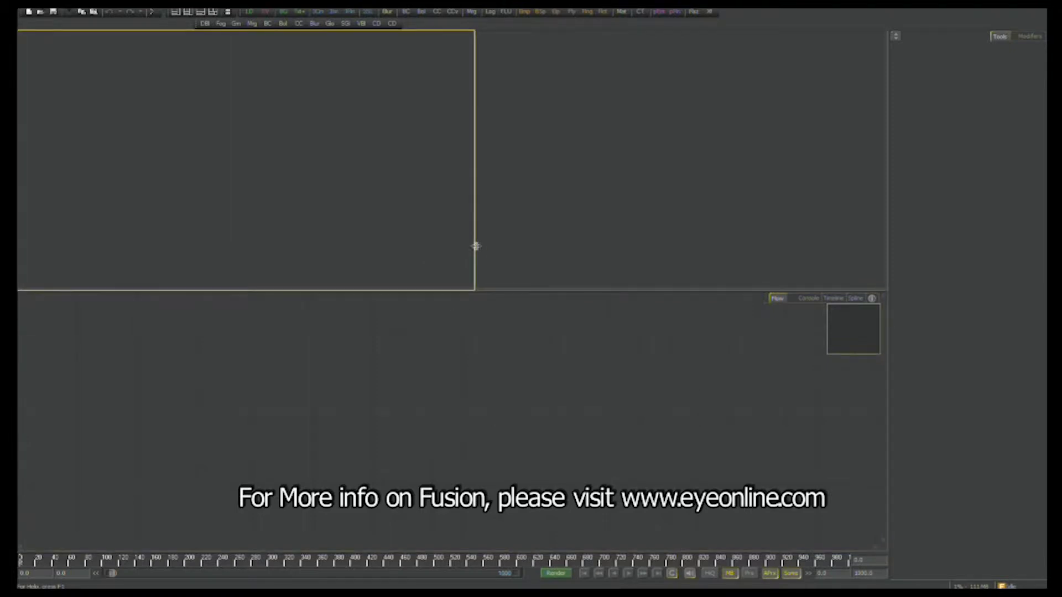
left_click_drag(474, 244, 457, 246)
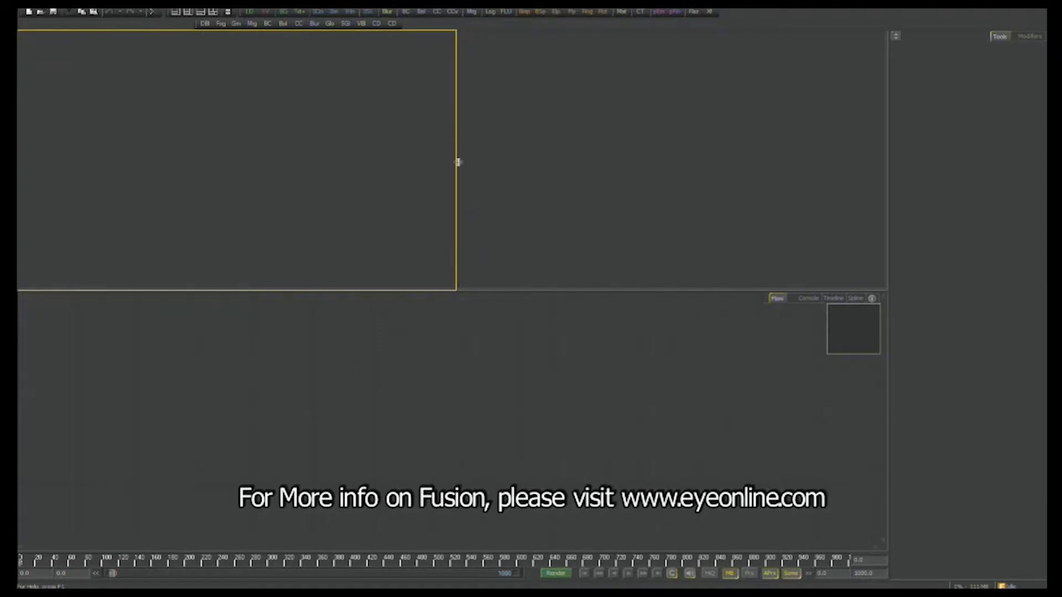
left_click_drag(456, 167, 448, 172)
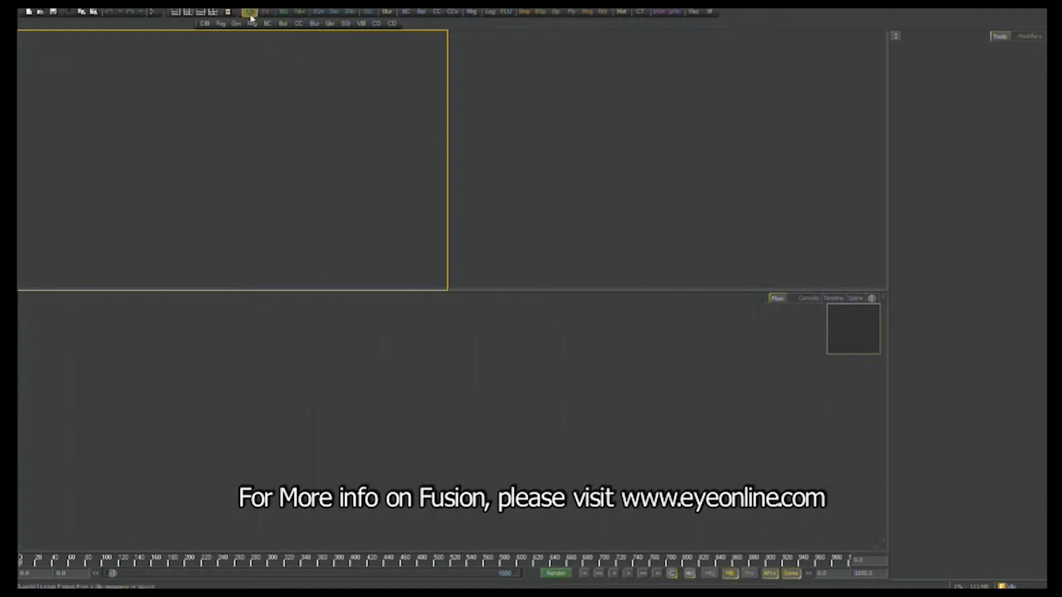
Add a Loader to the flow and load the FX16_R06_PatrolShipKey_R01_000-100.exr sequence from the FX16_R06_PatrolShipKey_R01 folder.
left_click_drag(244, 15, 138, 367)
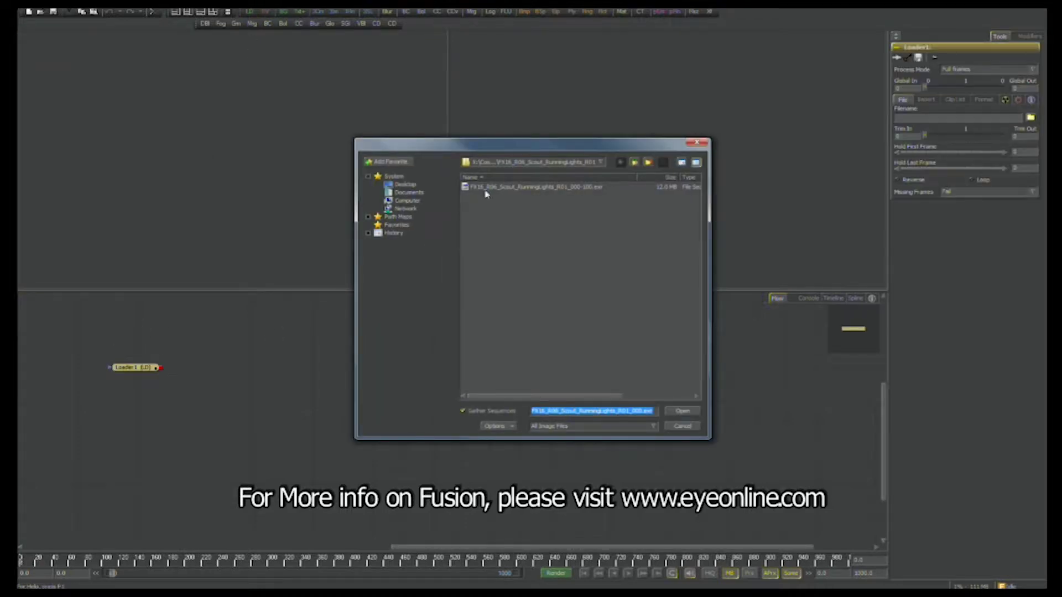
left_click(554, 164)
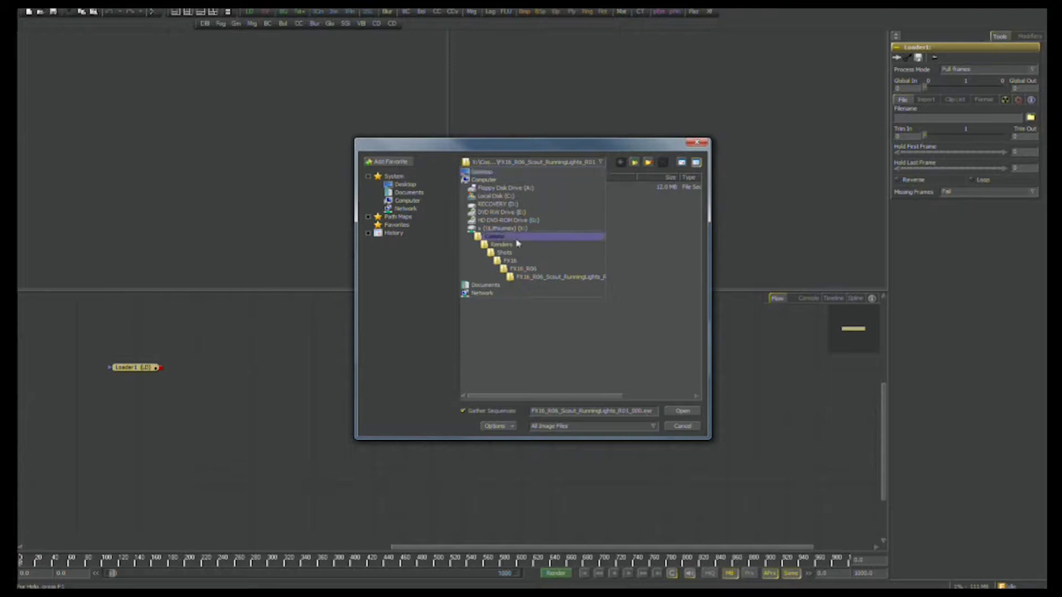
left_click(514, 269)
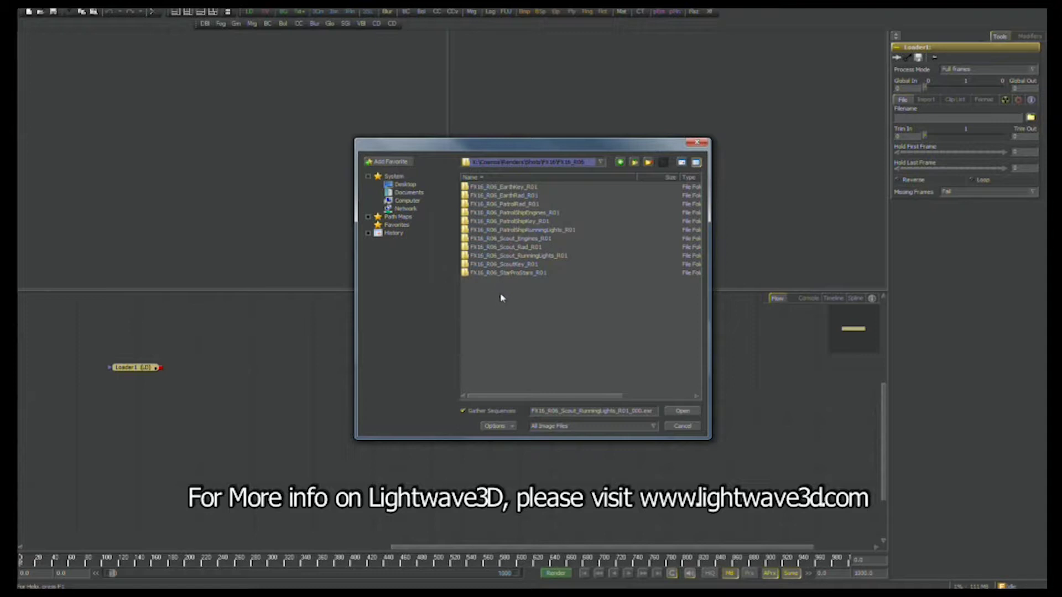
double_click(520, 222)
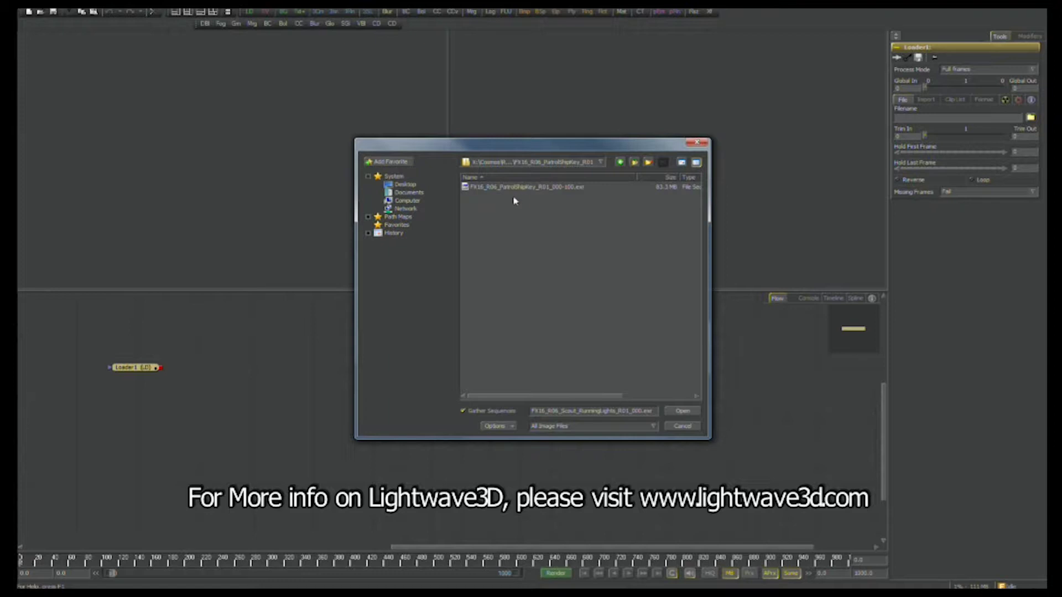
left_click_drag(554, 155, 570, 199)
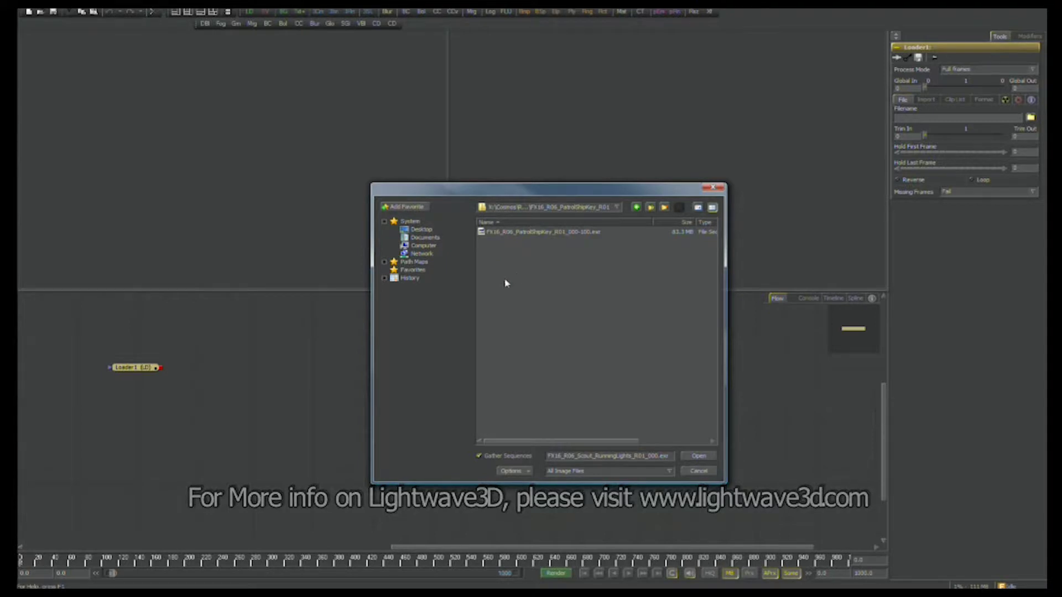
left_click_drag(726, 483, 748, 450)
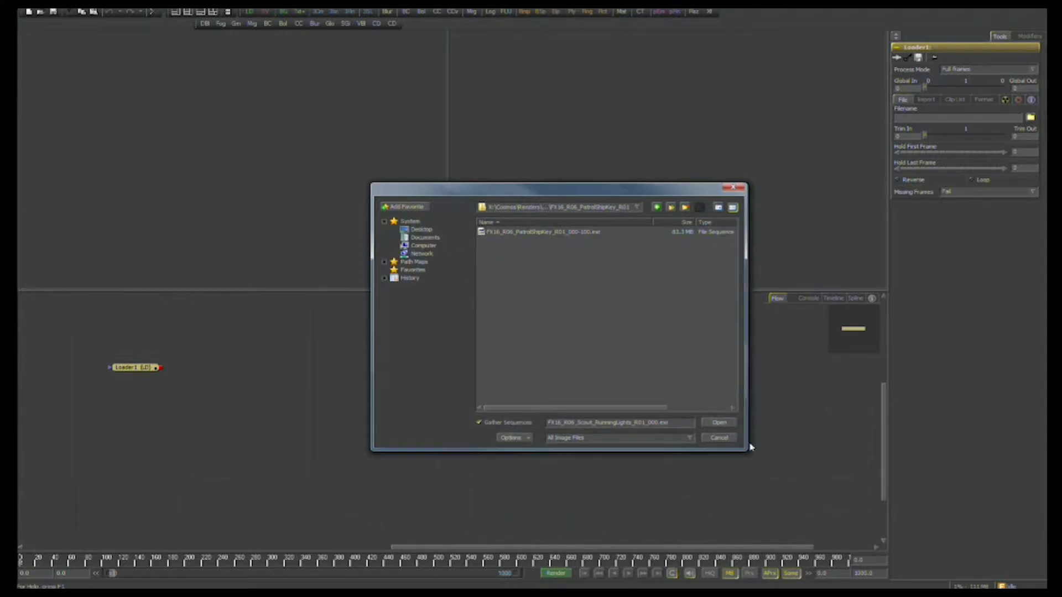
left_click(542, 233)
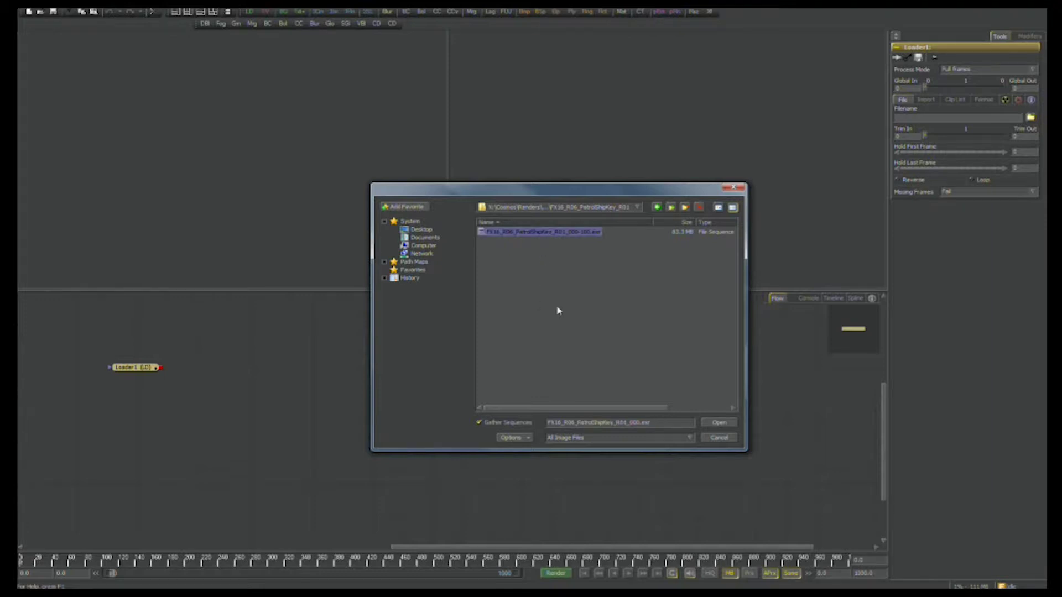
left_click(719, 423)
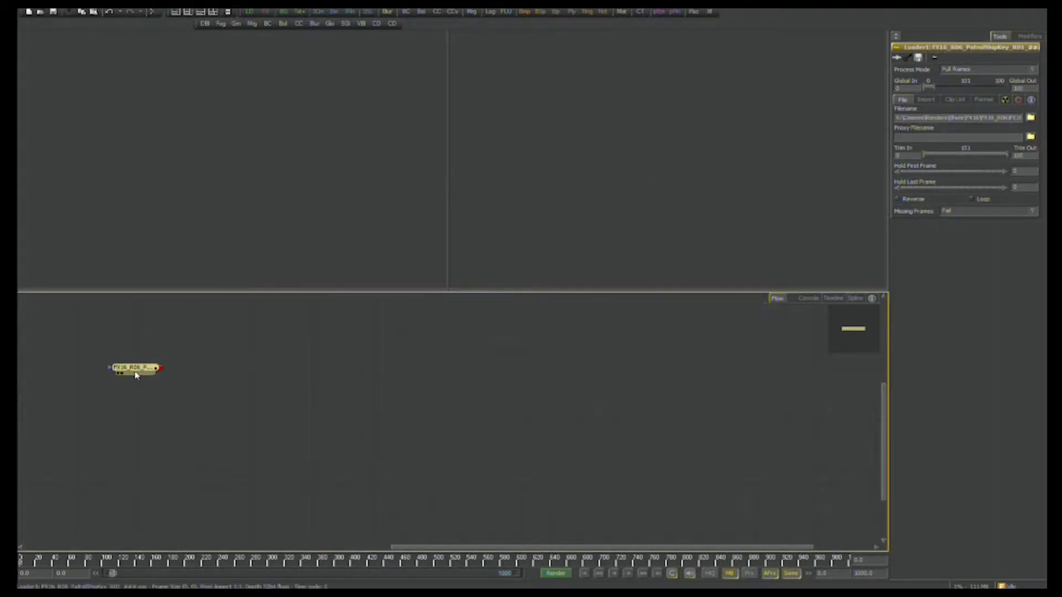
Show the patrol ship loader in the first viewer without the checker underlay and go to frame 55.
left_click_drag(137, 375, 225, 218)
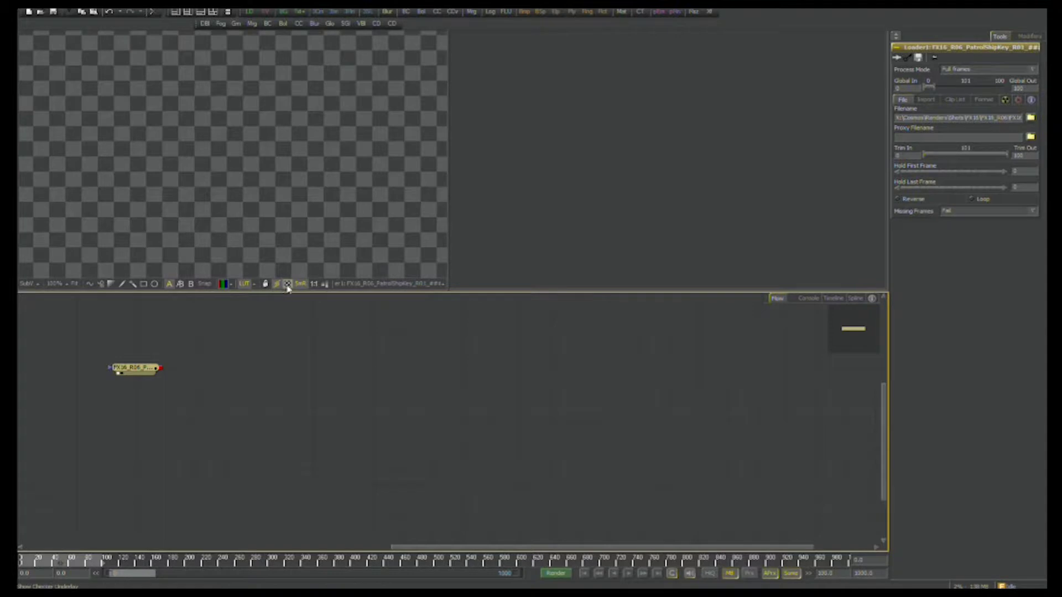
left_click(287, 285)
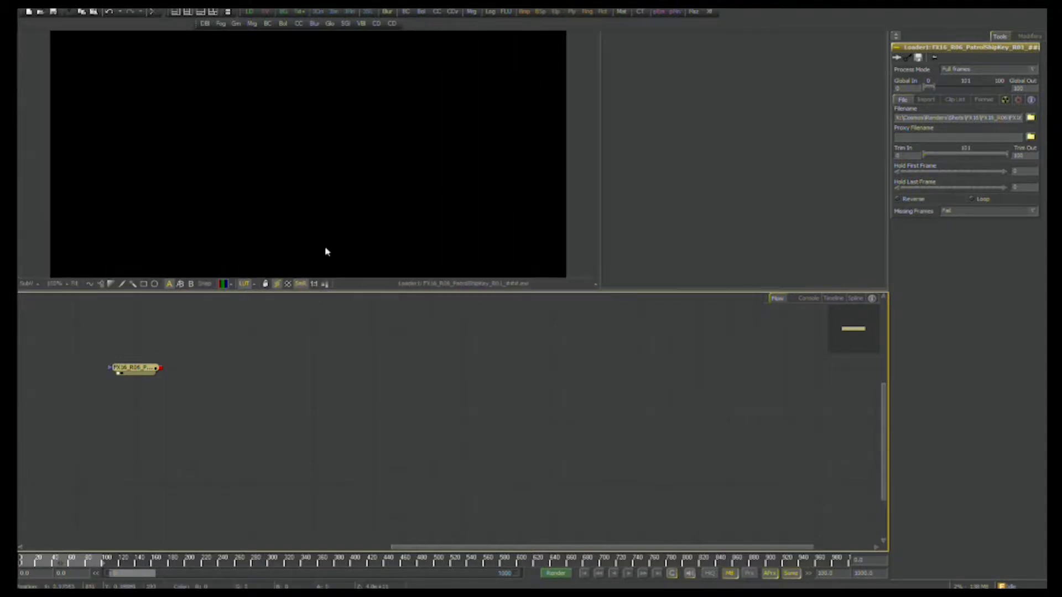
left_click_drag(43, 560, 65, 564)
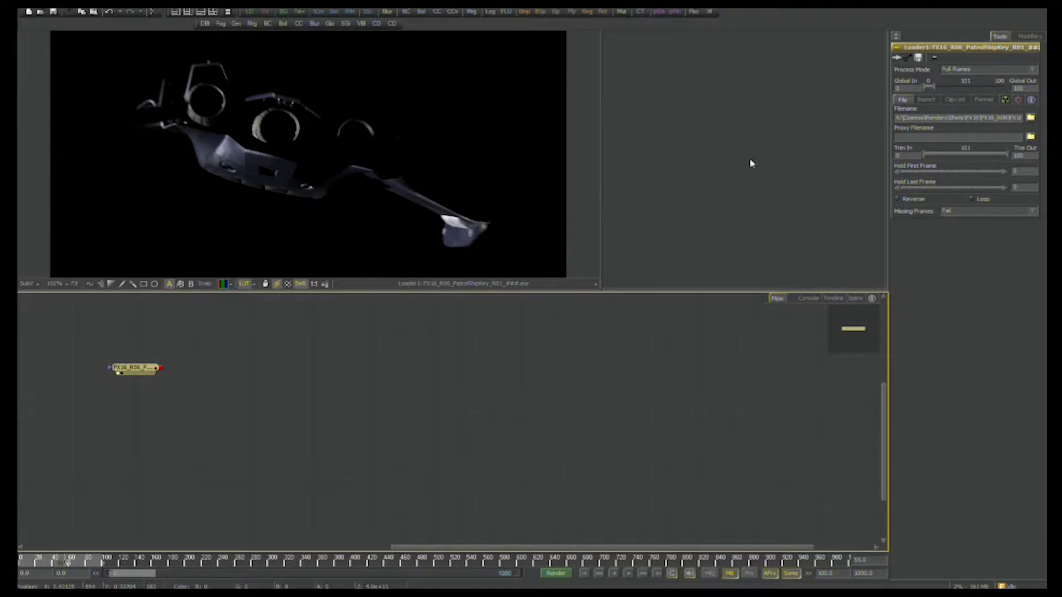
Map the loader's OpenEXR red, green and blue channels to Diff.R, Diff.G and Diff.B.
left_click(987, 101)
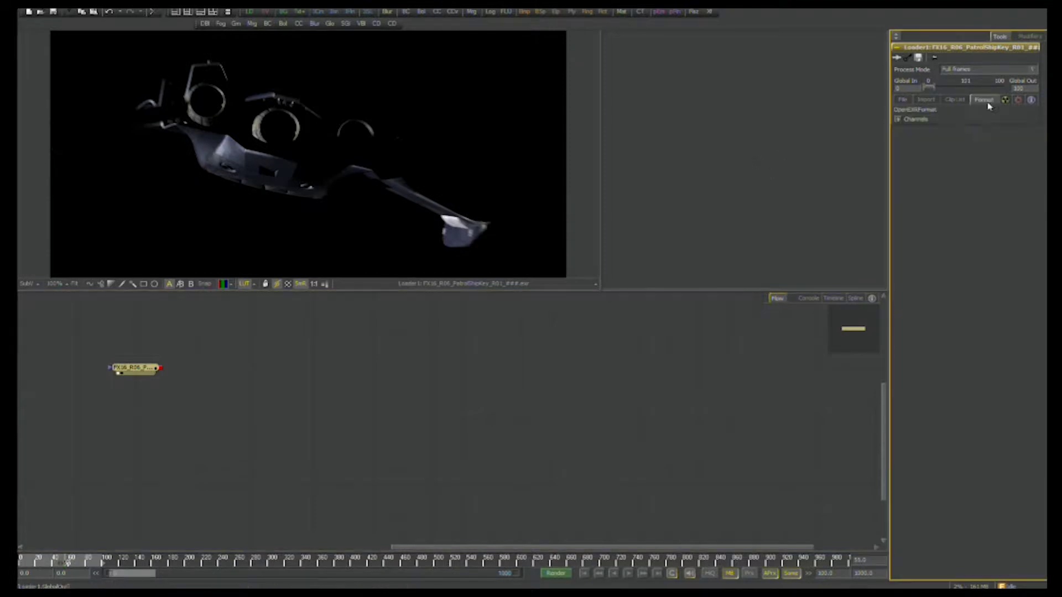
left_click(898, 120)
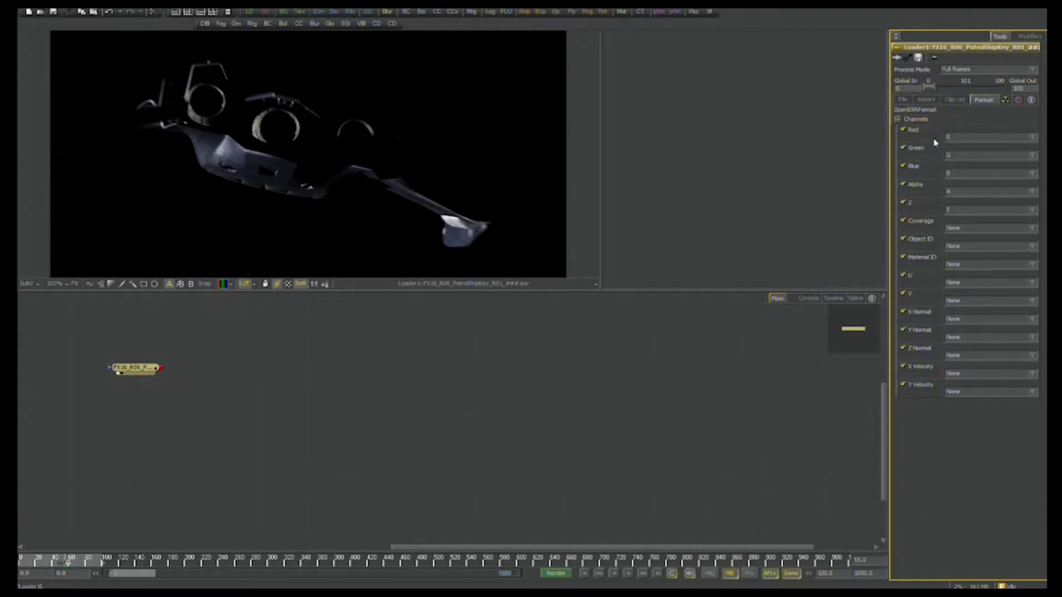
left_click(970, 139)
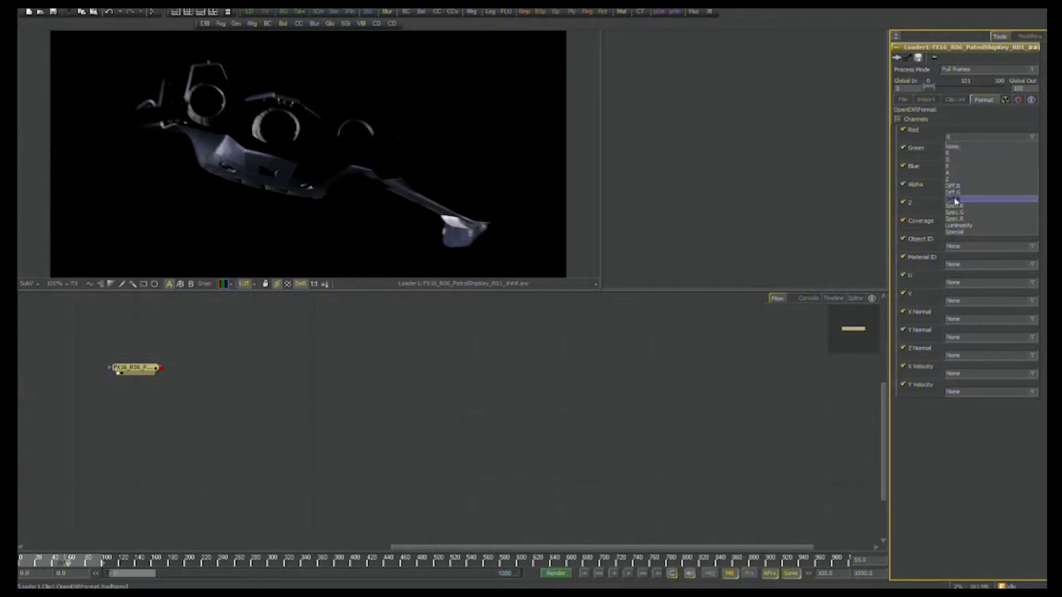
left_click(958, 199)
left_click(969, 154)
left_click(968, 216)
left_click(979, 175)
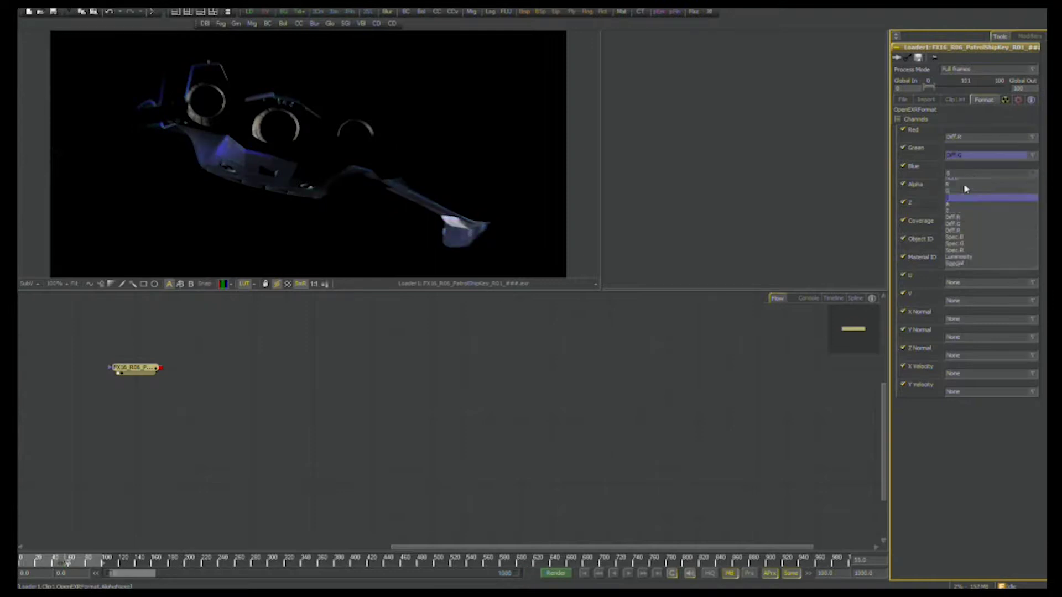
left_click(963, 223)
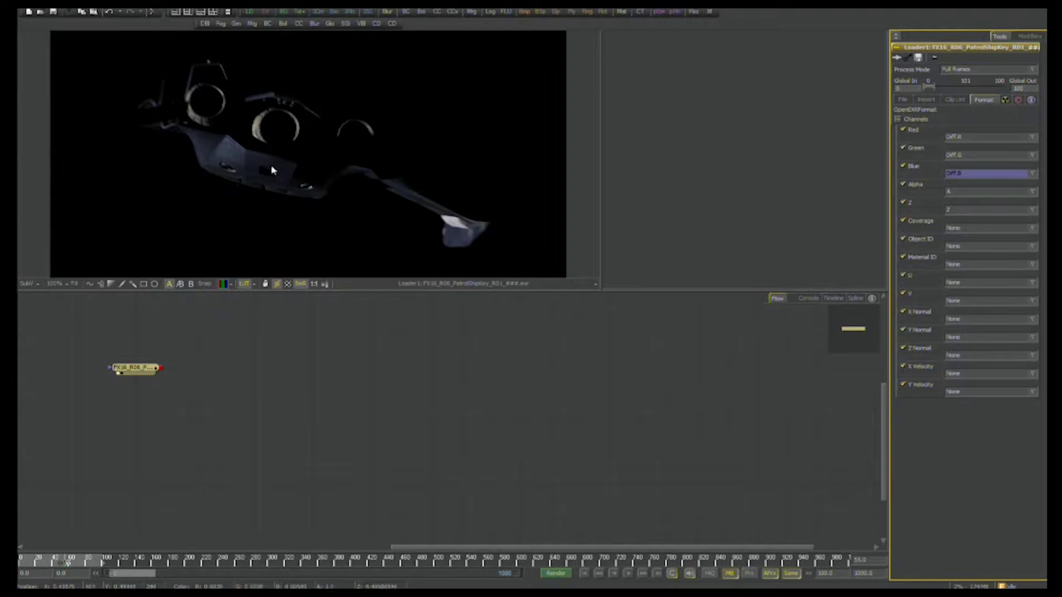
Duplicate the diffuse loader and place the copy directly below the original in the flow.
left_click(138, 372)
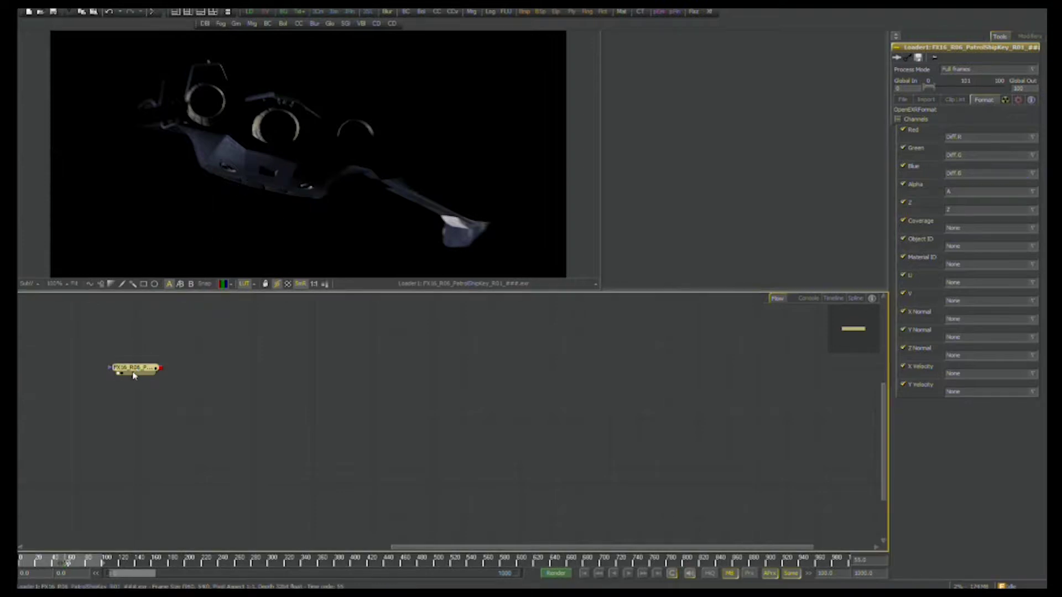
left_click(160, 419)
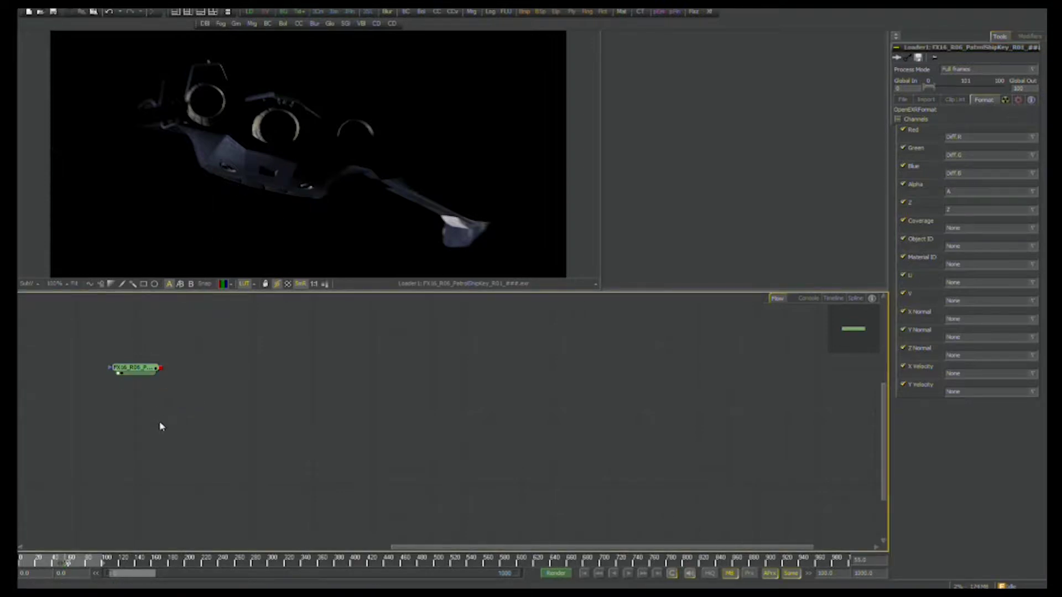
key("ctrl+v")
left_click_drag(161, 418, 136, 418)
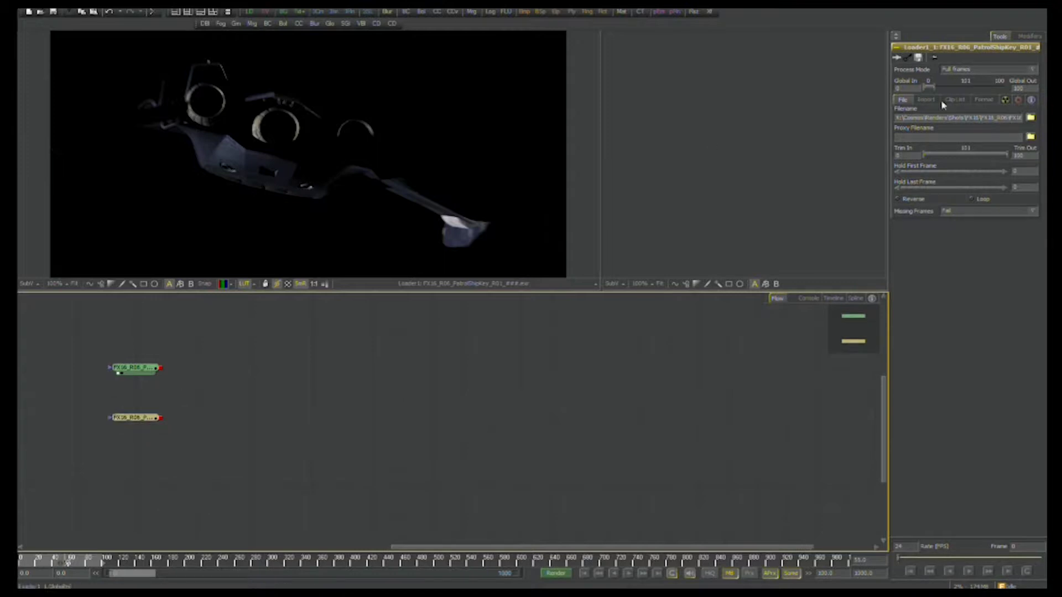
Set the copied loader's red, green and blue channels to Spec.R, Spec.G and Spec.B and display it in the first viewer.
left_click(983, 100)
left_click(969, 137)
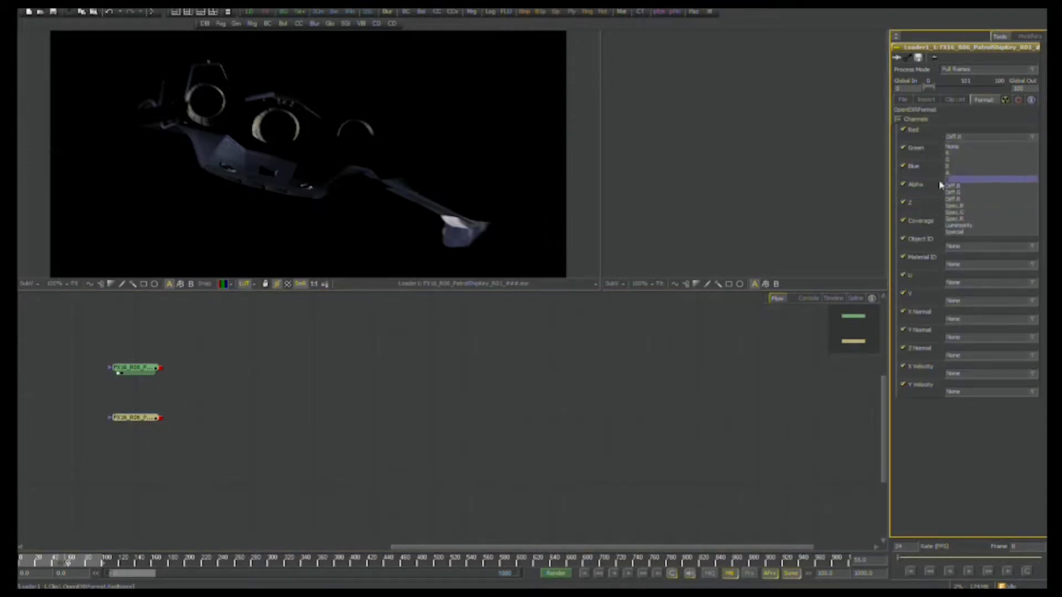
left_click(957, 219)
left_click(957, 155)
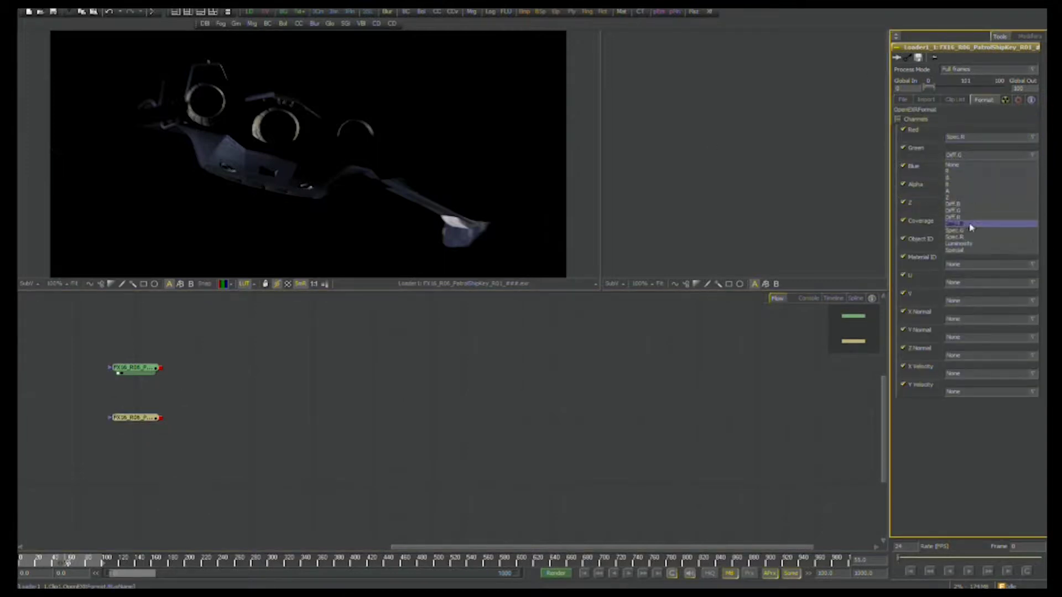
left_click(967, 231)
left_click(970, 173)
left_click(962, 243)
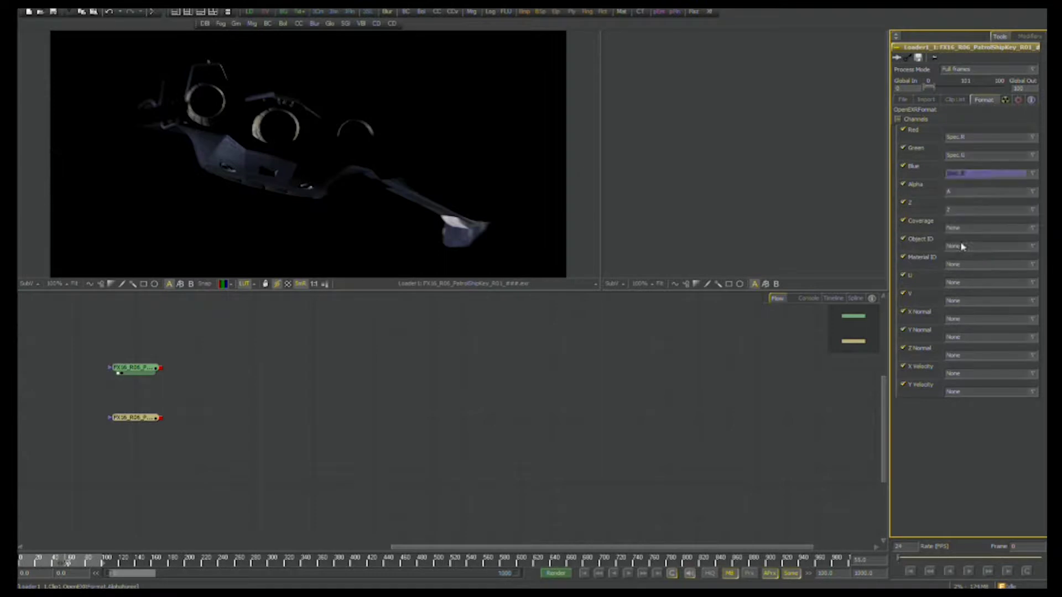
left_click_drag(148, 419, 387, 130)
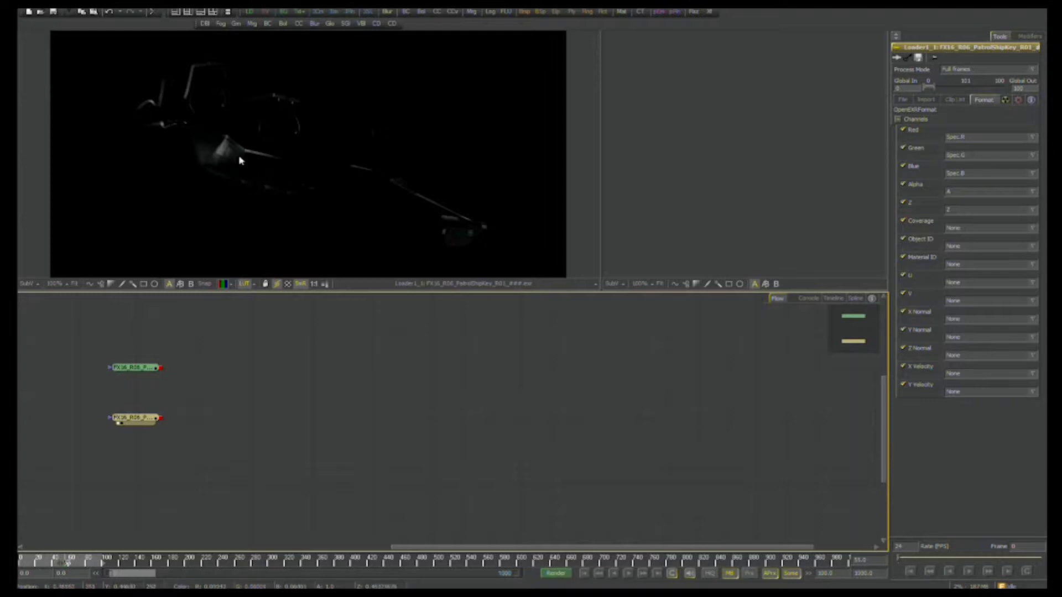
Merge the specular loader as foreground over the diffuse loader with a new Merge node.
left_click(138, 374)
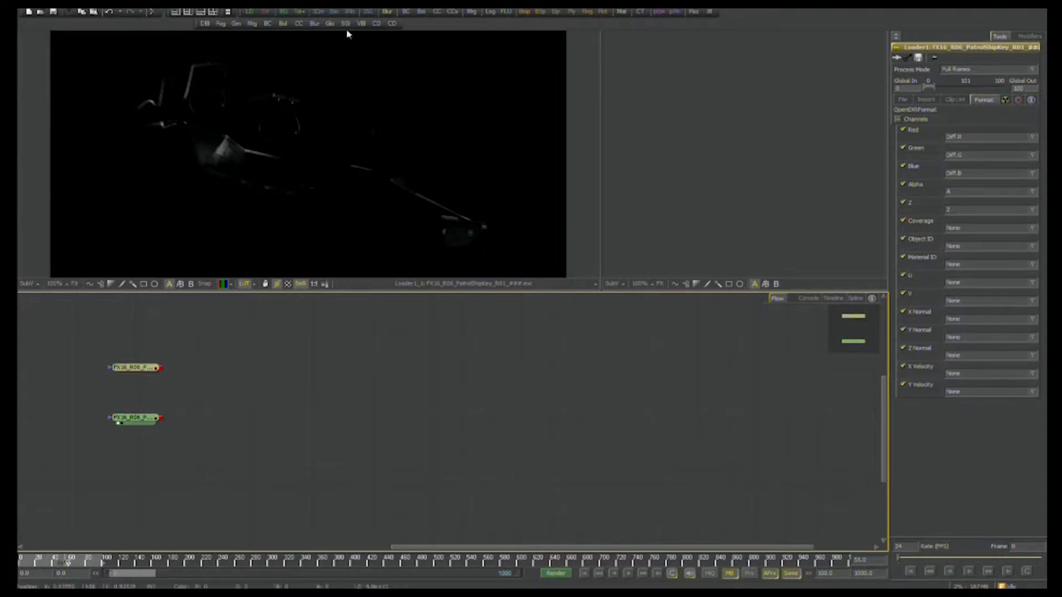
left_click(471, 11)
left_click_drag(160, 418, 266, 372)
Paste another copy of the diffuse loader into the flow, below and to the right of the Merge node.
left_click(138, 424)
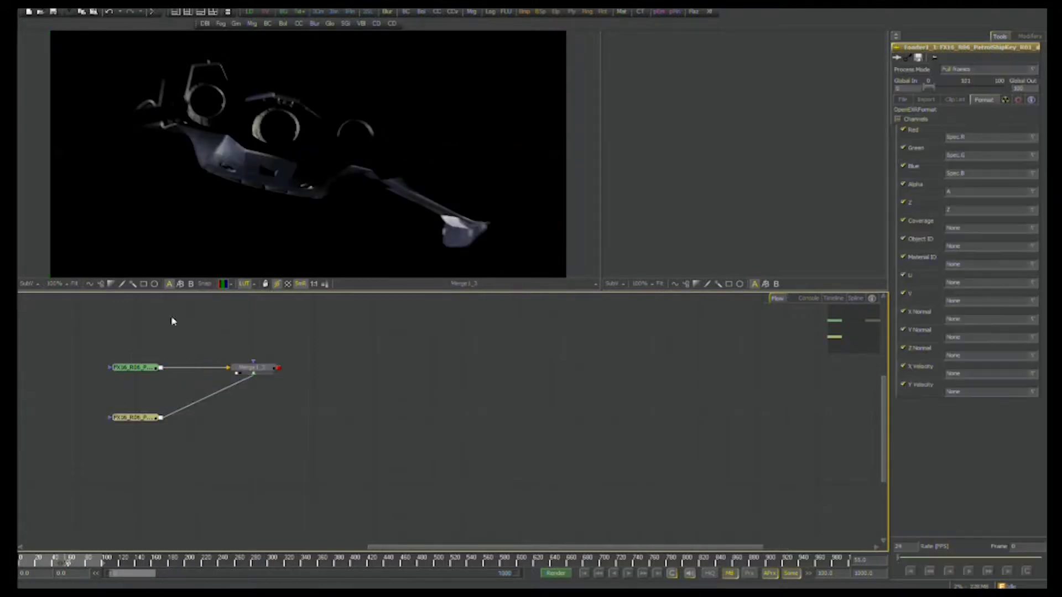
left_click(138, 366)
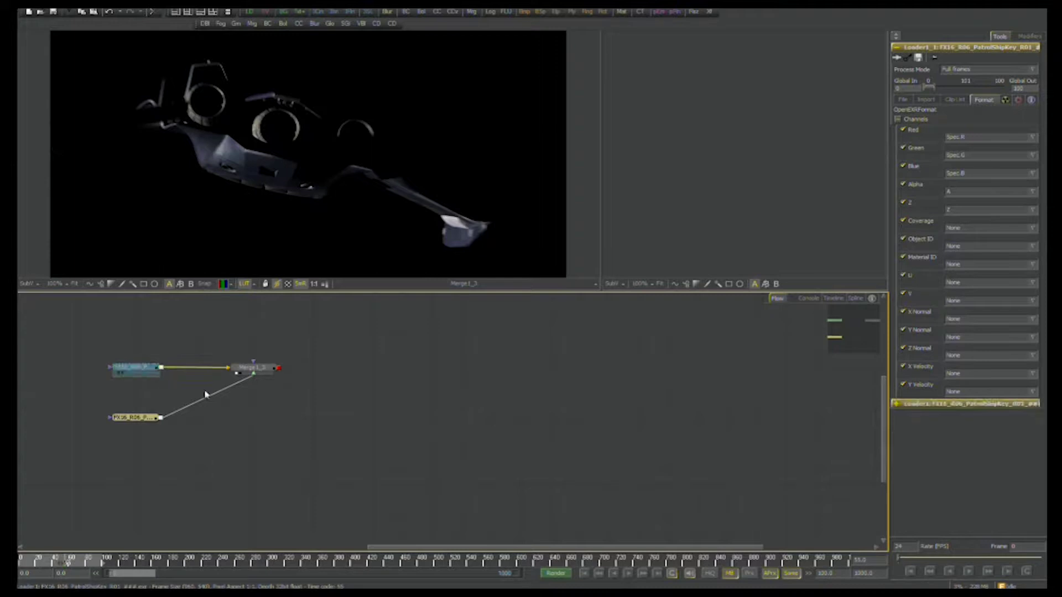
left_click(332, 415)
key("ctrl+v")
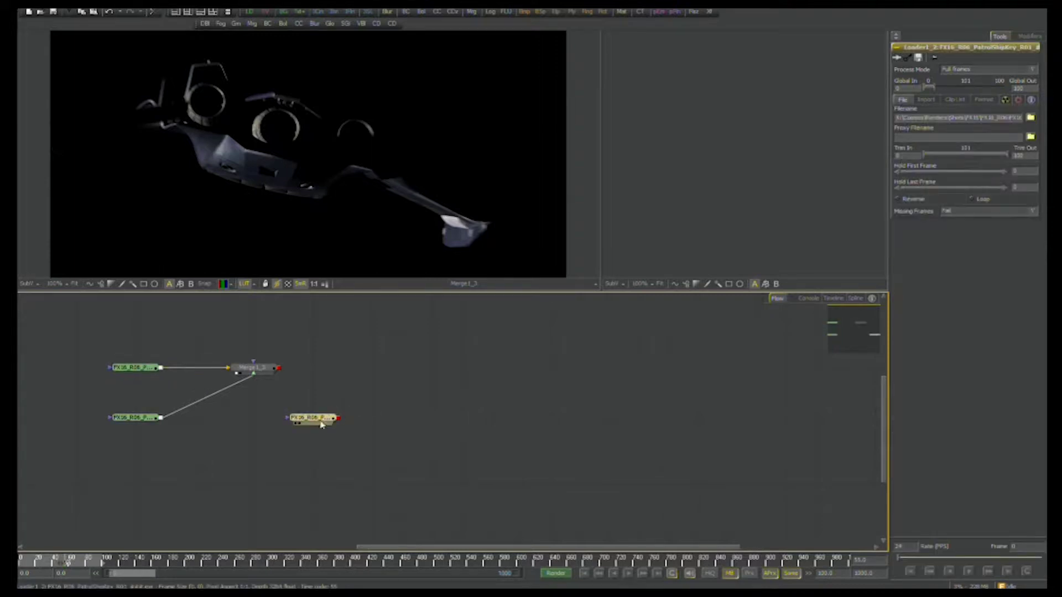
Set the new loader's red, green and blue channels to the standard R, G and B.
left_click(984, 100)
left_click(974, 137)
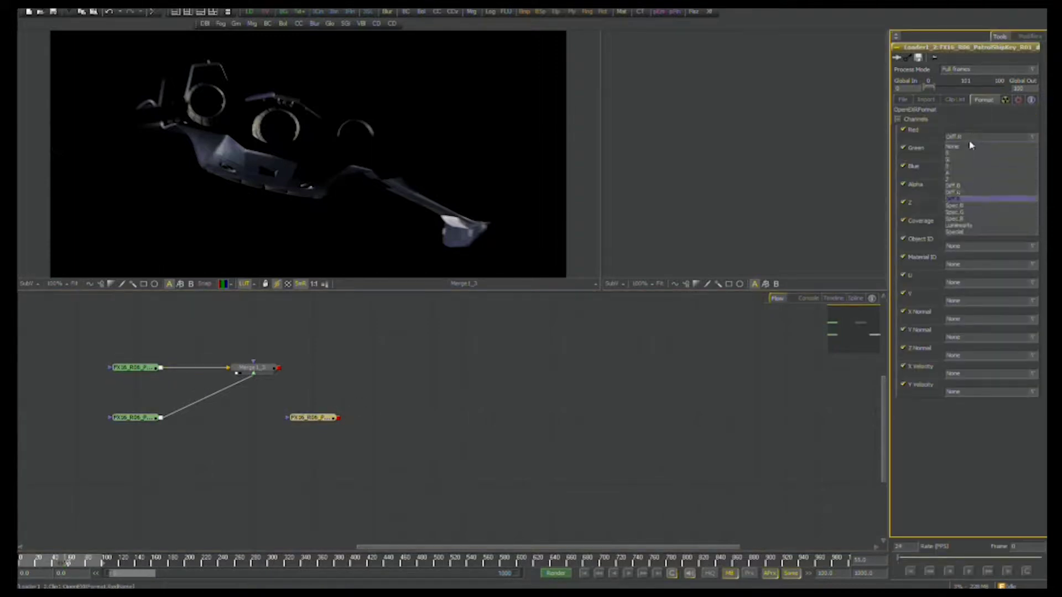
left_click(953, 153)
left_click(964, 156)
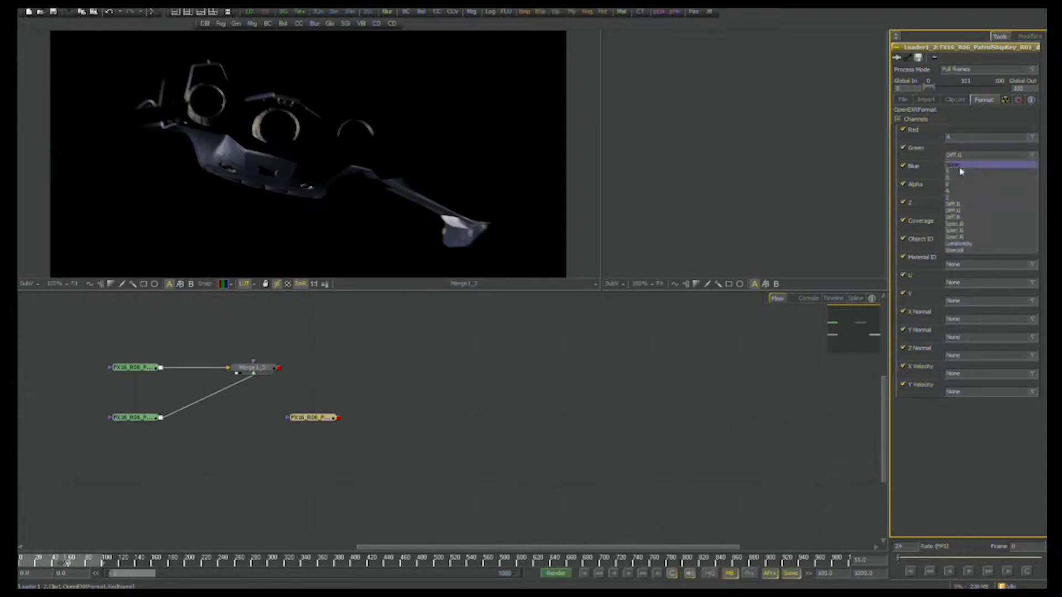
left_click(958, 178)
left_click(980, 173)
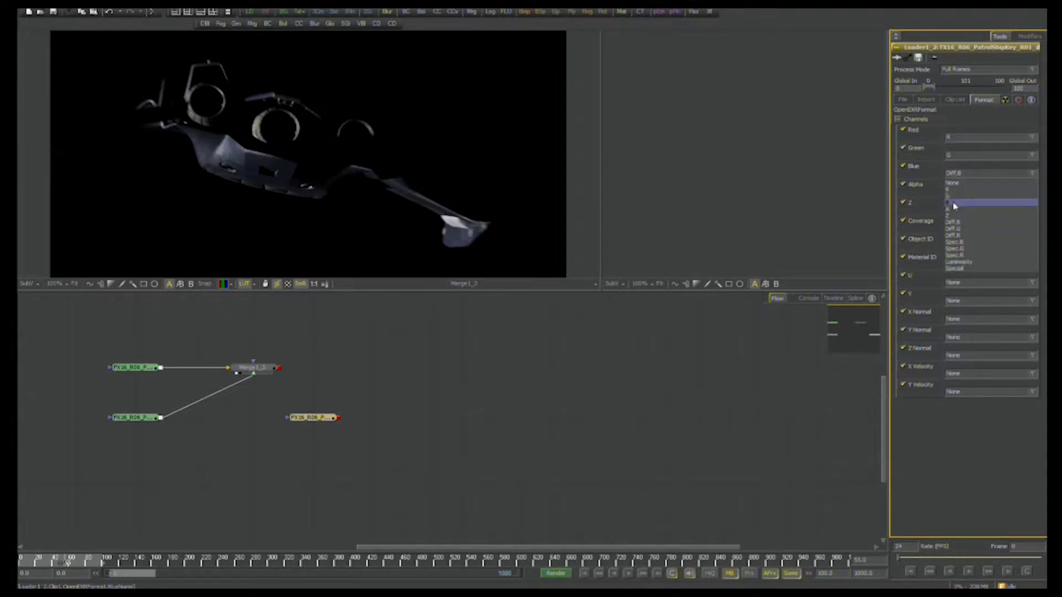
left_click(968, 201)
Display the RGB loader in the first viewer and shrink that viewer to give the second one more room.
left_click(323, 425)
key("1")
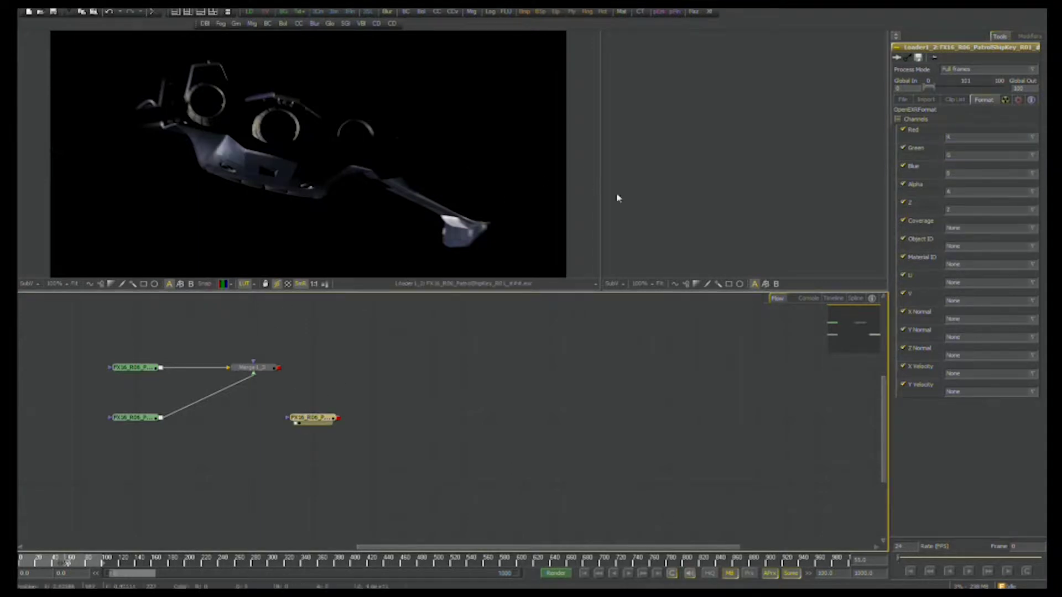
left_click(599, 197)
left_click_drag(601, 200, 377, 200)
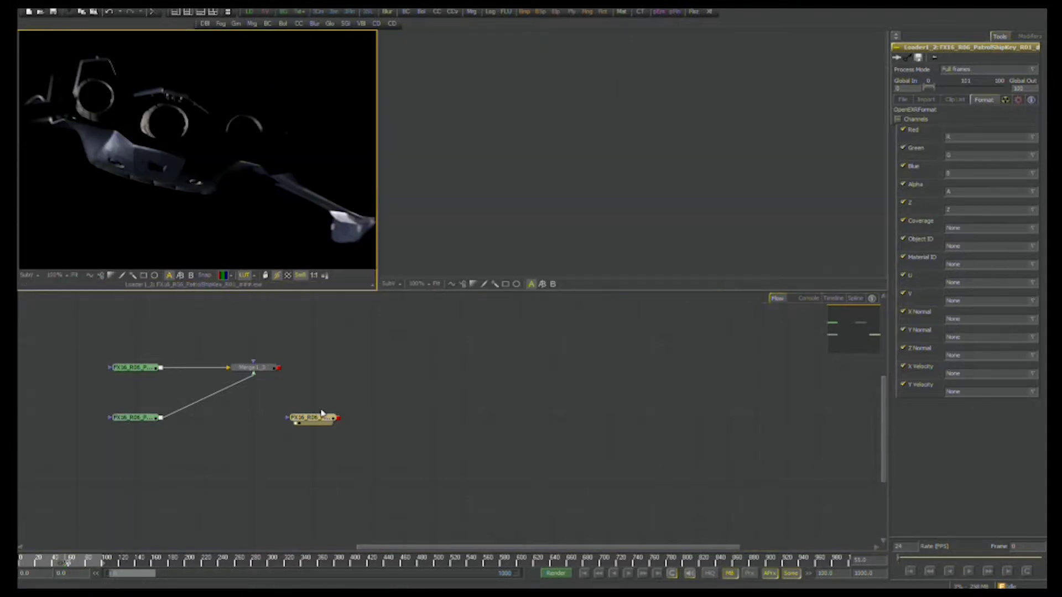
Show the RGB loader in the second viewer, fitted to the frame, with the checkerboard background switched off.
key("2")
left_click(591, 175)
key("ctrl+f")
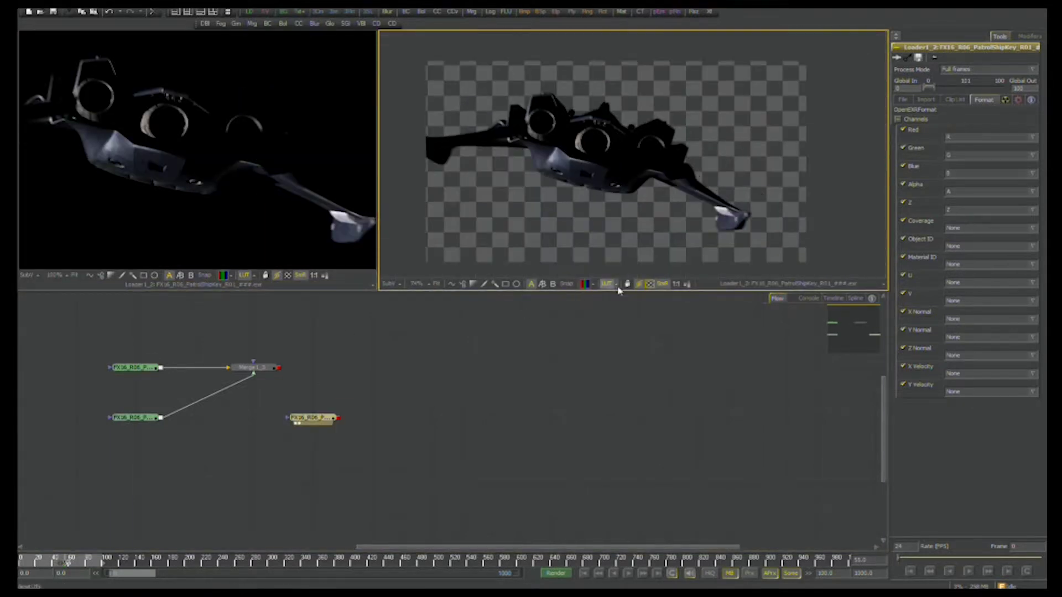
left_click(650, 284)
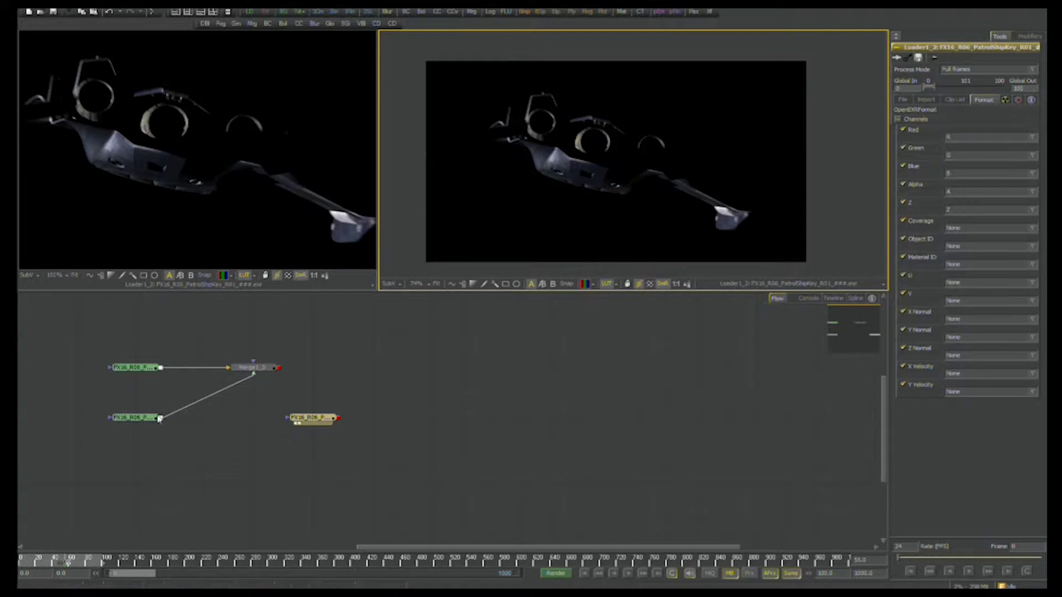
View the diffuse loader, the specular loader and their Merge in the first viewer to compare them with the RGB render.
left_click_drag(152, 365, 169, 243)
left_click_drag(145, 418, 138, 243)
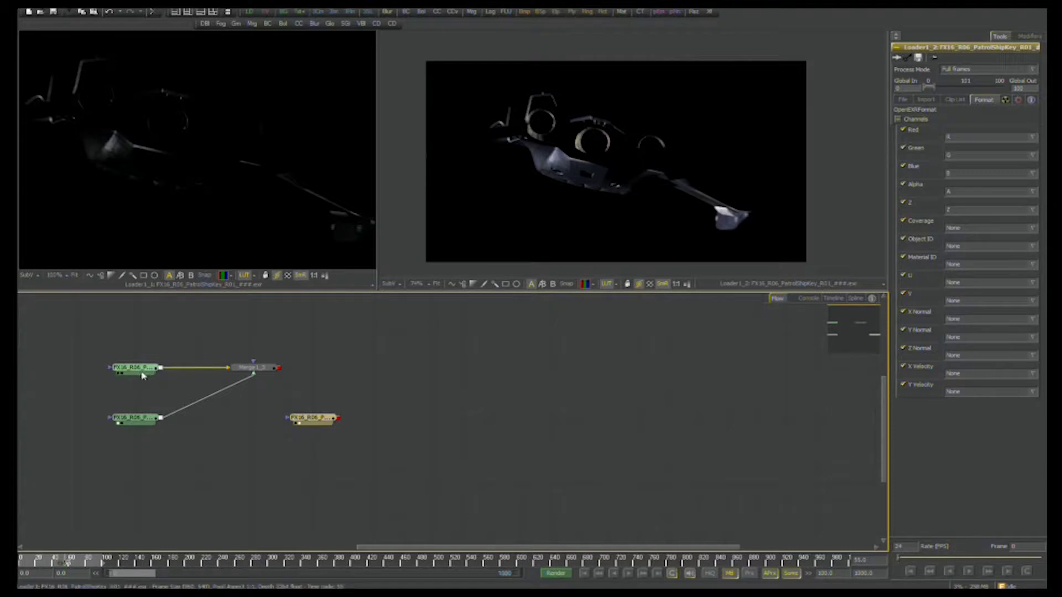
left_click(253, 367)
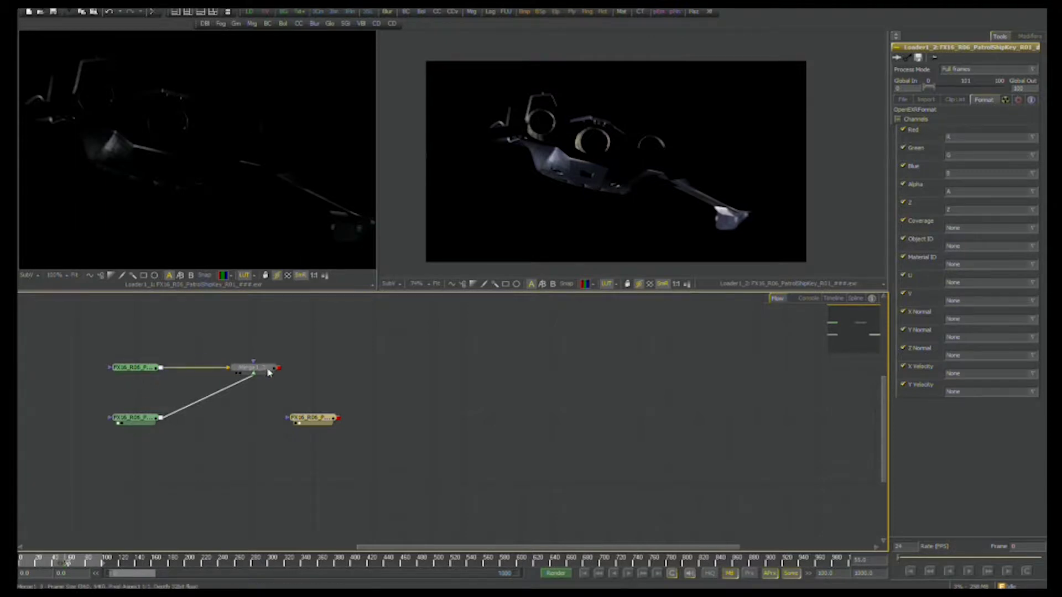
key("1")
left_click_drag(323, 191, 220, 214)
Delete the RGB loader from the flow and widen the first viewer.
left_click(139, 419)
left_click_drag(316, 420, 347, 440)
key("Delete")
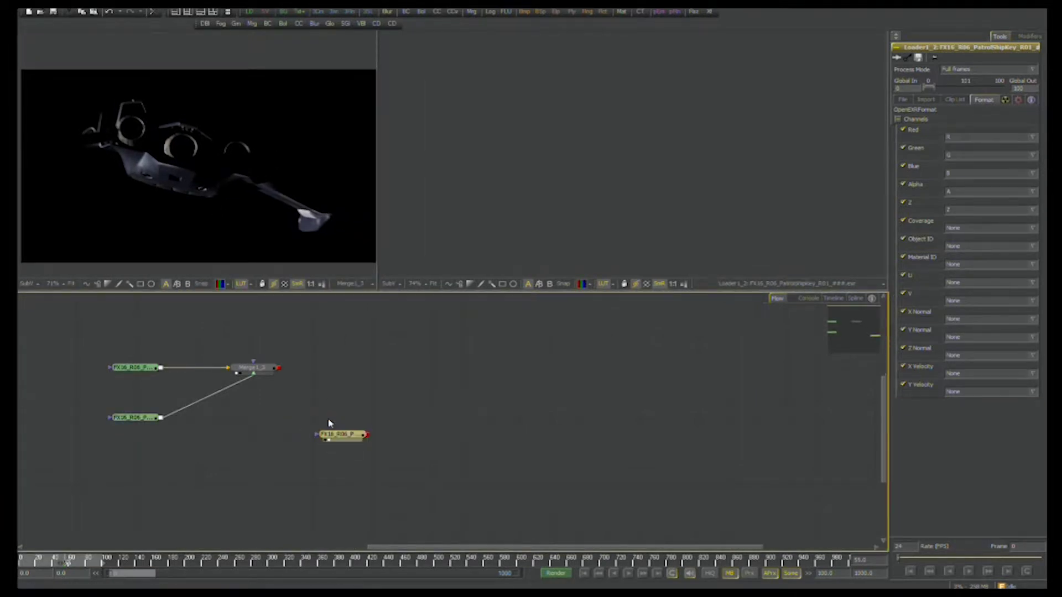
left_click(135, 367)
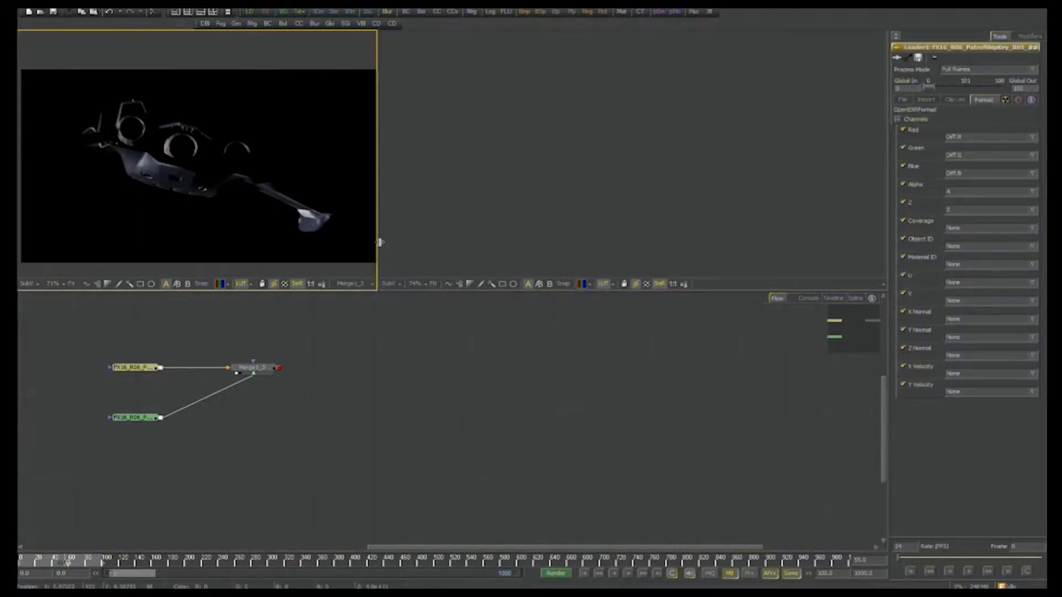
left_click_drag(380, 240, 477, 237)
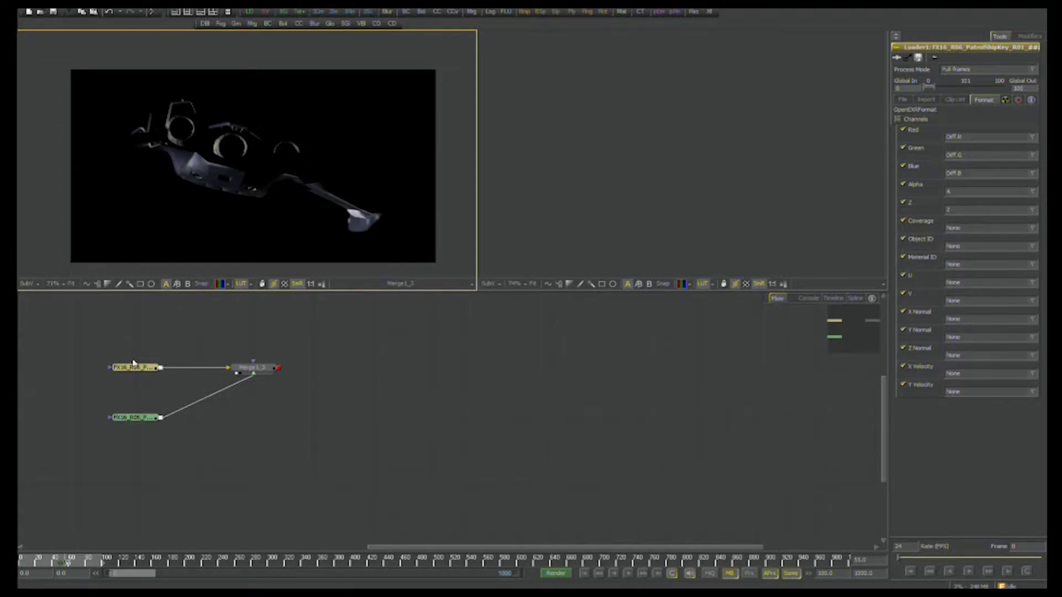
Insert a Brightness Contrast node between the diffuse loader and the Merge, with gain about 1.13 and gamma about 1.24.
left_click_drag(135, 369, 175, 277)
left_click_drag(269, 371, 216, 249)
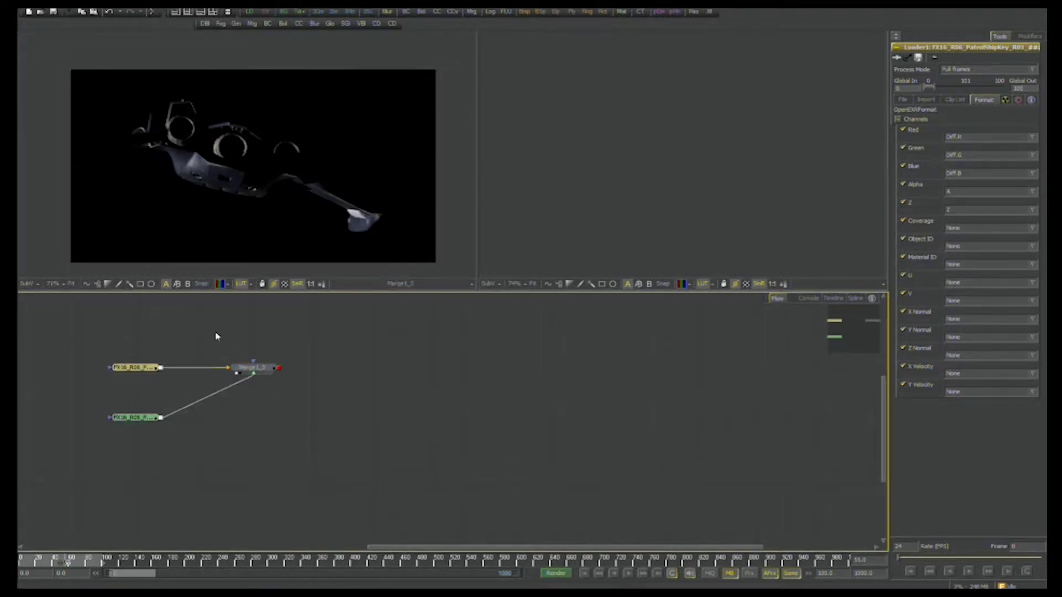
left_click_drag(142, 375, 83, 375)
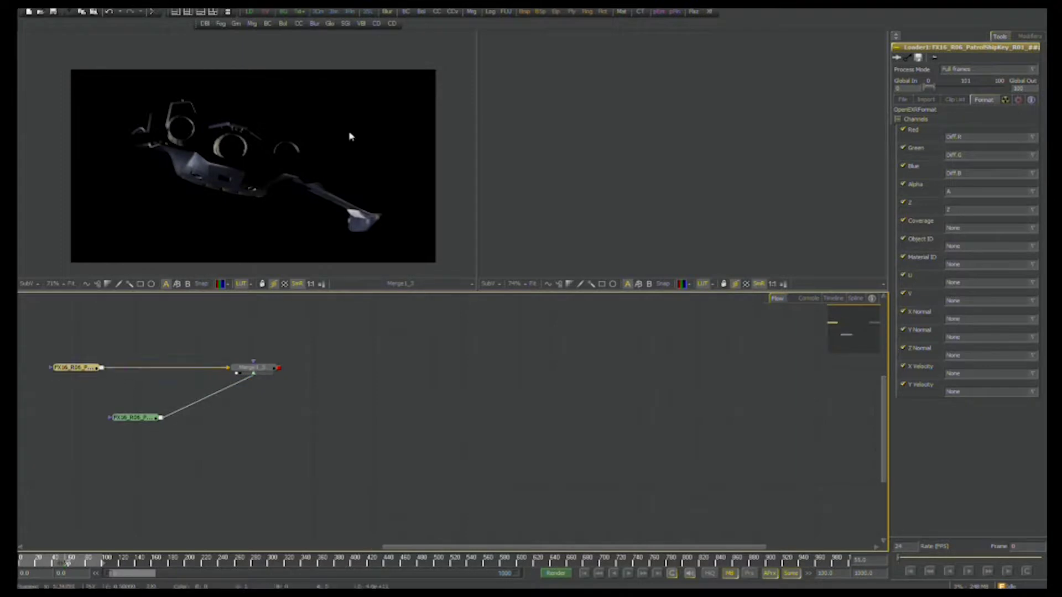
left_click(405, 14)
key("1")
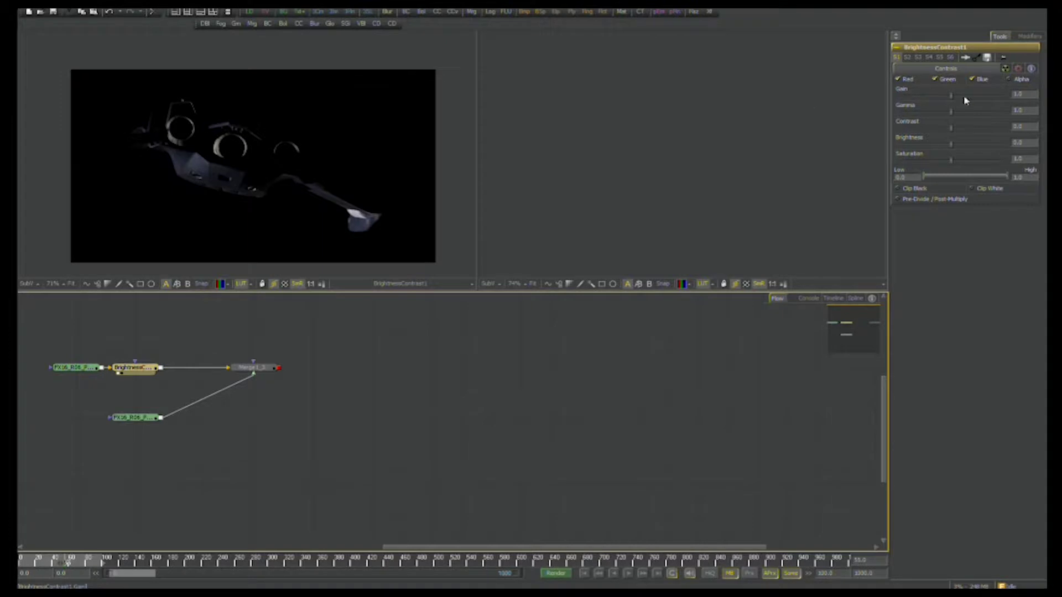
mouse_move(953, 100)
left_mouse_down()
mouse_move(967, 100)
mouse_move(924, 97)
mouse_move(960, 111)
mouse_move(936, 104)
mouse_move(955, 97)
mouse_move(955, 113)
mouse_move(952, 99)
left_mouse_up()
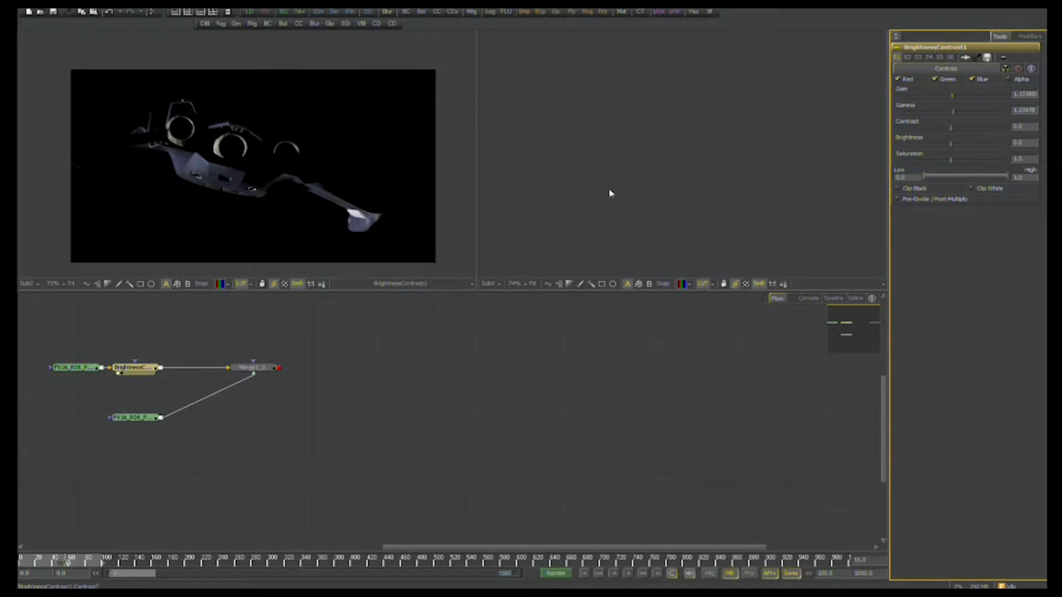
Paste a copy of the Brightness Contrast node after the specular loader and set its gain and gamma to about 1.7 each.
left_click(143, 420)
left_click(138, 368)
left_click(144, 418)
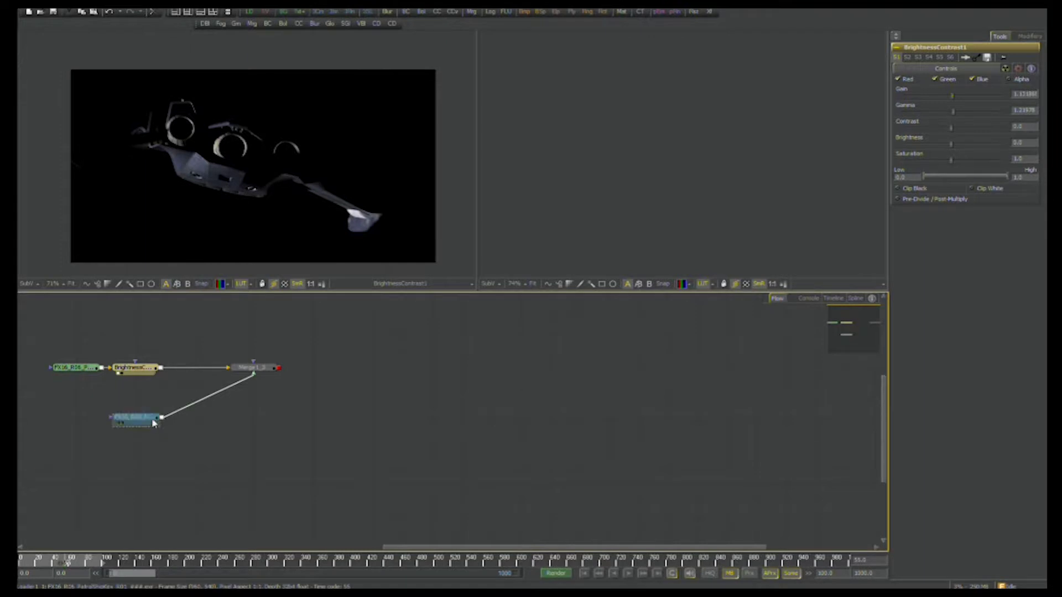
key("ctrl+v")
left_click_drag(194, 418, 224, 418)
left_click_drag(955, 101, 962, 113)
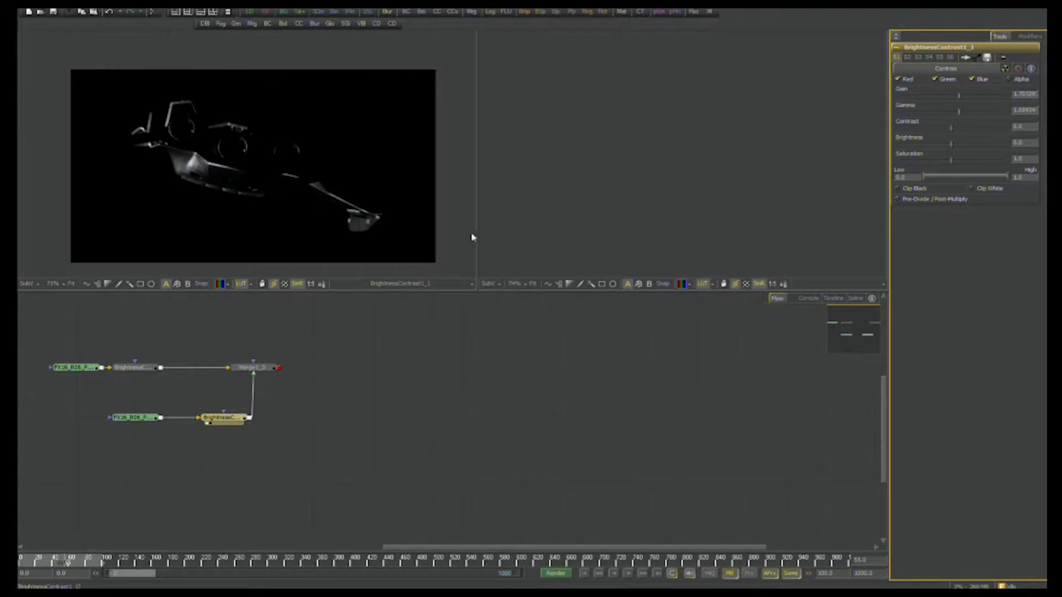
Make room in the flow and add a Loader above the diffuse branch with the FX16_R06_PatrolShipRad_R01 sequence.
left_click_drag(268, 368, 295, 368)
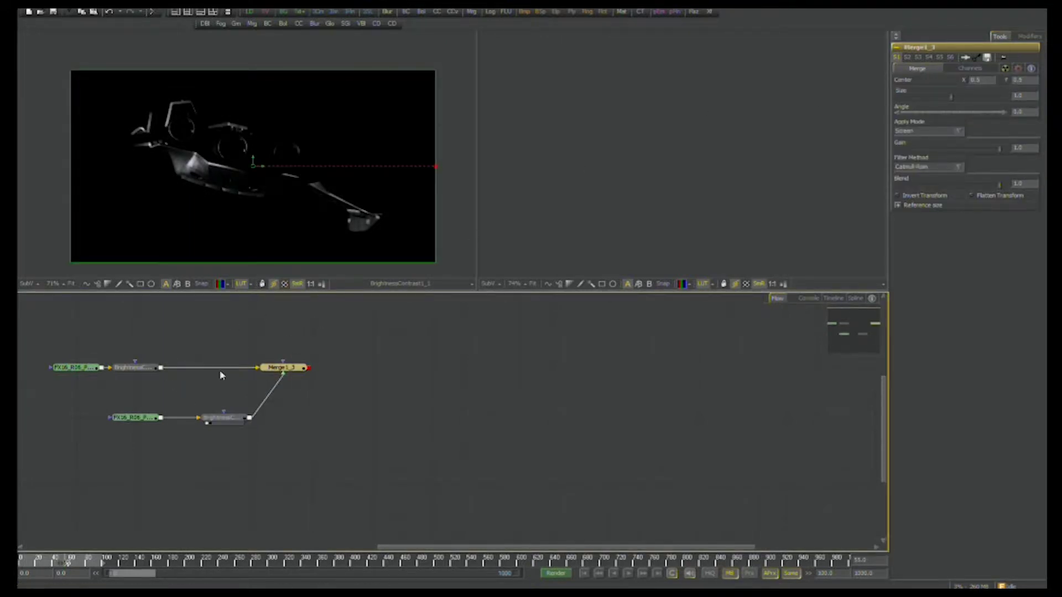
left_click_drag(219, 369, 343, 425)
left_click_drag(249, 12, 199, 371)
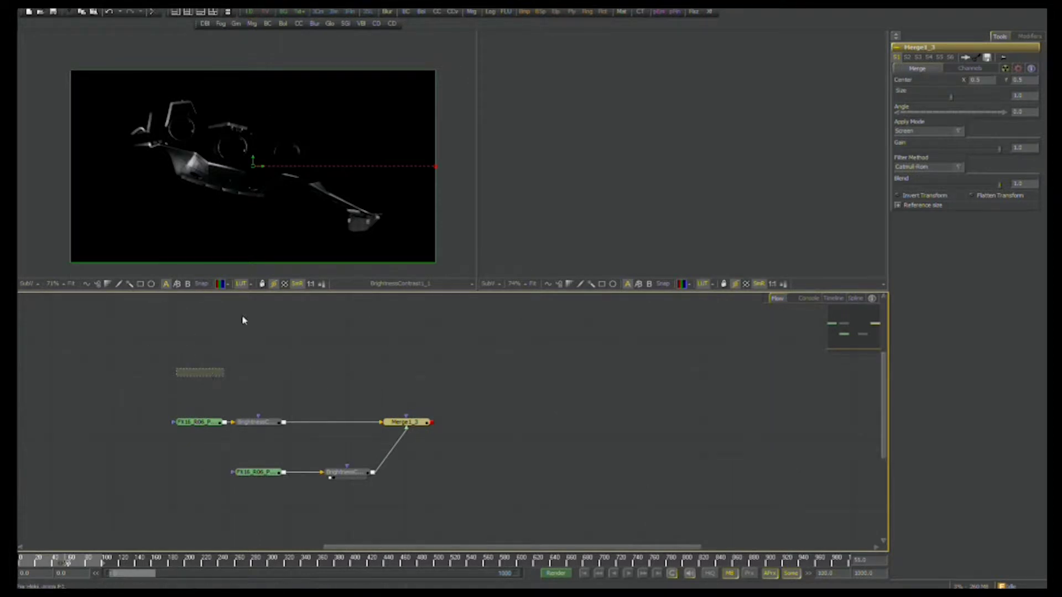
left_click(631, 180)
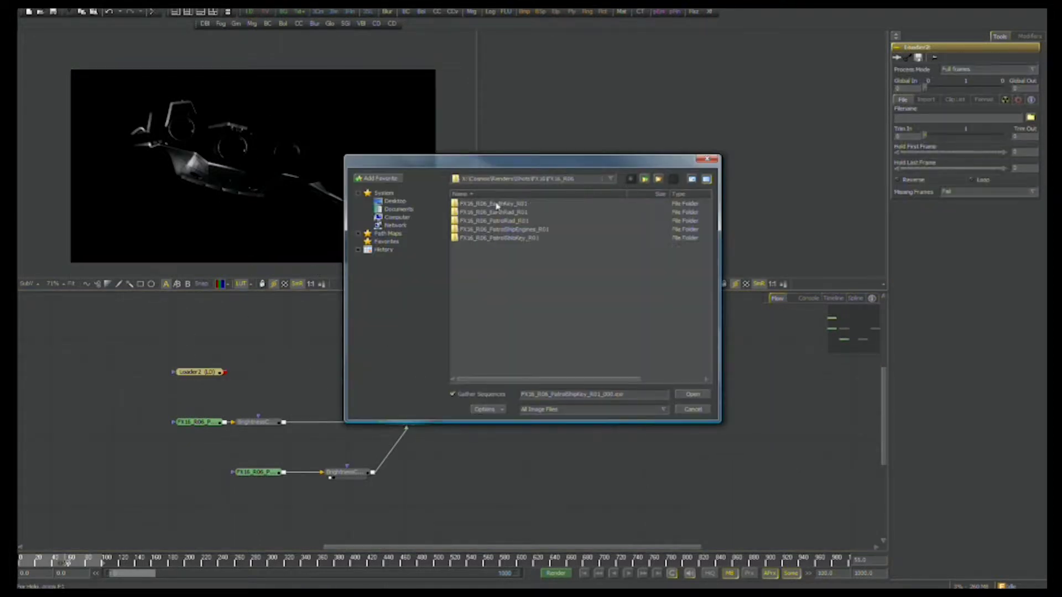
double_click(514, 222)
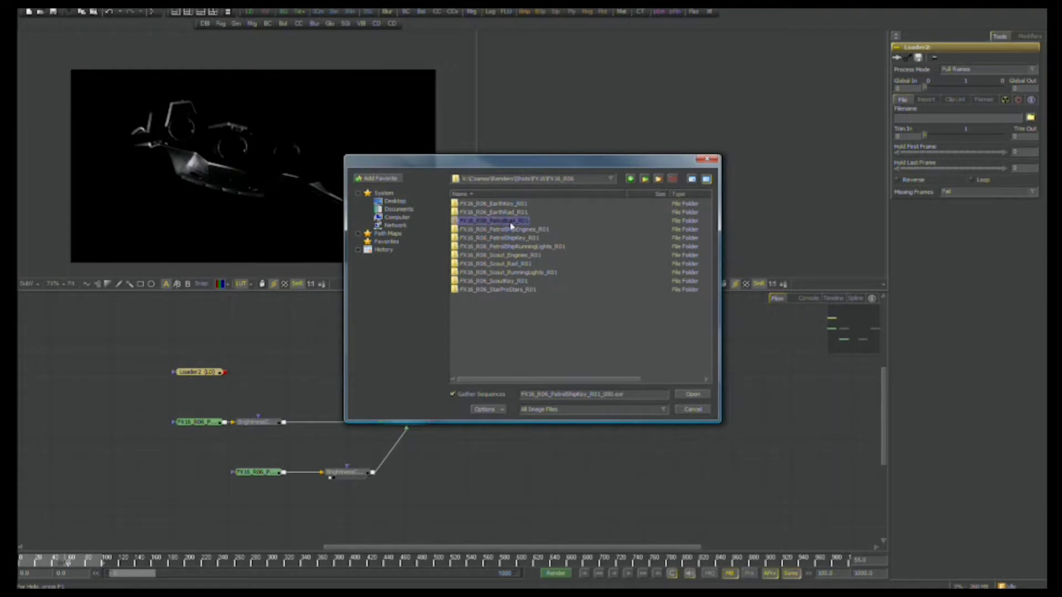
left_click(692, 395)
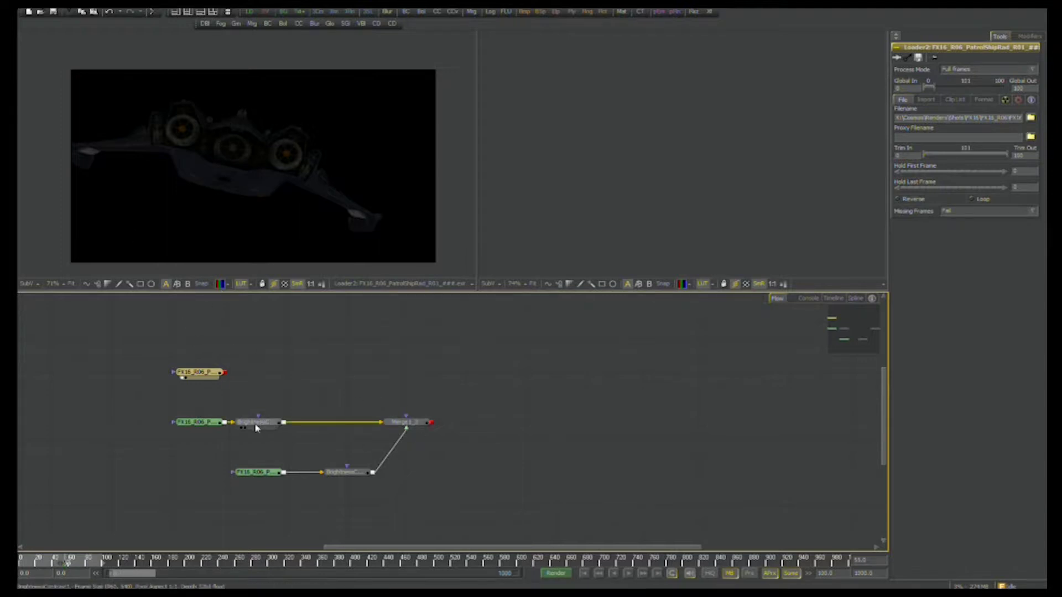
Insert a second Merge between the diffuse Brightness Contrast and the existing Merge, with the PatrolShipRad loader as its foreground.
left_click_drag(258, 423, 289, 423)
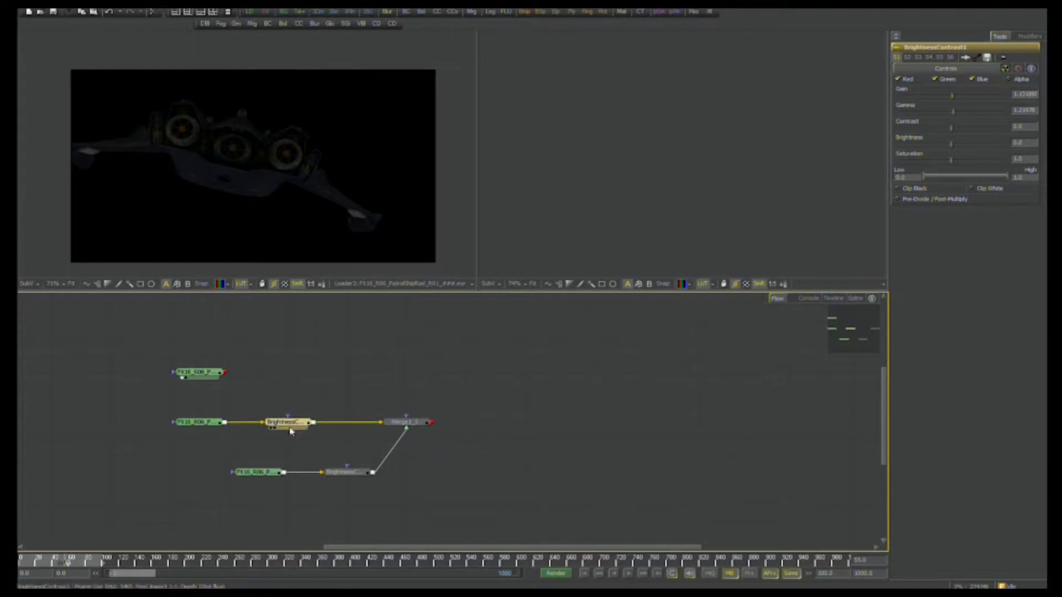
left_click_drag(472, 12, 354, 426)
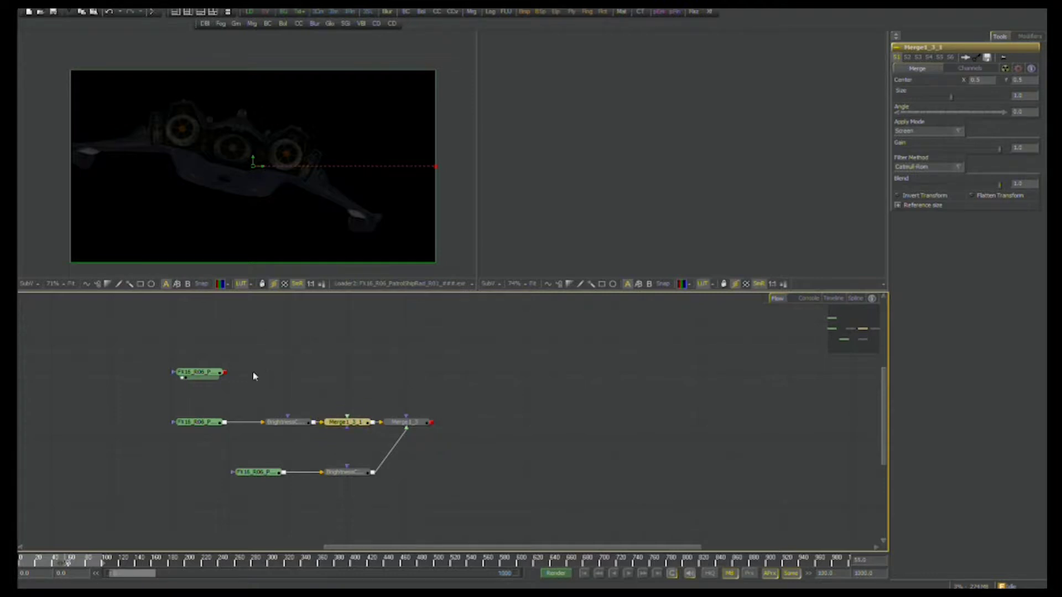
left_click_drag(232, 377, 347, 418)
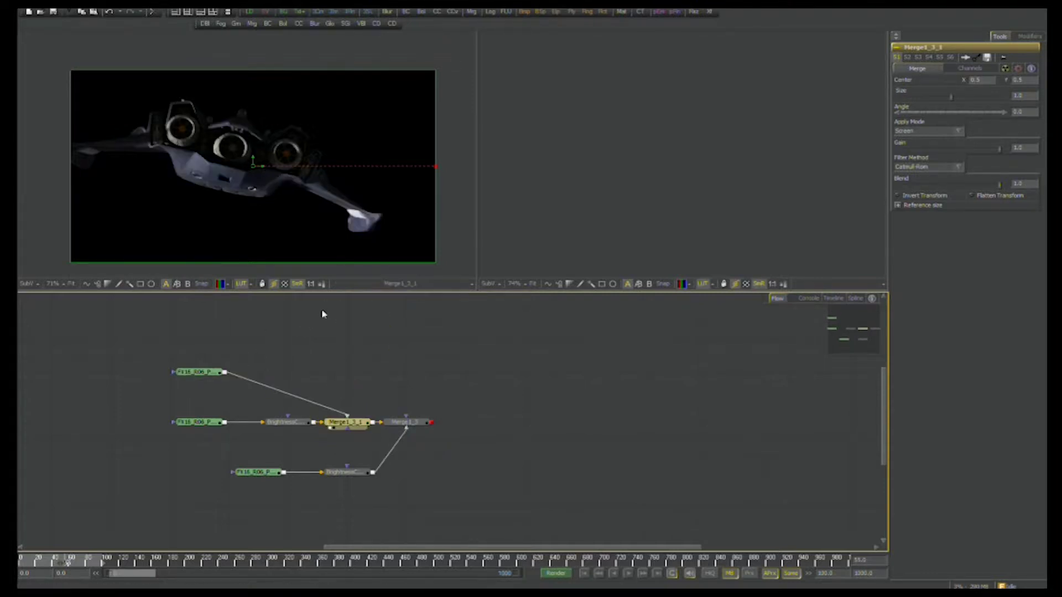
Compare the PatrolShipRad loader, diffuse loader and new Merge in the first viewer, and show the final Merge in the second.
key("1")
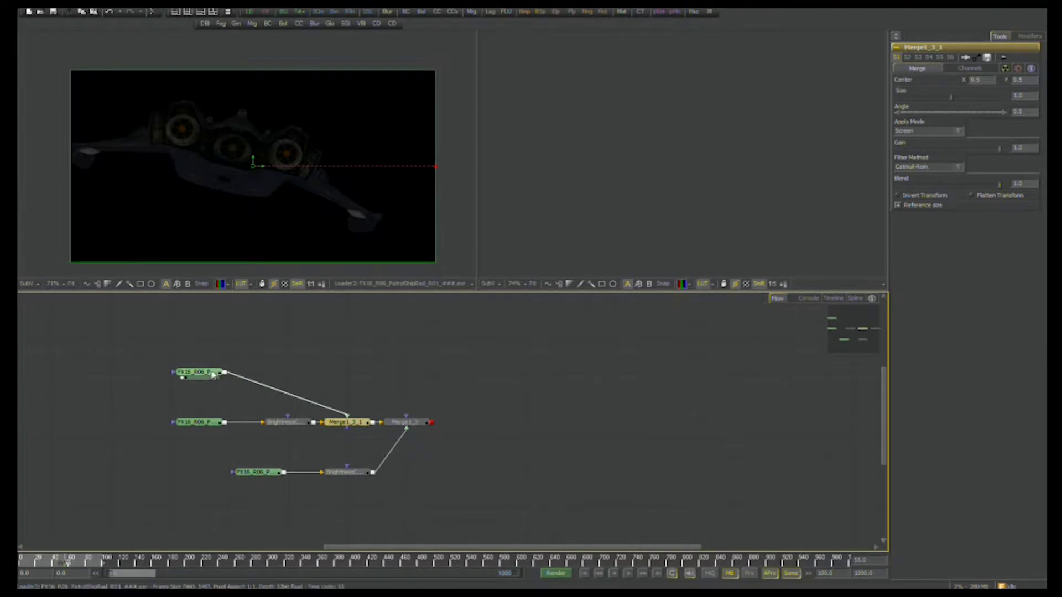
left_click_drag(348, 422, 359, 205)
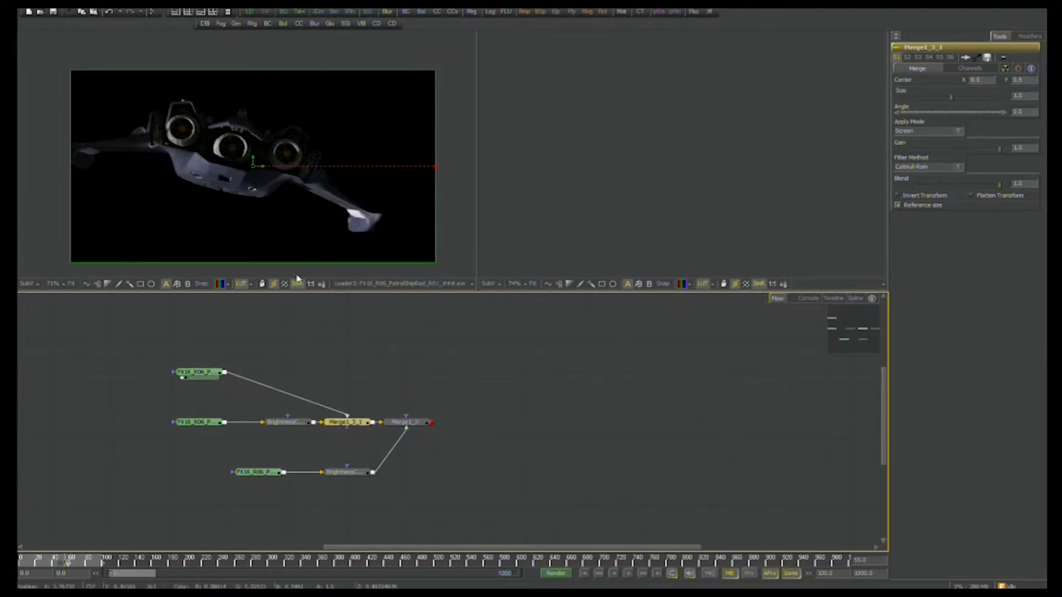
key("1")
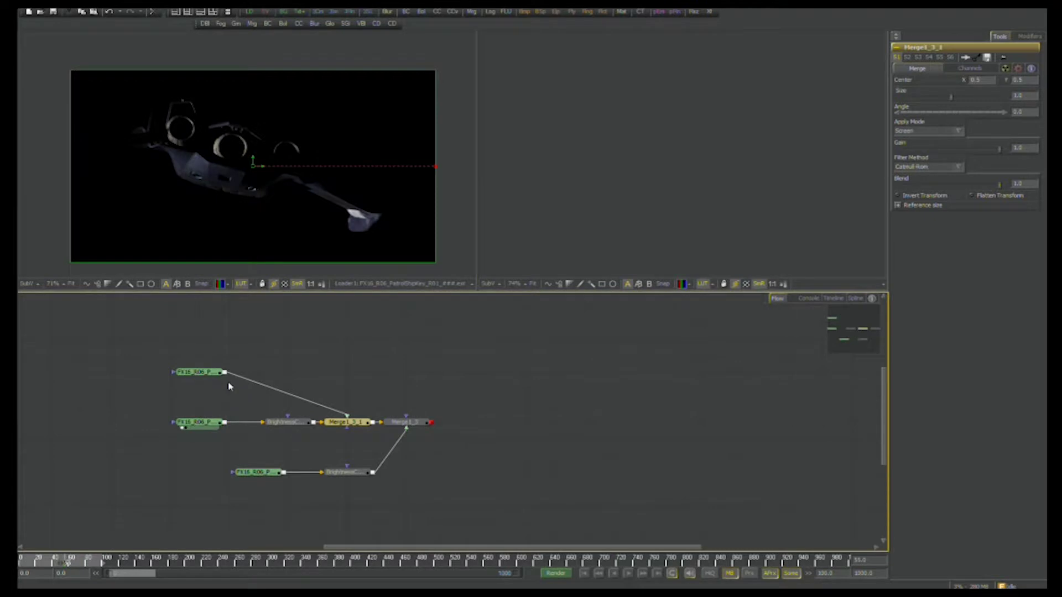
key("1")
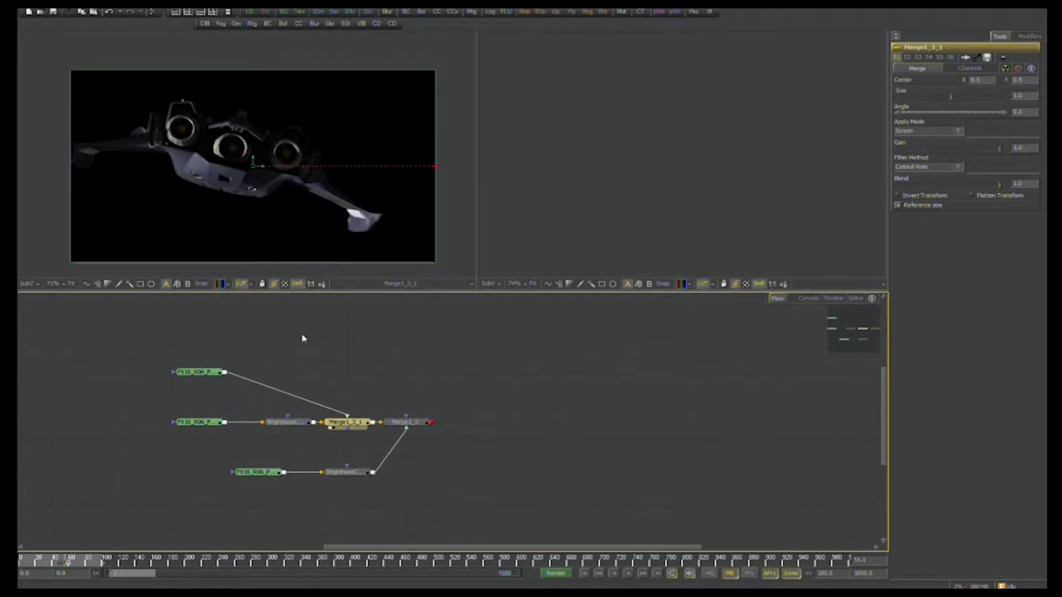
left_click_drag(415, 425, 723, 194)
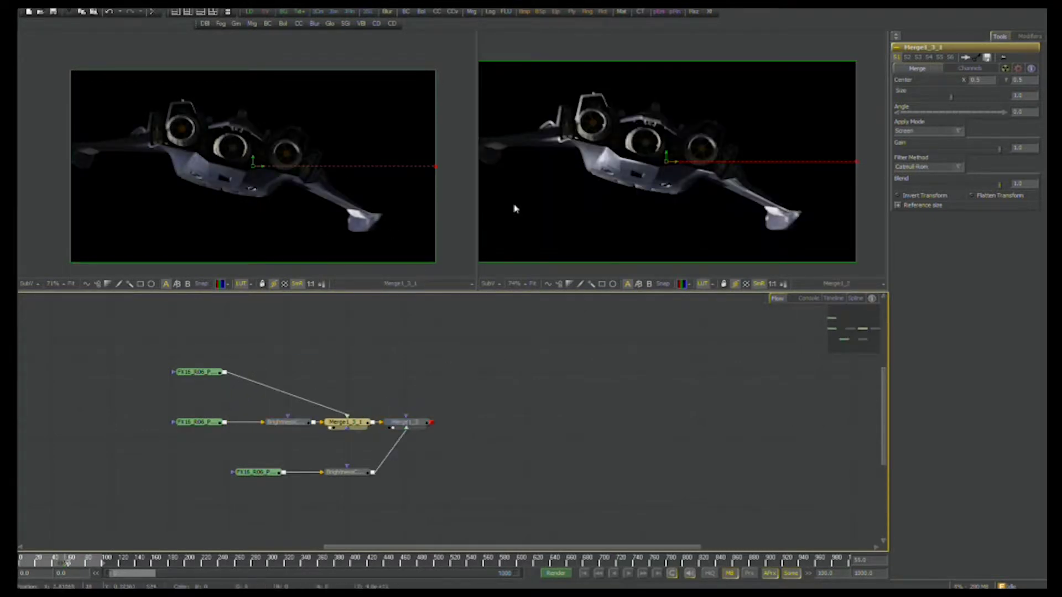
Insert a Brightness Contrast node between the PatrolShipRad loader and its Merge, and reframe the second viewer to show the whole image.
left_click(198, 374)
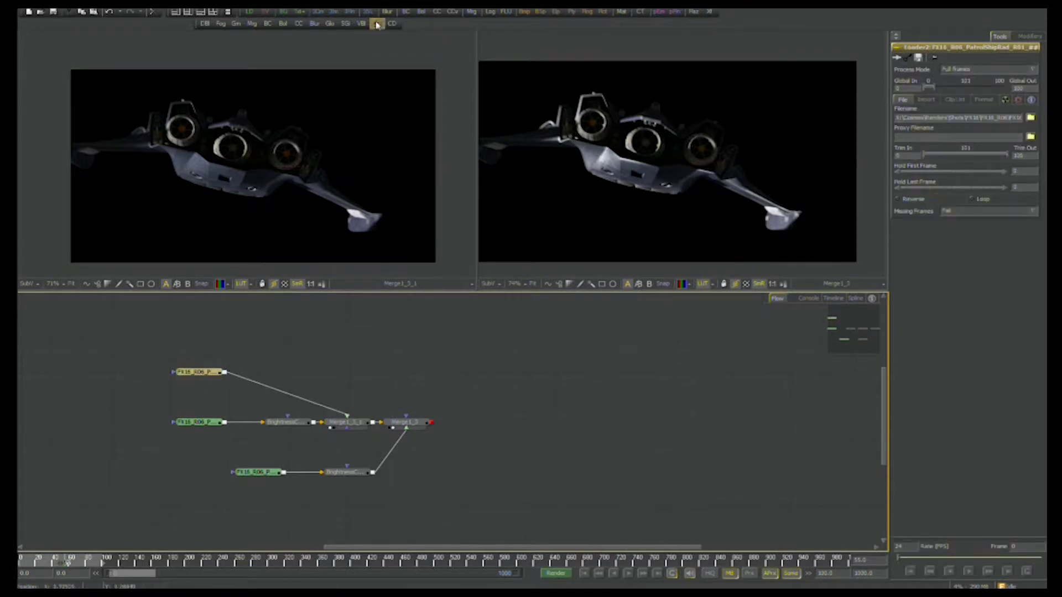
left_click(407, 12)
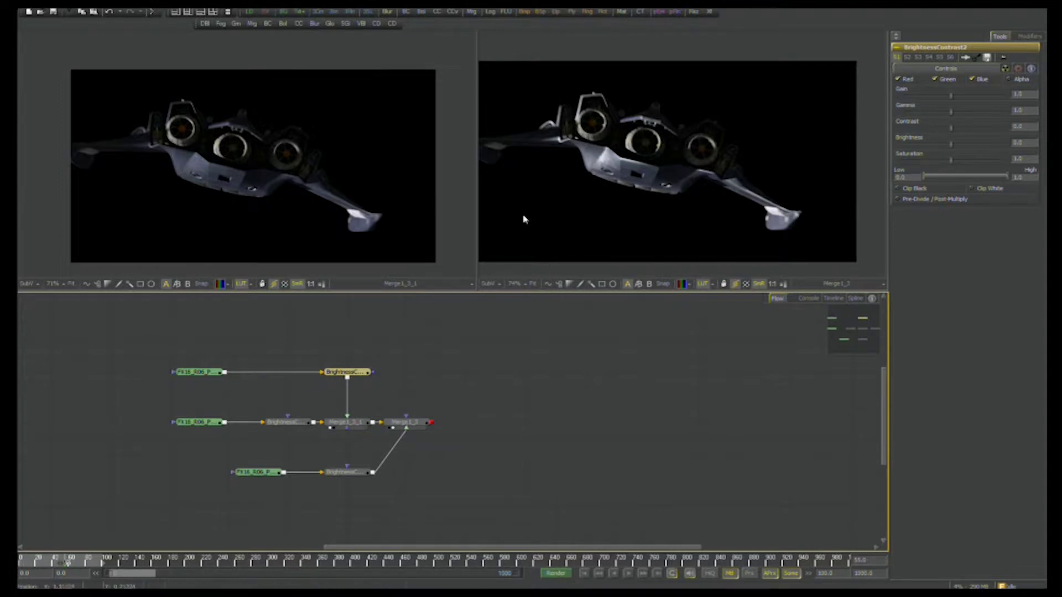
left_click_drag(702, 199, 754, 206)
scroll(721, 202, "down", 1)
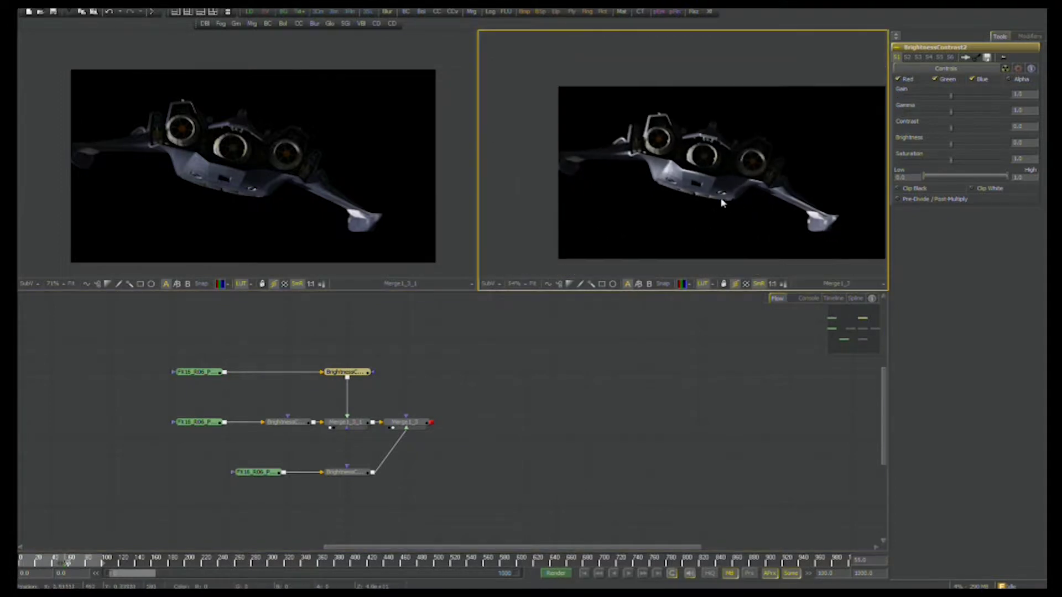
left_click_drag(741, 167, 708, 162)
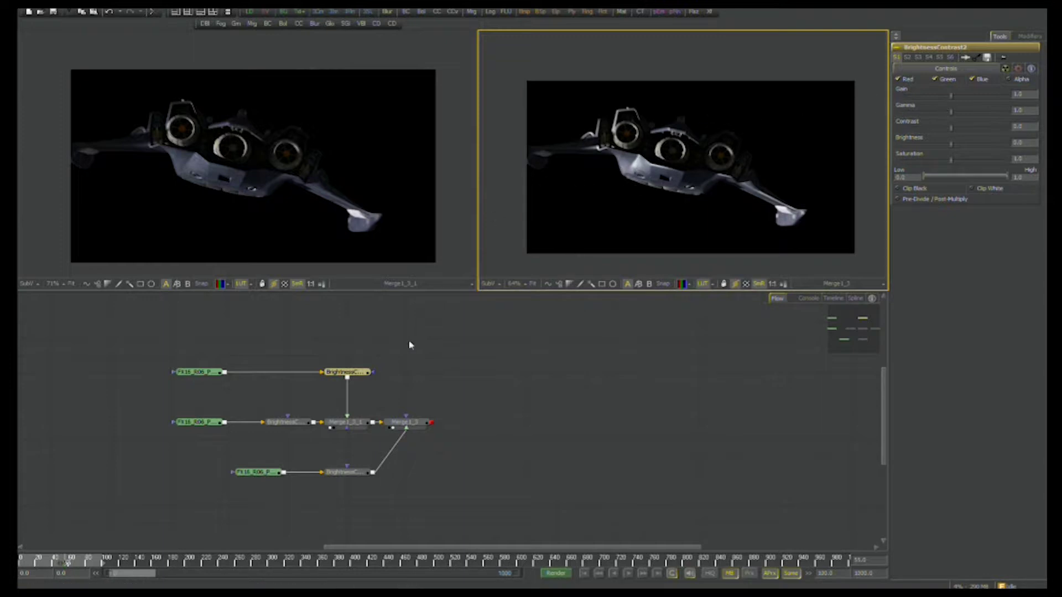
Set the PatrolShipRad Brightness Contrast's gain slightly below 1.0 and its gamma to about 1.17.
left_click_drag(952, 100, 956, 97)
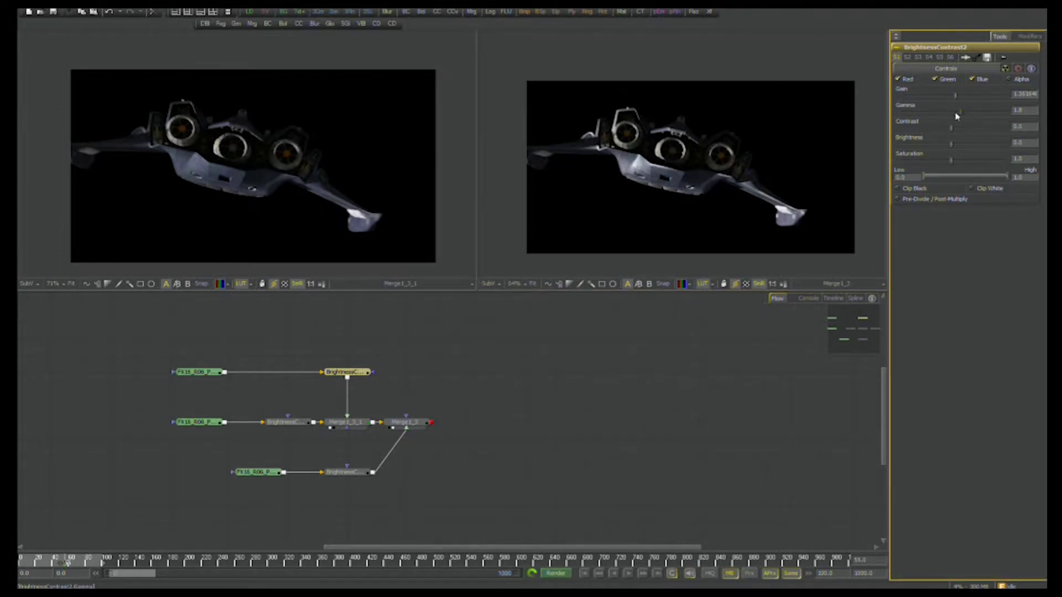
mouse_move(961, 111)
left_mouse_down()
mouse_move(937, 111)
mouse_move(952, 115)
mouse_move(946, 98)
left_mouse_up()
left_click_drag(362, 426, 354, 351)
key("ctrl+z")
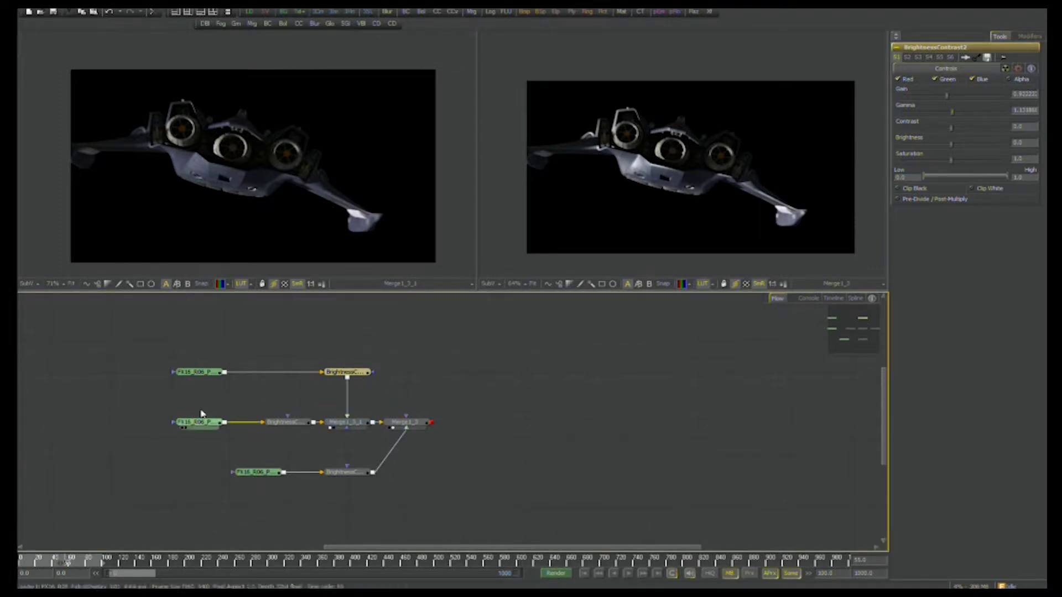
left_click_drag(148, 352, 359, 452)
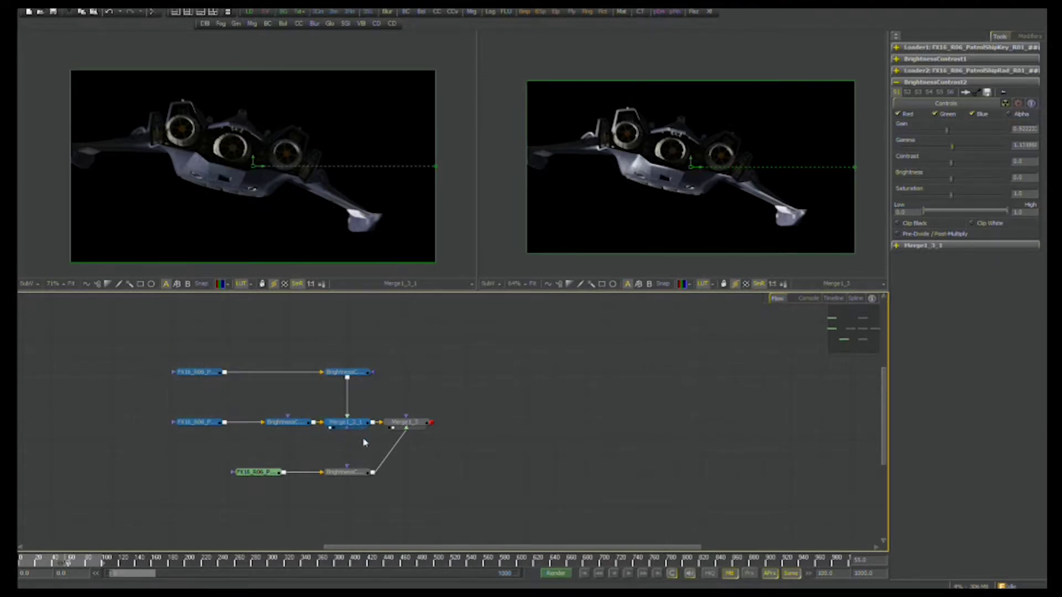
left_click(363, 441)
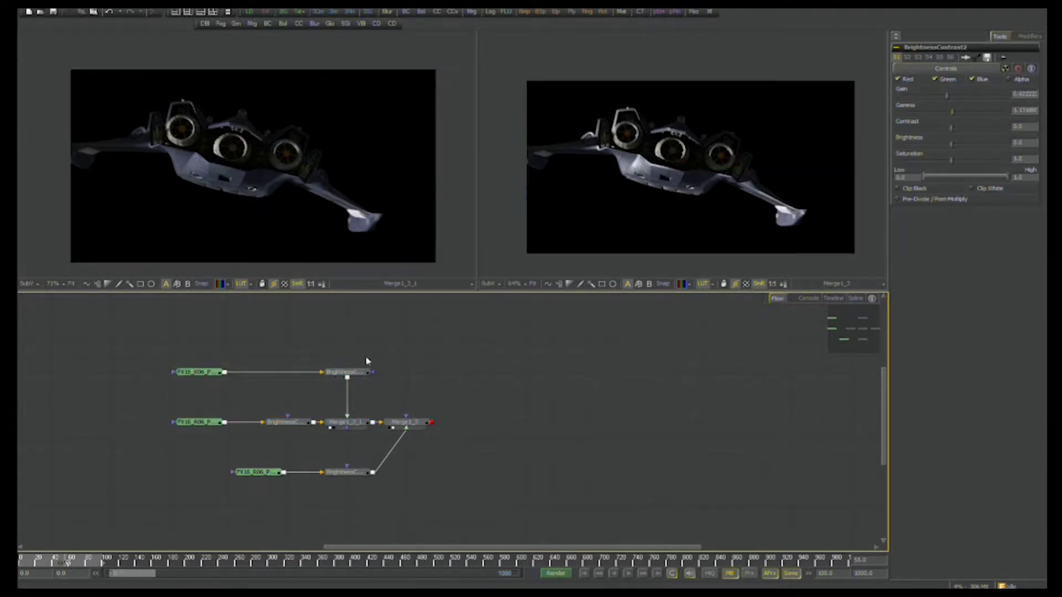
left_click_drag(203, 455, 419, 495)
left_click(363, 476)
left_click(416, 426)
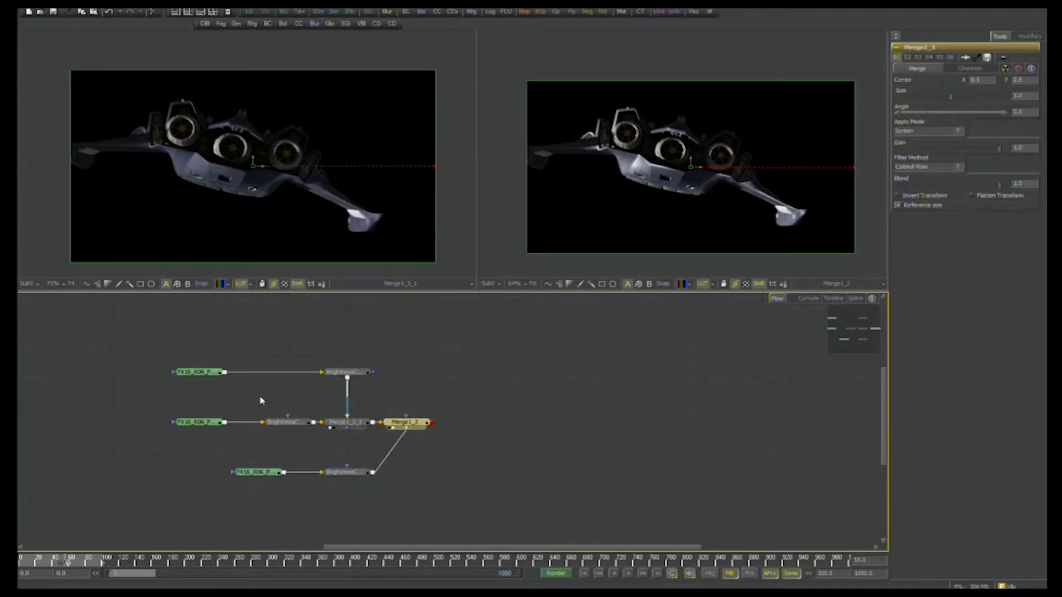
Move the final Merge further along the flow and insert a Glow node between the specular Brightness Contrast and that Merge.
left_click_drag(156, 340, 450, 498)
left_click(406, 422)
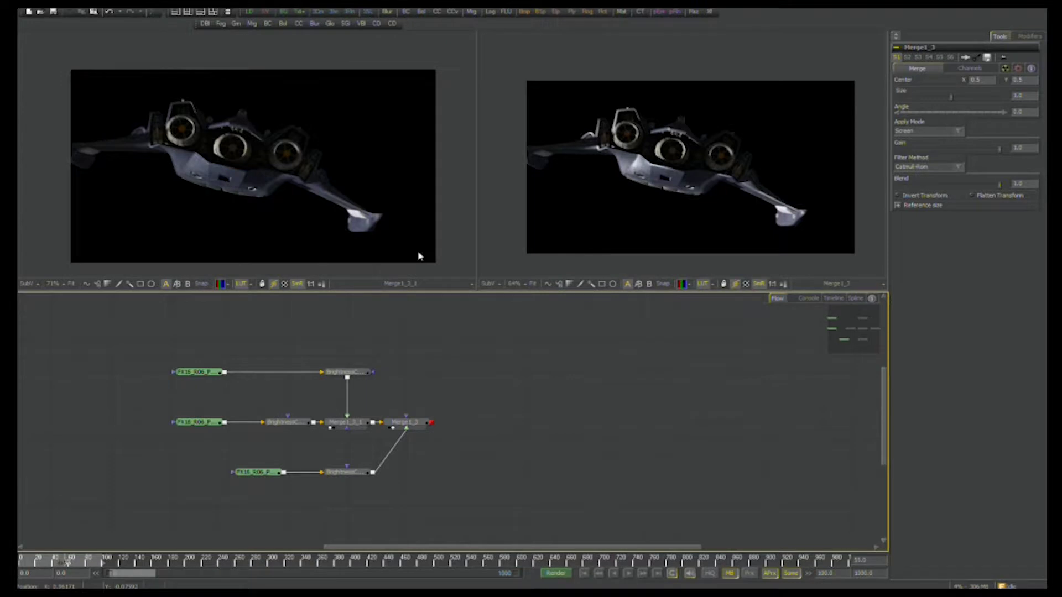
left_click_drag(424, 428, 452, 428)
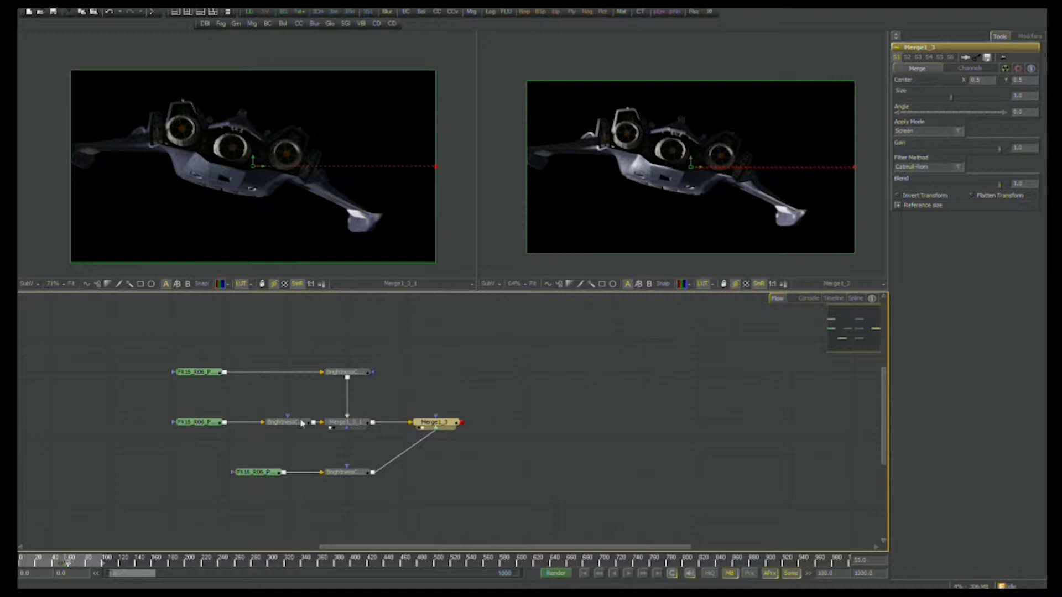
left_click(347, 472)
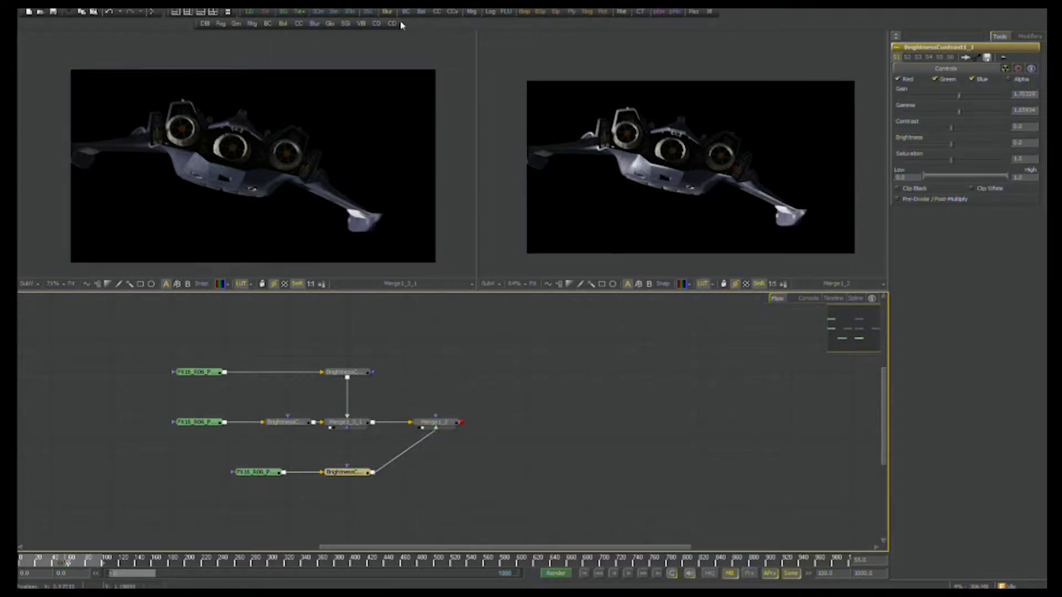
left_click_drag(330, 24, 418, 478)
left_click(347, 472)
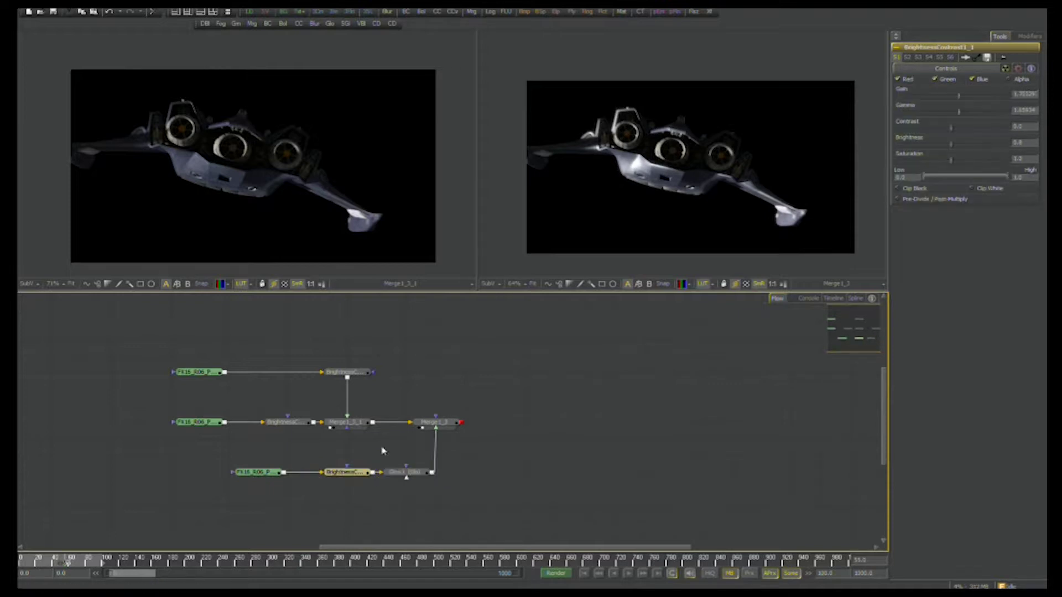
Show the specular Brightness Contrast in the first viewer and the Glow in the second, and align the Glow beneath the final Merge.
left_click_drag(352, 474, 294, 222)
left_click_drag(414, 476, 762, 174)
key("2")
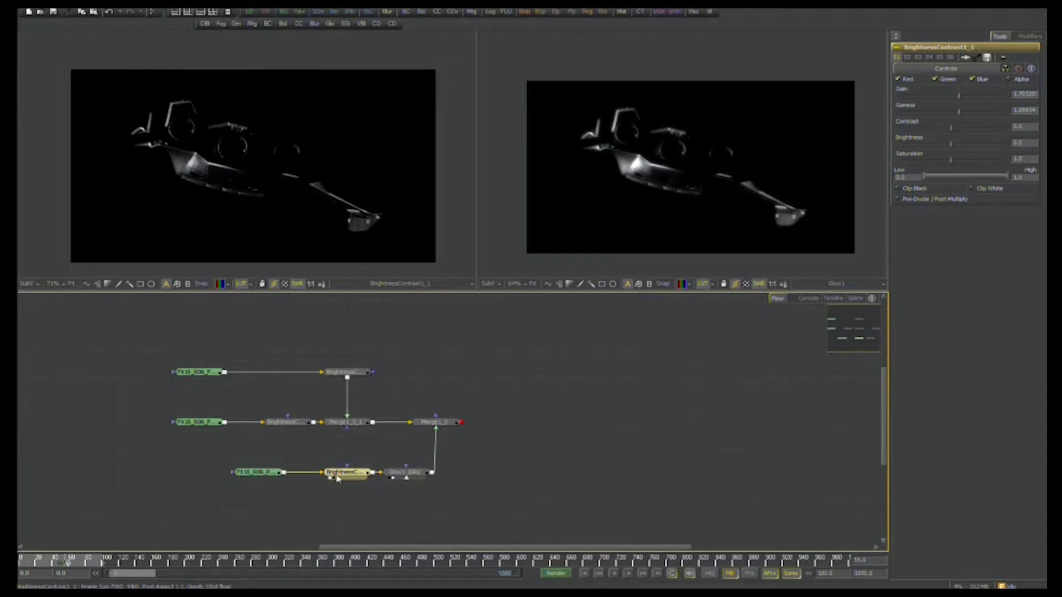
left_click_drag(420, 477, 454, 478)
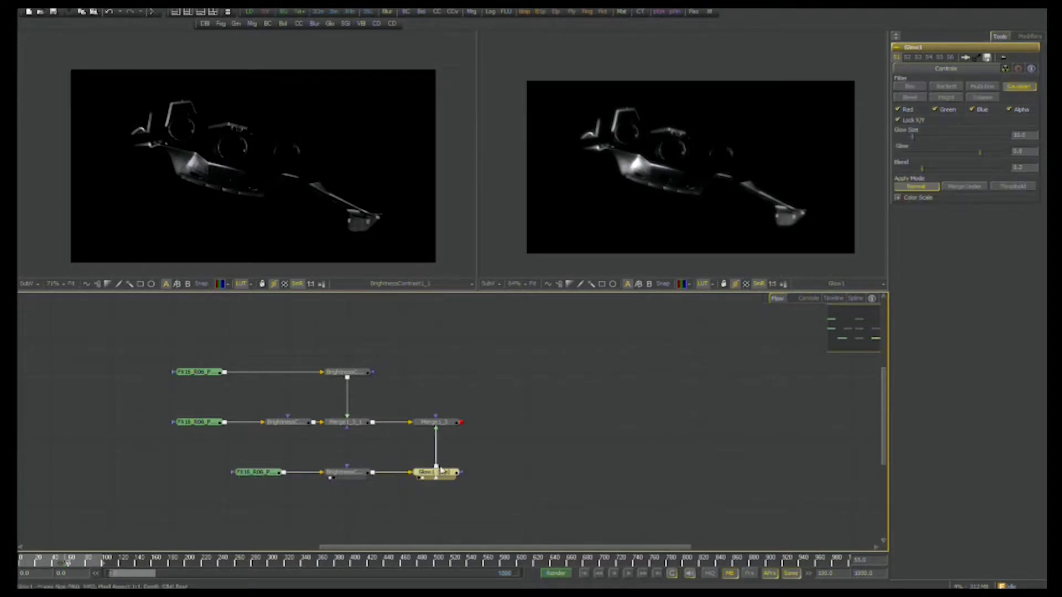
Set the Glow's size to about 16 and glow to about 0.72, raise its blend slightly, and exclude the alpha channel against a checker underlay.
left_click_drag(916, 141, 973, 154)
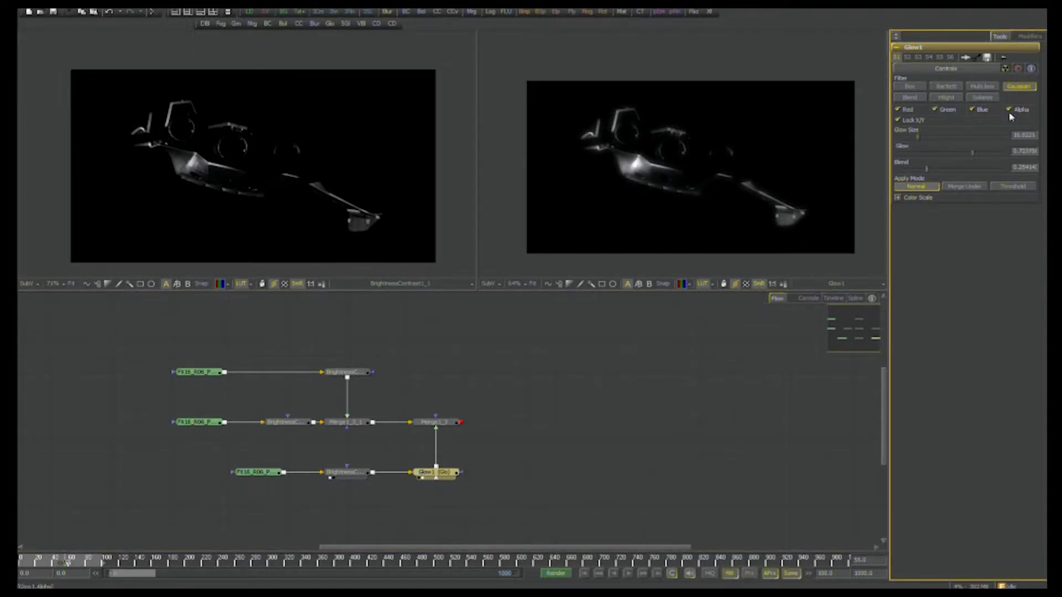
left_click(746, 284)
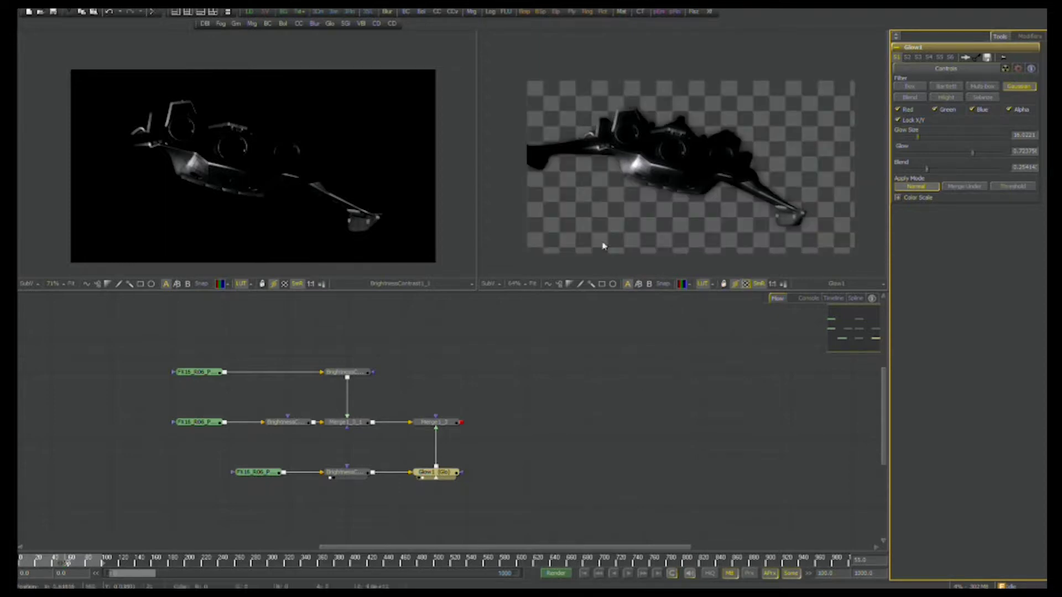
left_click(1009, 110)
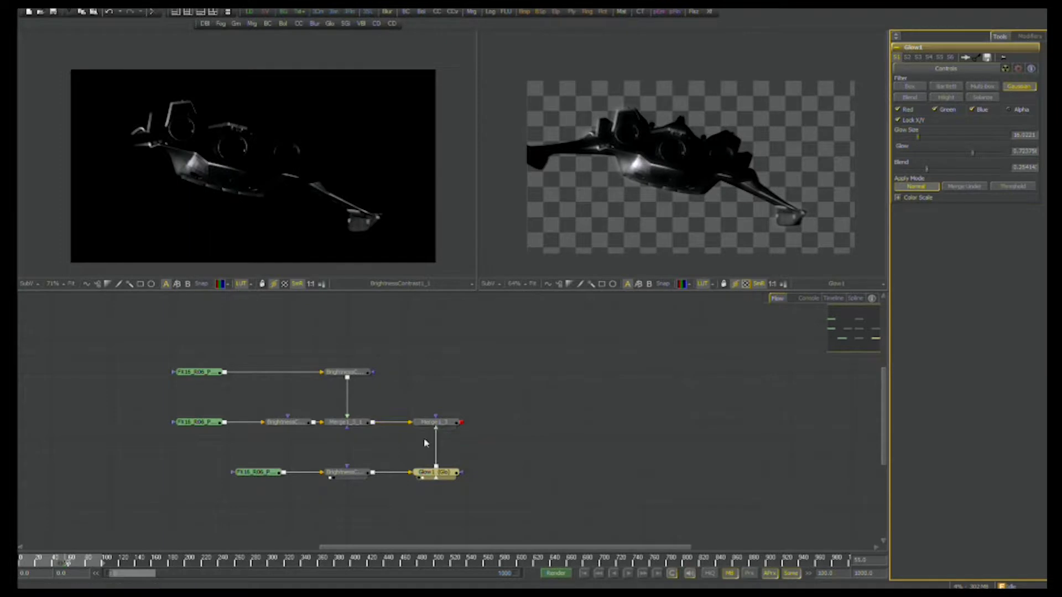
Extract the Glow from the specular branch, connect it after the final Merge, and compare both outputs in the second viewer.
left_click_drag(445, 472, 531, 423)
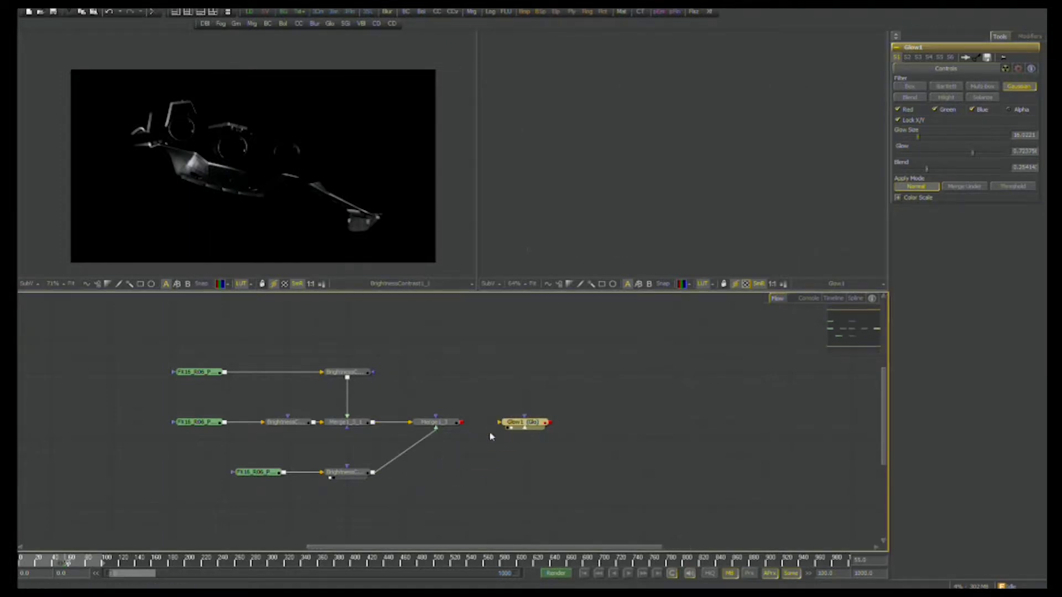
left_click_drag(462, 422, 499, 422)
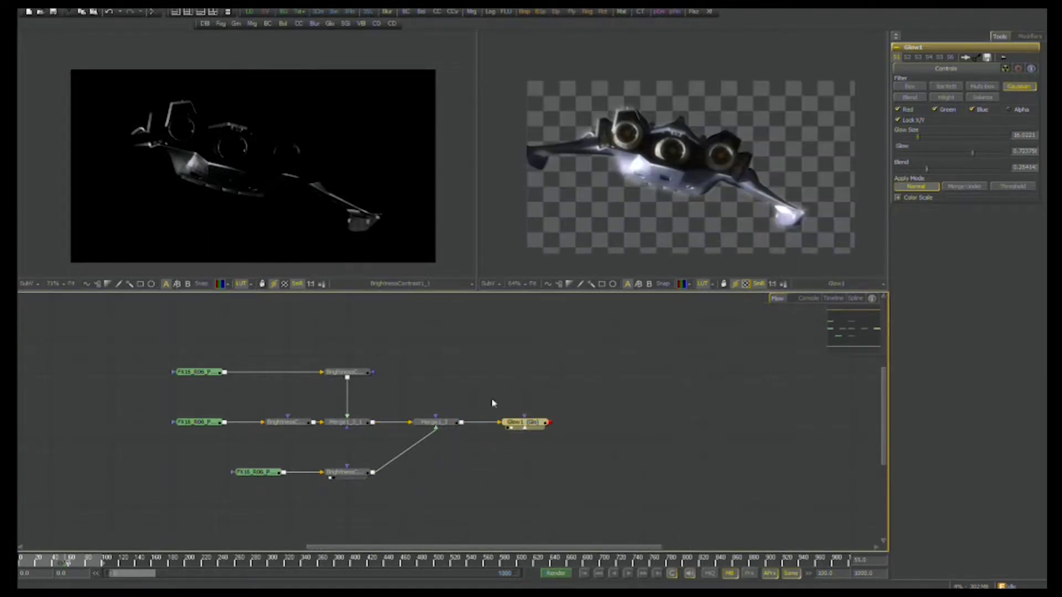
left_click_drag(445, 425, 575, 238)
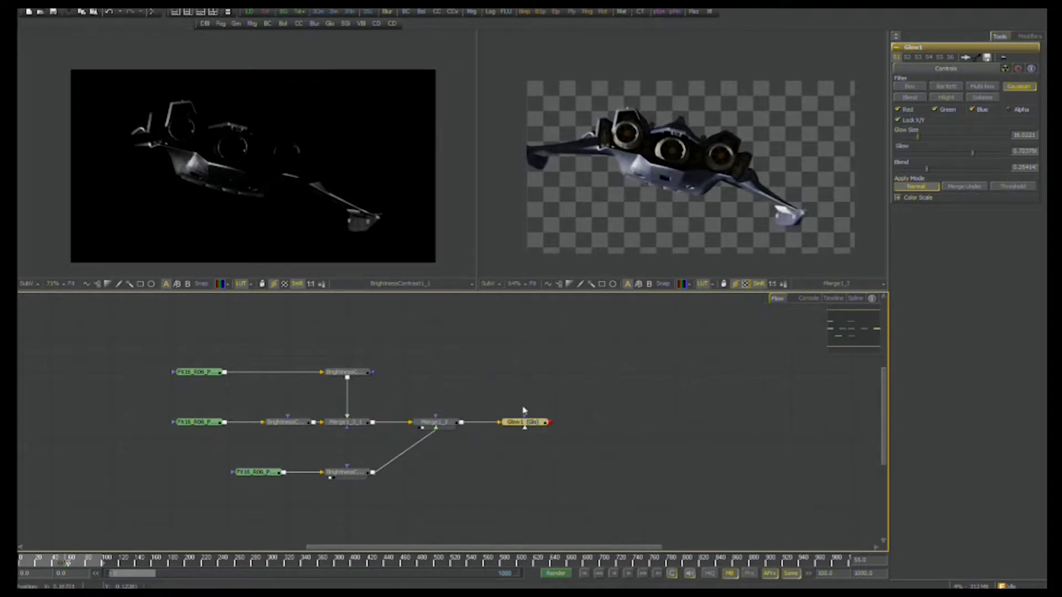
key("2")
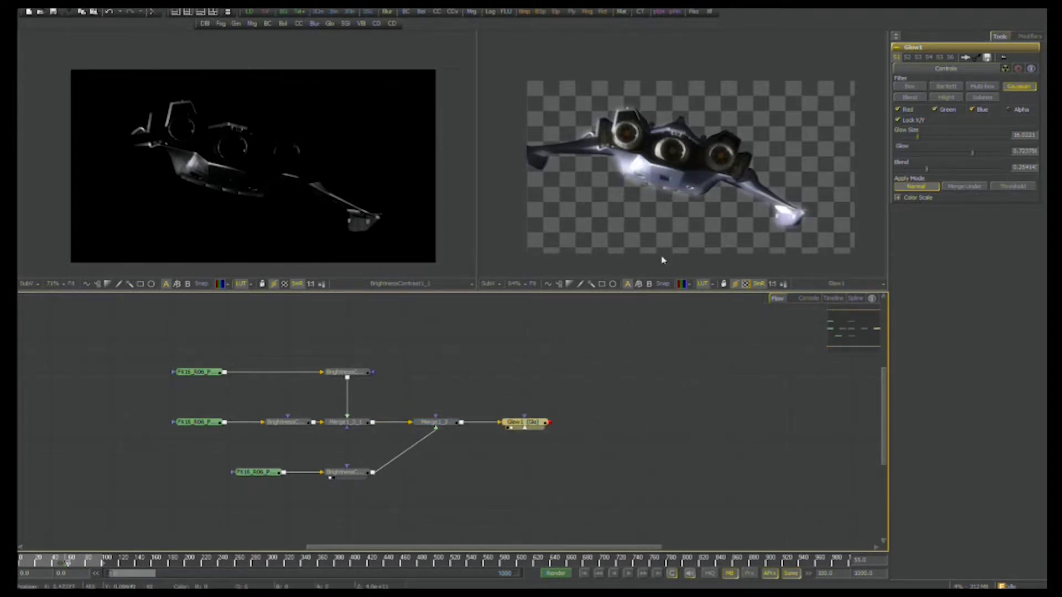
Review the nodes feeding the Glow, and show the final Merge in the first viewer for comparison.
left_click(345, 372)
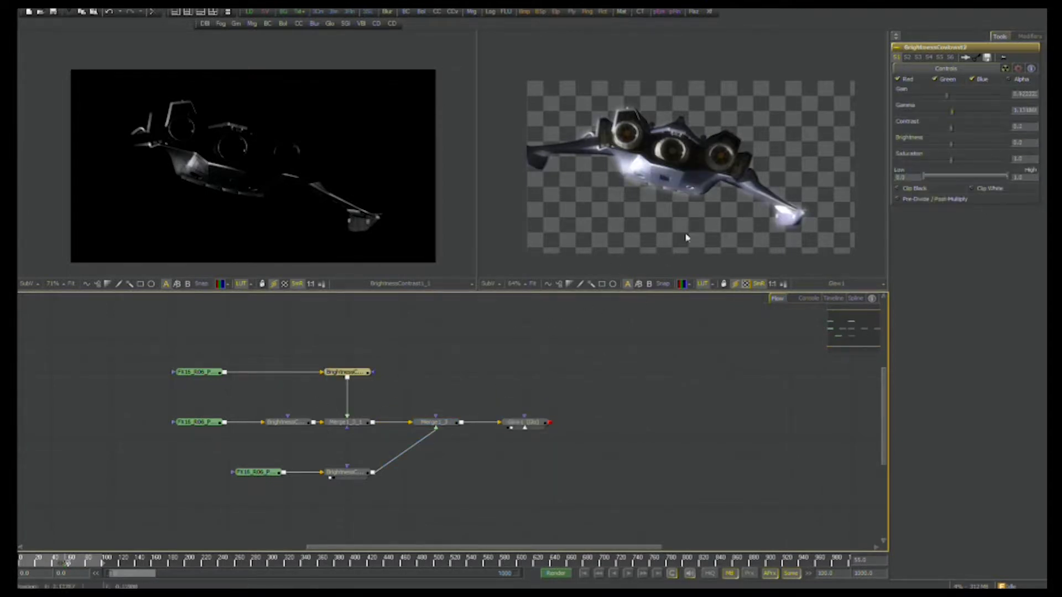
left_click_drag(135, 352, 476, 509)
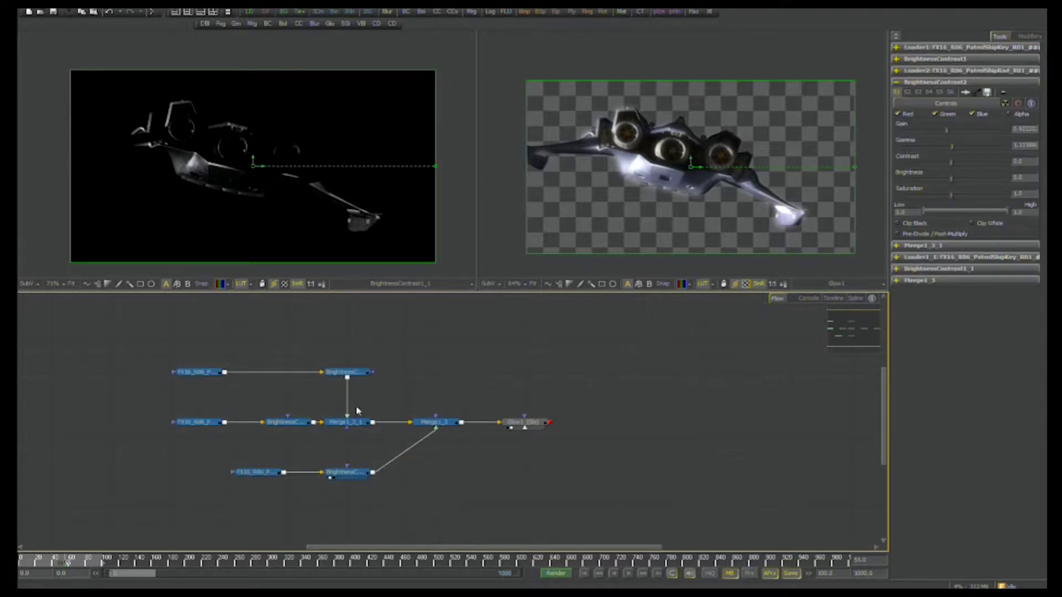
left_click(535, 439)
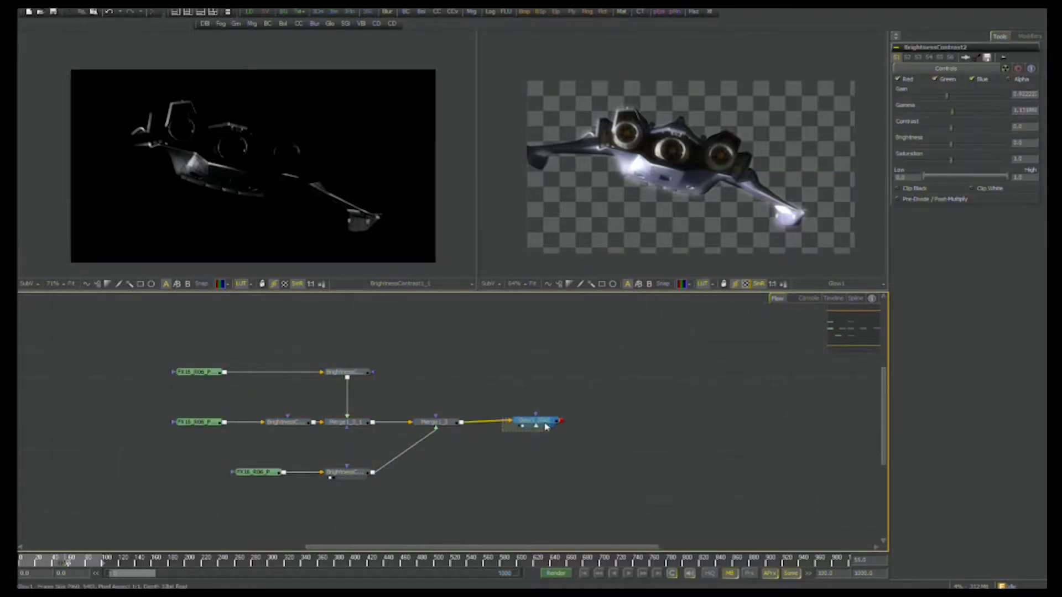
left_click_drag(443, 427, 325, 264)
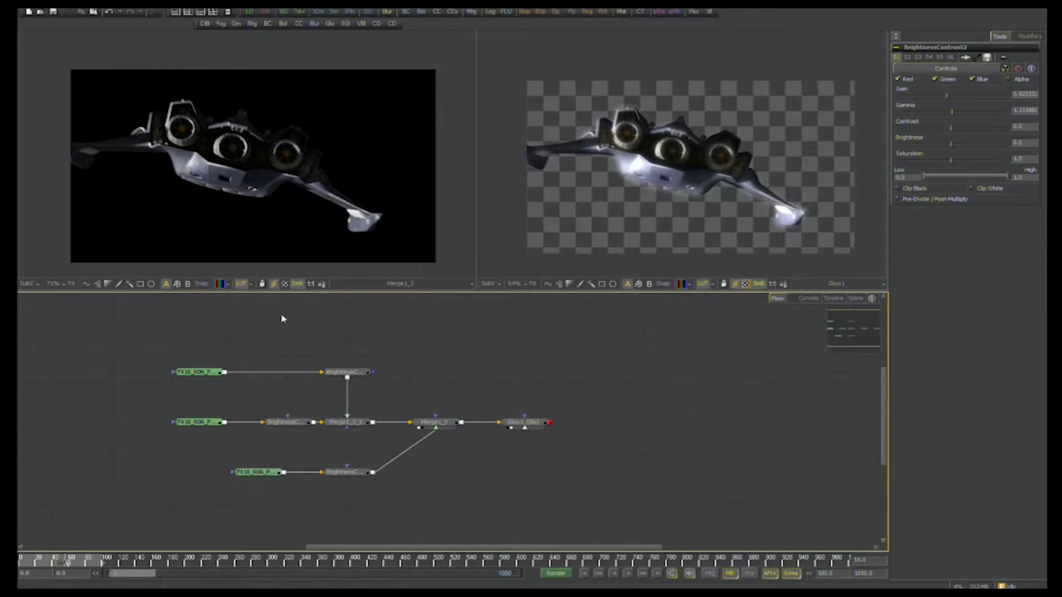
Lower the PatrolShipRad Brightness Contrast's gain to about 0.83 and gamma to just under 1.0, and turn off the second viewer's checker underlay.
left_click(356, 374)
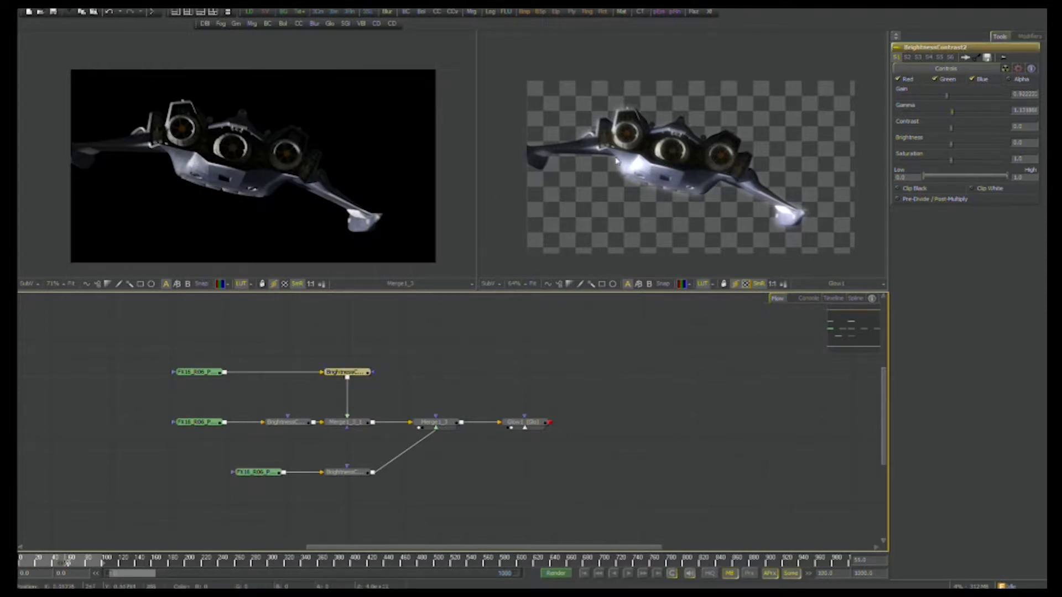
left_click_drag(346, 372, 336, 261)
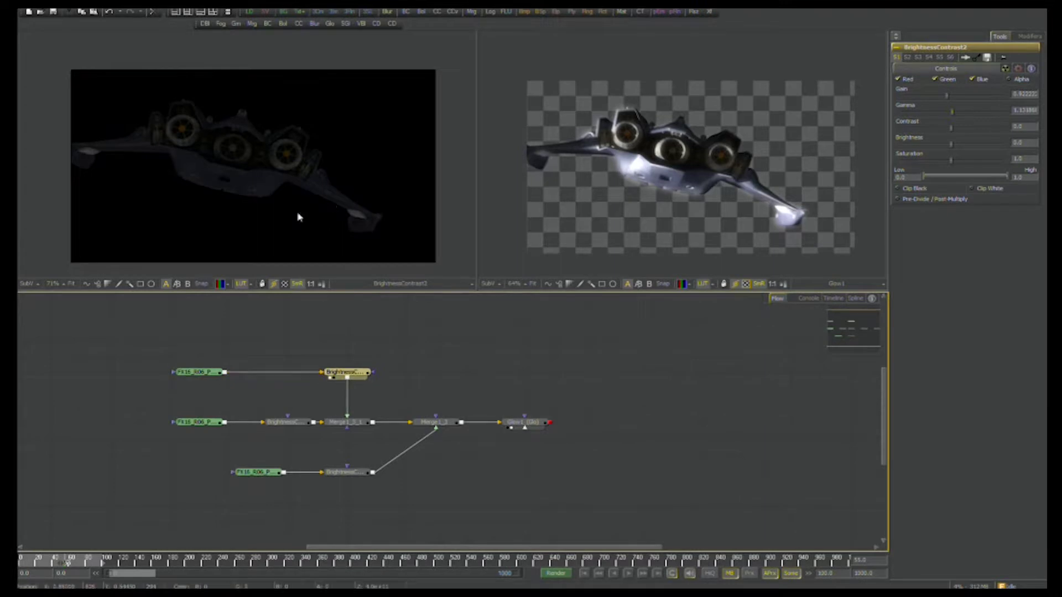
left_click_drag(948, 102, 942, 97)
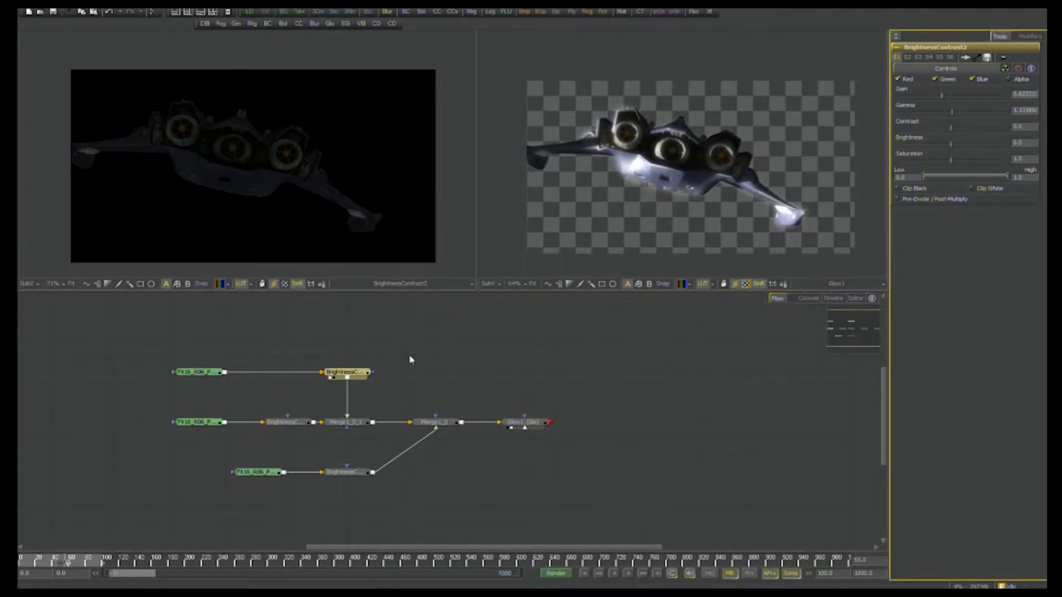
left_click_drag(523, 422, 680, 218)
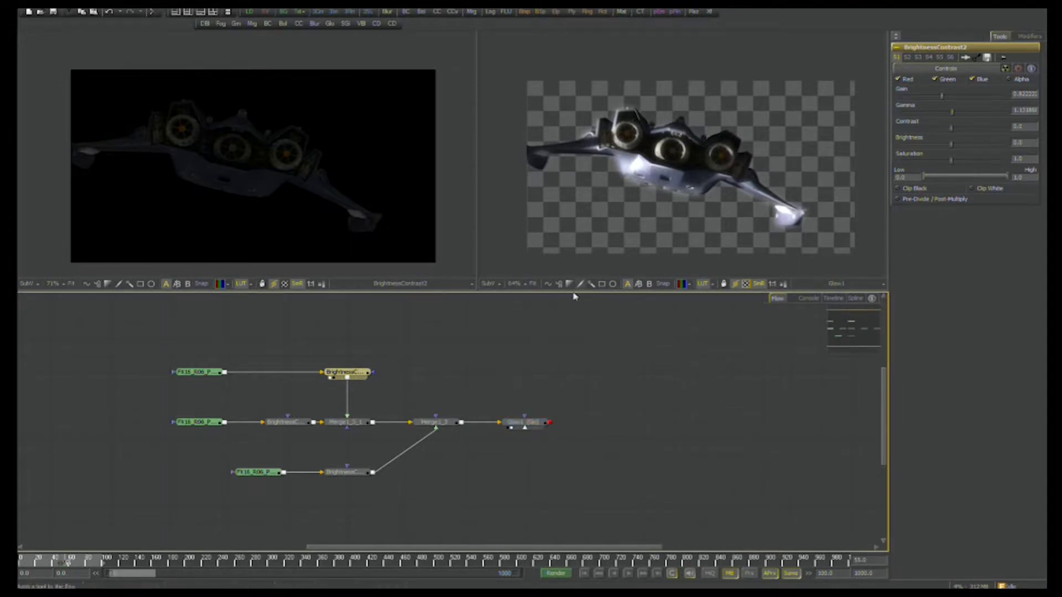
left_click(745, 284)
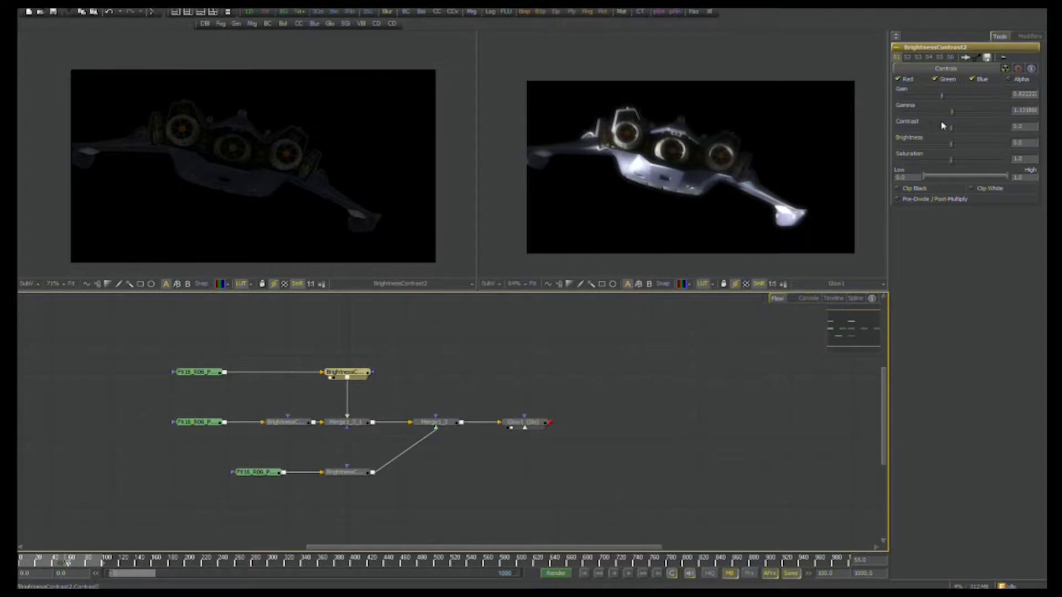
left_click_drag(953, 113, 950, 114)
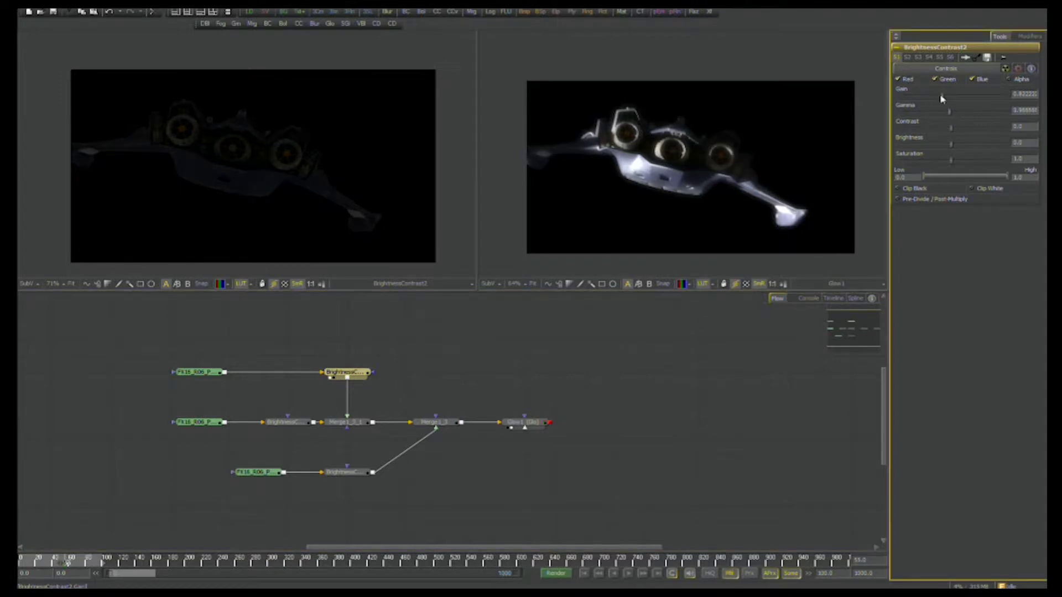
scroll(662, 190, "up", 4)
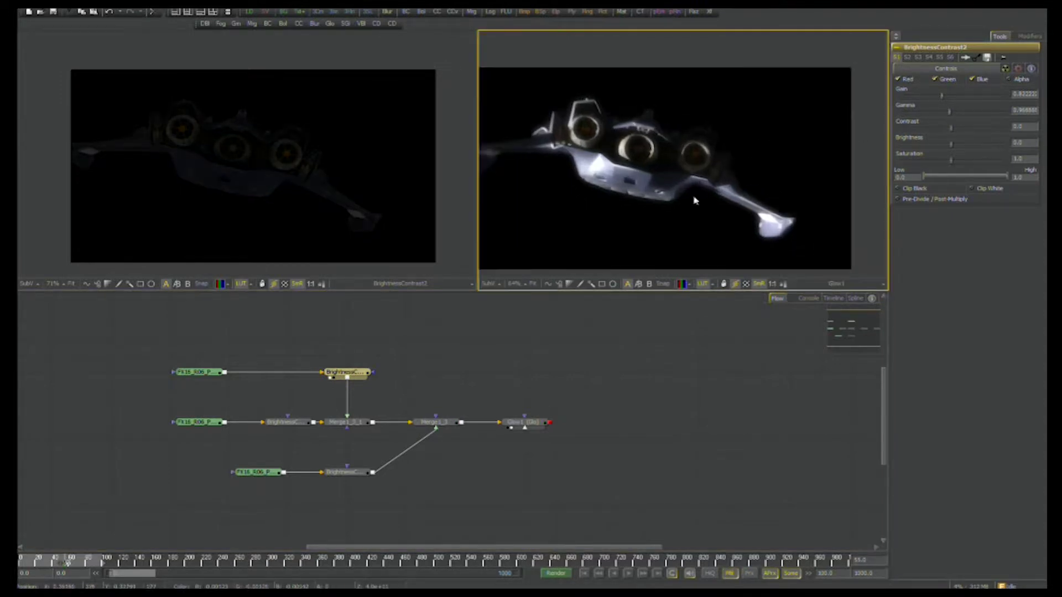
scroll(664, 227, "up", 4)
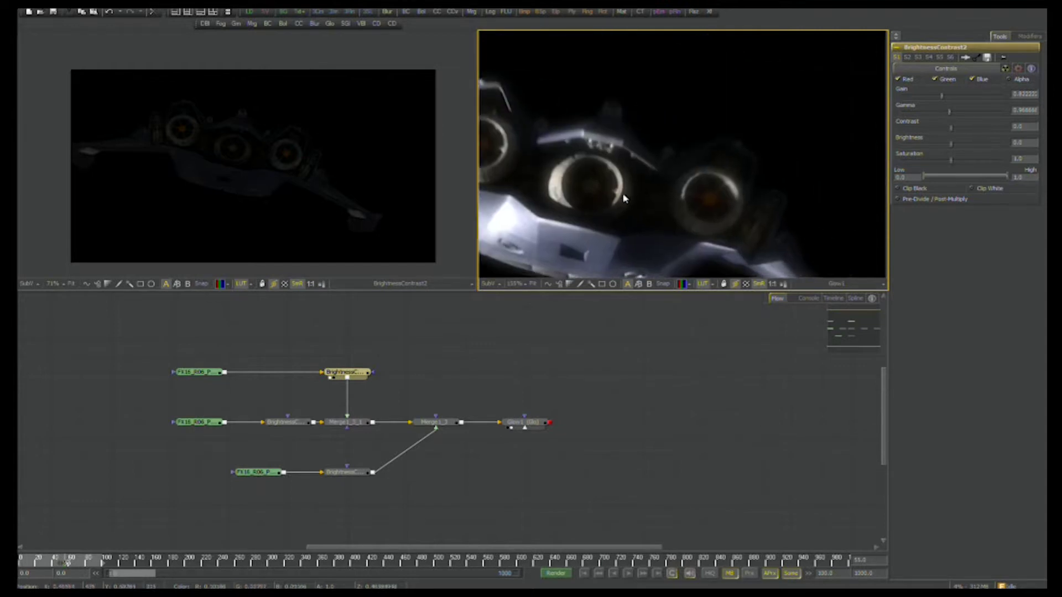
scroll(692, 165, "down", 8)
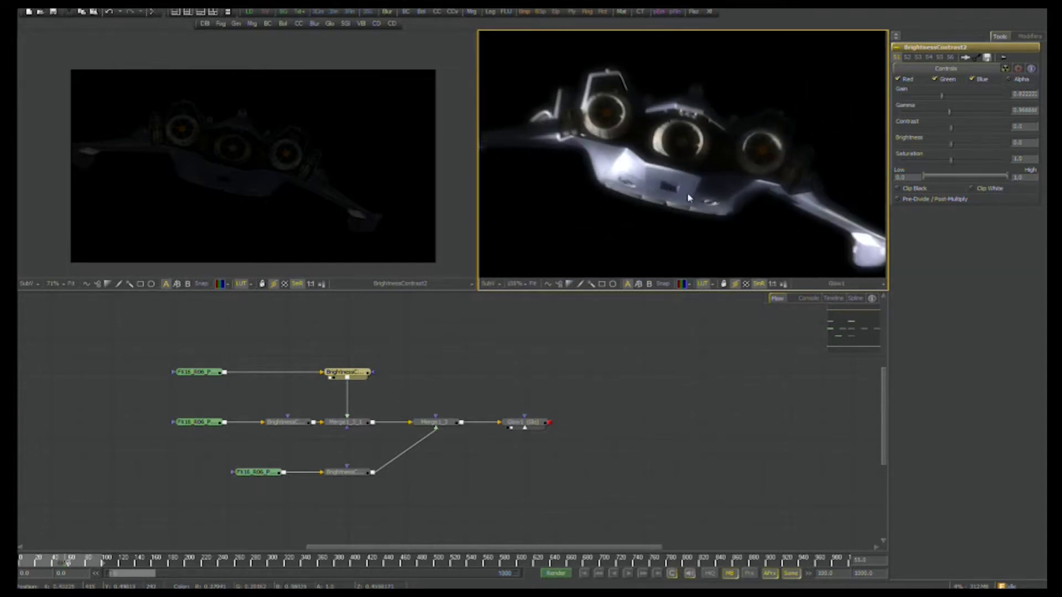
left_click_drag(715, 214, 699, 195)
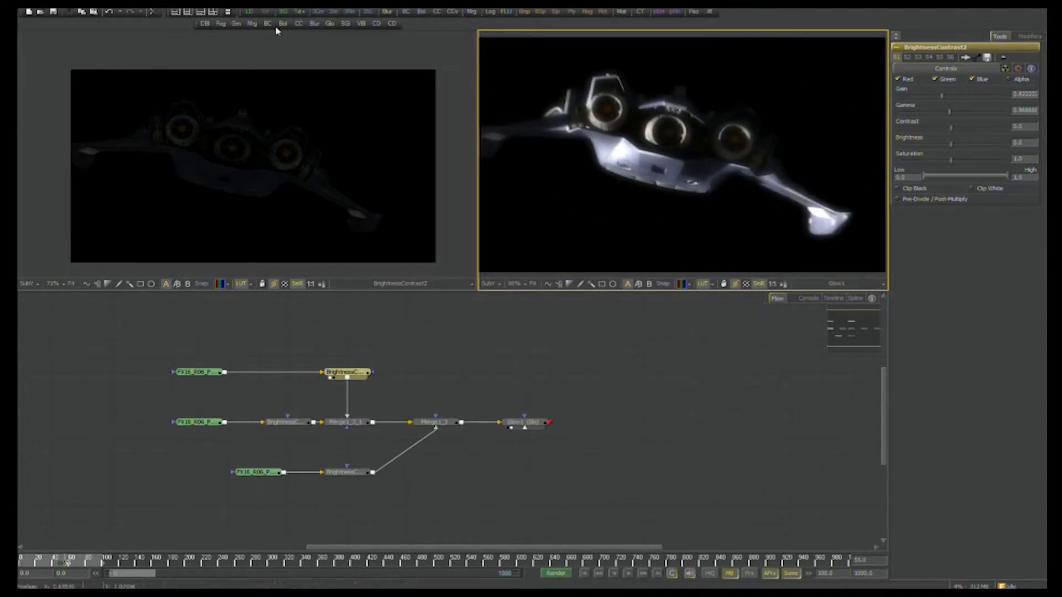
Add a Loader for the FX16_R06_PatrolShipRunningLights_R01 EXR sequence from its folder in the FX16_R06 renders.
left_click(248, 14)
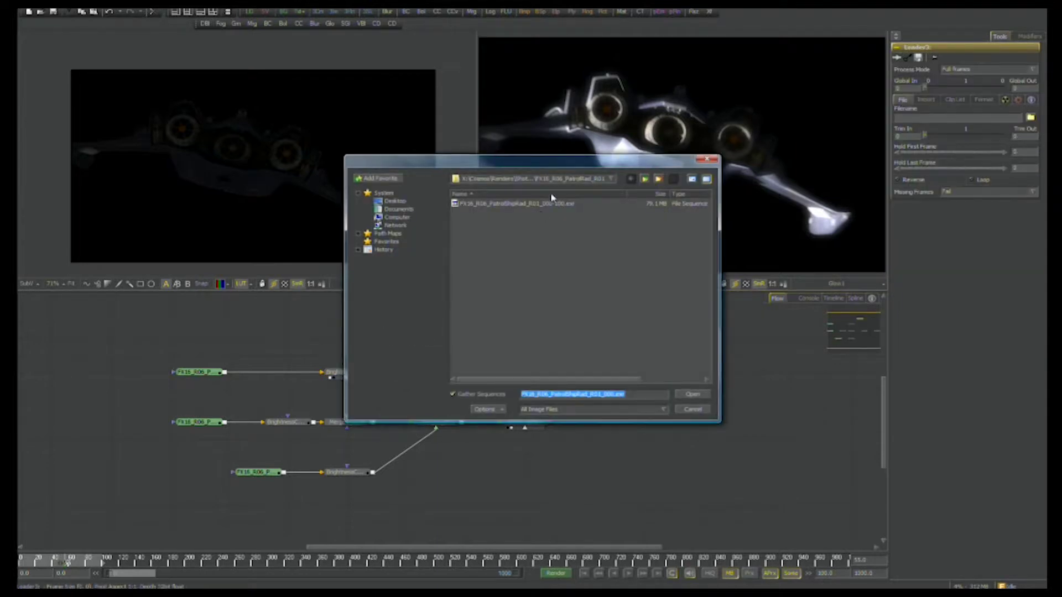
left_click(644, 179)
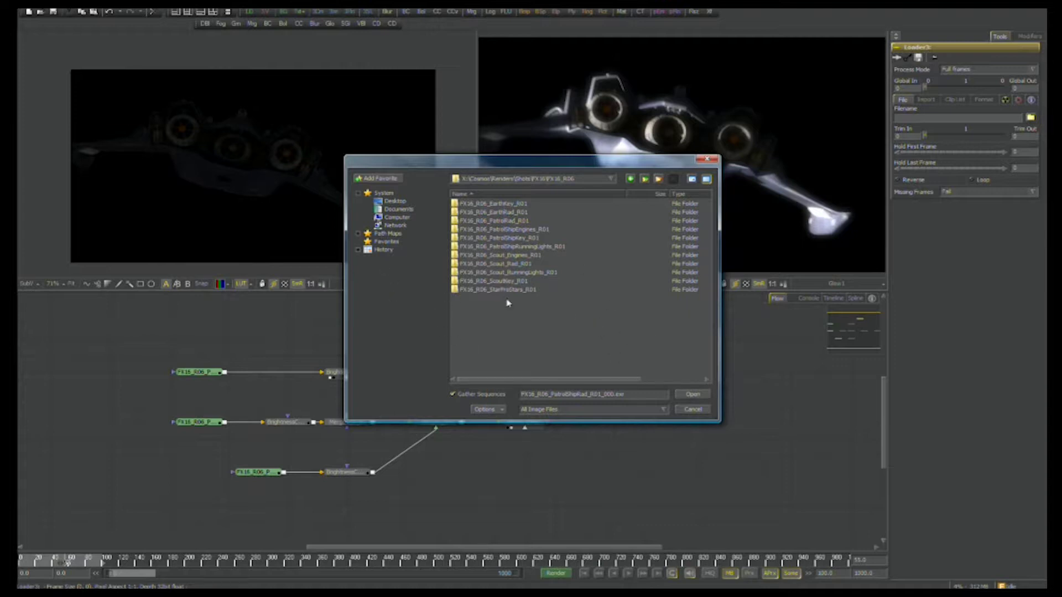
double_click(534, 246)
left_click(570, 204)
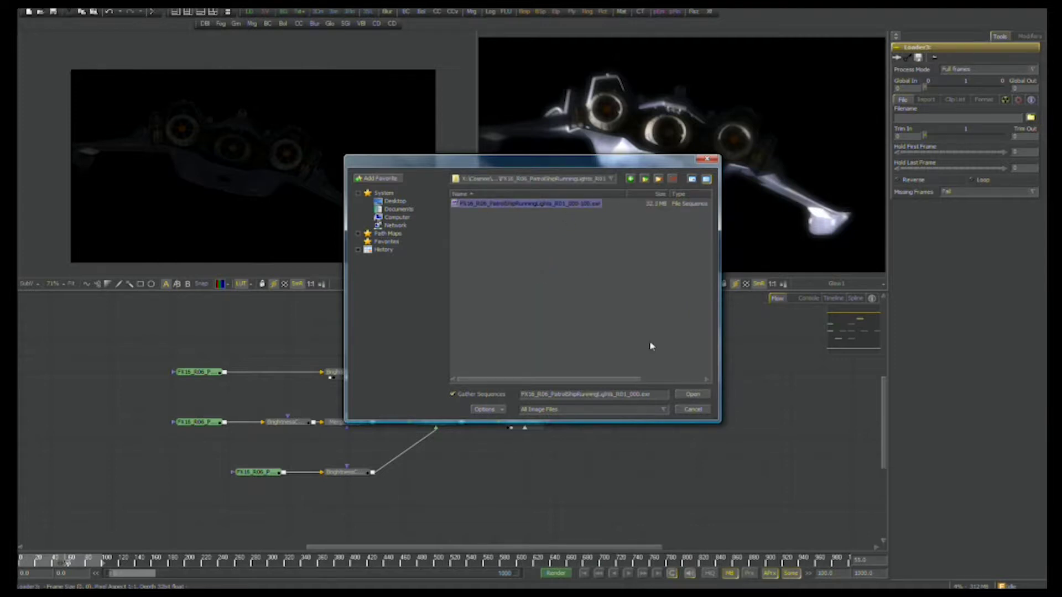
left_click(693, 395)
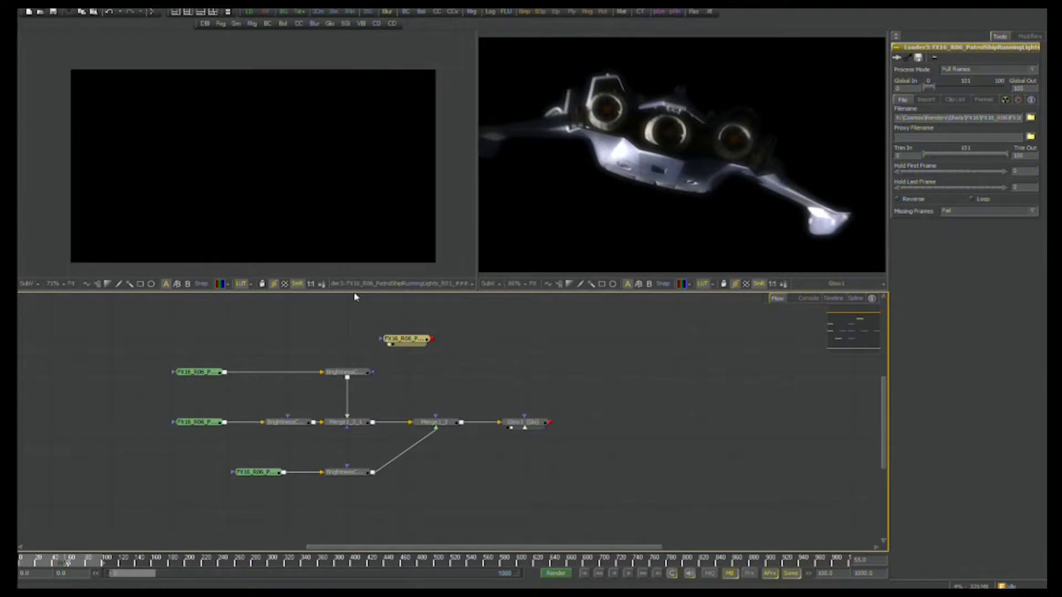
Scrub through the shot to check the running lights loader against the glowing ship, stopping at frame 57.
left_click(76, 561)
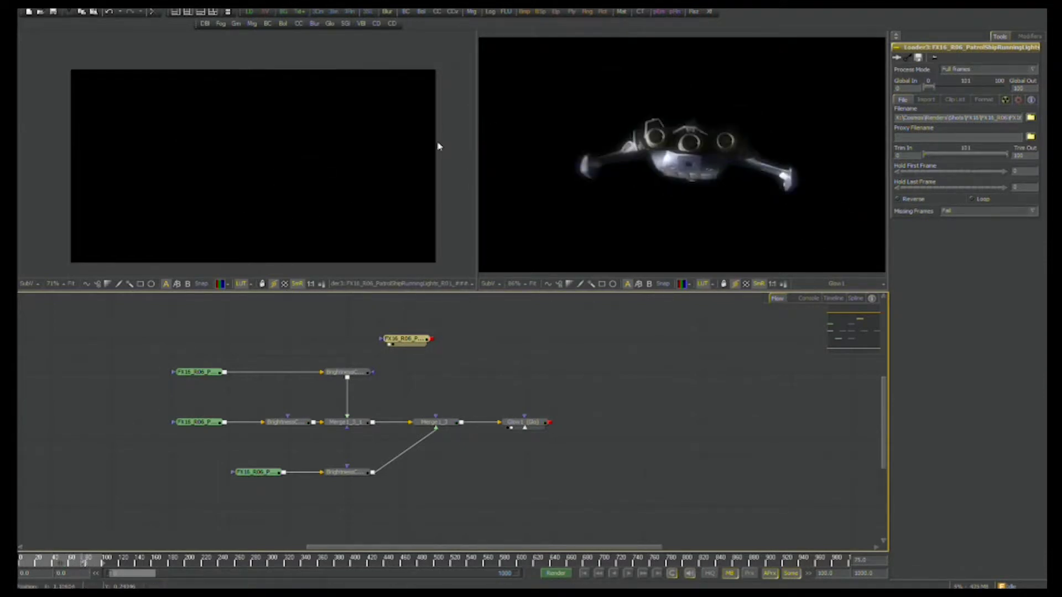
left_click_drag(97, 559, 43, 560)
left_click(590, 230)
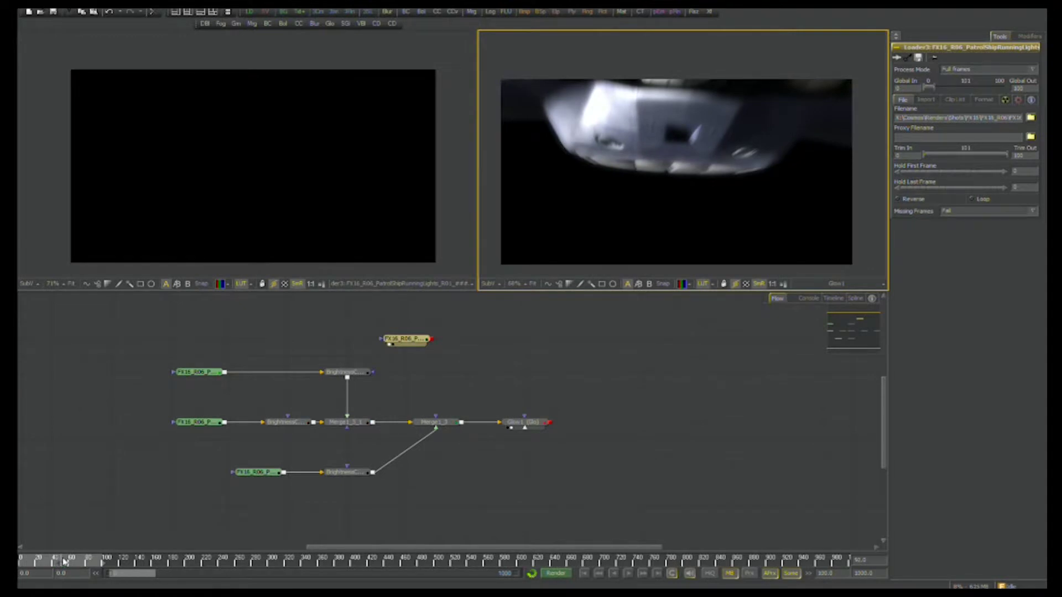
left_click_drag(64, 562, 66, 563)
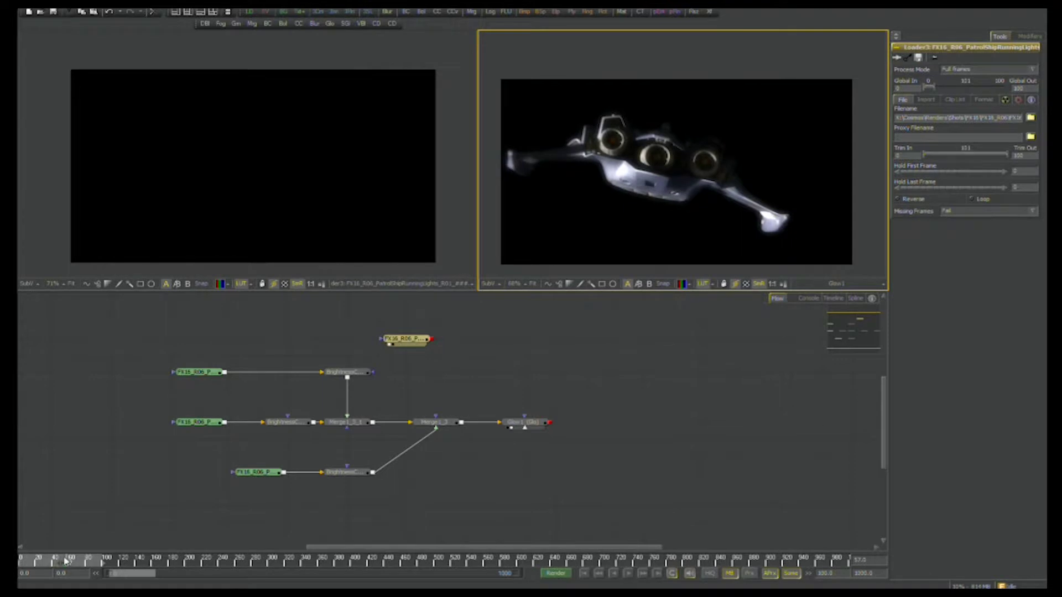
left_click(422, 343)
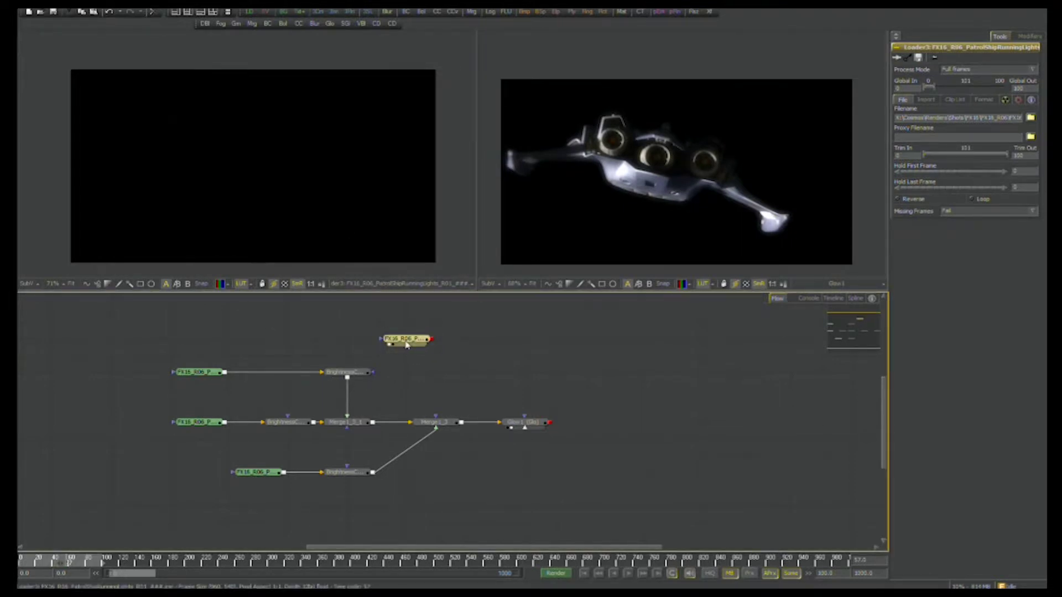
Go to frame 77, insert a Merge between the final Merge and the Glow, and connect the running lights loader as its foreground.
left_click(82, 562)
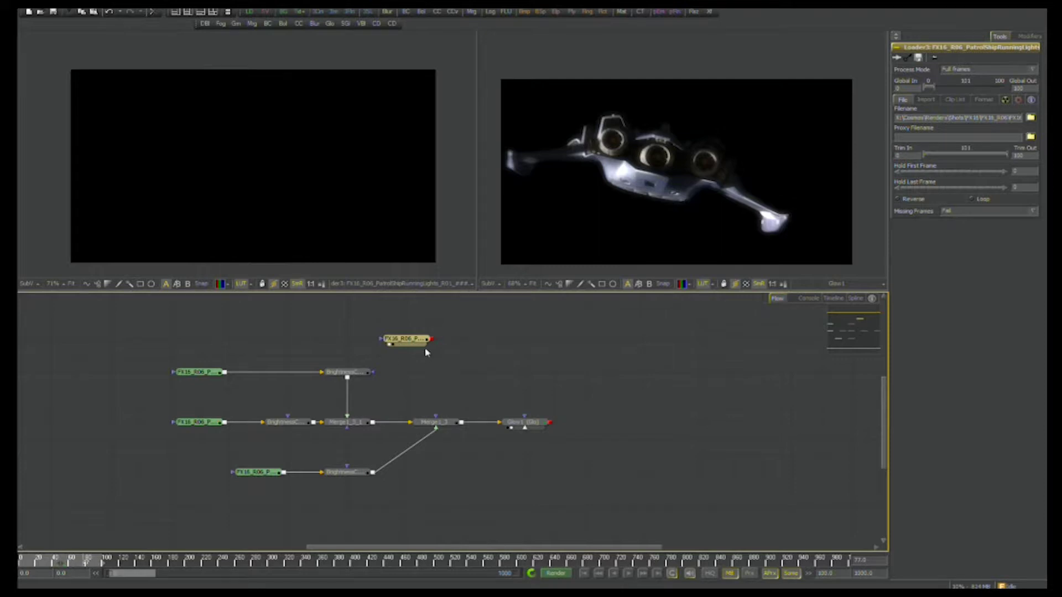
left_click_drag(426, 349, 427, 366)
left_click_drag(523, 425, 552, 425)
left_click(440, 424)
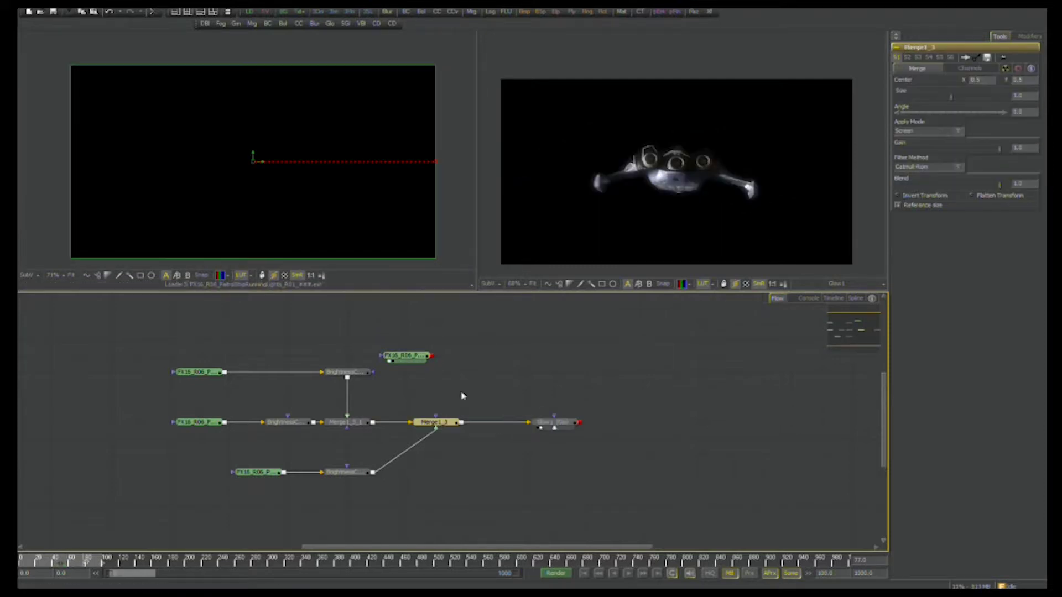
left_click(471, 12)
left_click_drag(436, 359, 495, 417)
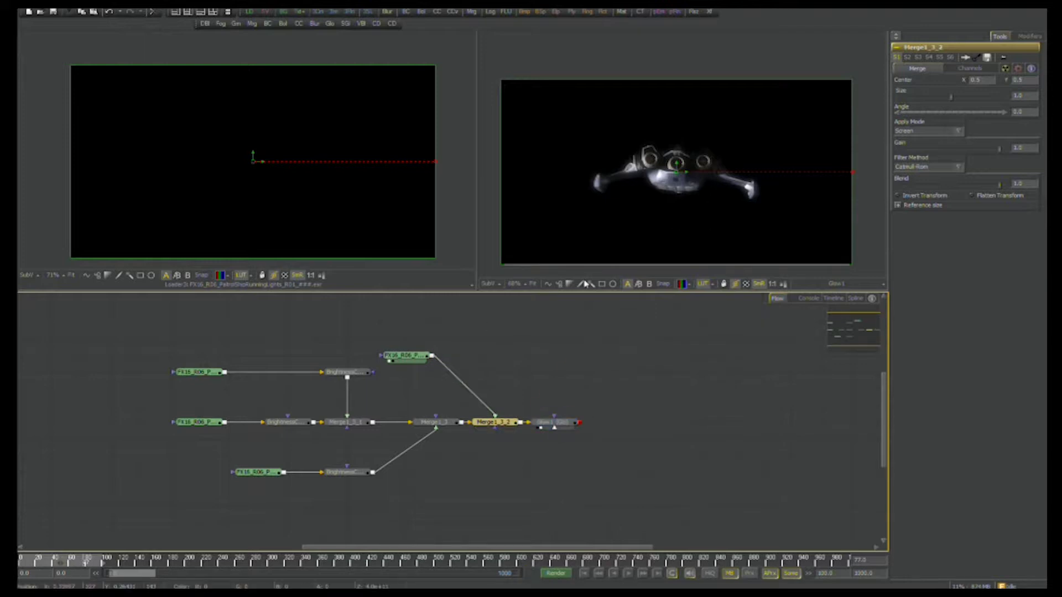
Place the running lights loader above its Merge, insert a Brightness Contrast between them, and raise its gain to about 1.79.
left_click_drag(409, 355, 513, 396)
left_click(406, 12)
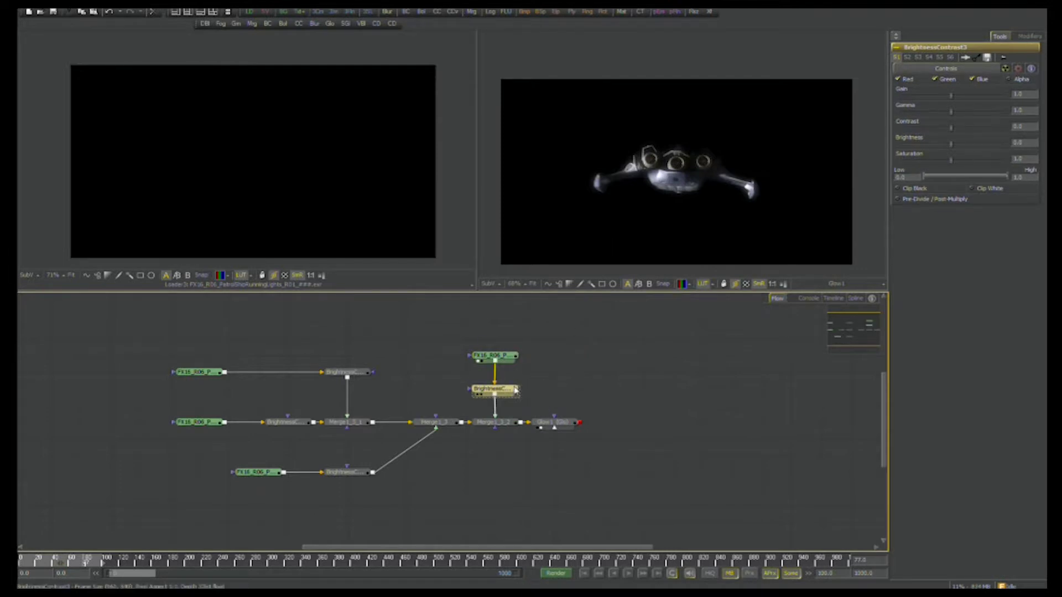
key("2")
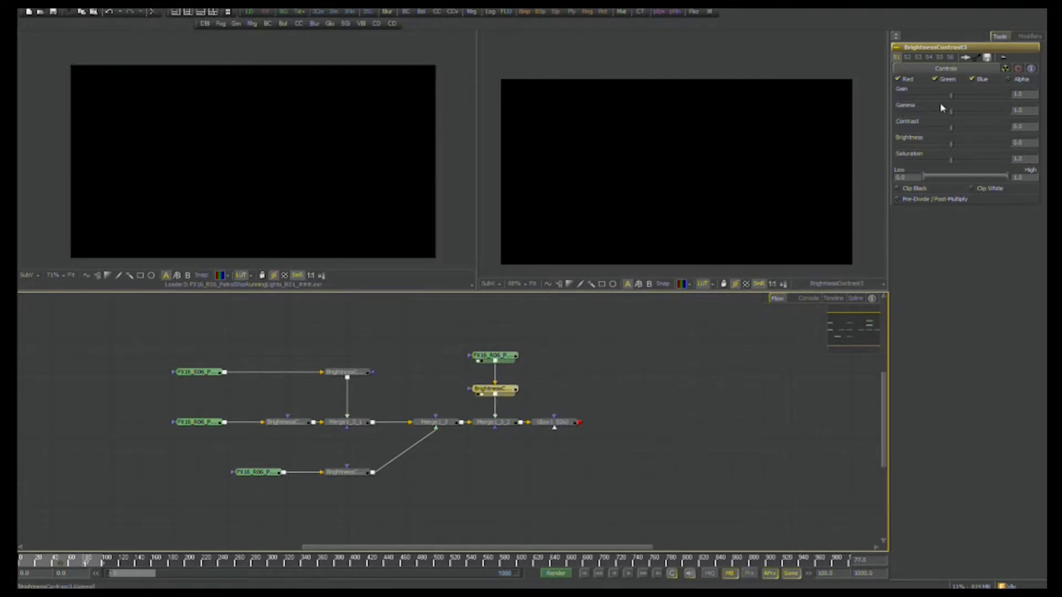
left_click_drag(955, 100, 958, 99)
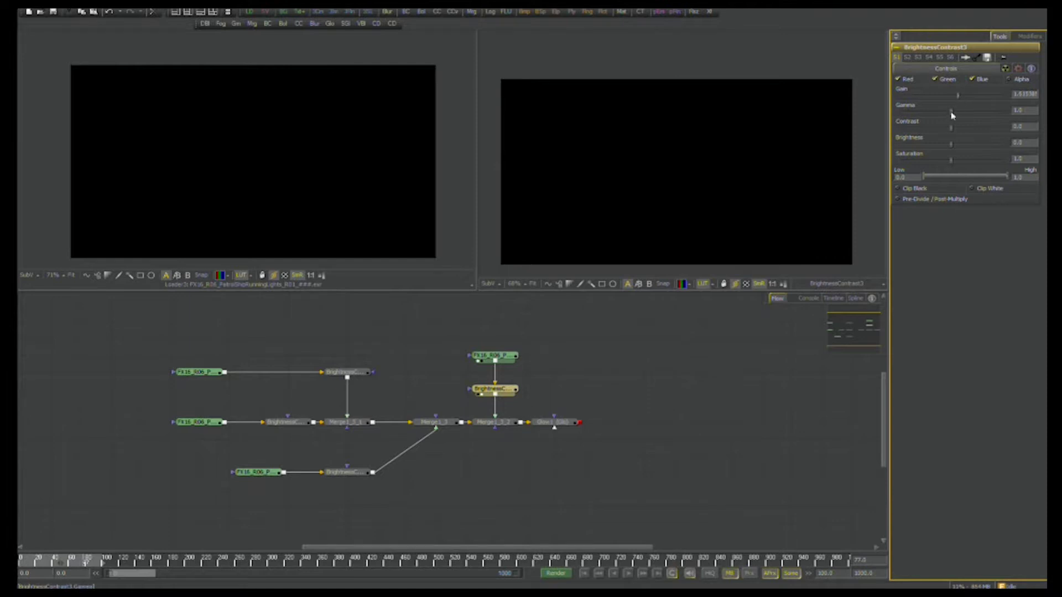
left_click_drag(961, 97, 963, 98)
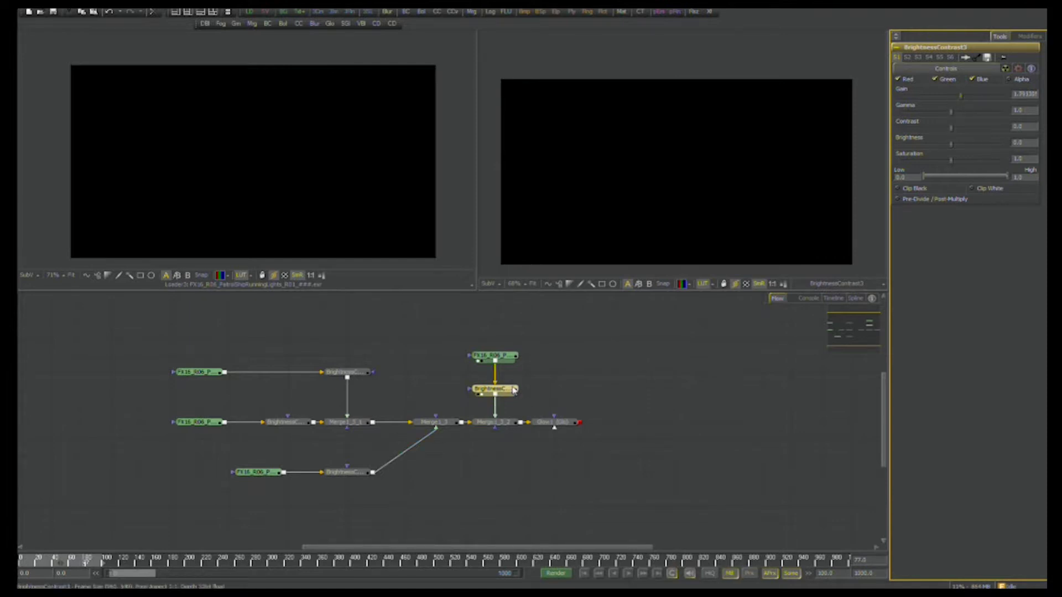
Compare the running lights Merge with the Glow result in the second viewer, examining the ship closely.
left_click_drag(506, 422, 705, 200)
key("equal")
left_click_drag(551, 334, 540, 387)
left_click_drag(575, 344, 709, 231)
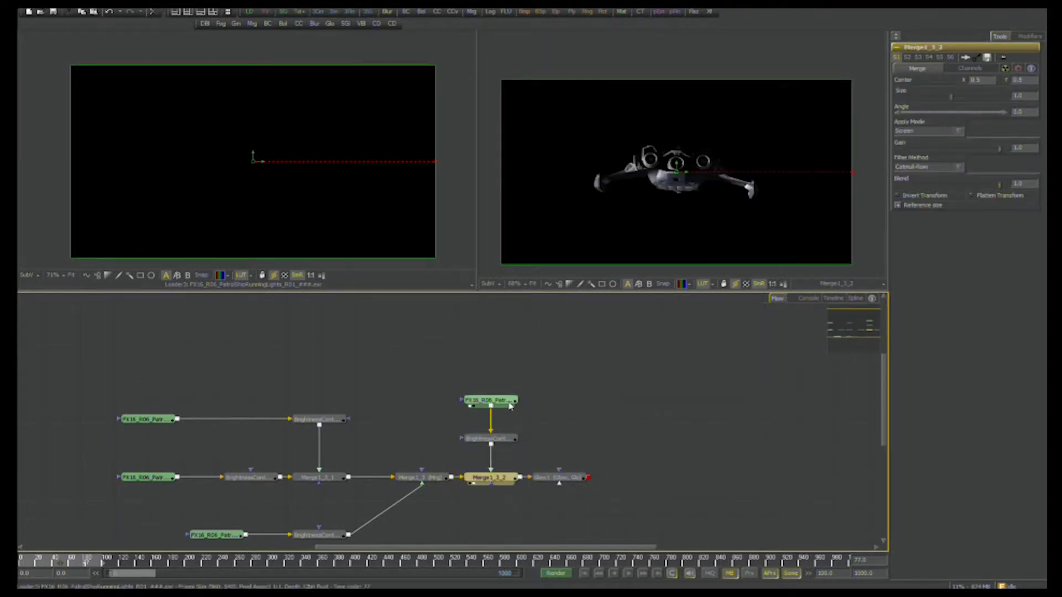
left_click(490, 400)
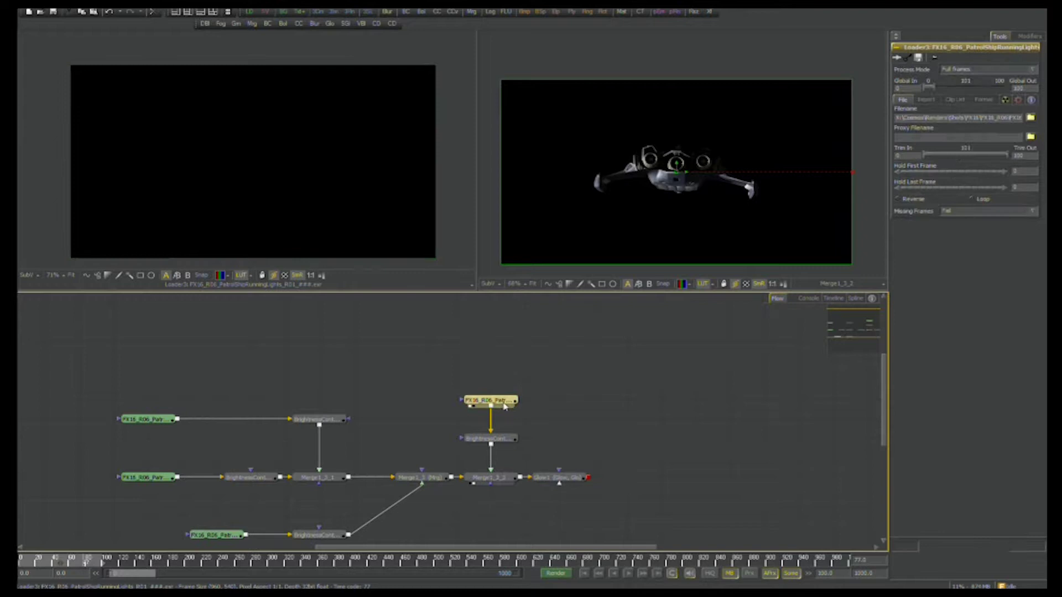
left_click_drag(556, 477, 686, 244)
scroll(666, 219, "up", 2)
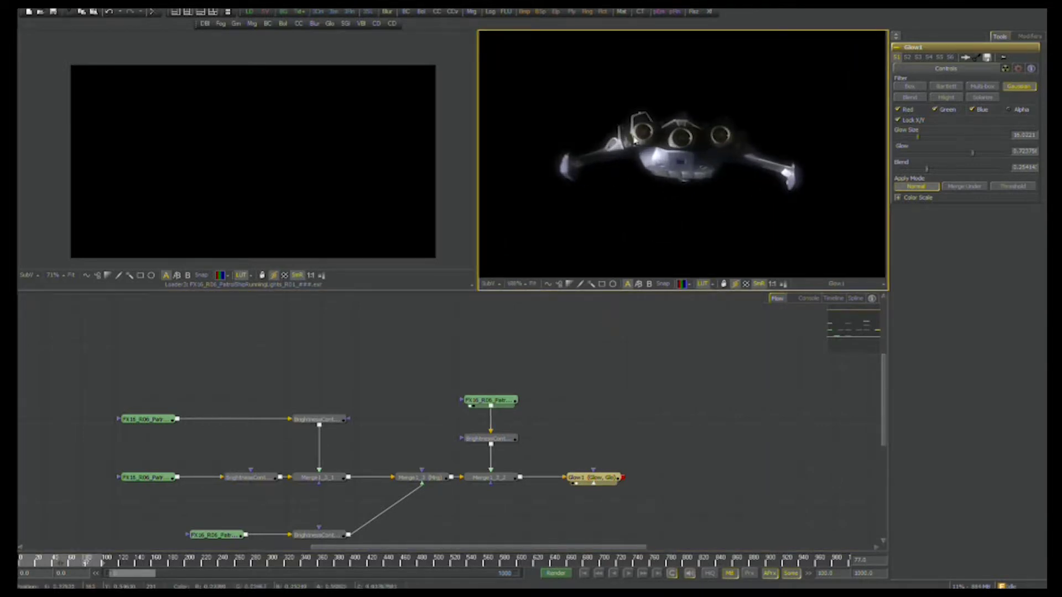
scroll(614, 150, "up", 3)
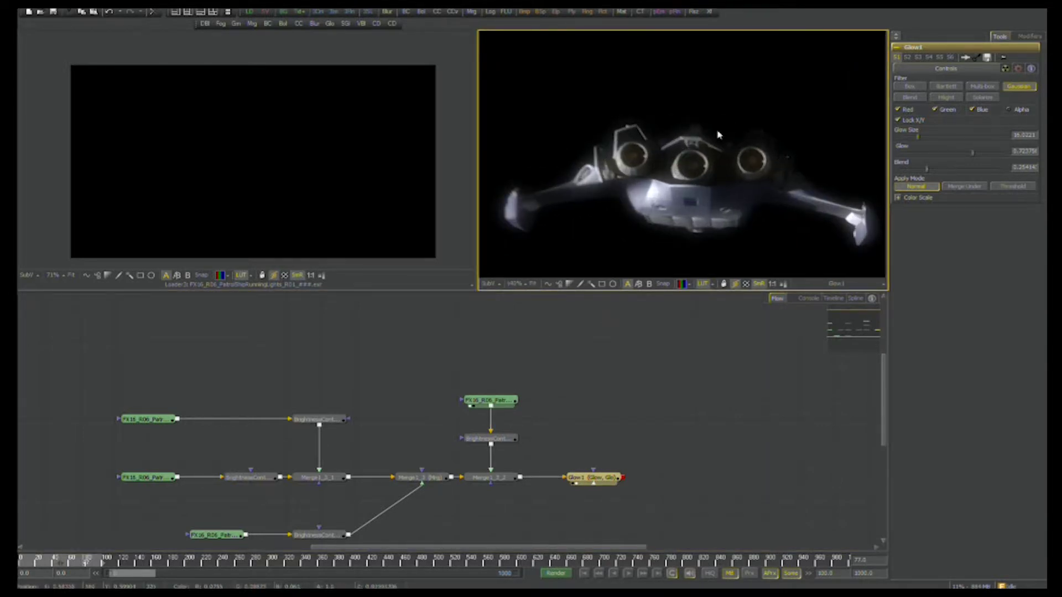
left_click_drag(674, 212, 648, 196)
Rearrange the running lights and specular branches so each Brightness Contrast and loader hangs straight below its Merge.
left_click_drag(560, 414, 594, 343)
left_click_drag(542, 368, 542, 445)
left_click_drag(544, 333, 543, 487)
left_click_drag(338, 477, 442, 477)
left_click_drag(251, 464, 460, 506)
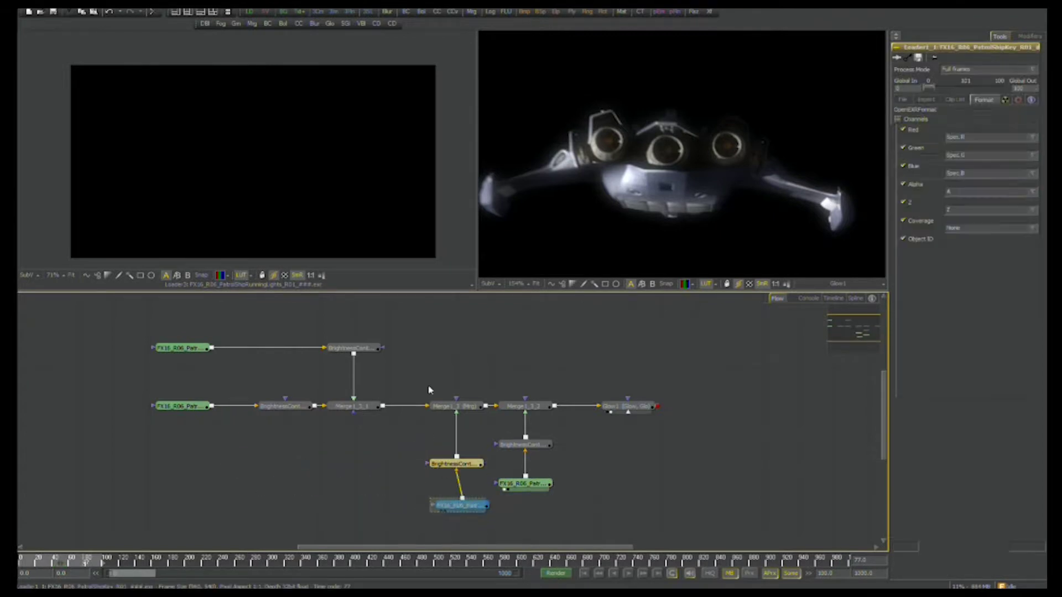
Space out the flow by shifting the running lights branch and Glow rightward, and tidy the nodes at the start of the chain.
left_click_drag(499, 369, 730, 540)
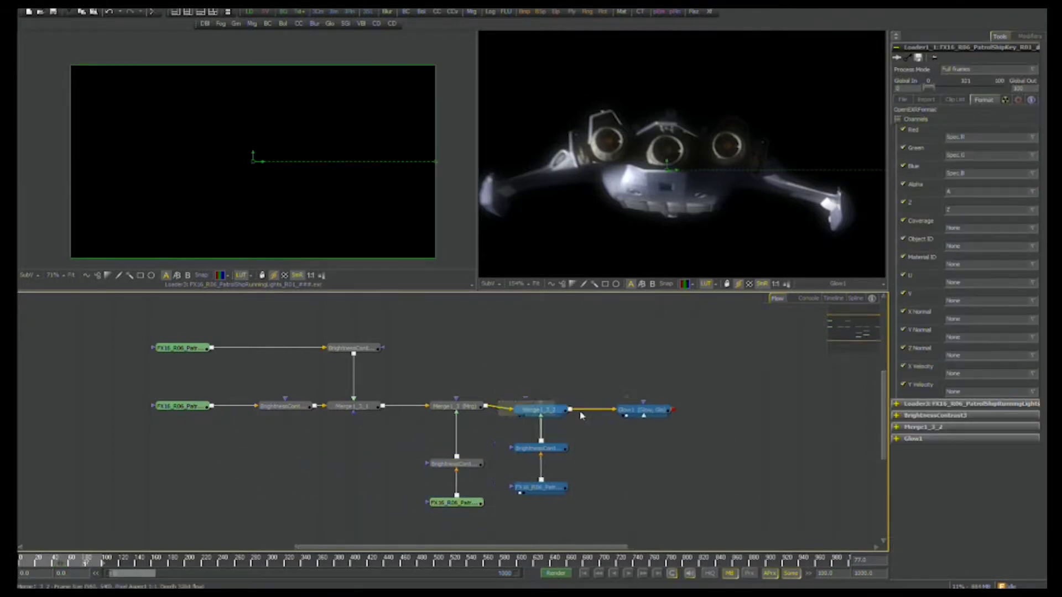
left_click_drag(544, 410, 613, 411)
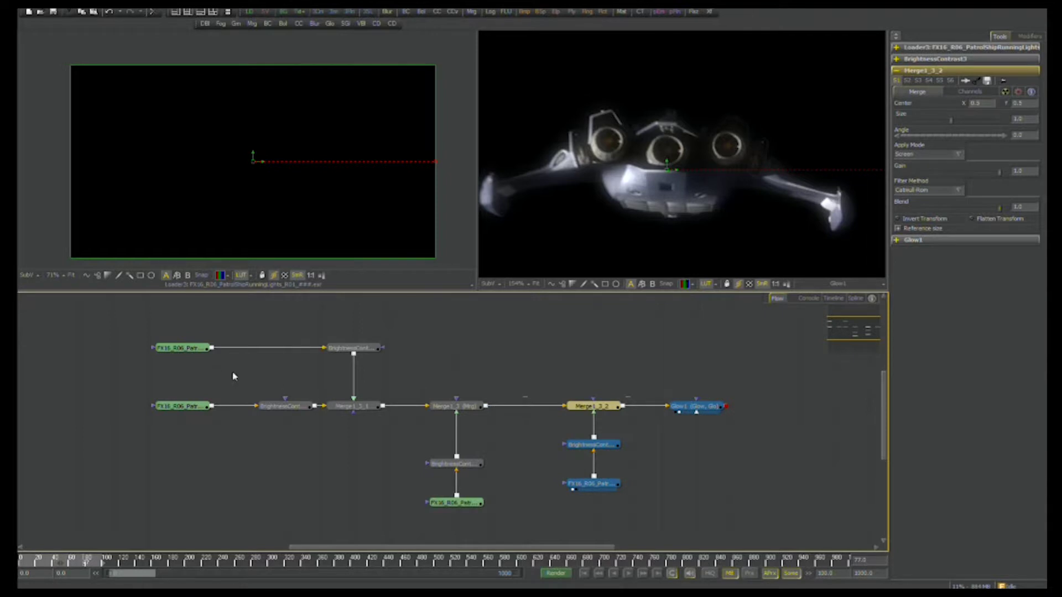
left_click_drag(288, 408, 254, 408)
left_click_drag(162, 331, 160, 416)
left_click_drag(585, 439, 530, 386)
left_click(531, 468)
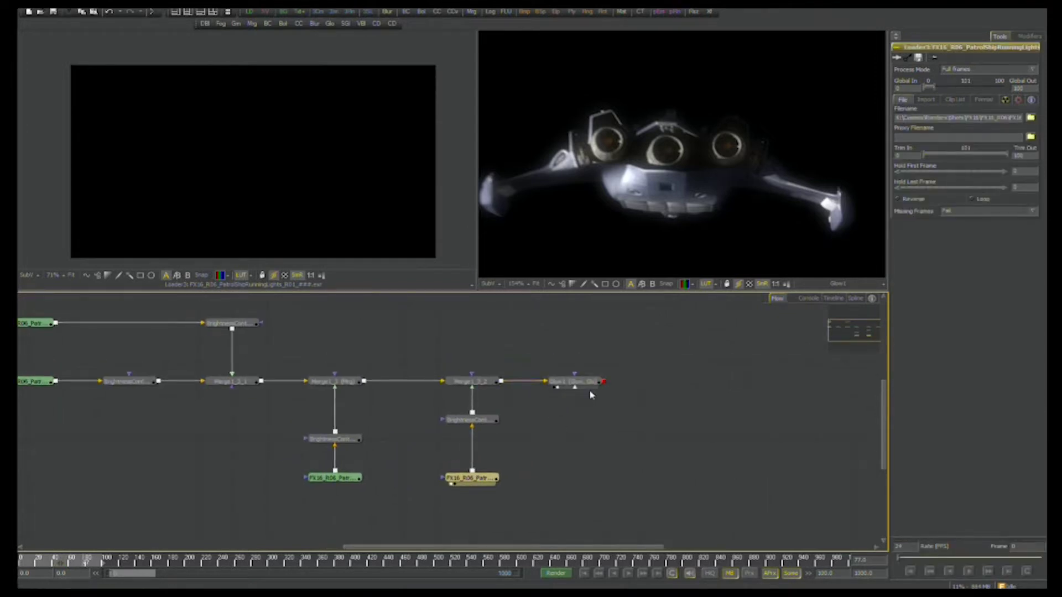
Add a Loader for the FX16_R06_PatrolShipEngines_R01 EXR sequence from its folder in the FX16_R06 renders.
left_click_drag(554, 349, 625, 396)
left_click_drag(249, 11, 441, 349)
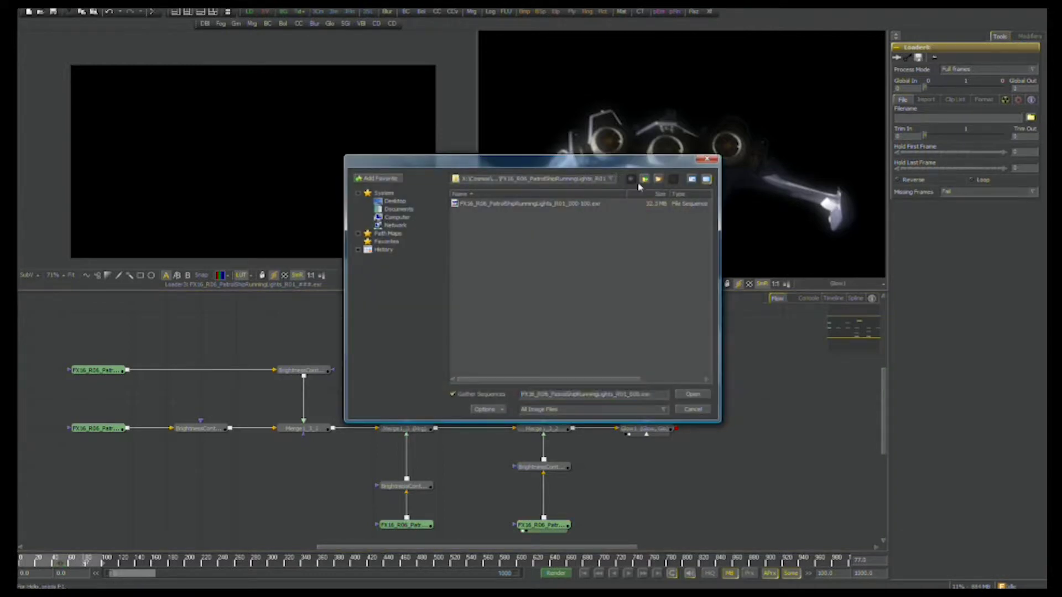
left_click(644, 179)
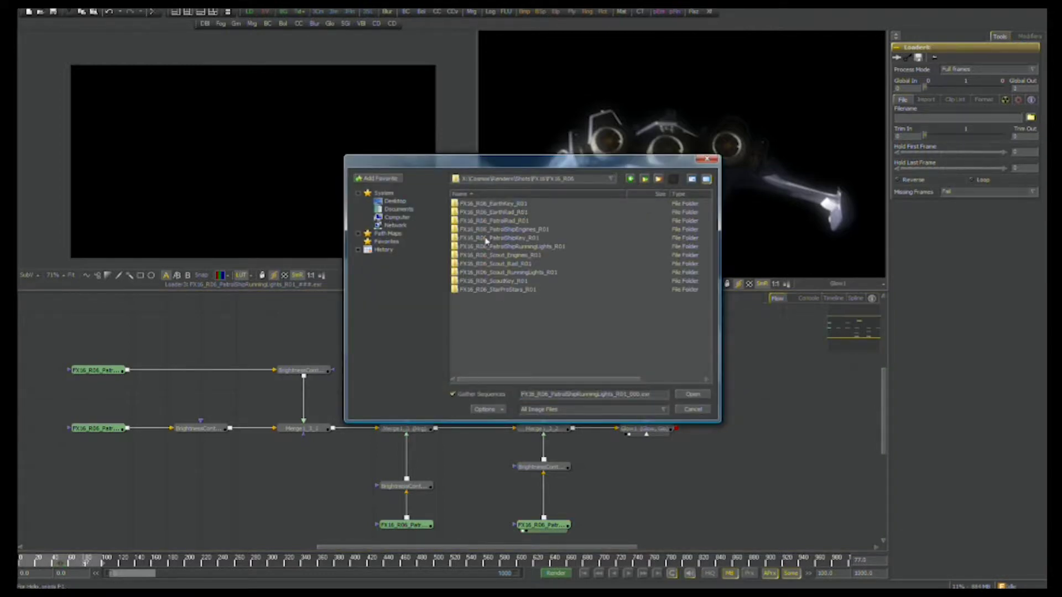
double_click(529, 229)
left_click(543, 205)
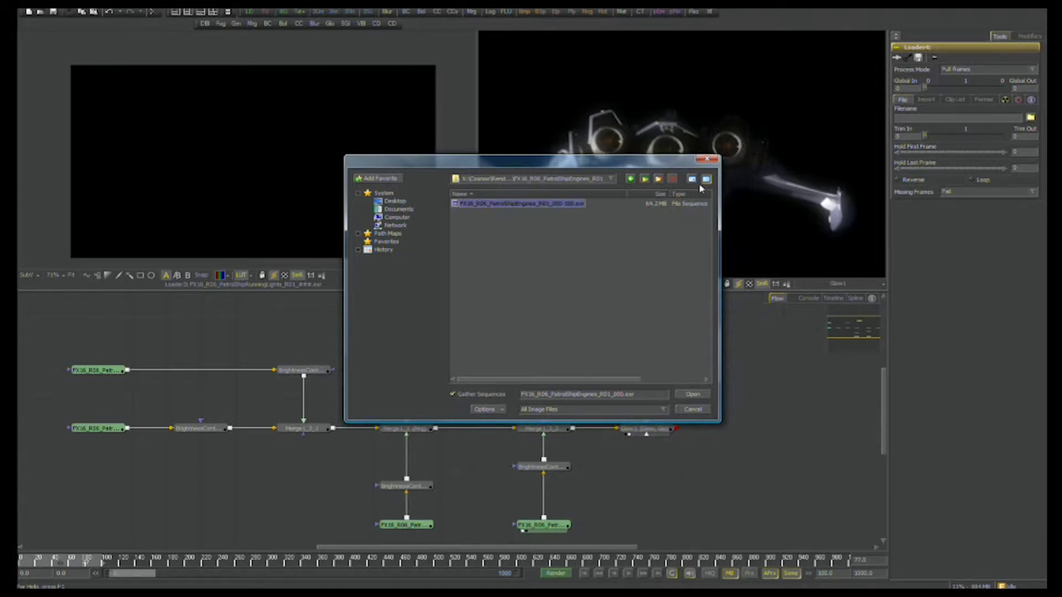
left_click(693, 394)
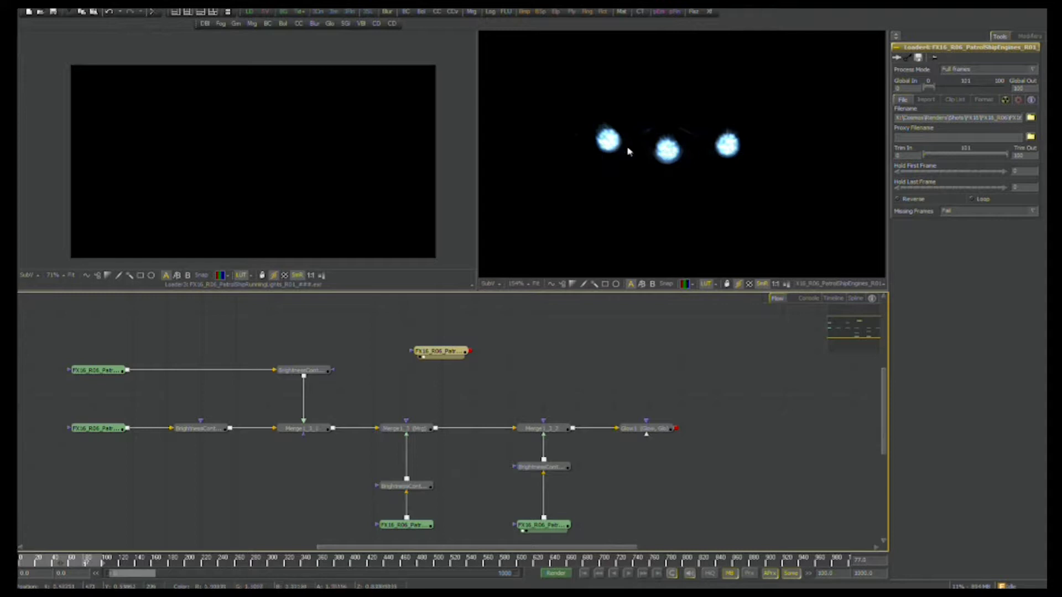
Move the Glow farther right and place the engines loader above the gap between it and the running lights Merge.
left_click_drag(465, 378, 381, 327)
left_click_drag(562, 377, 636, 377)
left_click_drag(478, 366, 452, 394)
left_click_drag(332, 326, 469, 343)
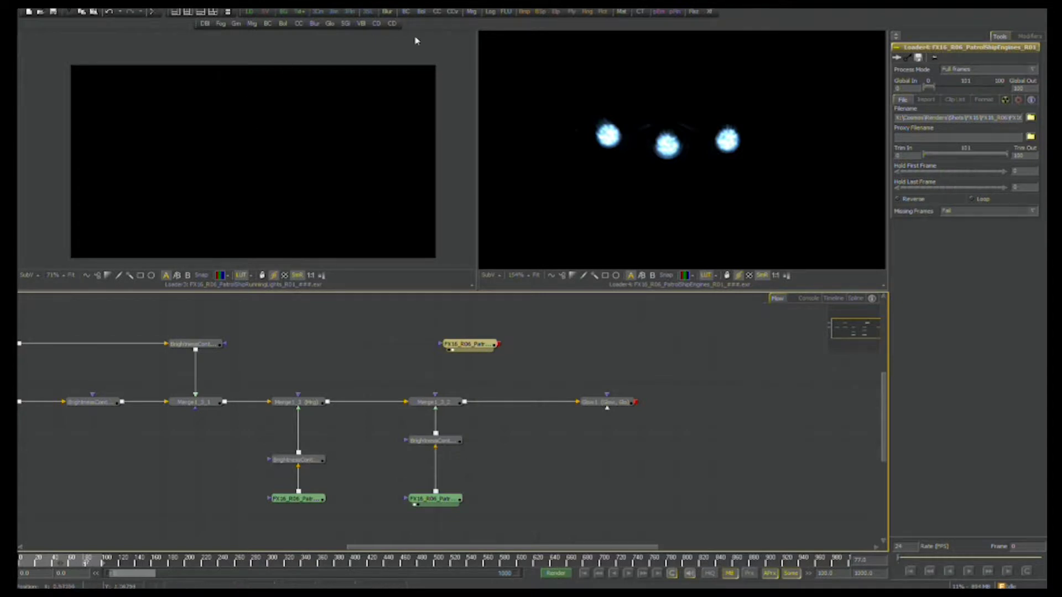
Float the current composition window and open the finished composition FX06_F01.comp from the FX06 flows folder.
left_click(1032, 11)
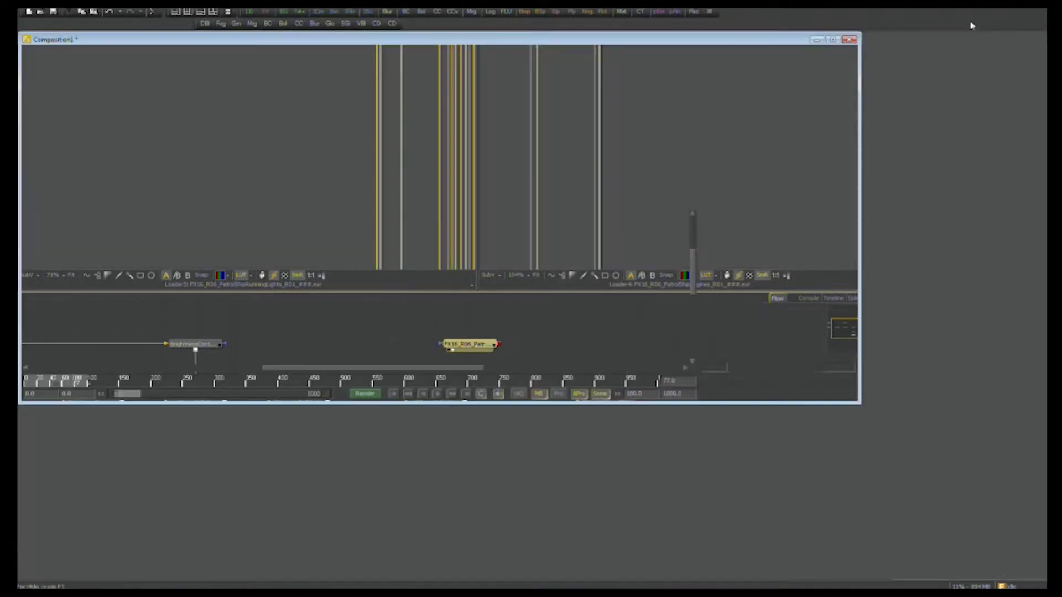
left_click_drag(207, 44, 252, 132)
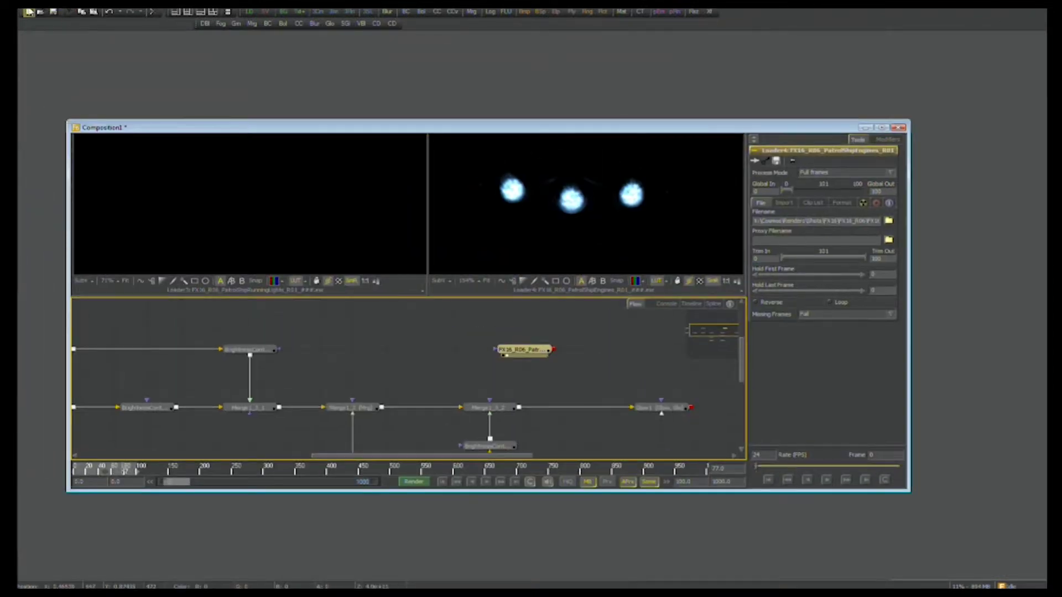
left_click(28, 11)
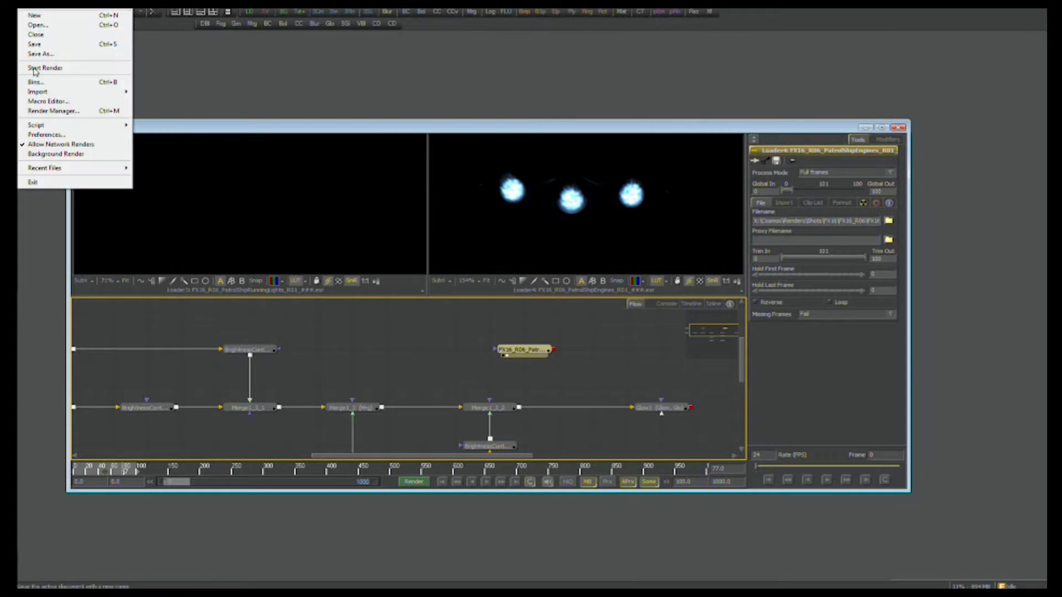
left_click(76, 26)
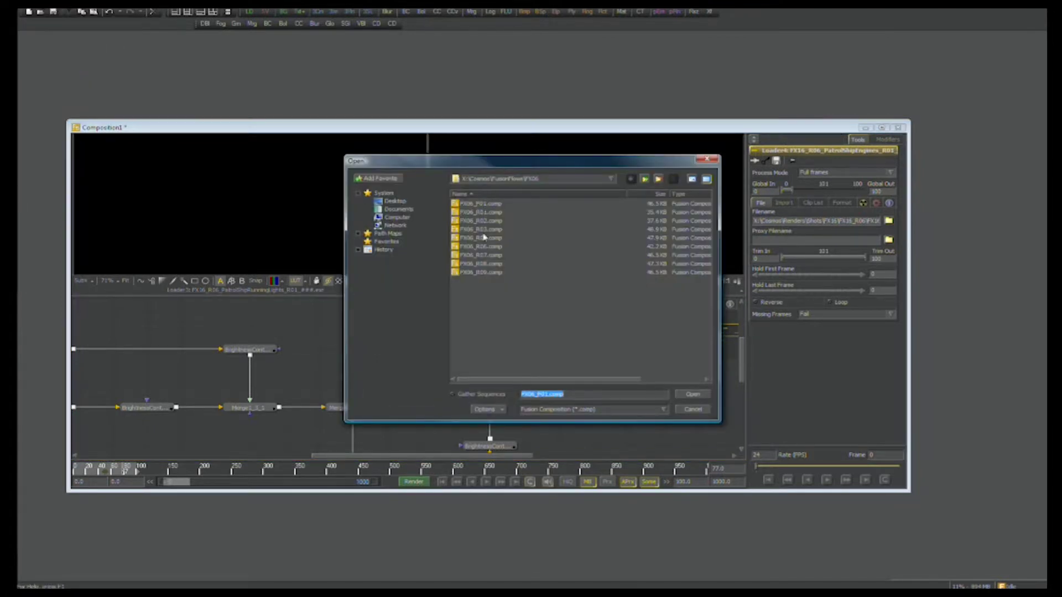
left_click(485, 207)
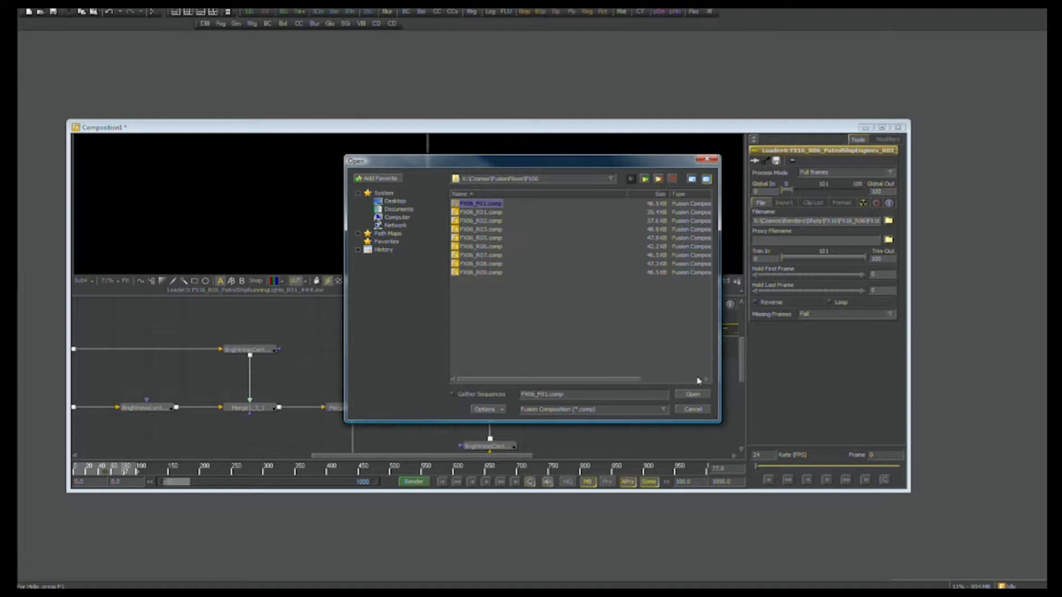
left_click(692, 395)
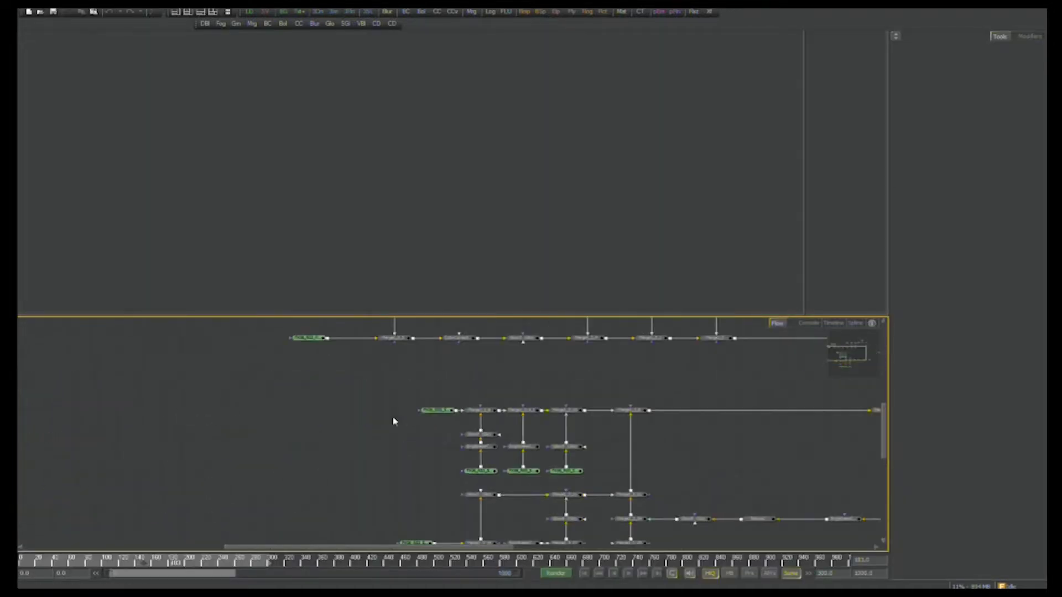
View the separate patrol ship engine pass loaders one by one in the viewer, fitted to the frame.
left_click_drag(341, 364, 371, 420)
left_click_drag(472, 348, 465, 362)
left_click_drag(311, 371, 333, 270)
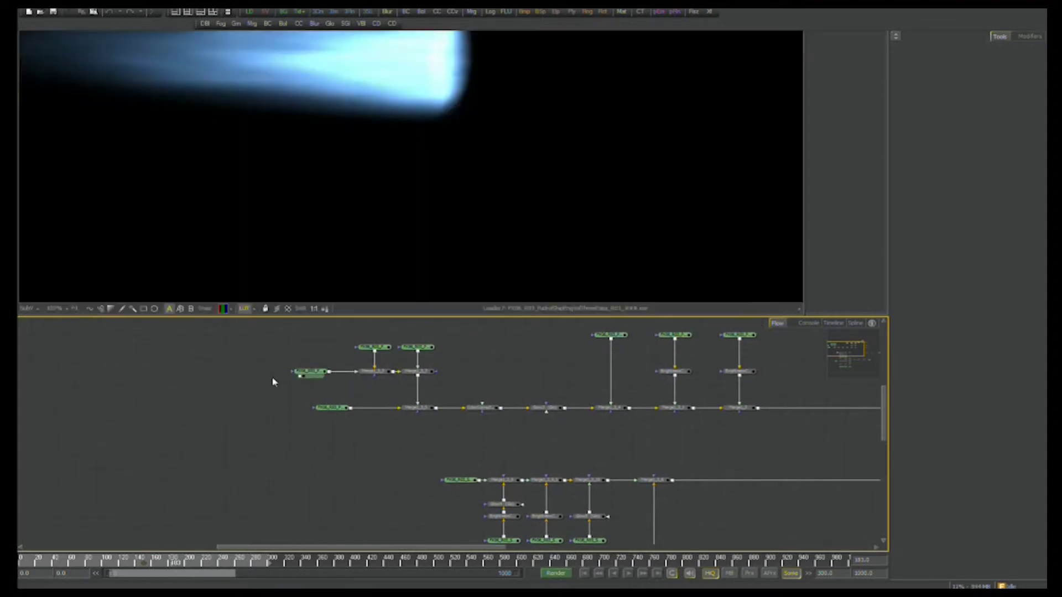
key("ctrl+f")
left_click(375, 347)
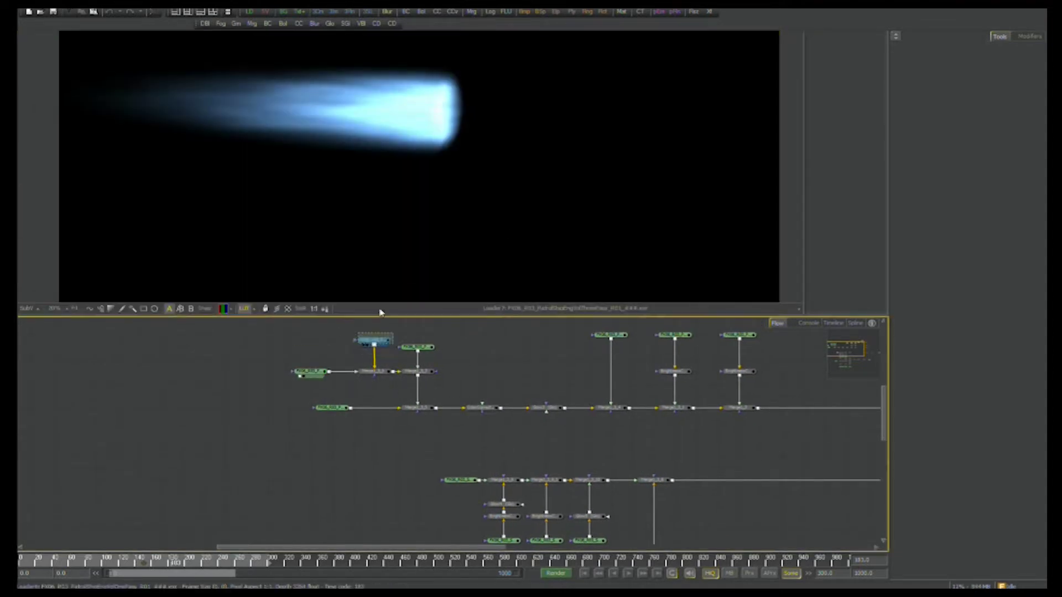
left_click(414, 350)
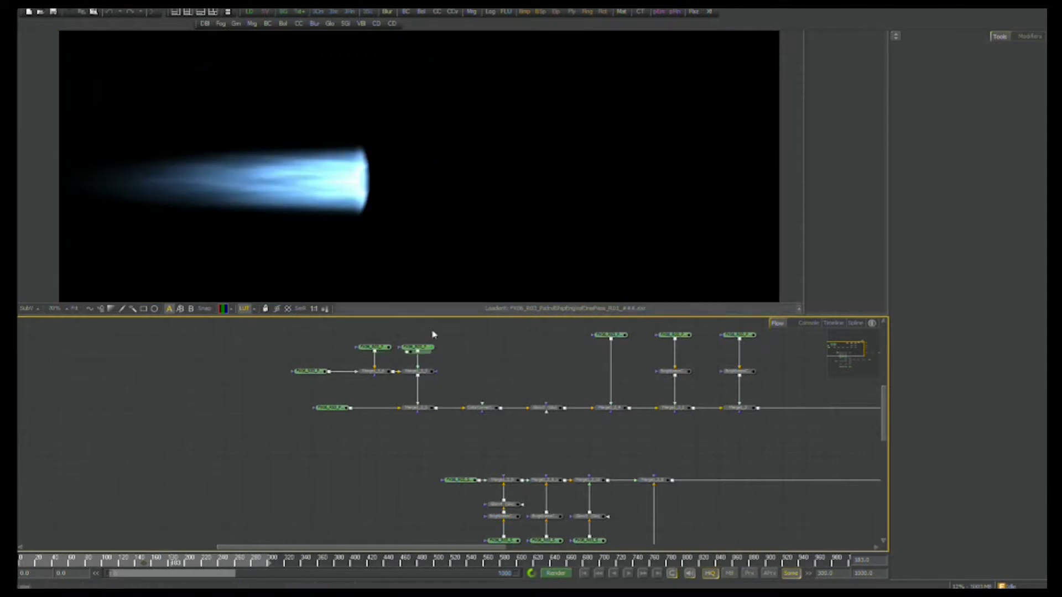
Examine how the engine passes combine by viewing their successive Merge nodes in the viewer.
left_click_drag(429, 373, 454, 288)
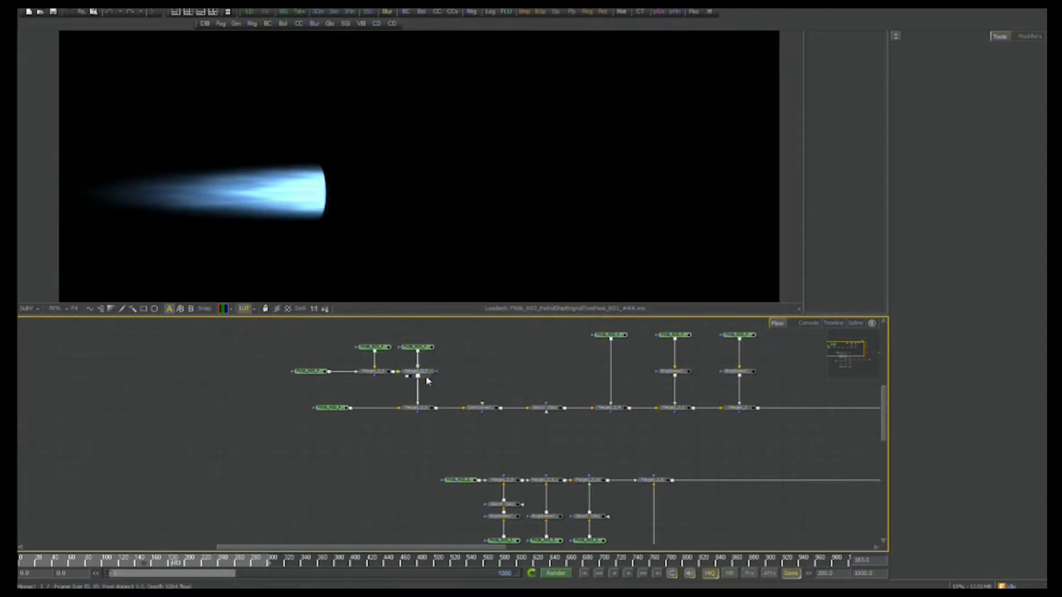
key("1")
left_click_drag(430, 413, 415, 291)
left_click(541, 234)
scroll(522, 232, "down", 3)
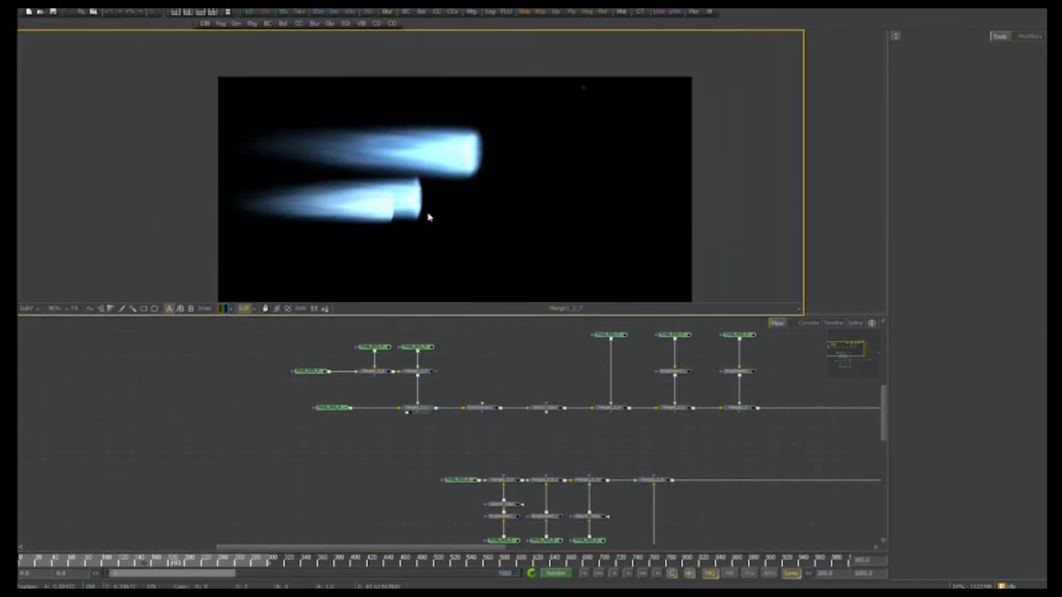
left_click_drag(432, 364, 385, 356)
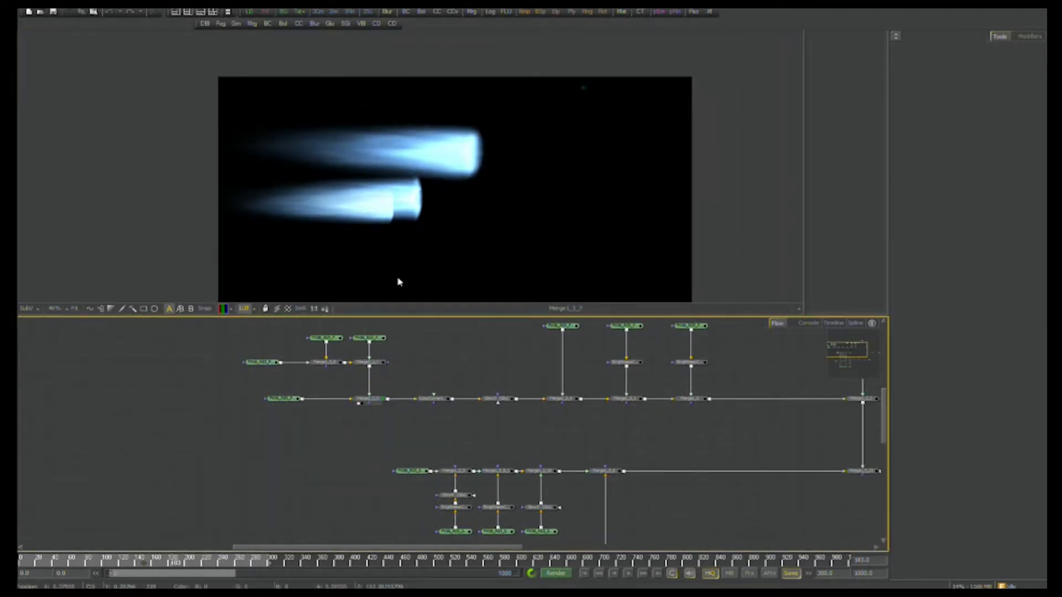
left_click_drag(440, 231, 411, 210)
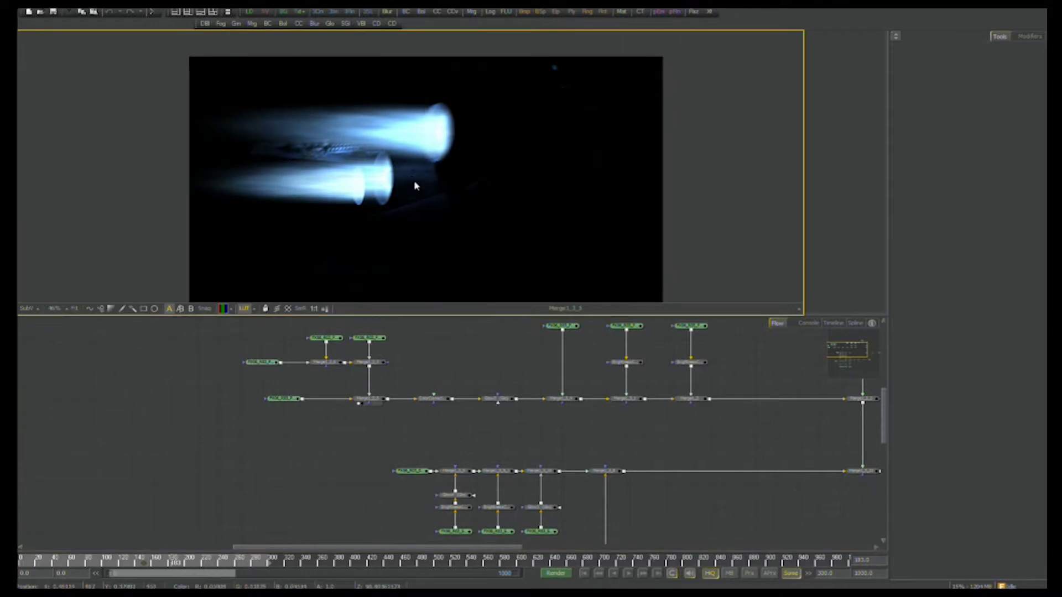
Show the Color Corrector following the engine merges in the viewer and open its settings.
left_click(437, 400)
left_click_drag(437, 400, 451, 265)
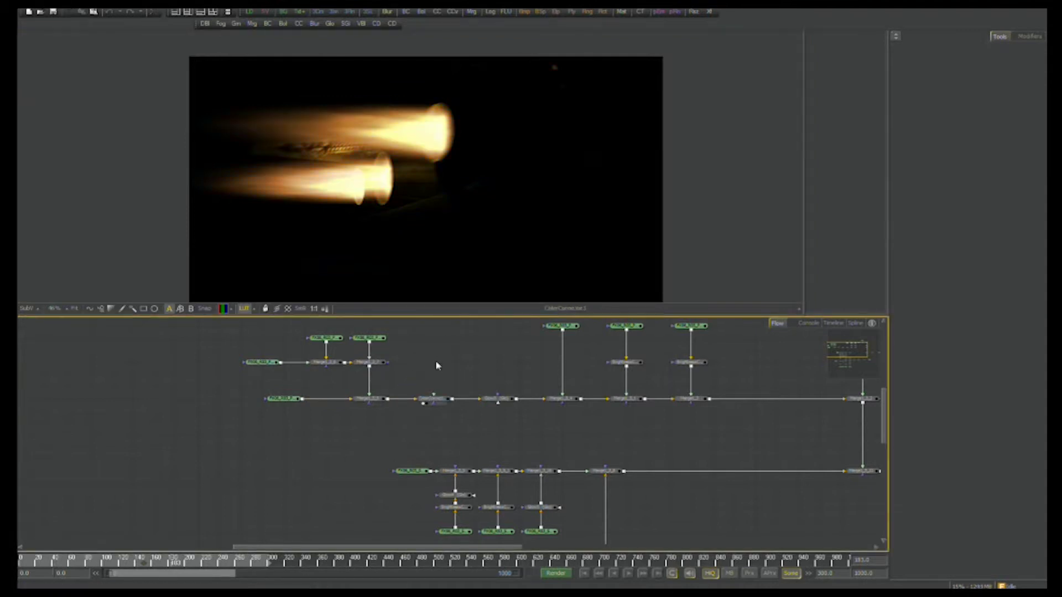
left_click(434, 399)
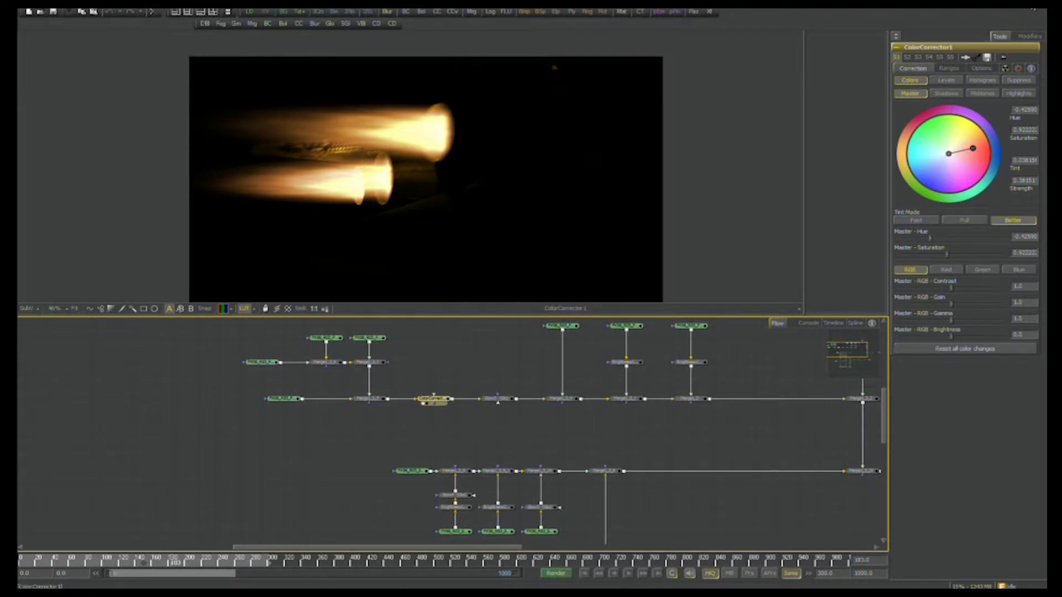
Return to the patrol ship composition and paste the copied Color Corrector after the PatrolShipEngines loader.
left_click(1034, 7)
left_click(561, 437)
key("ctrl+F5")
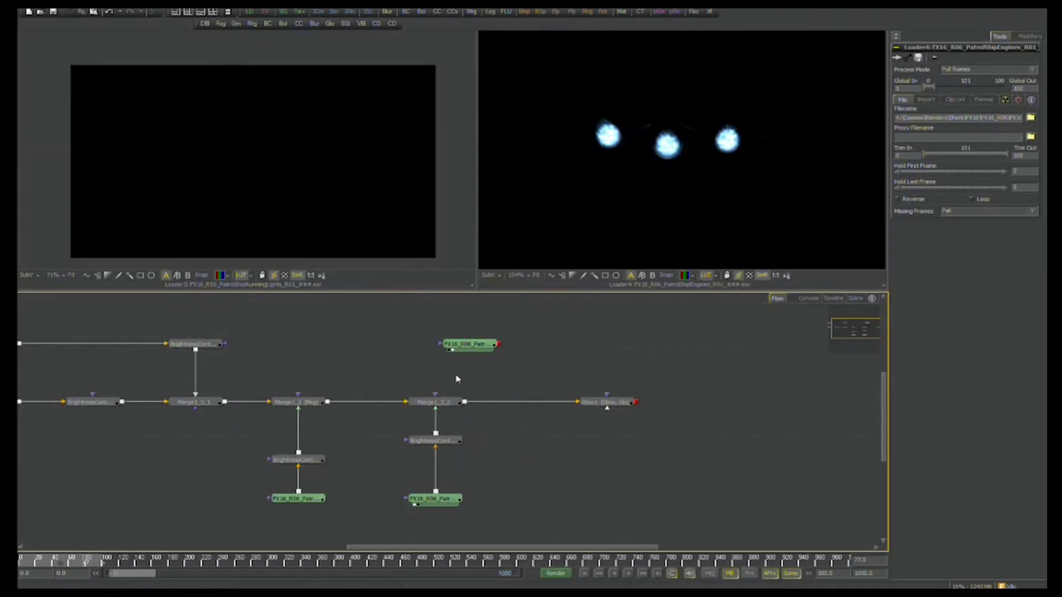
left_click_drag(469, 344, 469, 324)
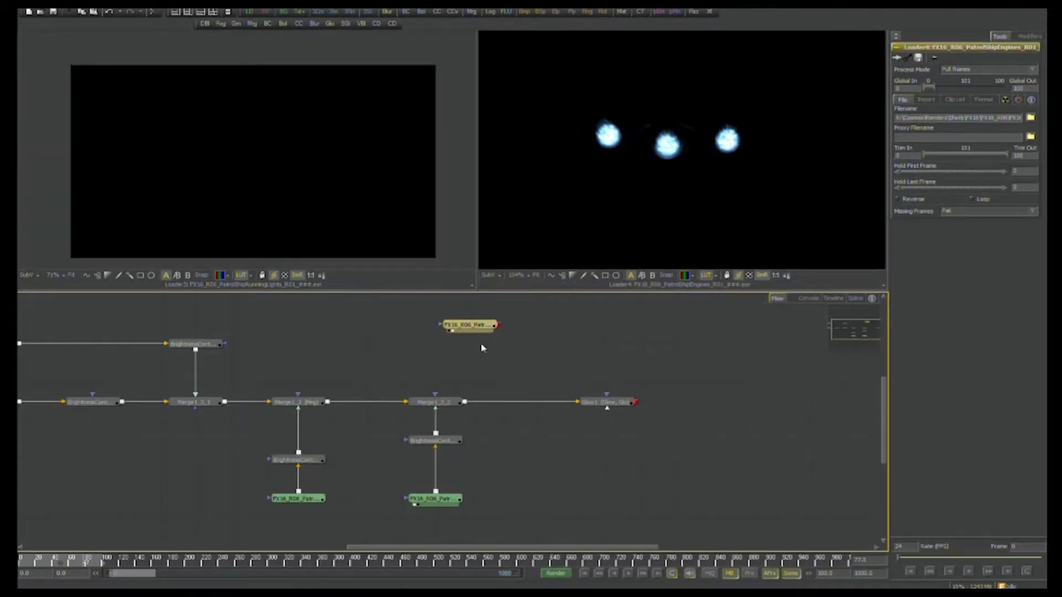
key("ctrl+v")
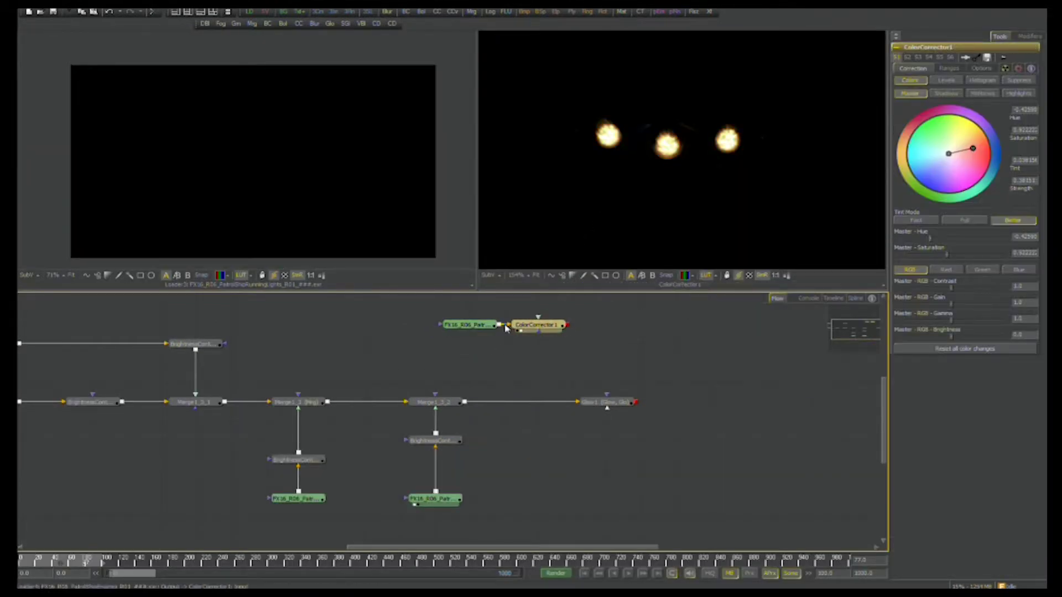
Insert another Screen-mode Merge before the Glow, feed it the colour-corrected engines, and show the Glow result in the viewer.
left_click_drag(607, 402, 676, 402)
left_click(435, 402)
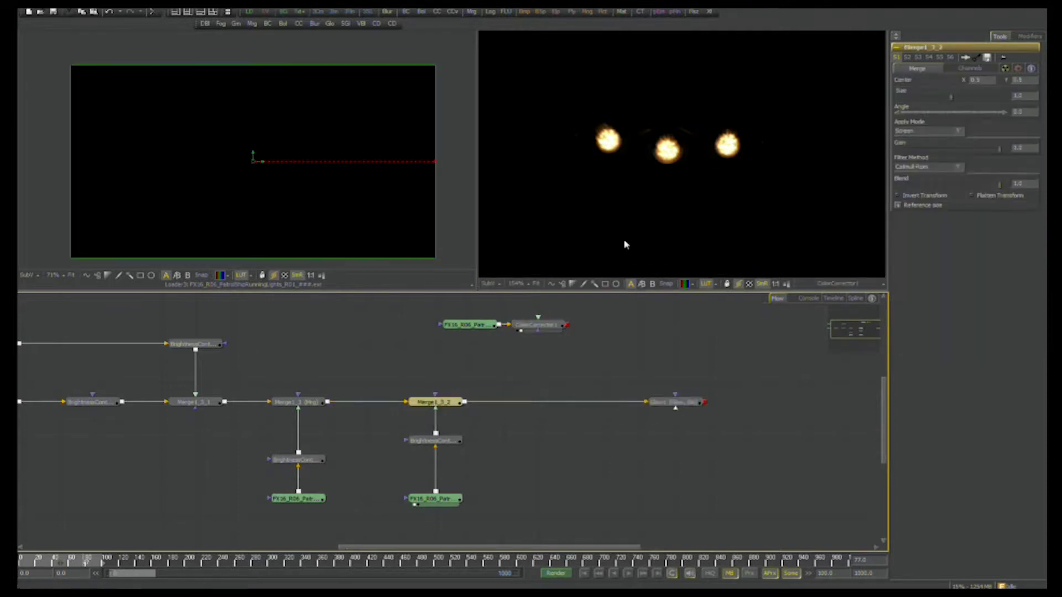
left_click(471, 11)
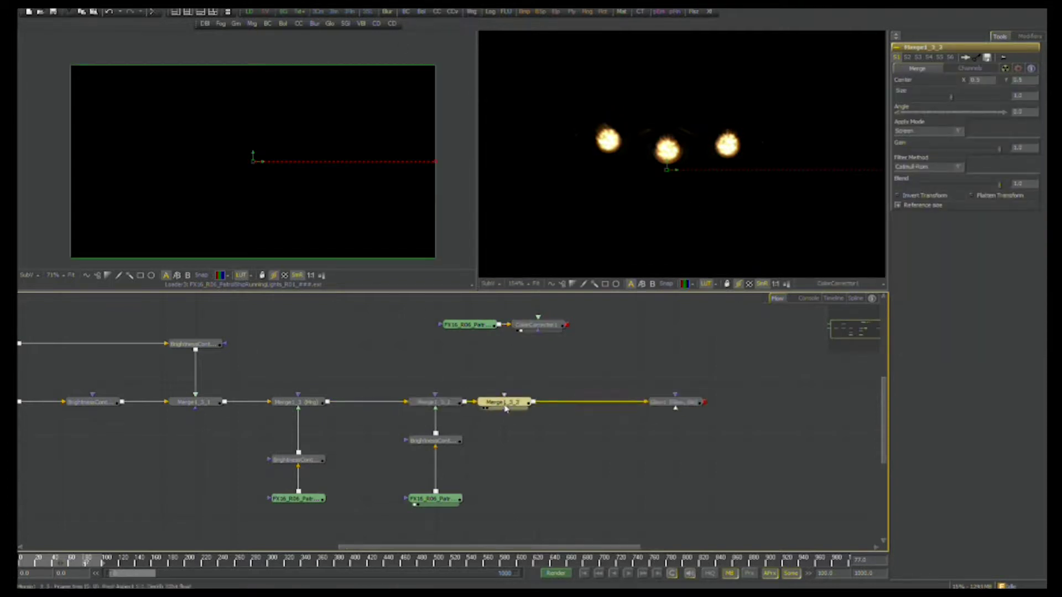
left_click_drag(568, 325, 581, 408)
left_click(679, 409)
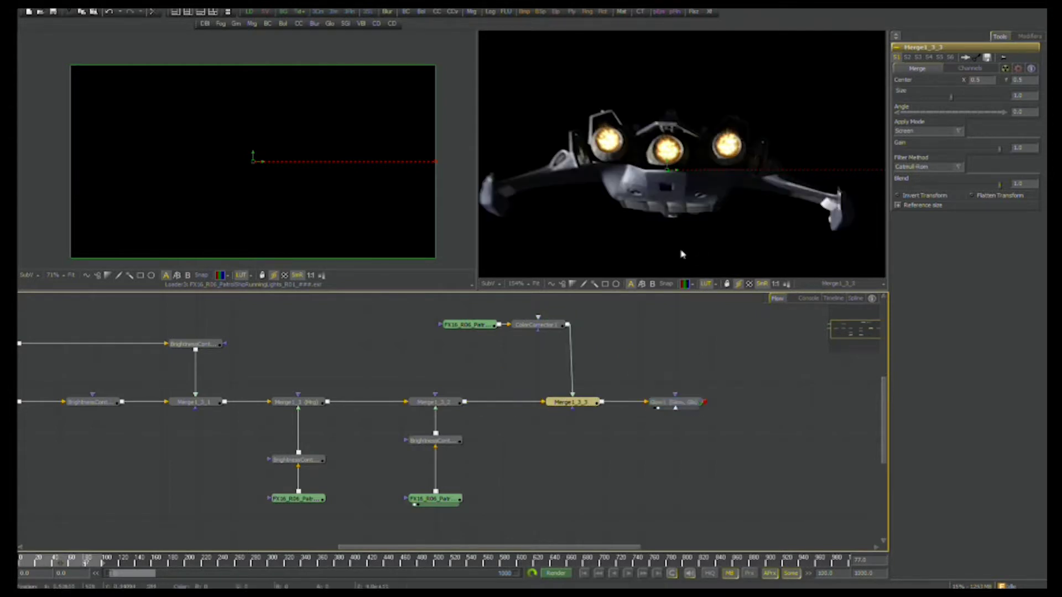
scroll(696, 235, "down", 4)
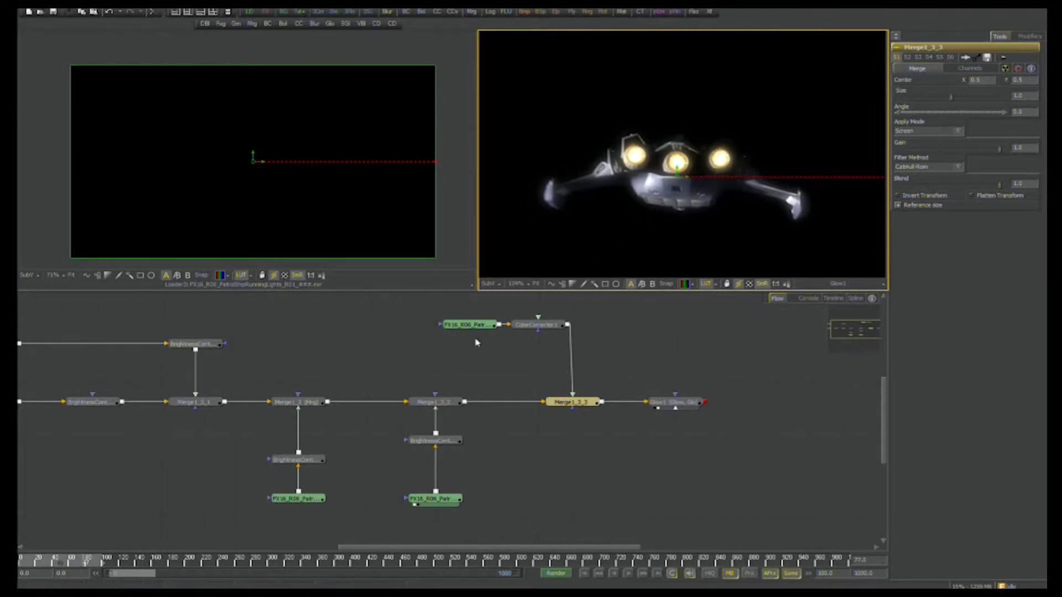
Stack the engines loader and its Color Corrector in a column below their Merge, and move the Glow node farther along the row.
left_click_drag(538, 325, 573, 343)
left_click_drag(484, 332, 584, 316)
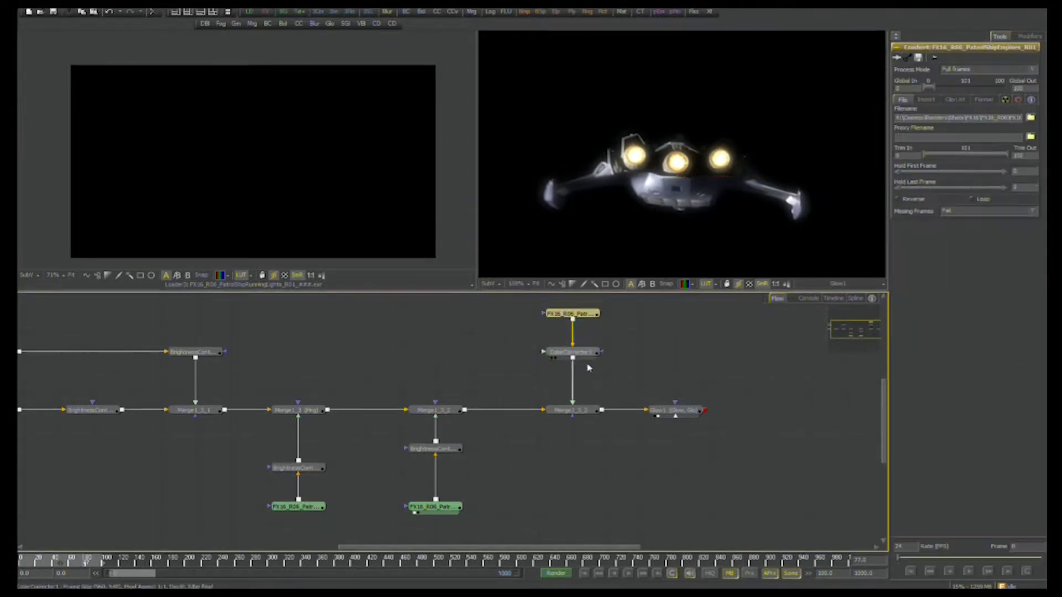
scroll(622, 370, "down", 1)
left_click_drag(625, 392, 715, 406)
scroll(581, 379, "down", 2)
scroll(618, 365, "down", 2)
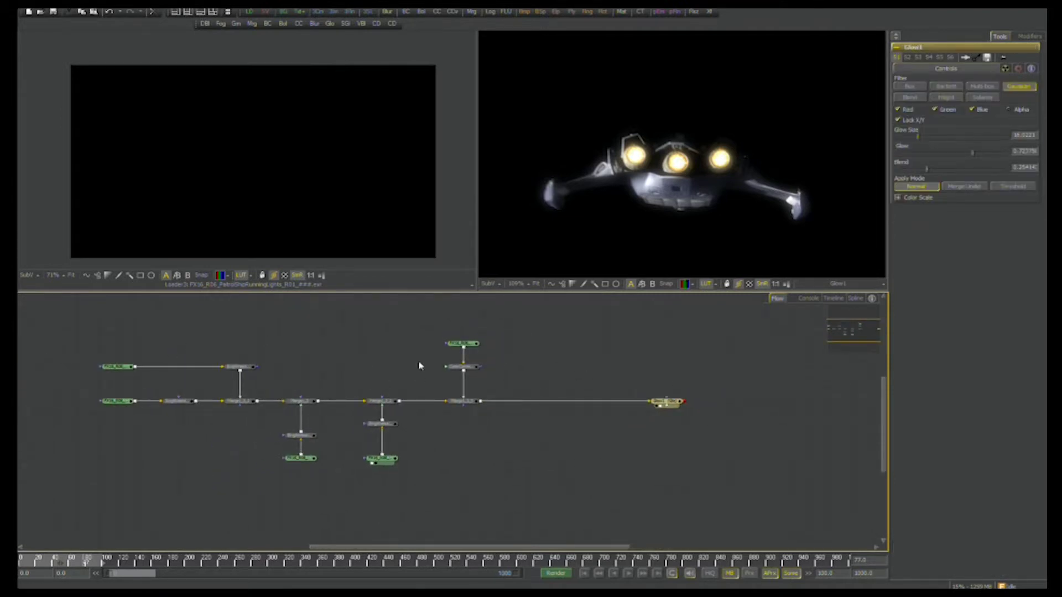
left_click_drag(467, 367, 465, 437)
left_click_drag(463, 344, 471, 475)
Rearrange the first Merge's inputs so the PatrolShipKey branch runs along a lower row and the other branch along the main row.
left_click_drag(163, 379, 372, 458)
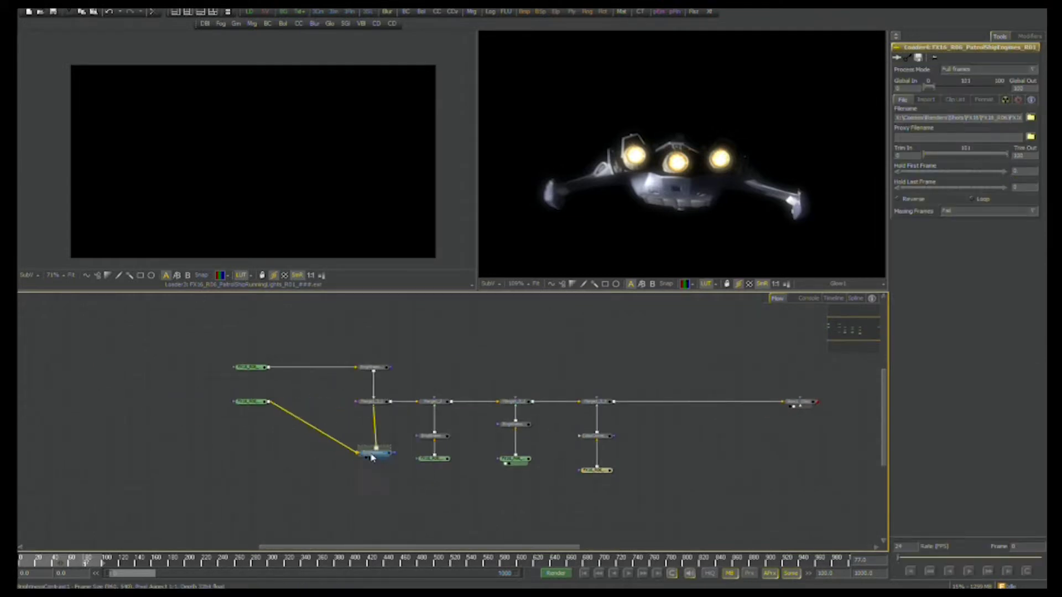
left_click_drag(256, 412, 313, 447)
left_click_drag(380, 371, 312, 404)
left_click_drag(249, 369, 251, 415)
left_click_drag(312, 448, 254, 448)
left_click(344, 463)
left_click_drag(396, 443, 254, 471)
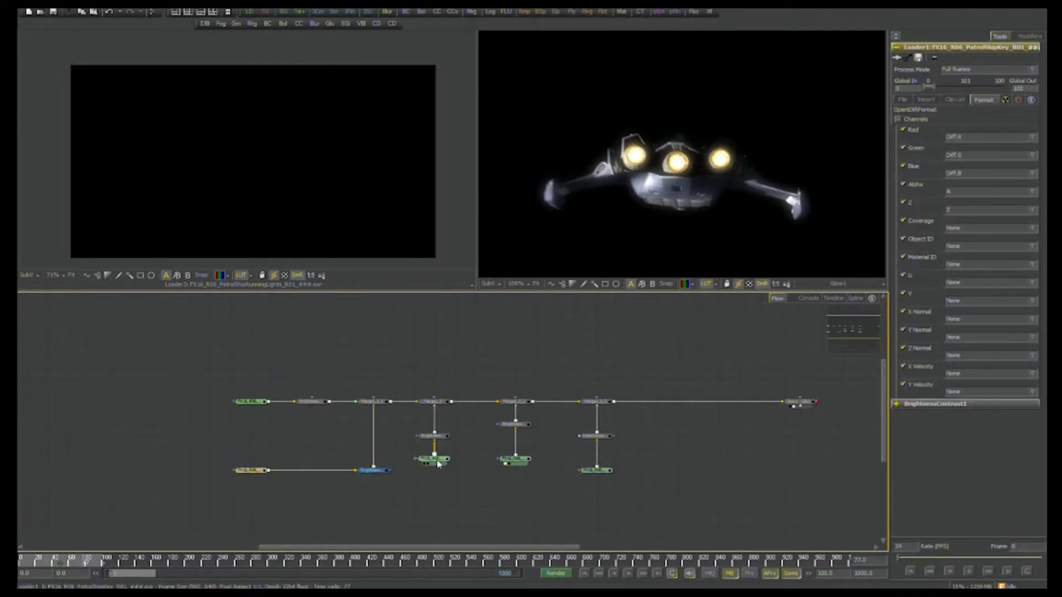
Align the remaining loaders and the running lights' brightness node with the lower rows, and shift the Glow node to leave more space.
left_click_drag(437, 461, 437, 471)
left_click_drag(514, 460, 515, 470)
left_click_drag(515, 424, 514, 436)
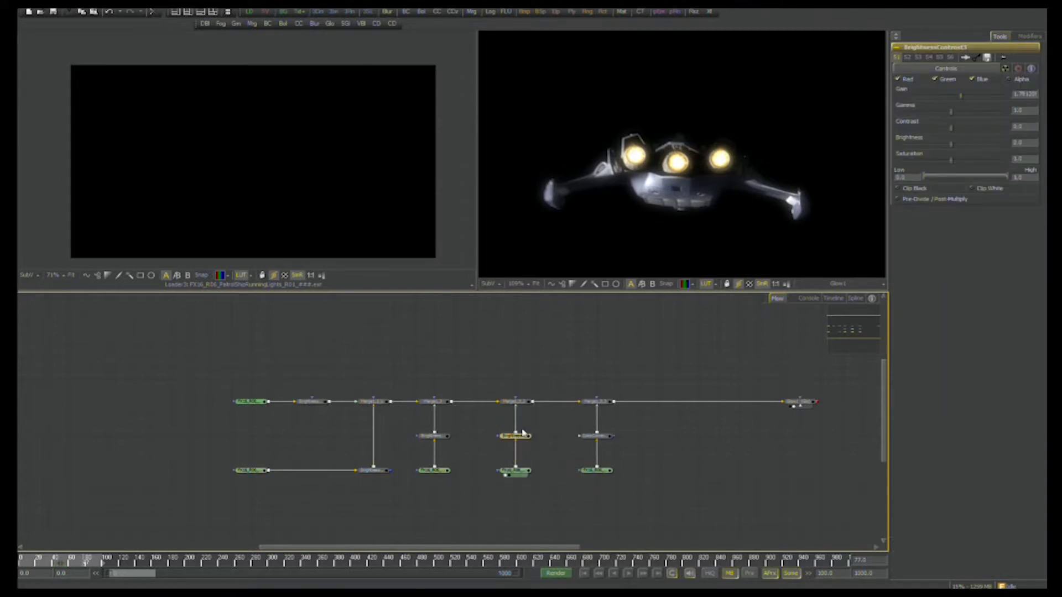
left_click_drag(628, 460, 510, 456)
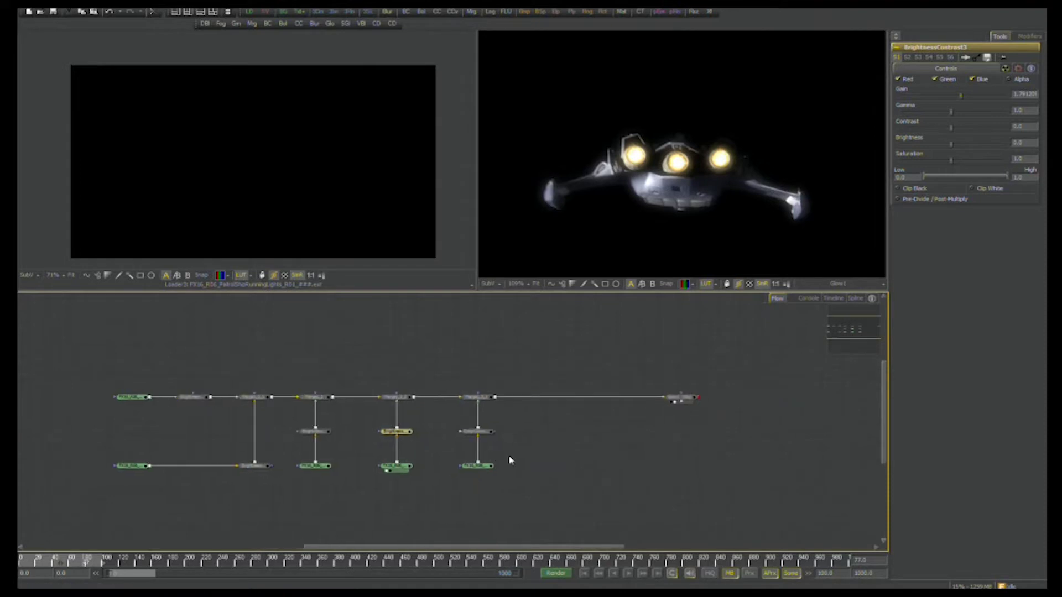
scroll(662, 393, "right", 1)
left_click_drag(645, 406, 711, 405)
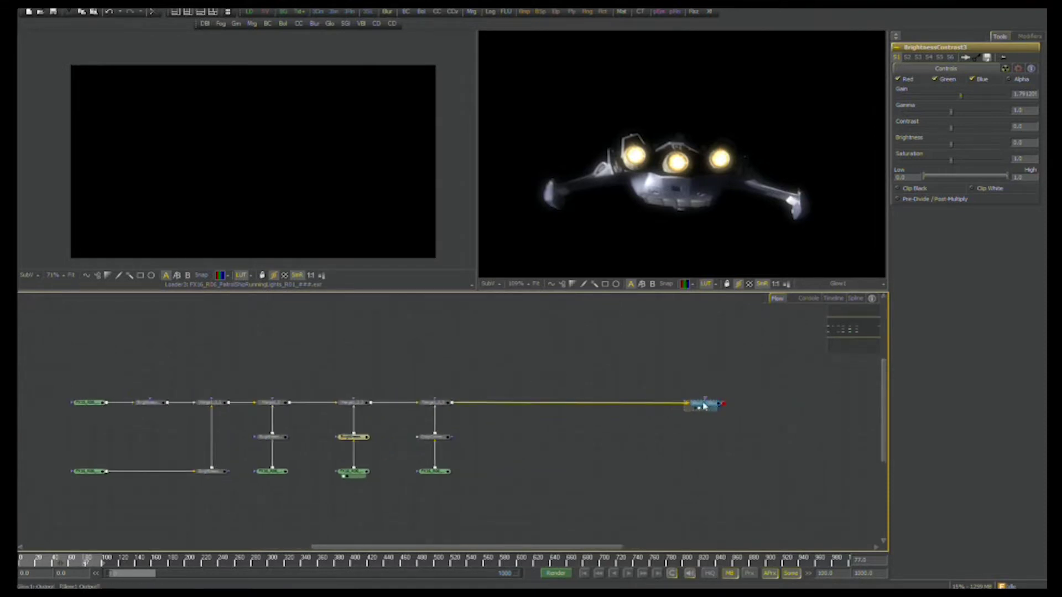
Load the FX16_R06_Scout_Rad_R01 image sequence with a new Loader and show it in the viewer.
left_click_drag(249, 12, 495, 347)
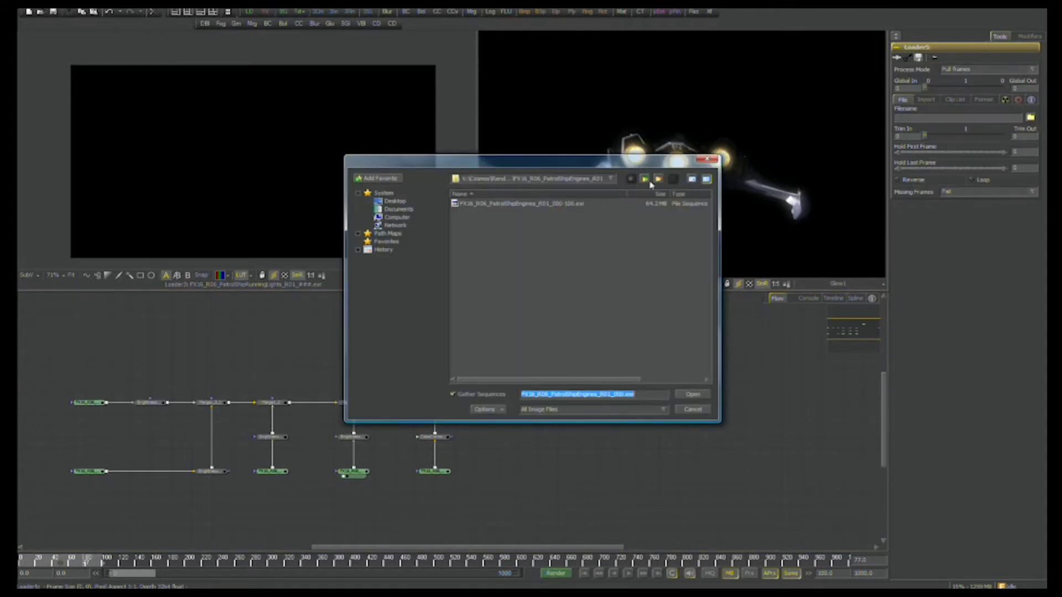
left_click(656, 180)
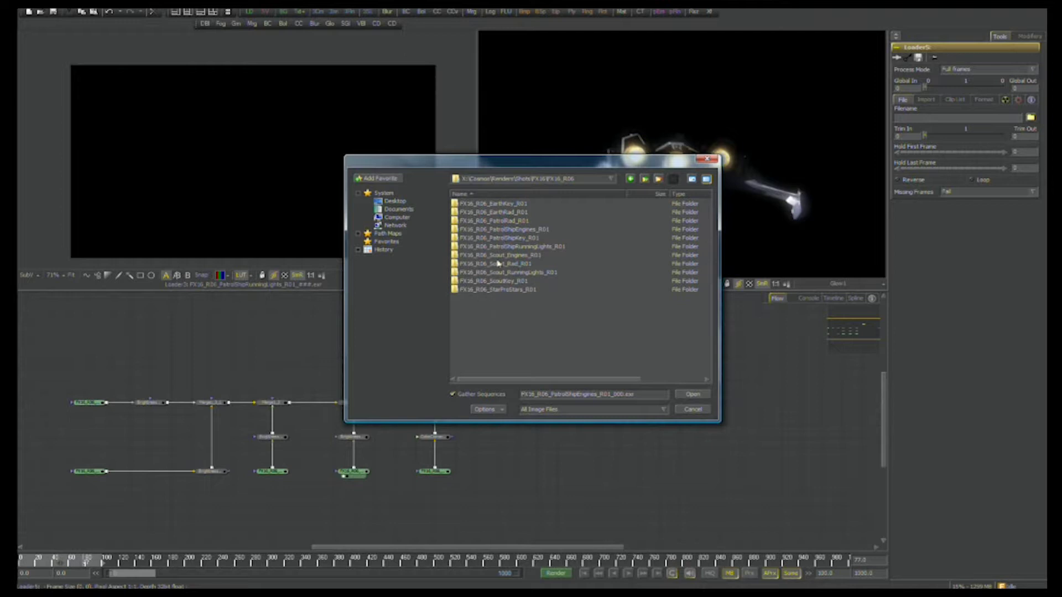
double_click(498, 268)
left_click(533, 206)
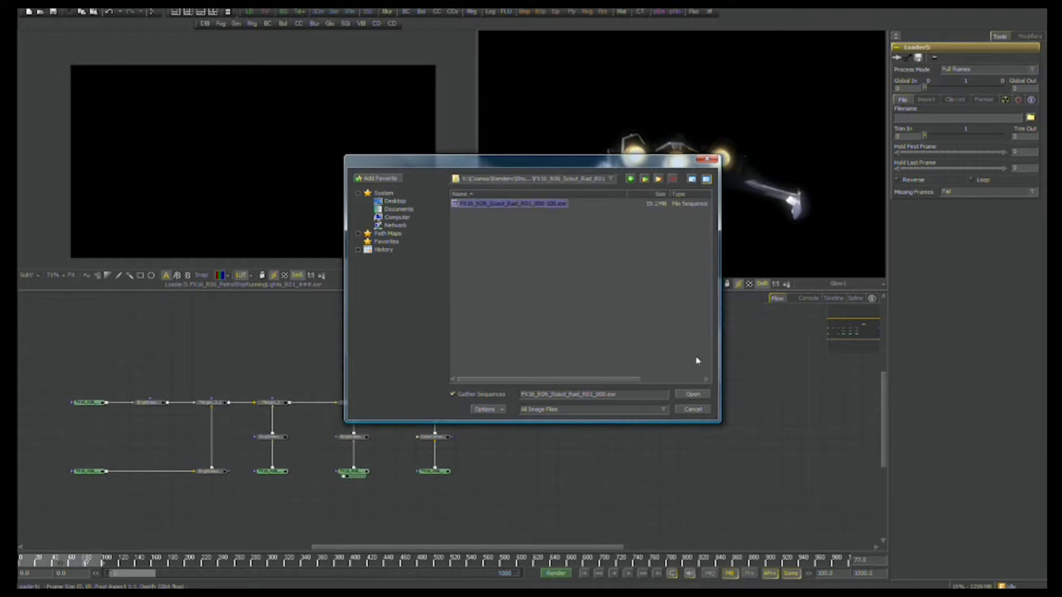
left_click(682, 394)
left_click_drag(518, 357, 621, 210)
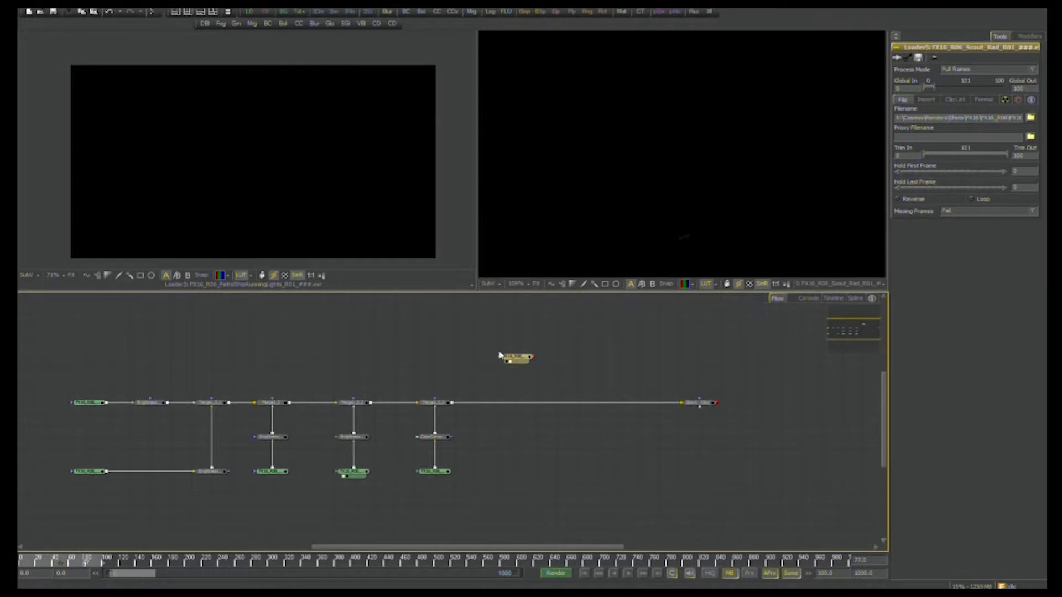
At frame 38, map the Scout_Rad loader's red, green and blue channels to Diff.R, Diff.G and Diff.B.
left_click(82, 563)
left_click(990, 100)
left_click(982, 137)
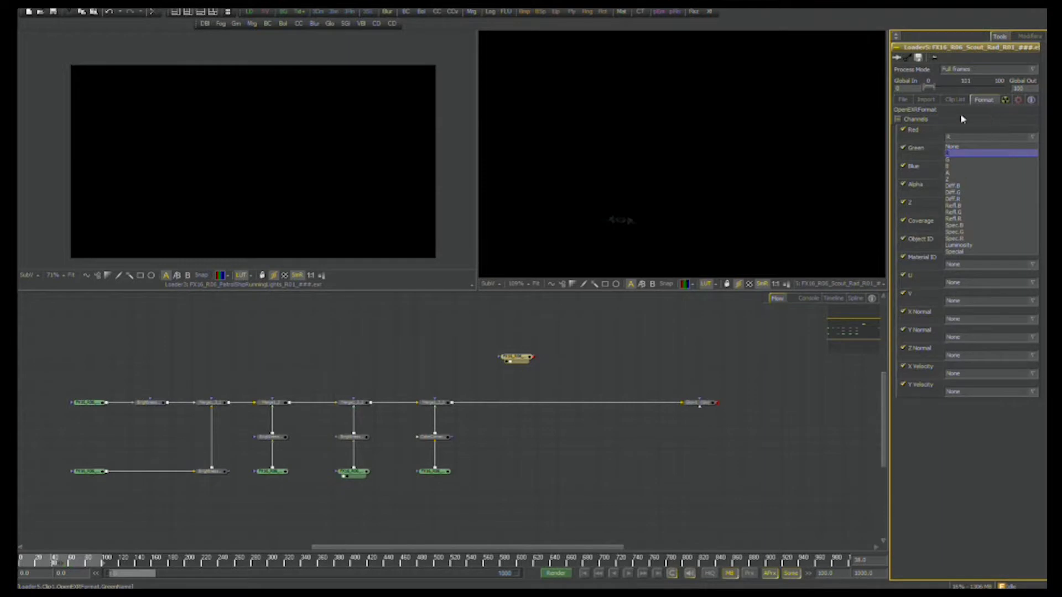
left_click(962, 199)
left_click(966, 156)
left_click(965, 210)
left_click(976, 176)
left_click(955, 195)
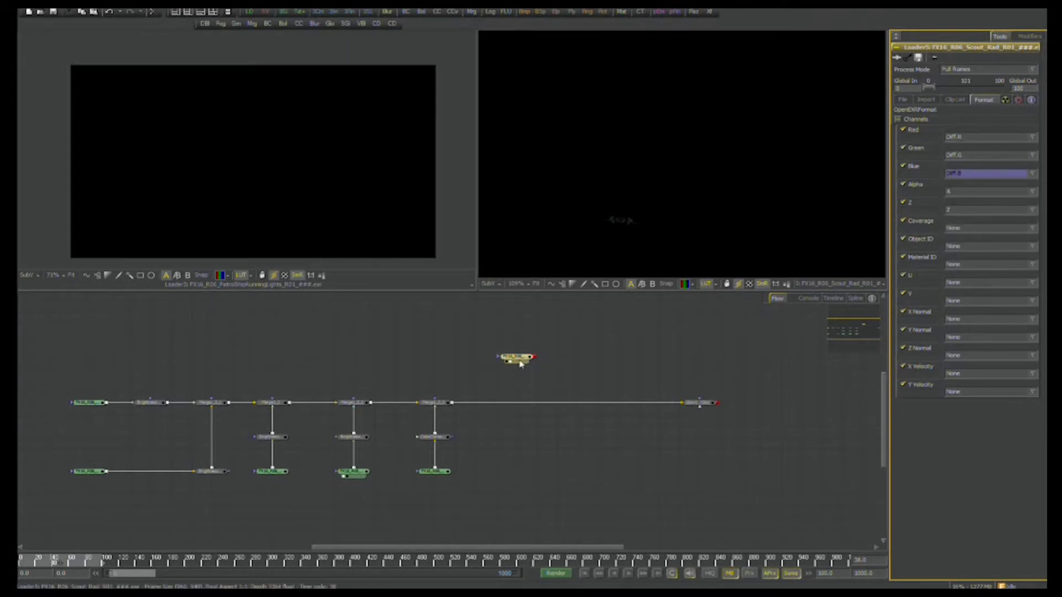
Examine the scout radiosity pass up close at several earlier frames down to frame 15, and move its loader to free space.
left_click(721, 206)
left_click_drag(636, 221, 714, 214)
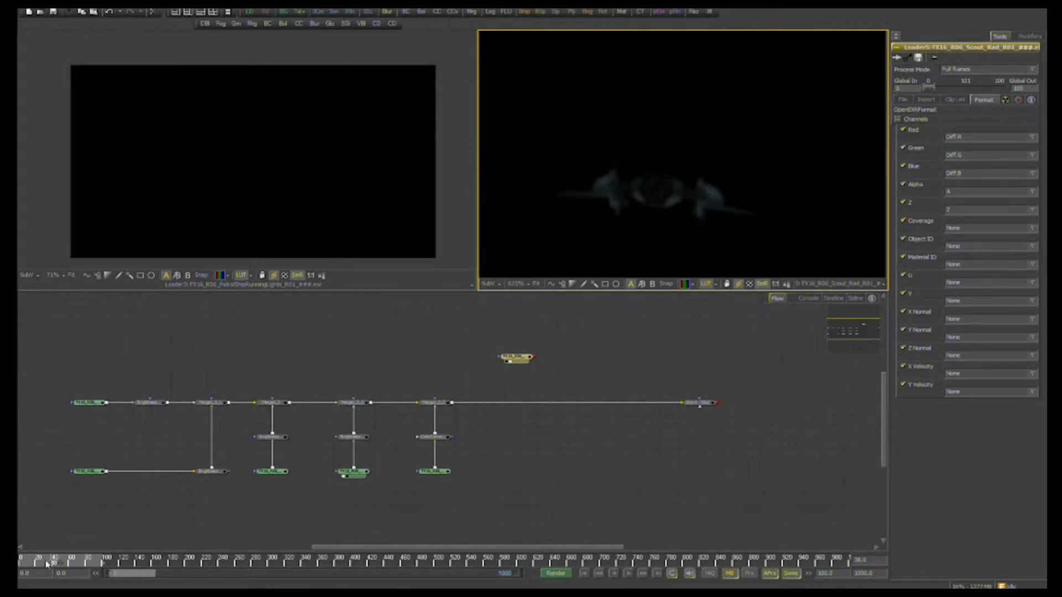
left_click(46, 562)
left_click_drag(696, 170, 625, 193)
scroll(664, 190, "down", 2)
left_click(40, 562)
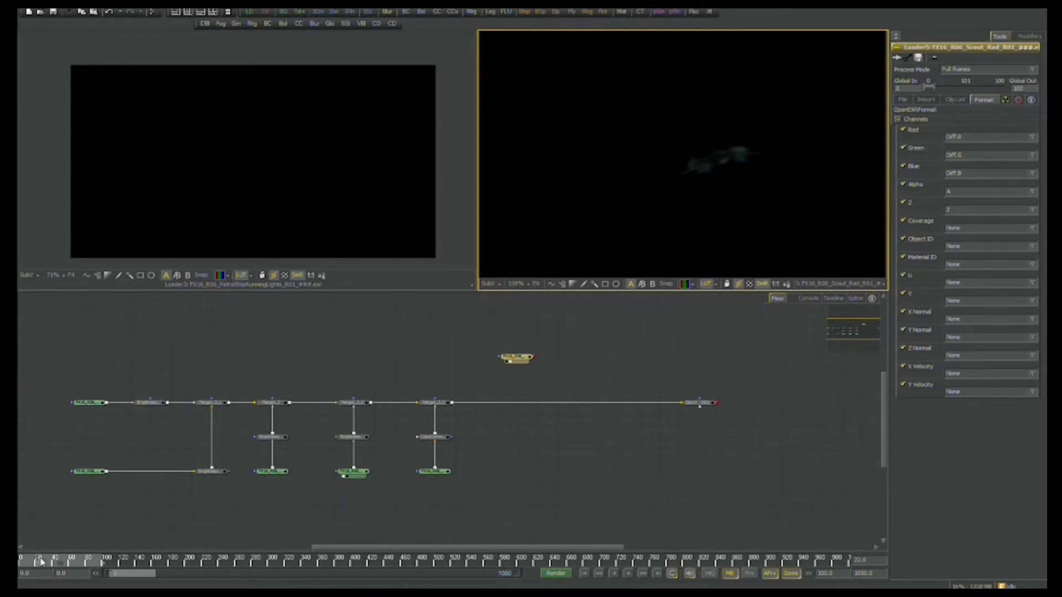
left_click(35, 562)
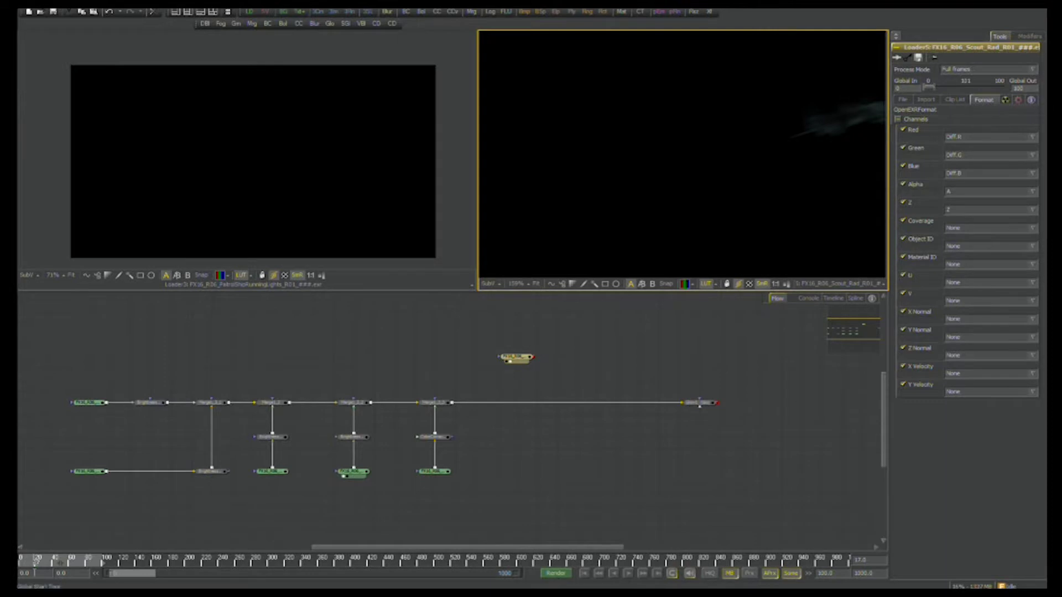
scroll(529, 240, "down", 3)
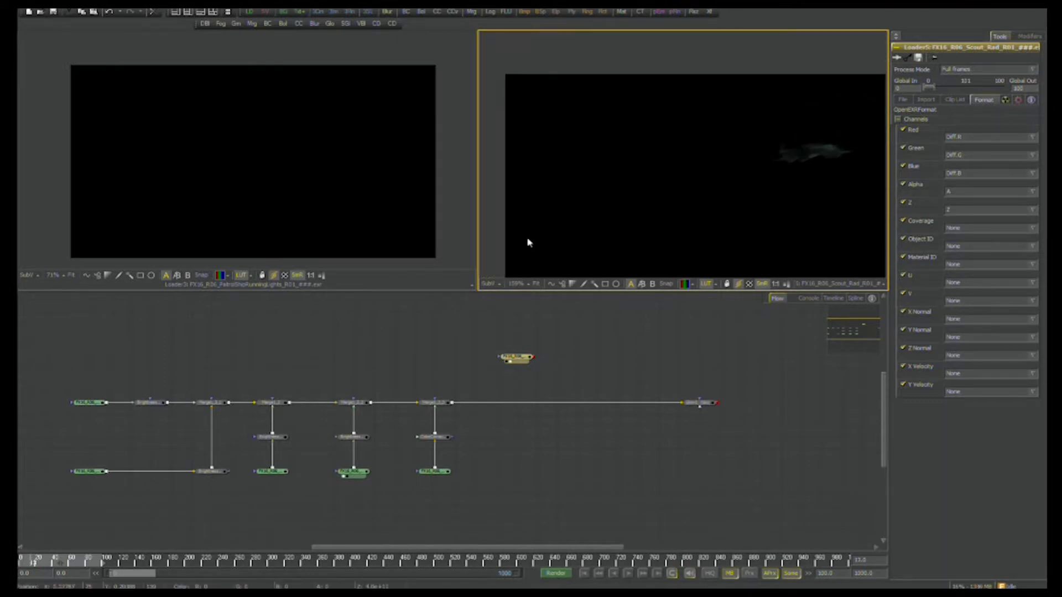
left_click_drag(516, 358, 496, 346)
left_click_drag(250, 11, 472, 369)
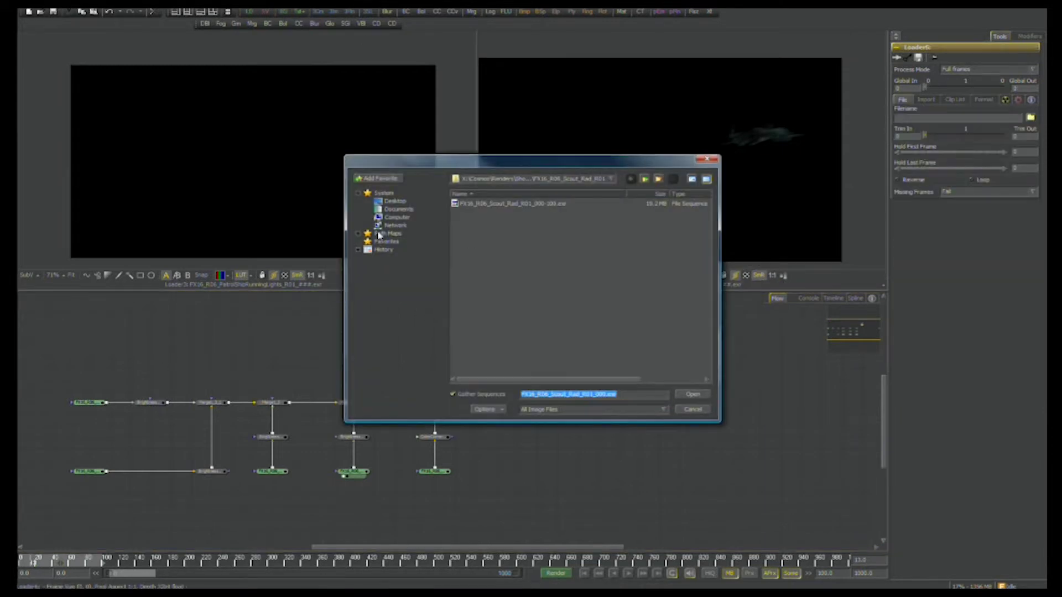
left_click(645, 182)
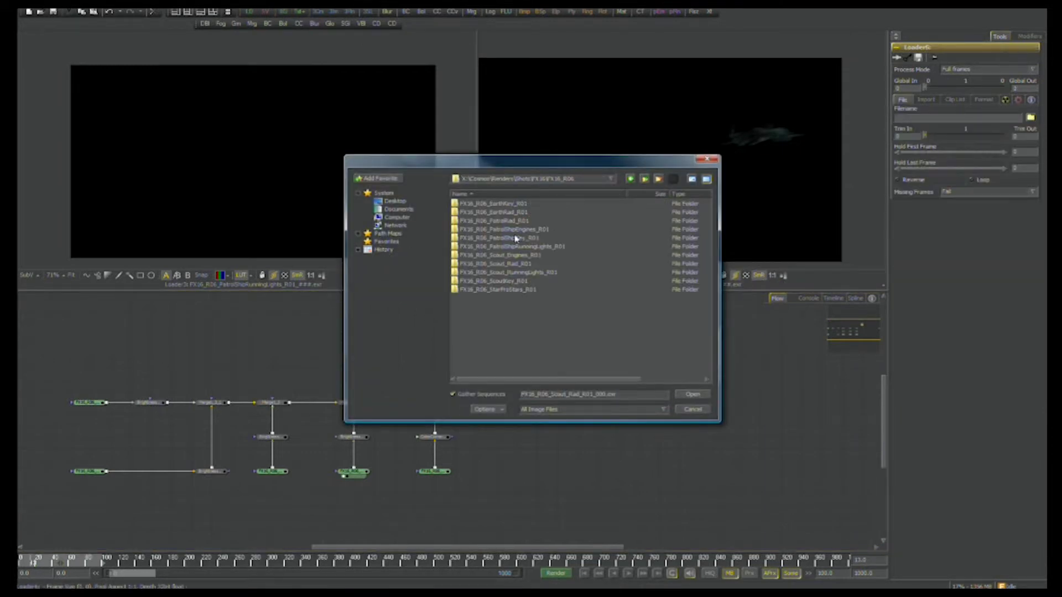
double_click(528, 239)
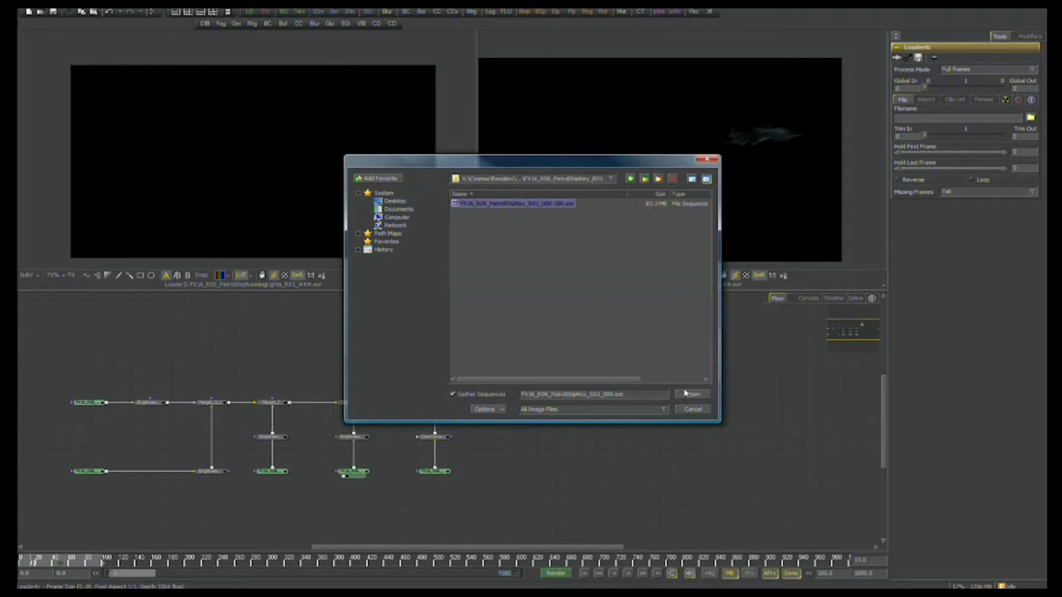
left_click(686, 393)
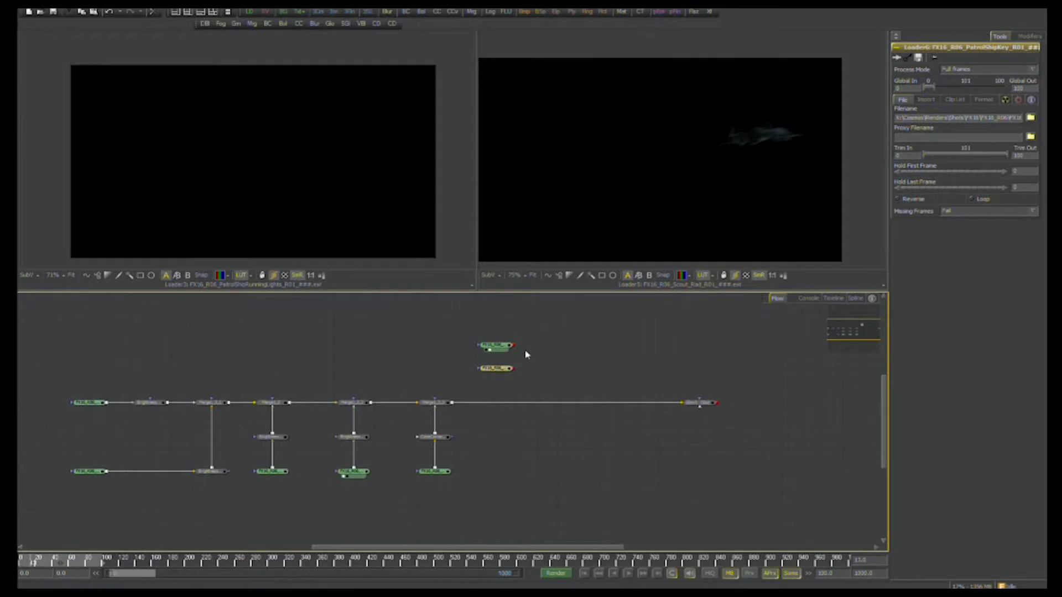
key("Delete")
Load the FX16_R06_ScoutKey_R01 image sequence with a new Loader below the Scout_Rad loader and show it in the viewer.
left_click_drag(250, 12, 476, 381)
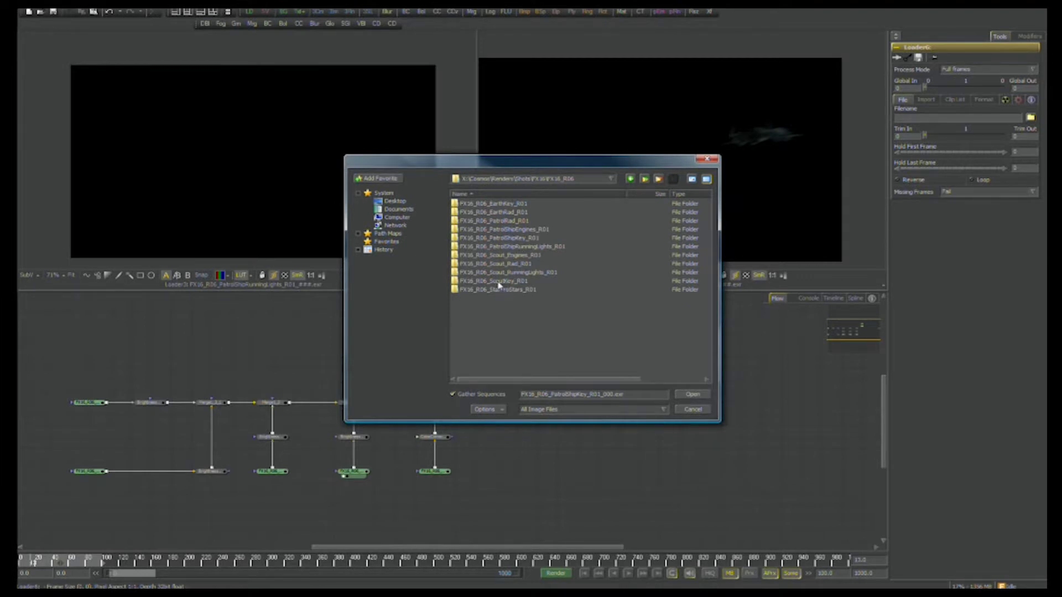
double_click(498, 282)
left_click(510, 205)
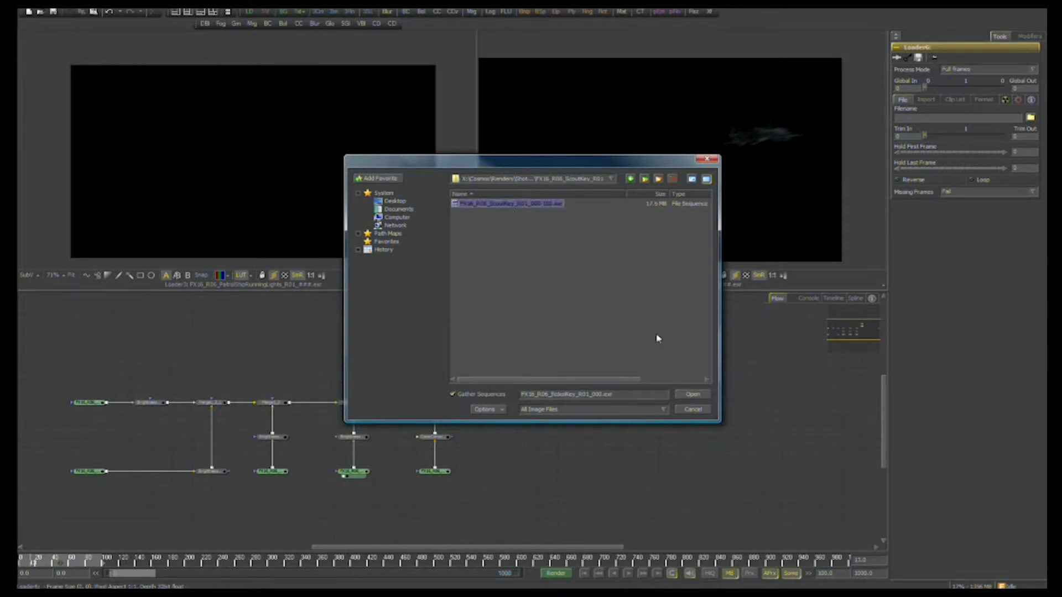
left_click(693, 394)
left_click_drag(499, 384, 664, 213)
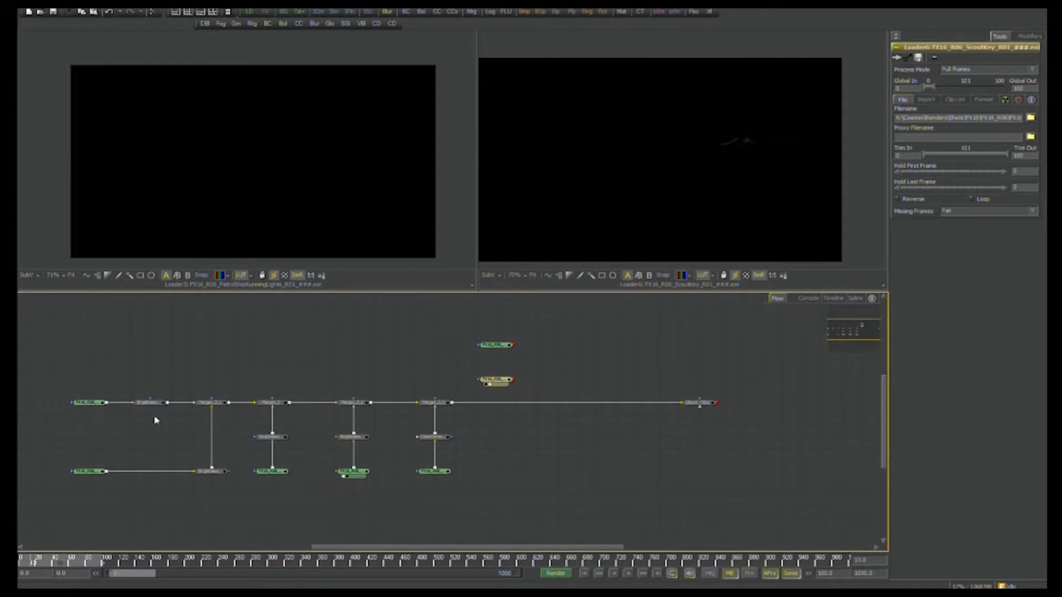
Move the ScoutKey loader closer to the Scout_Rad loader and map its red, green and blue channels to Diff.R, Diff.G and Diff.B.
left_click(98, 476)
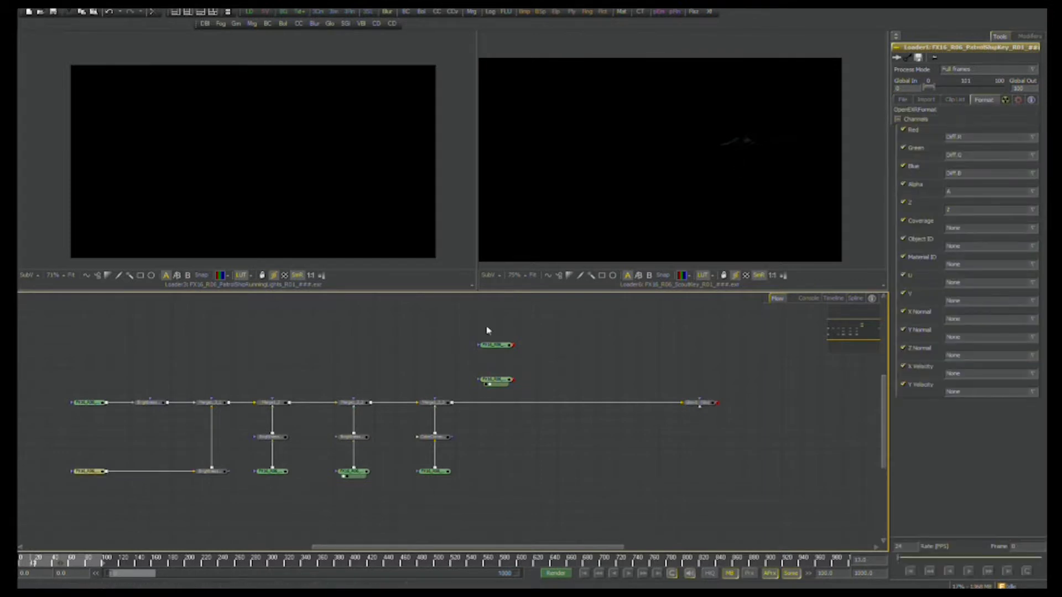
left_click_drag(495, 380, 495, 369)
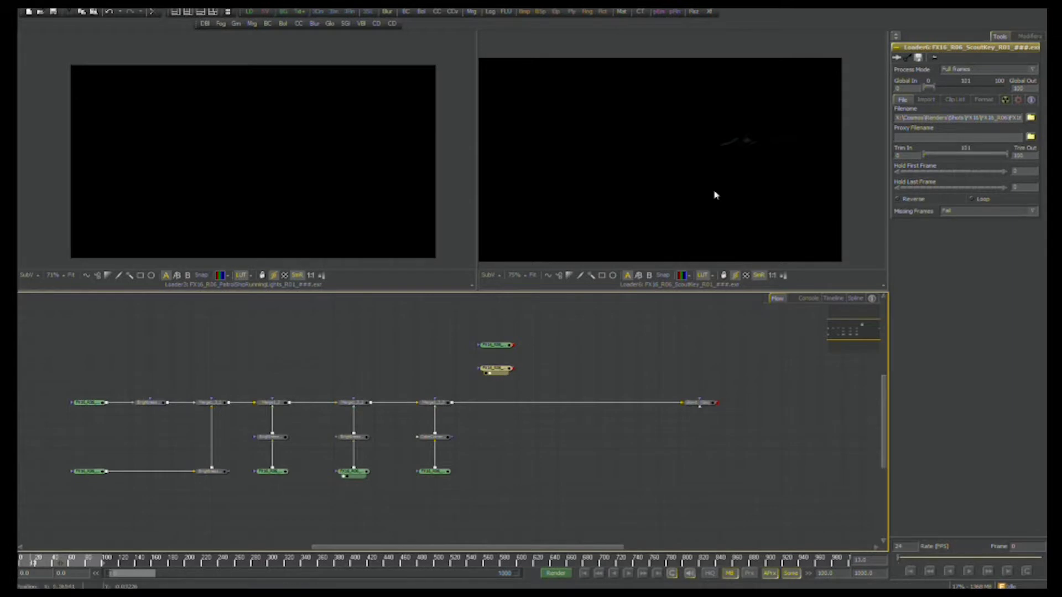
left_click(985, 101)
left_click(946, 129)
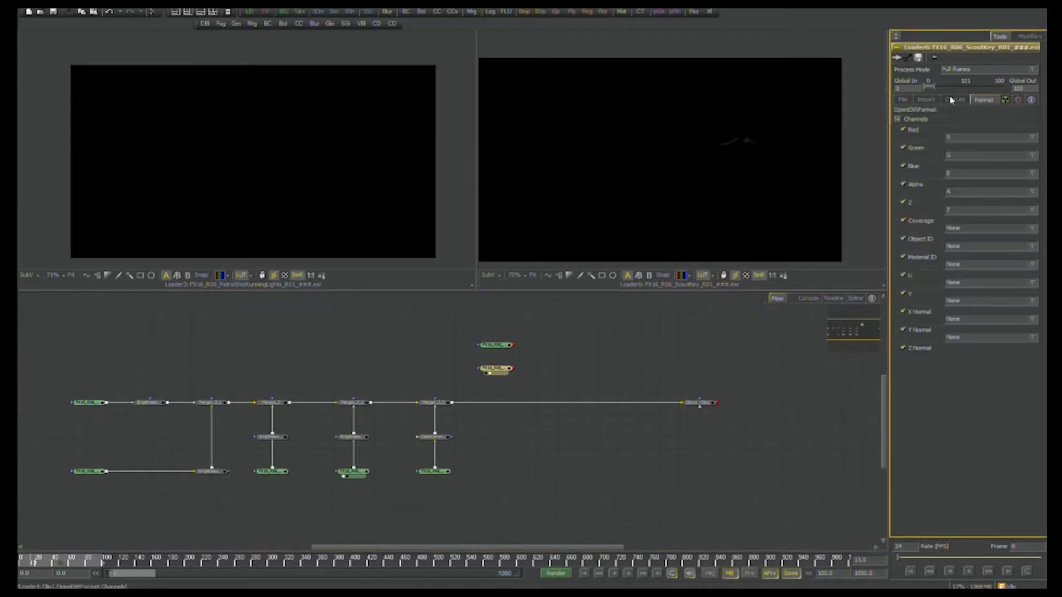
left_click(974, 155)
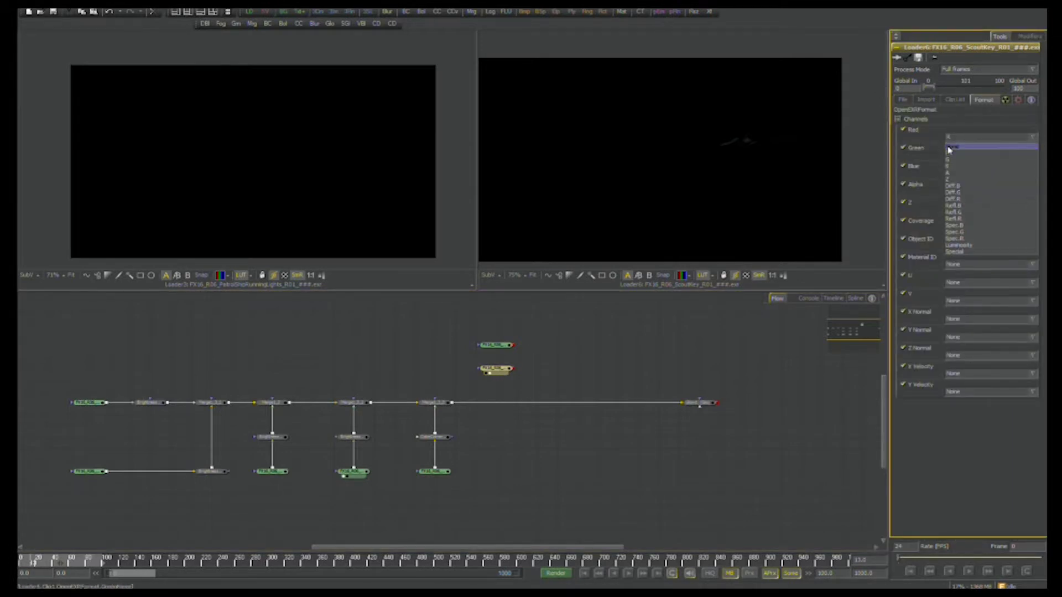
left_click(967, 203)
left_click(972, 156)
left_click(968, 212)
left_click(971, 174)
left_click(967, 222)
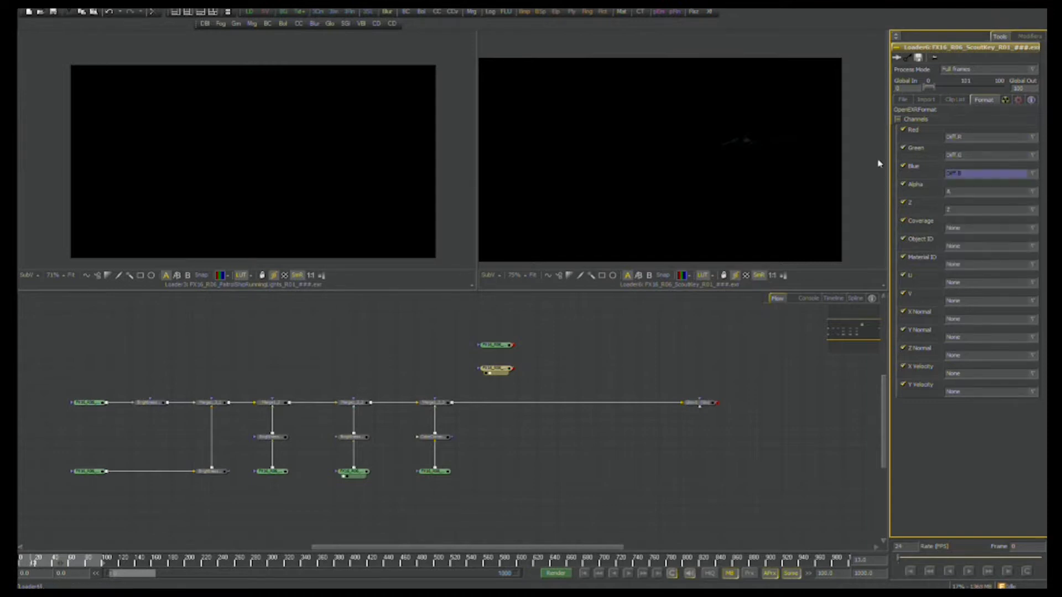
Add a Merge after the ScoutKey loader and connect the Scout_Rad loader as its foreground.
left_click(471, 12)
left_click_drag(513, 345, 532, 368)
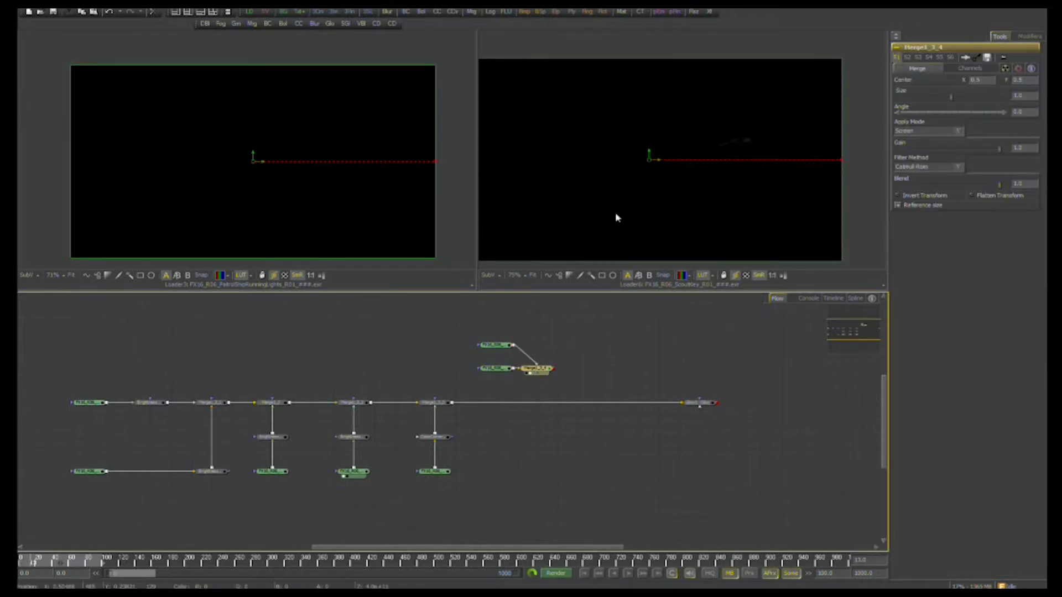
Duplicate the ScoutKey loader below the original and set the copy's red, green and blue channels to Spec.R, Spec.B and Spec.B.
left_click(498, 370)
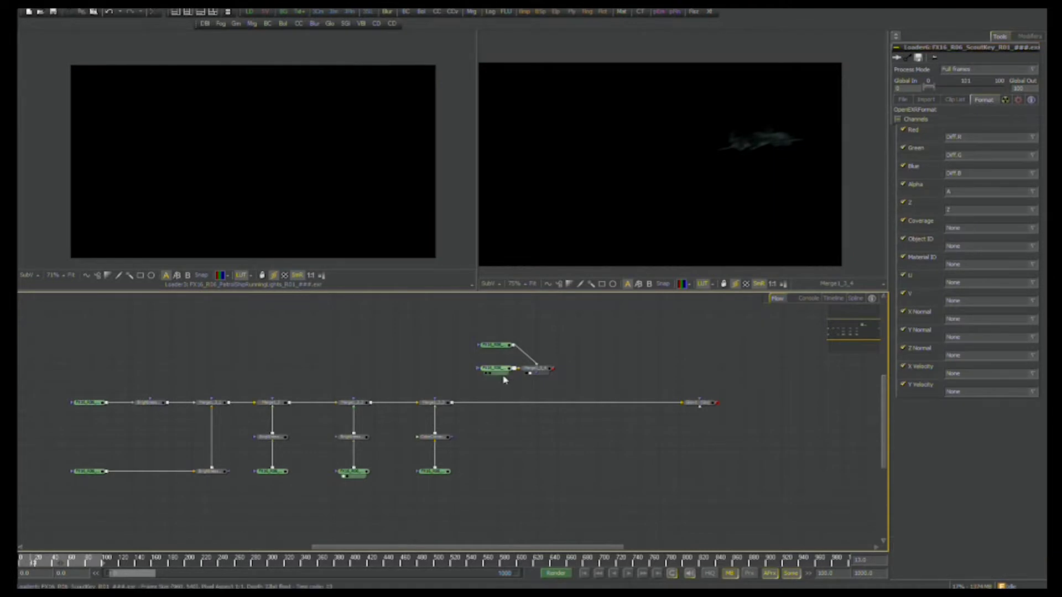
key("ctrl+c")
key("ctrl+v")
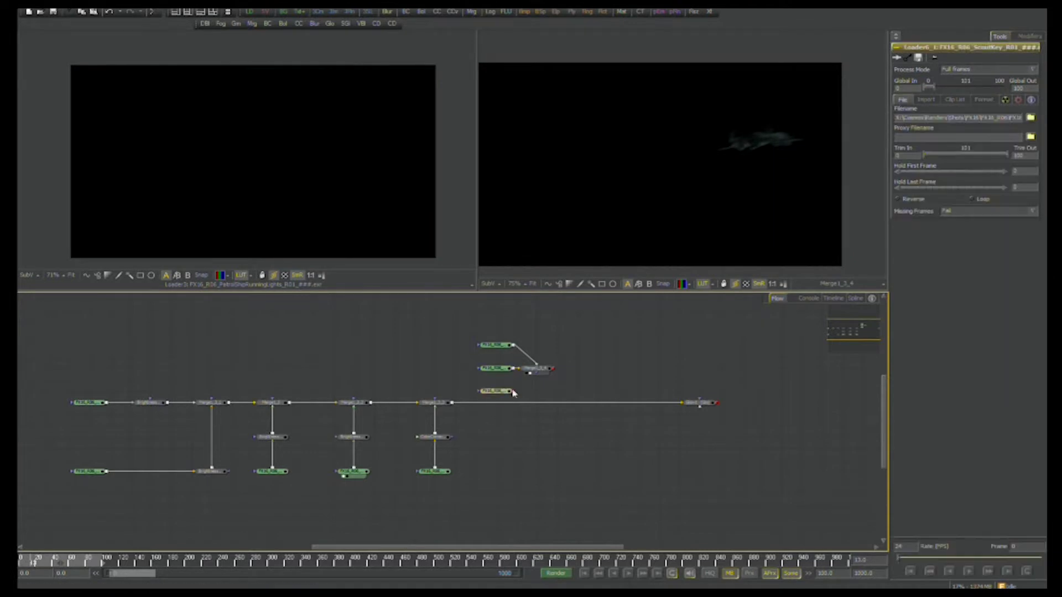
left_click(985, 100)
left_click(980, 154)
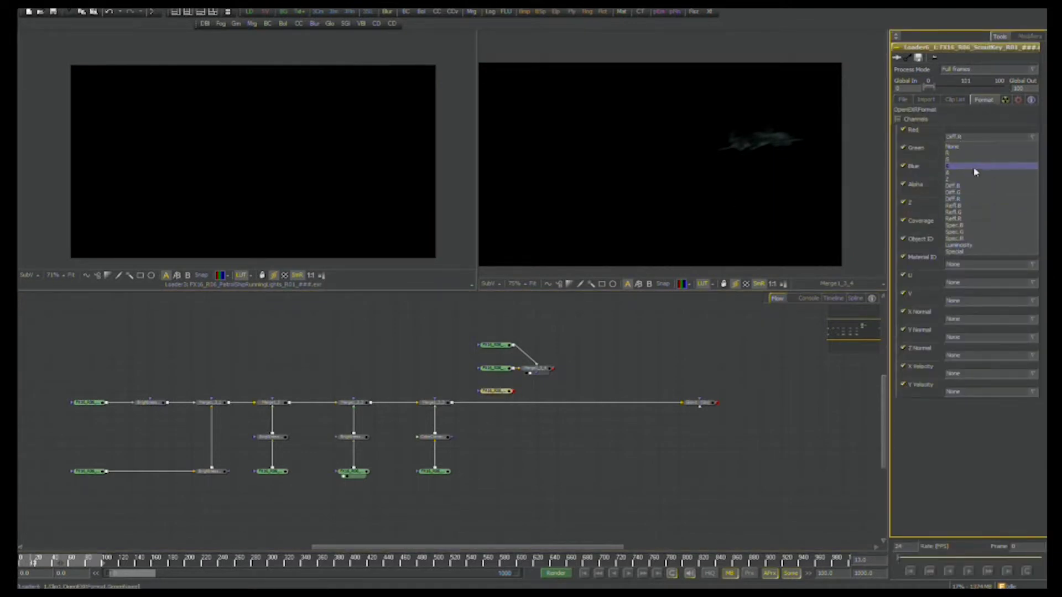
left_click(968, 239)
left_click(978, 155)
left_click(974, 251)
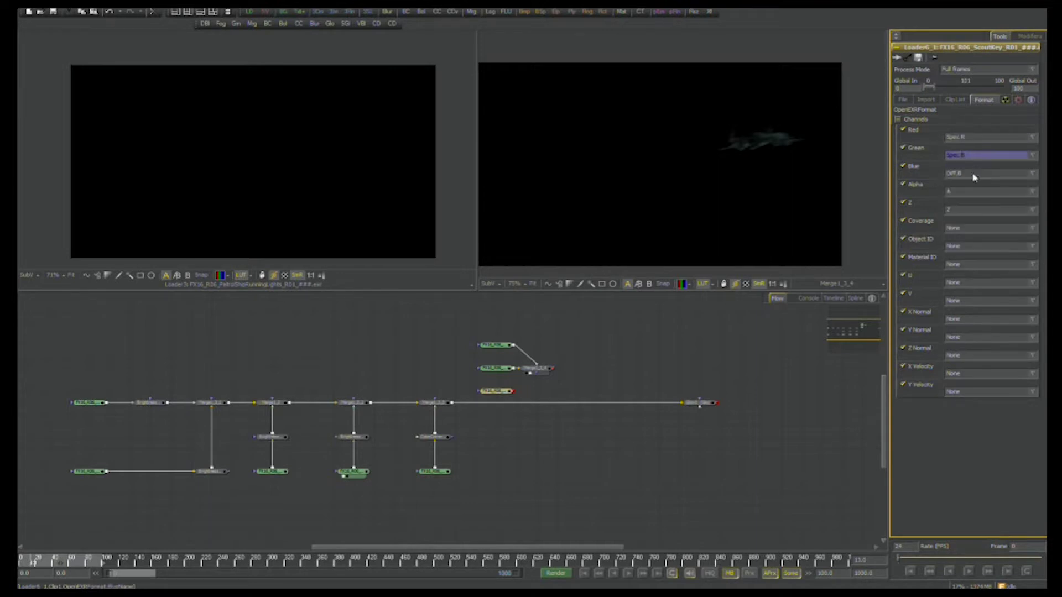
left_click(968, 174)
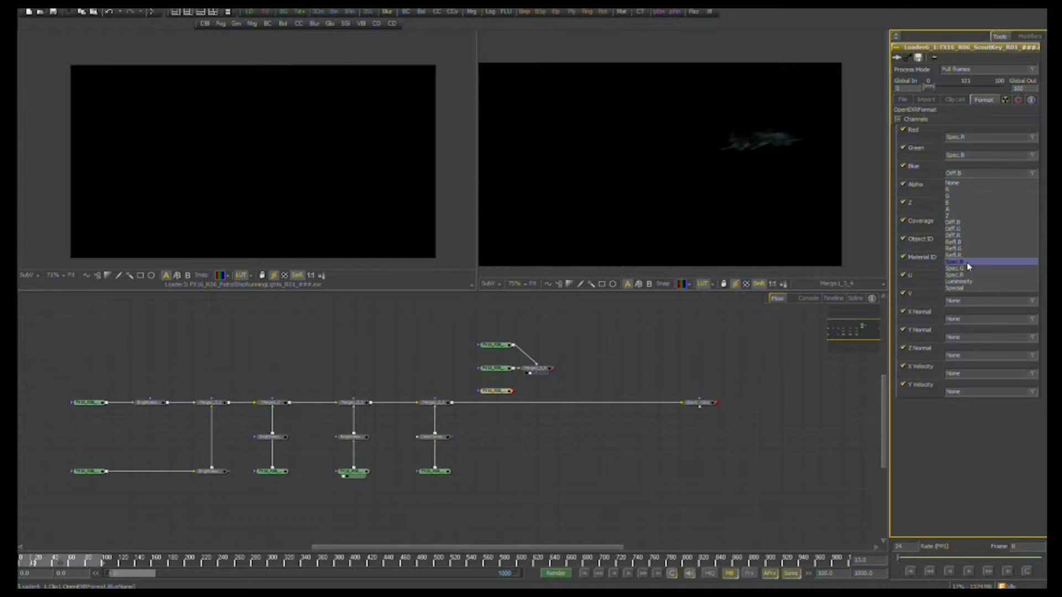
left_click(968, 267)
Rearrange the three scout loaders and their Merge to leave more space between the loaders and the Merge.
left_click_drag(539, 370, 561, 374)
left_click(504, 391)
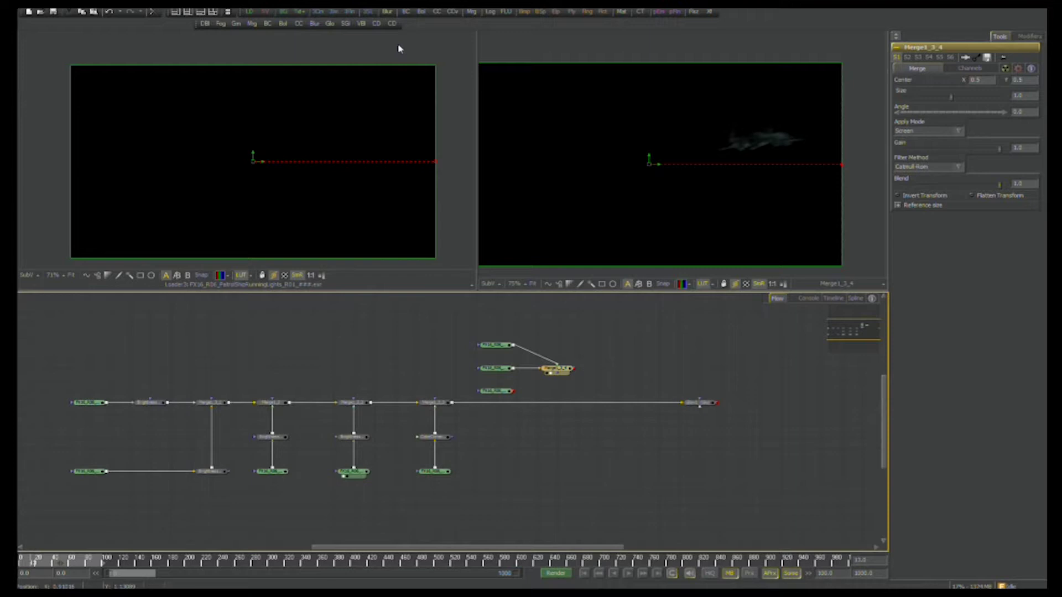
left_click_drag(602, 335, 498, 373)
left_click_drag(497, 369, 477, 357)
left_click_drag(512, 395, 492, 383)
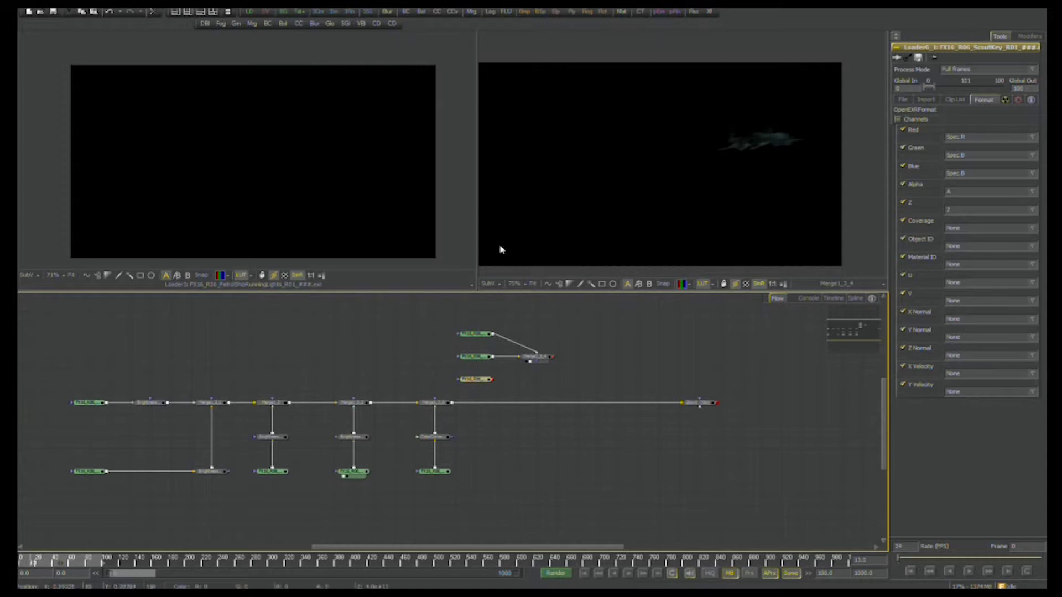
Examine the ScoutKey pass, the patrol ship's merges and engine pass, and the final Glow in the viewers, going to frame 67.
left_click_drag(480, 332, 533, 268)
left_click(475, 365)
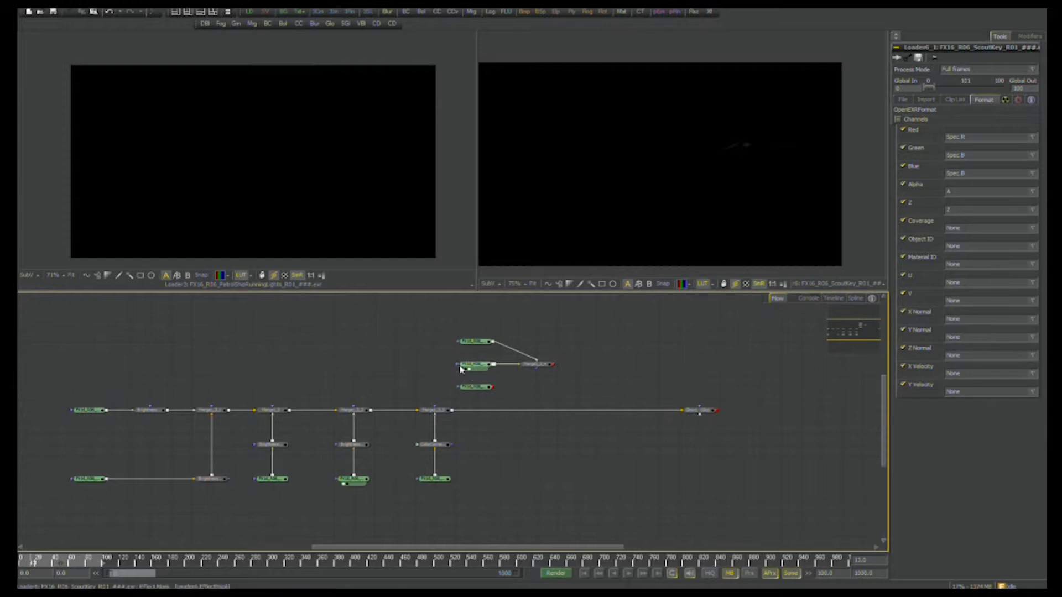
left_click(359, 412)
left_click_drag(359, 412, 318, 244)
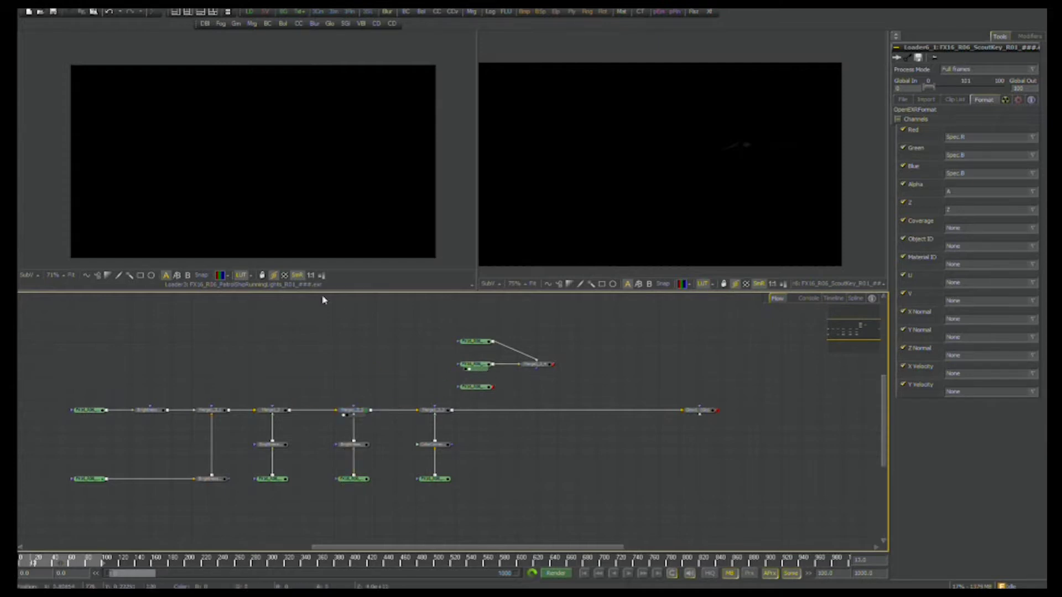
left_click(345, 415)
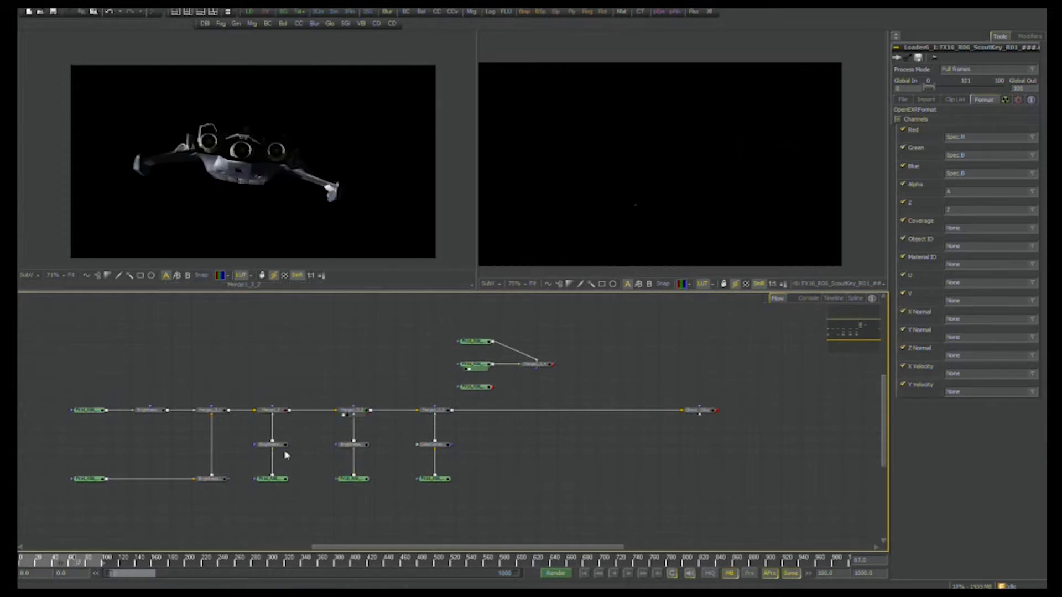
left_click(425, 483)
left_click(424, 415)
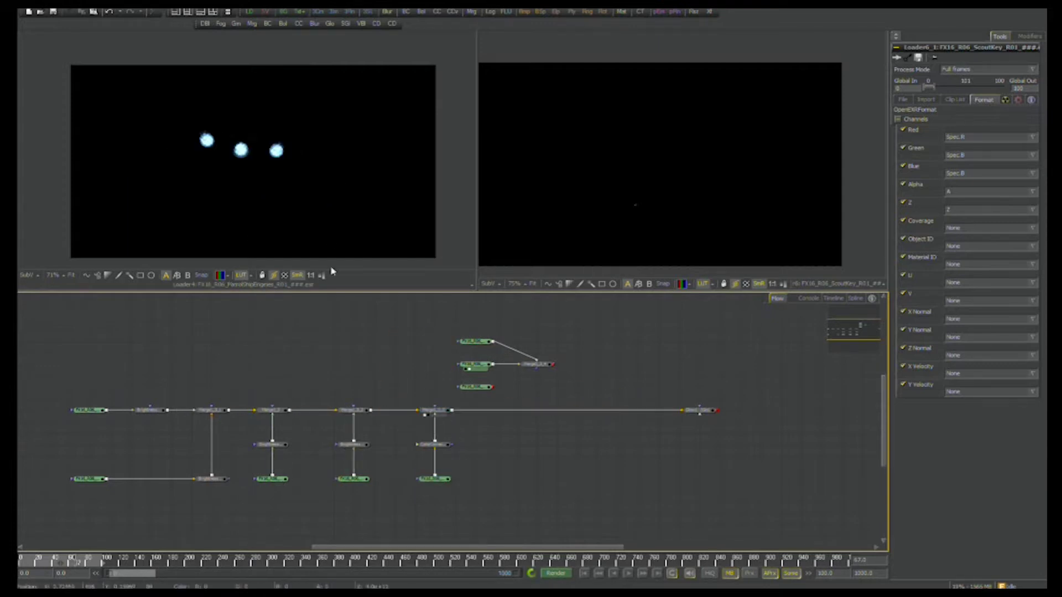
left_click_drag(703, 411, 486, 256)
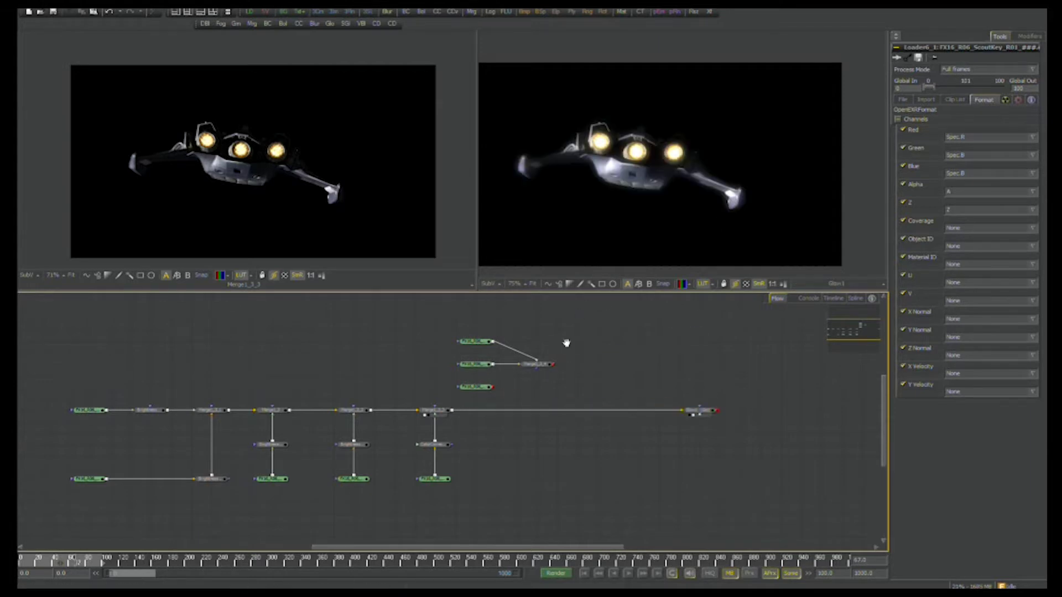
Show the specular ScoutKey loader beside the patrol ship's last Merge and examine both at frames 33, 40 and 46.
scroll(566, 343, "up", 1)
left_click_drag(506, 356, 444, 403)
left_click(407, 425)
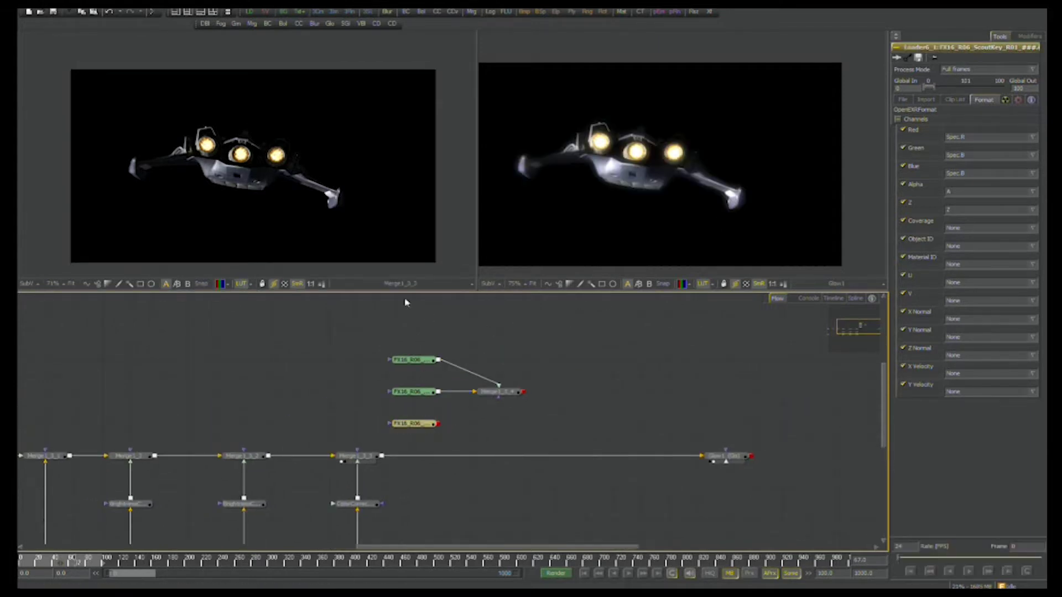
key("2")
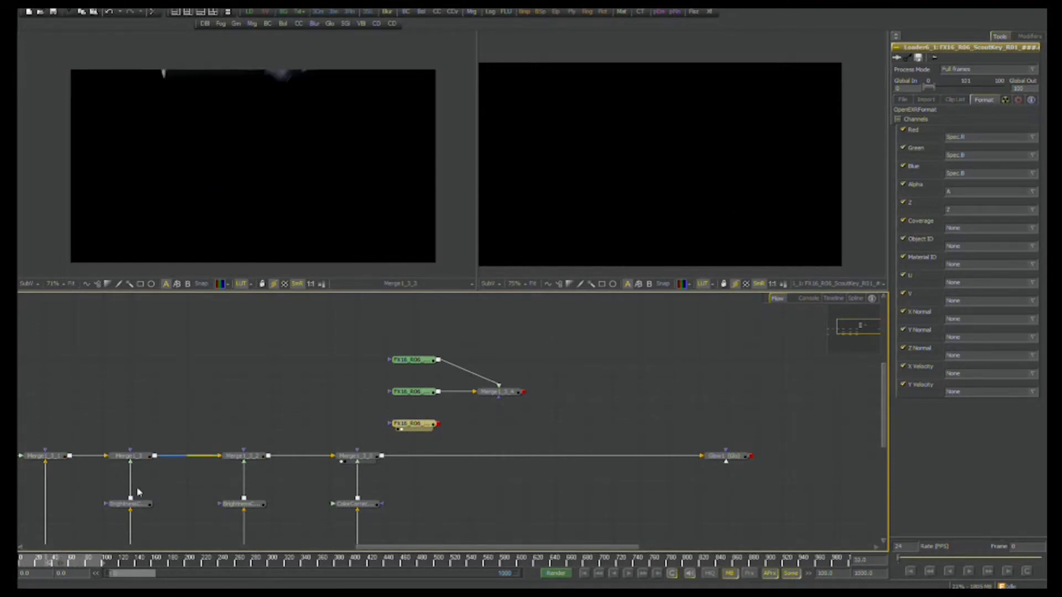
mouse_move(265, 137)
left_mouse_down()
mouse_move(257, 151)
mouse_move(266, 122)
left_mouse_up()
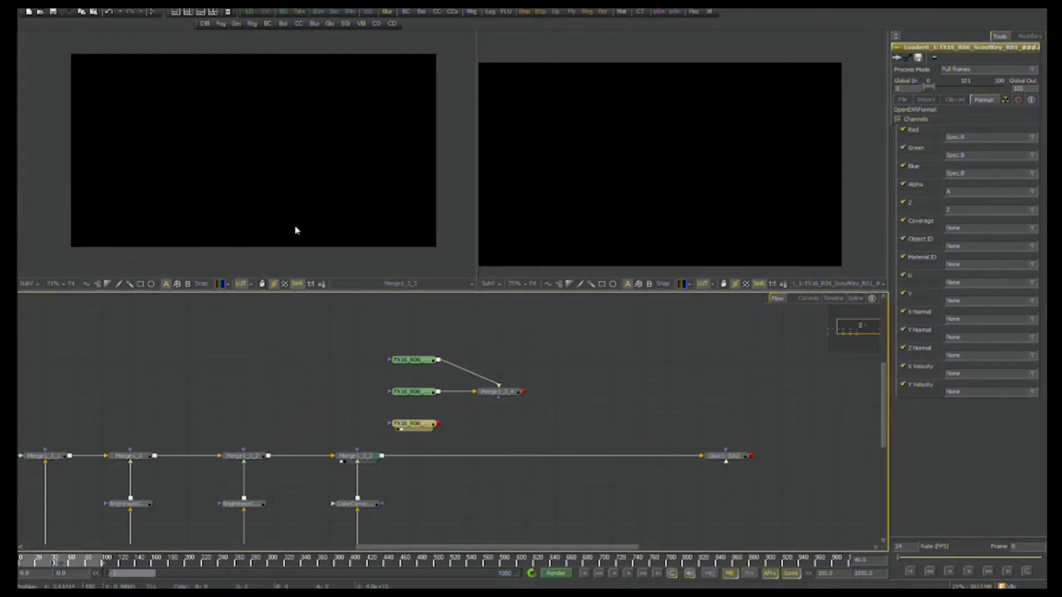
left_click_drag(358, 476, 425, 380)
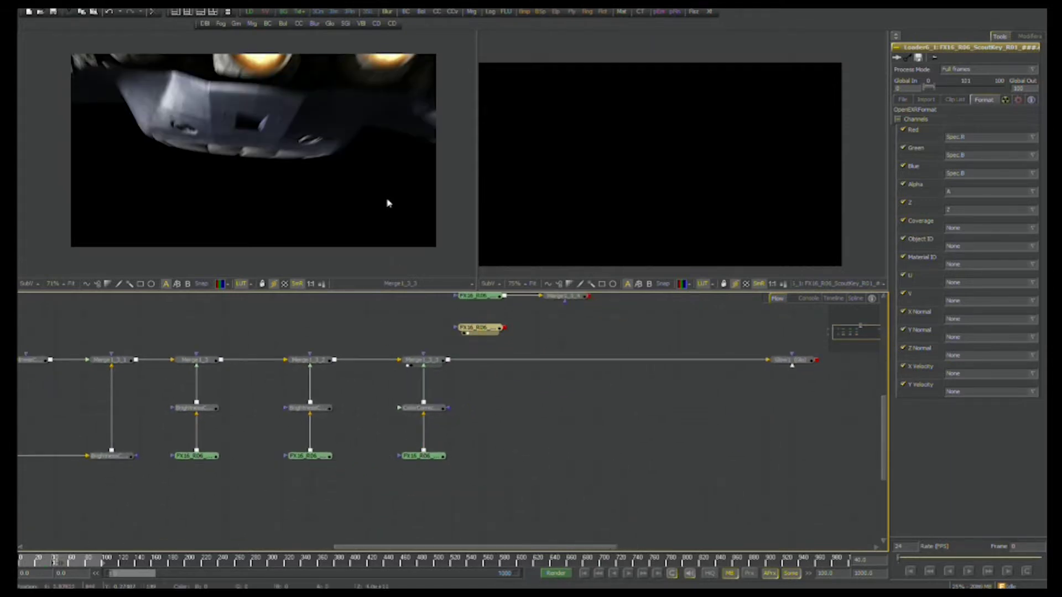
left_click_drag(426, 383, 413, 425)
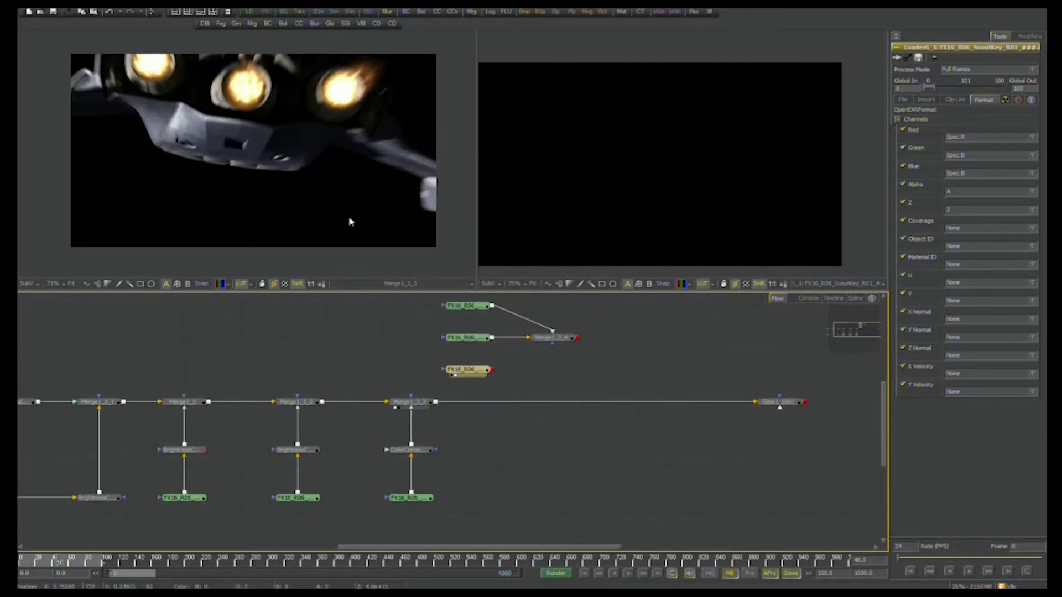
left_click_drag(382, 360, 297, 425)
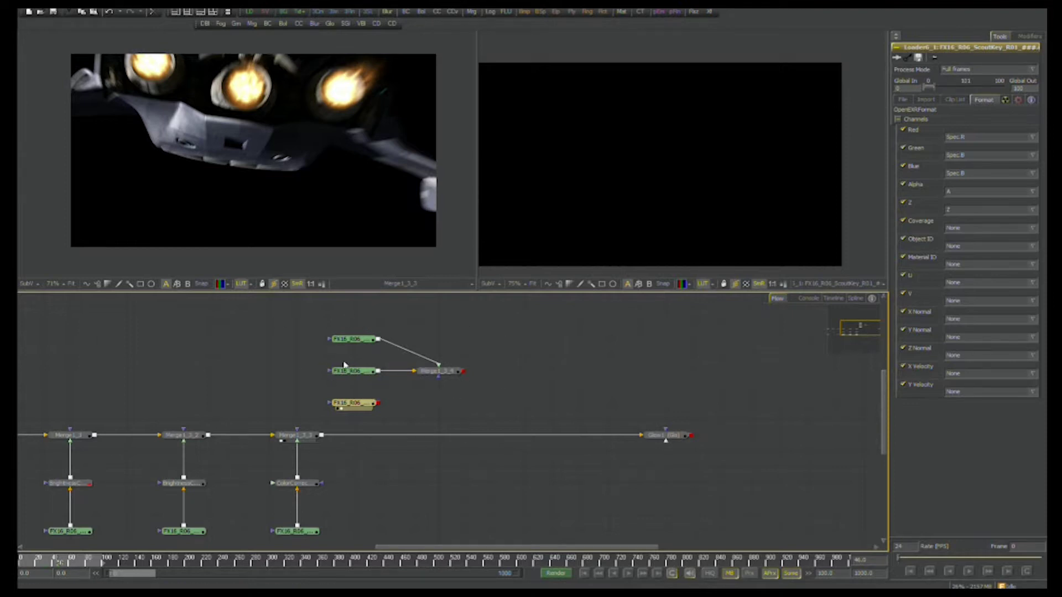
left_click(427, 266)
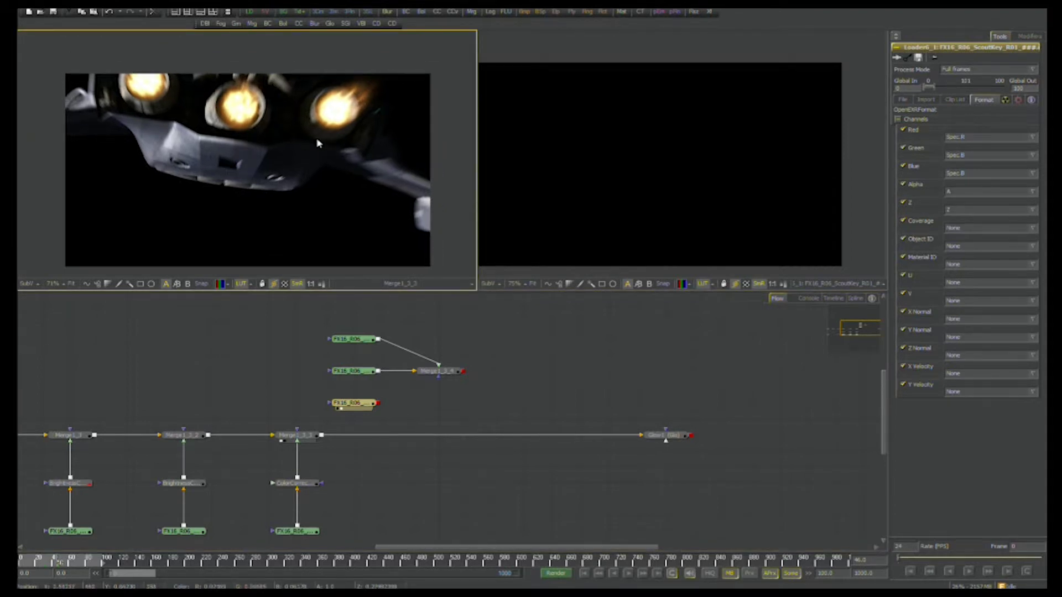
left_click(633, 215)
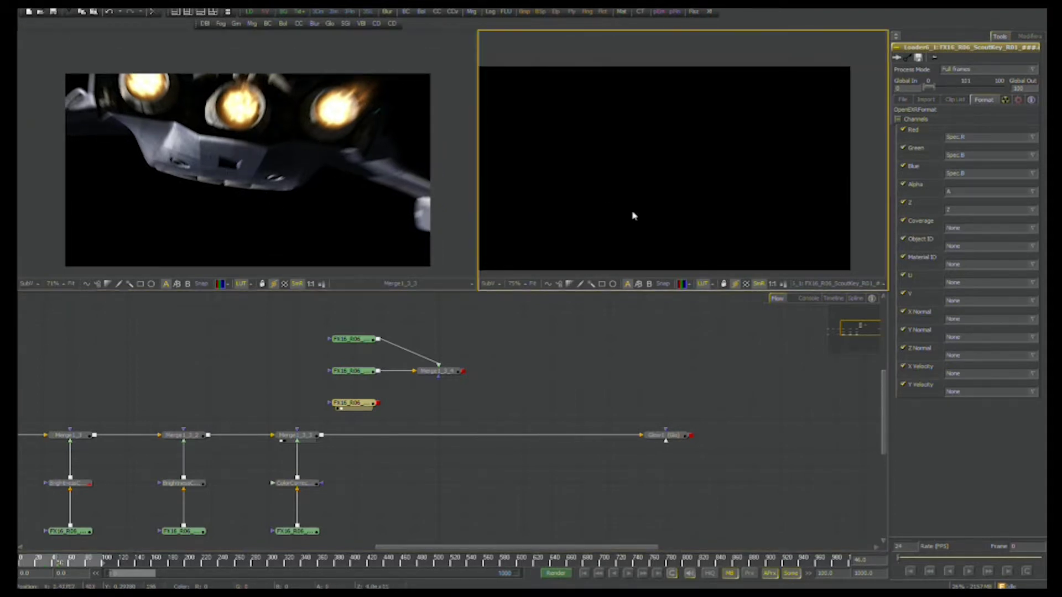
left_click_drag(664, 197, 533, 216)
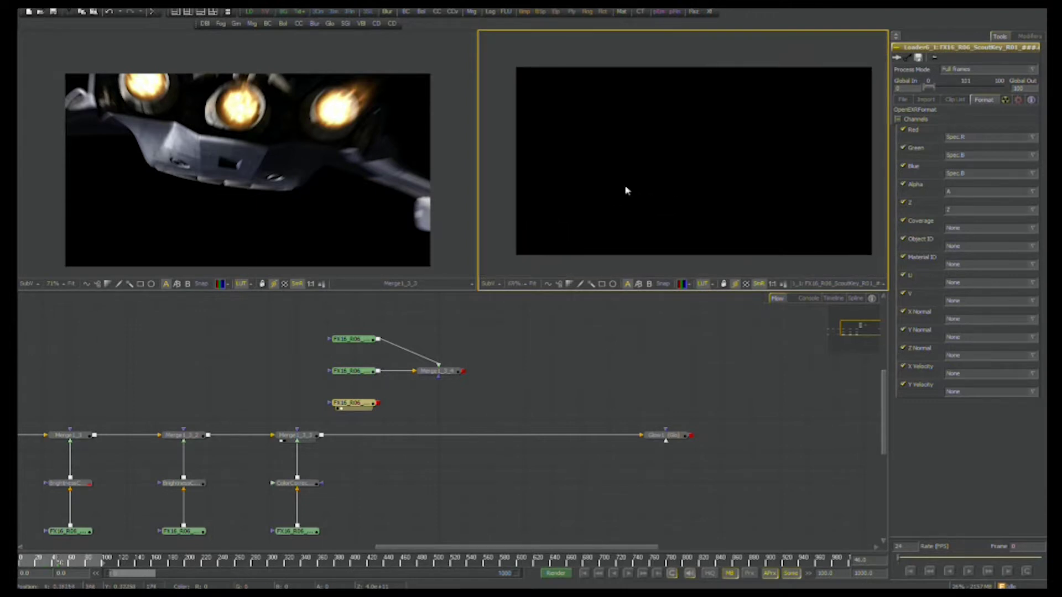
Add a second Merge that places the specular ScoutKey loader over the first scout Merge, and show it in the viewer.
left_click(365, 402)
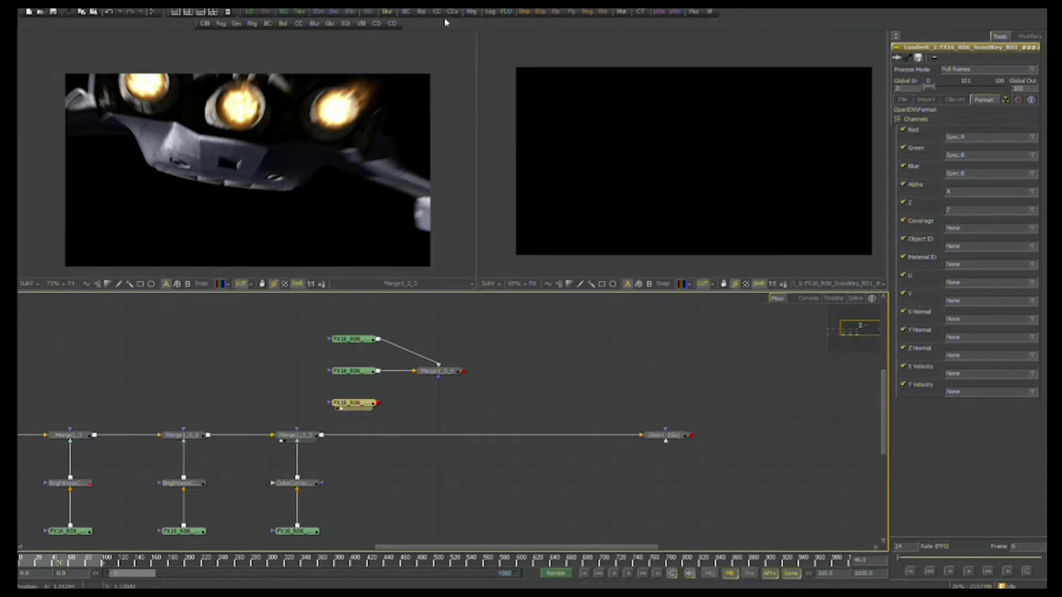
left_click_drag(473, 12, 523, 371)
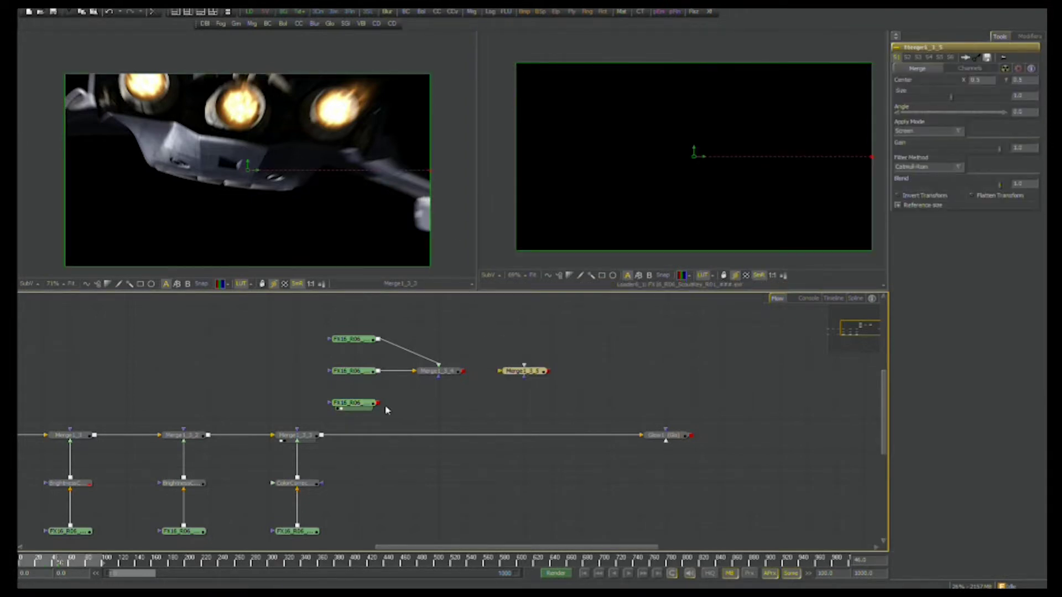
left_click_drag(420, 400, 525, 391)
key("2")
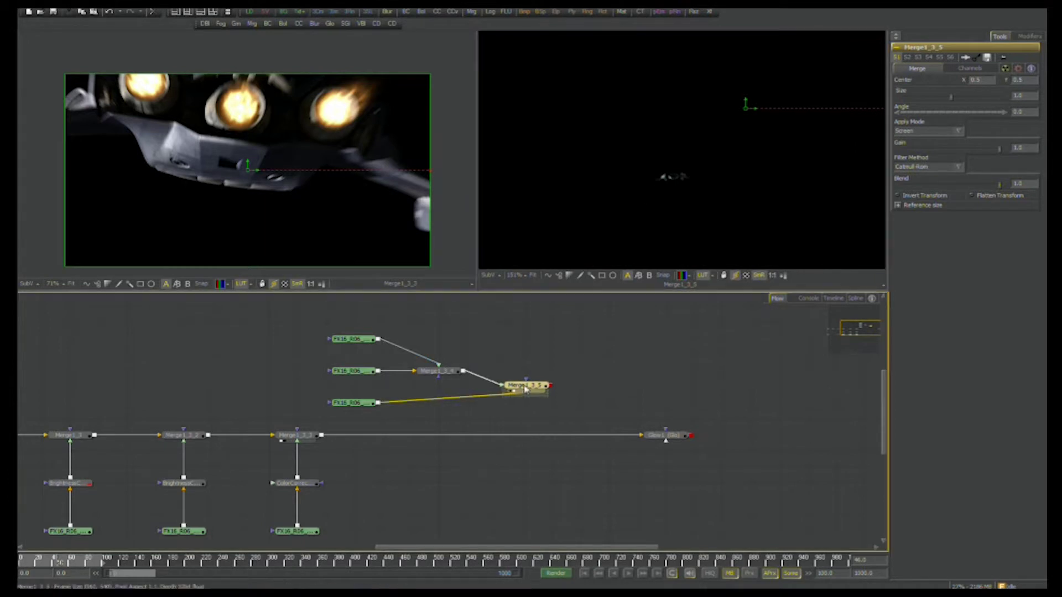
Insert a BrightnessContrast after the specular ScoutKey loader with gain about 1.77 and gamma about 1.18.
left_click(354, 403)
left_click(406, 11)
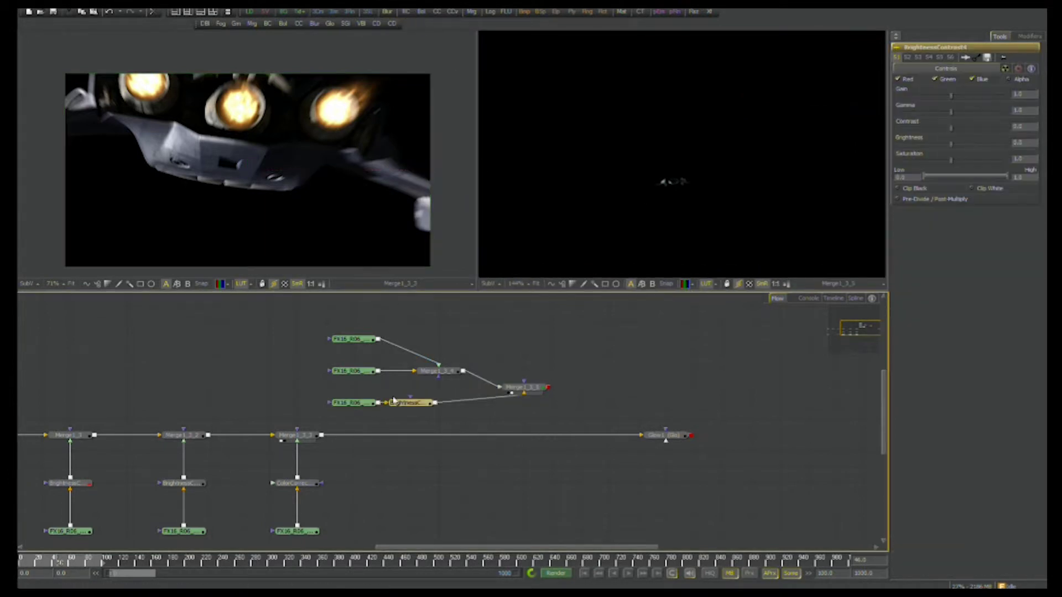
mouse_move(951, 95)
left_mouse_down()
mouse_move(955, 112)
mouse_move(957, 96)
left_mouse_up()
Insert a BrightnessContrast after the Scout_Rad loader, set its gamma to about 1.28 and raise its gain slightly.
left_click(341, 345)
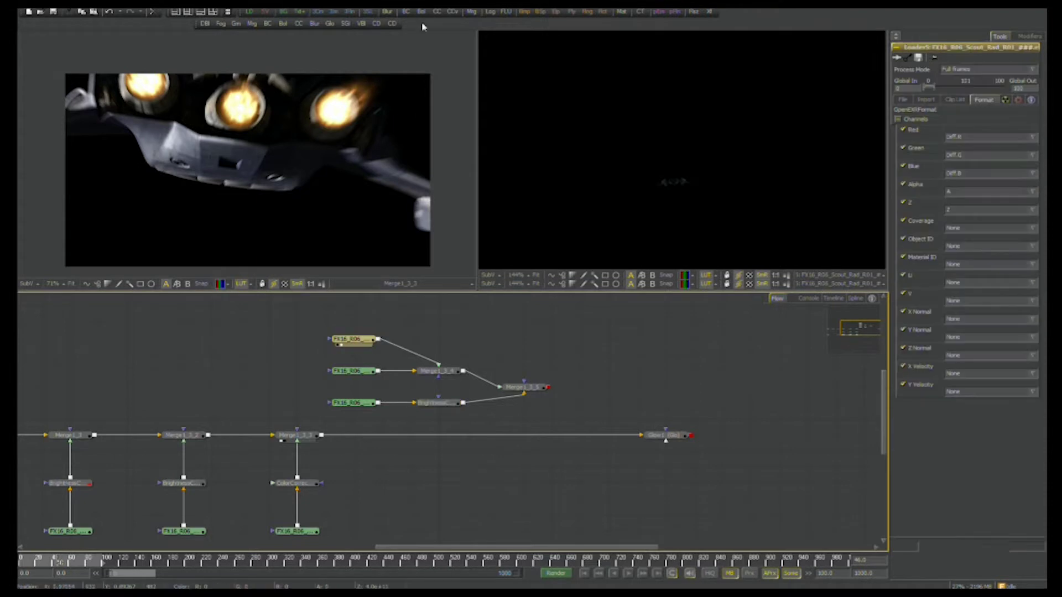
left_click(406, 11)
left_click_drag(436, 362, 438, 368)
left_click_drag(956, 110, 962, 100)
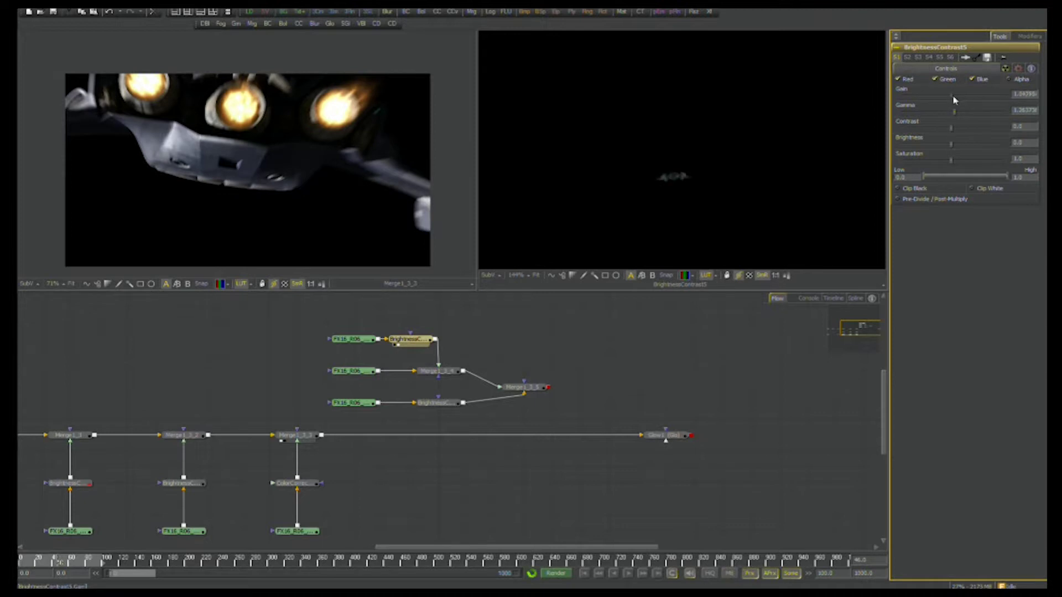
Line up the second scout Merge with the first and place the specular pass's BrightnessContrast directly beneath it.
left_click_drag(517, 387, 522, 372)
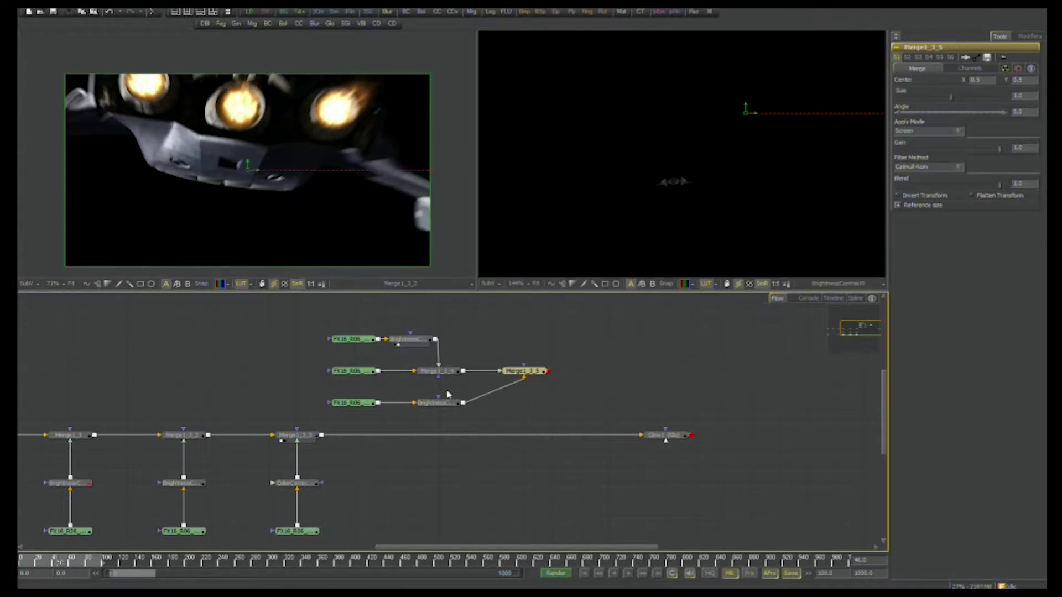
left_click_drag(443, 403, 530, 403)
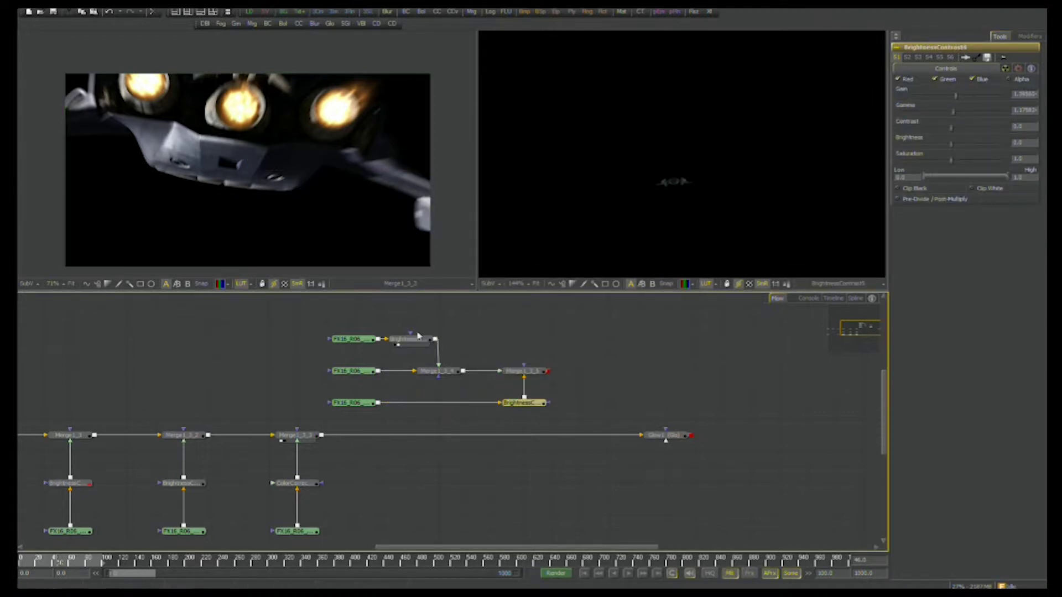
Align the radiosity pass's BrightnessContrast above the first scout Merge and move the Glow node farther along the patrol ship chain.
left_click_drag(412, 341, 439, 342)
left_click_drag(559, 410, 445, 413)
left_click_drag(566, 441, 652, 440)
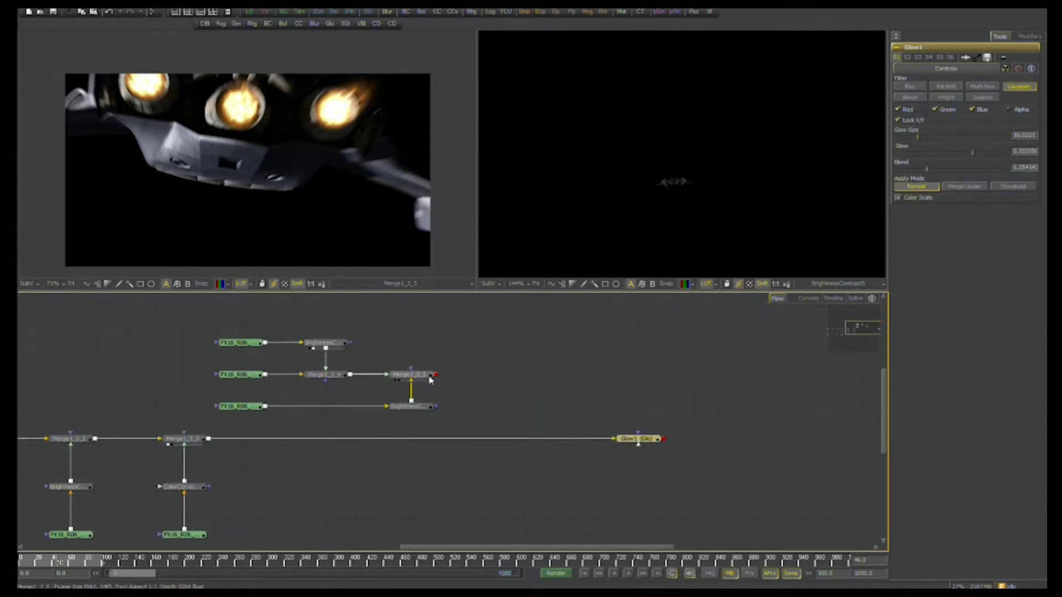
Add a Loader beside the scout tree that reads the FX16_R06_Scout_RunningLights_R01 EXR sequence.
left_click(429, 377)
left_click_drag(250, 11, 479, 409)
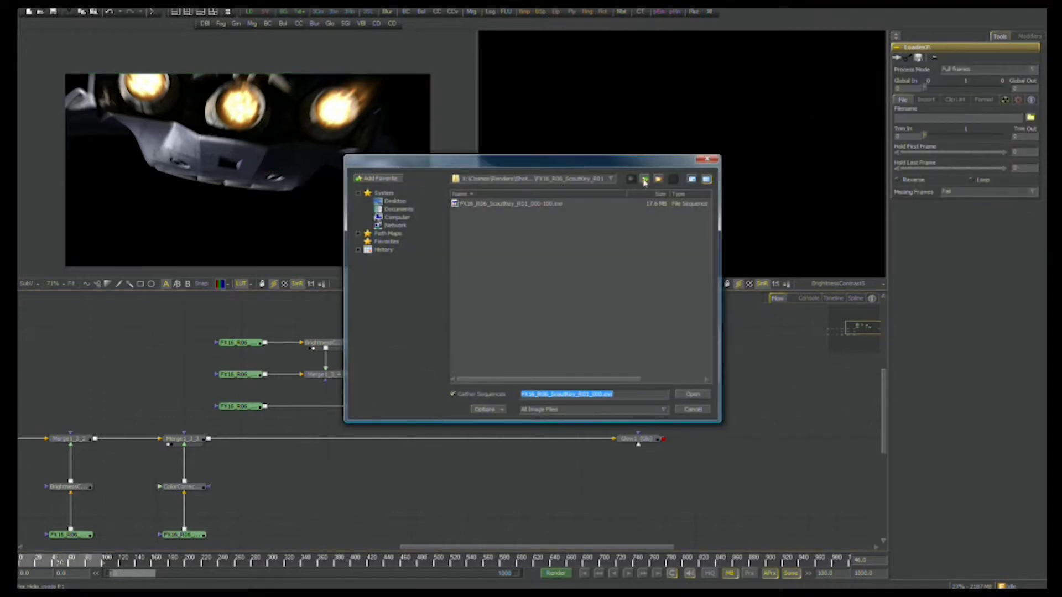
left_click(644, 180)
left_click(645, 180)
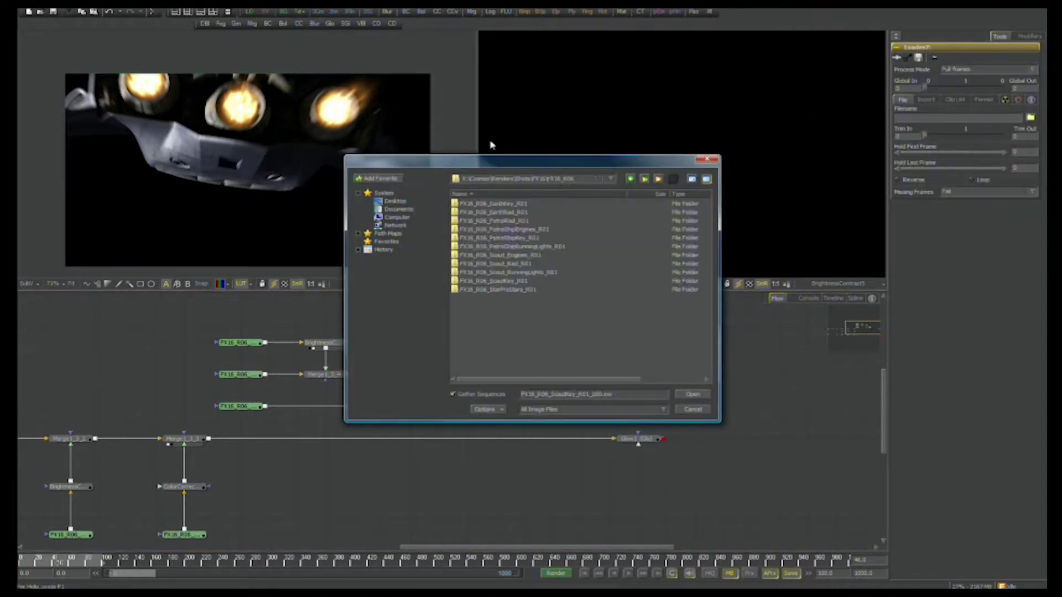
double_click(521, 272)
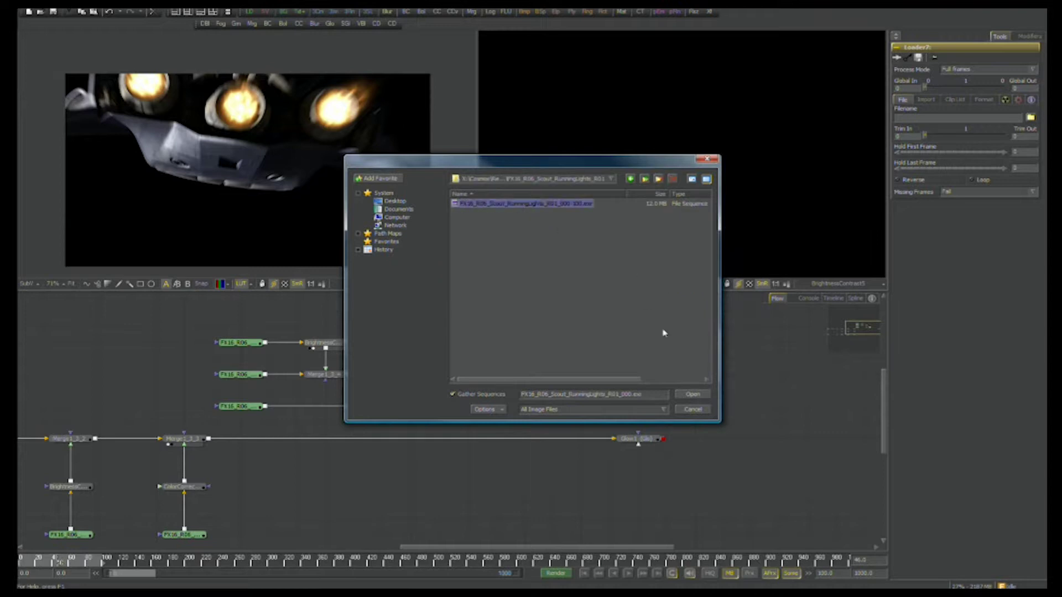
left_click(692, 395)
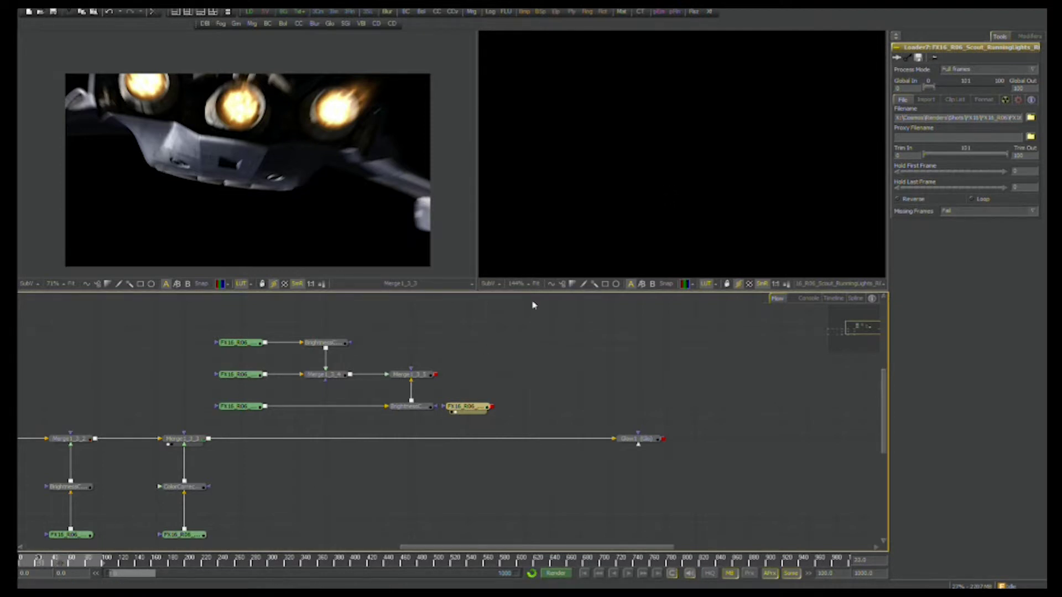
Examine the scout running lights pass on its own at several frames of the shot.
left_click_drag(473, 401, 523, 359)
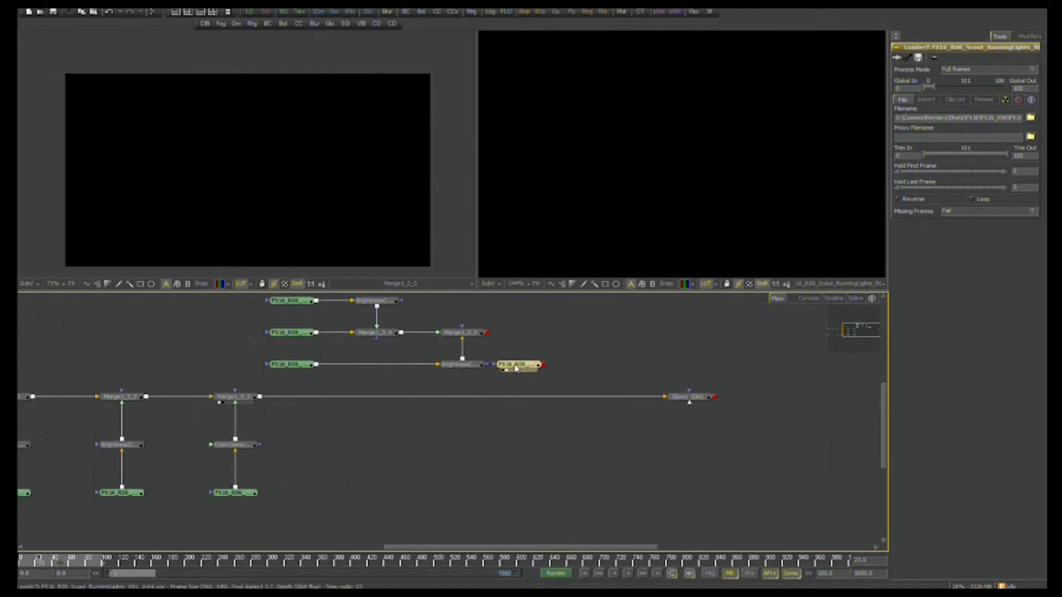
left_click_drag(424, 391, 420, 401)
left_click(725, 191)
scroll(725, 191, "down", 2)
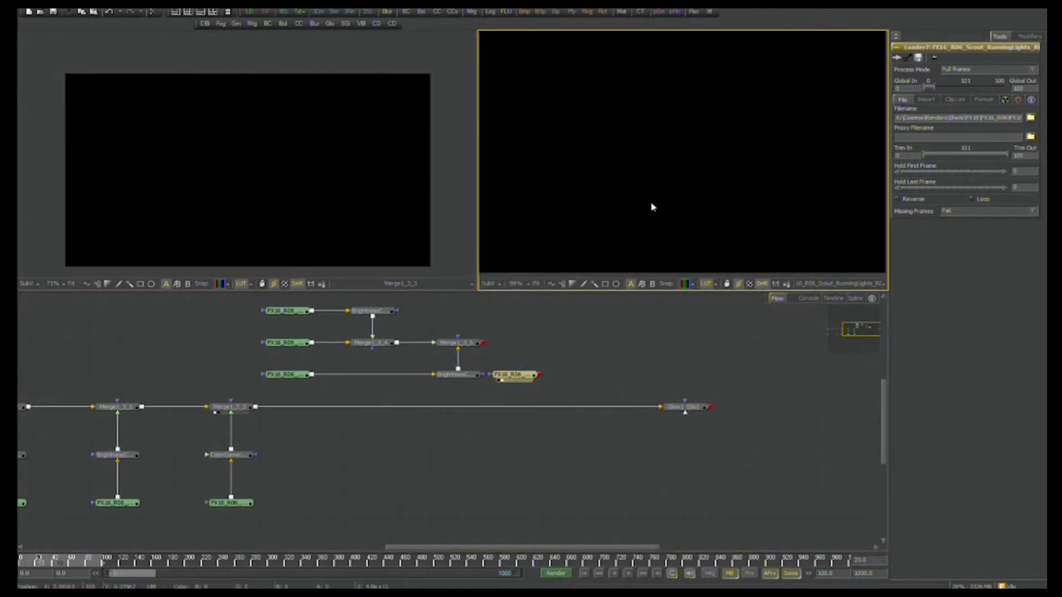
scroll(647, 206, "down", 1)
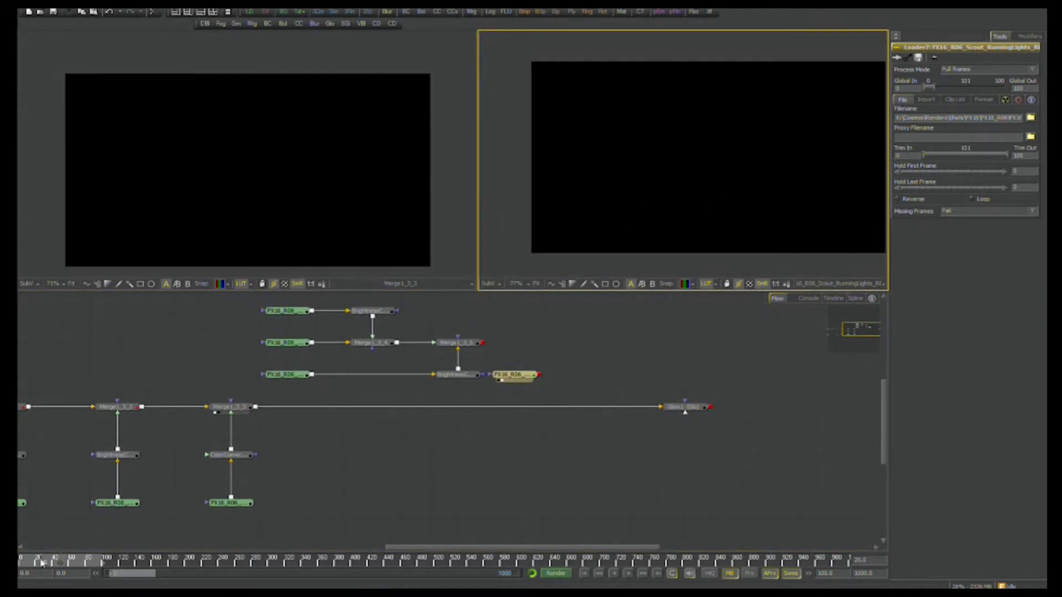
left_click_drag(50, 562, 36, 563)
left_click_drag(44, 564, 51, 566)
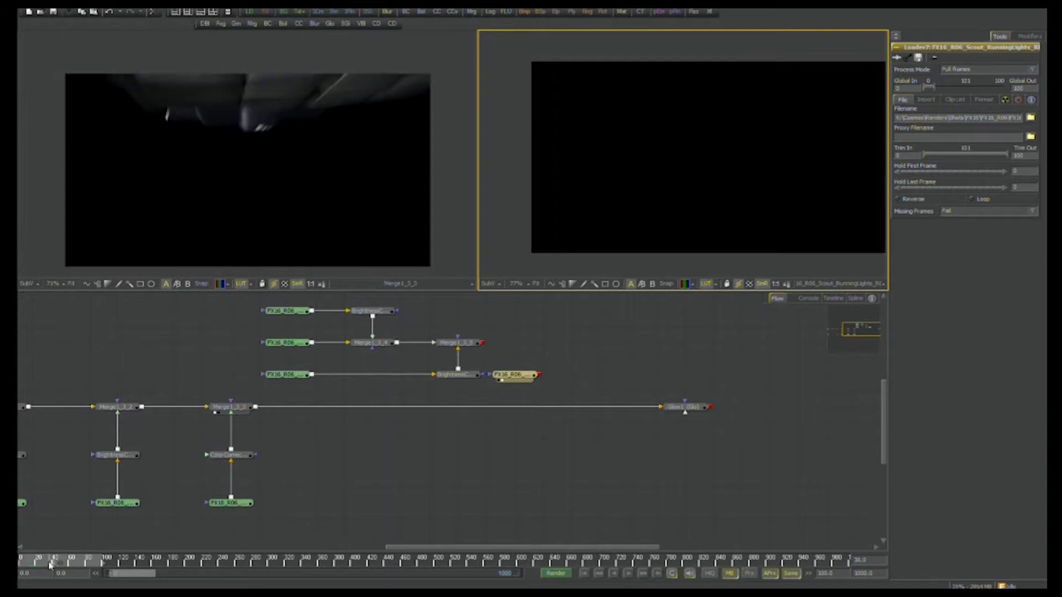
left_click_drag(50, 565, 59, 562)
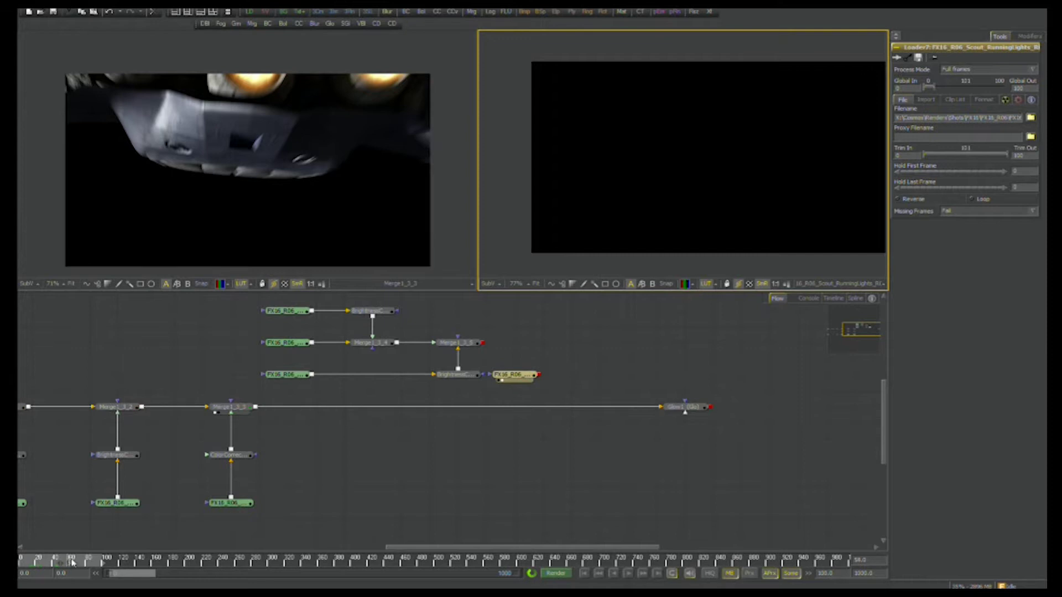
Check the channel choices in the running lights loader's OpenEXR format settings.
left_click_drag(481, 358, 368, 385)
left_click(467, 363)
scroll(467, 363, "up", 3)
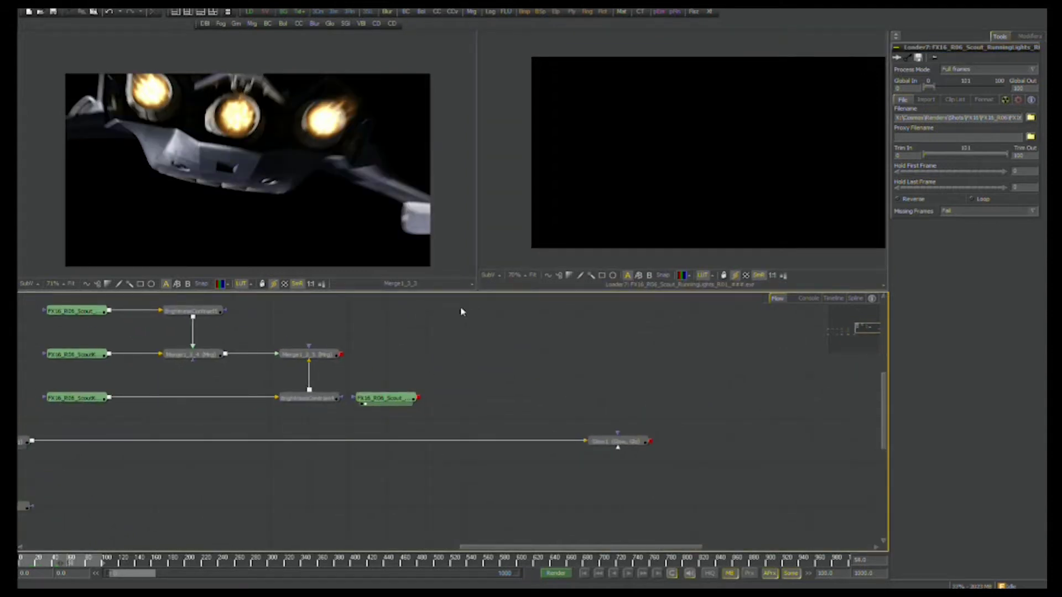
left_click_drag(396, 379, 539, 366)
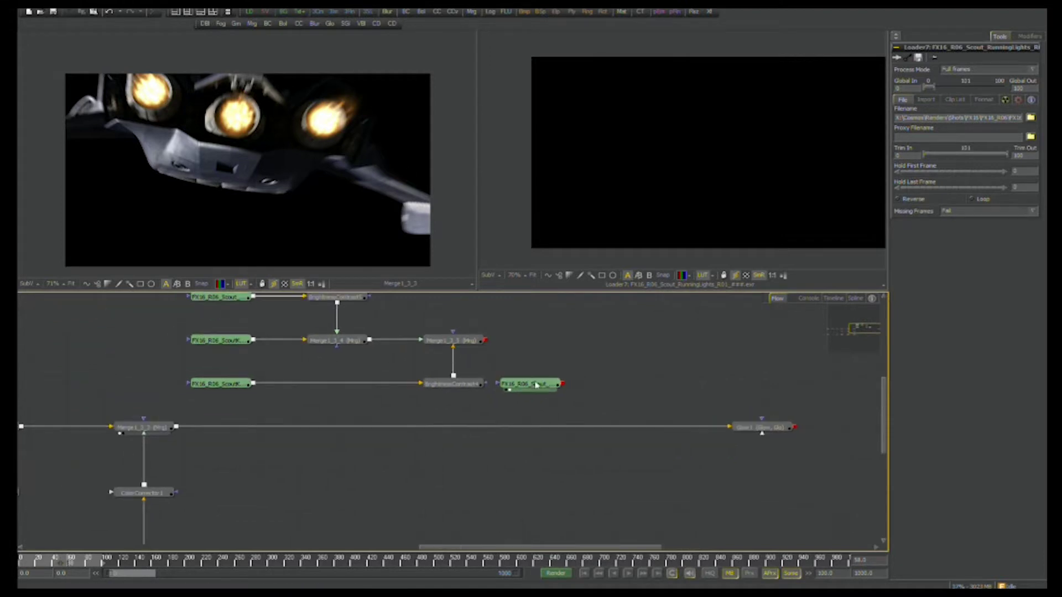
left_click(557, 312)
left_click(525, 384)
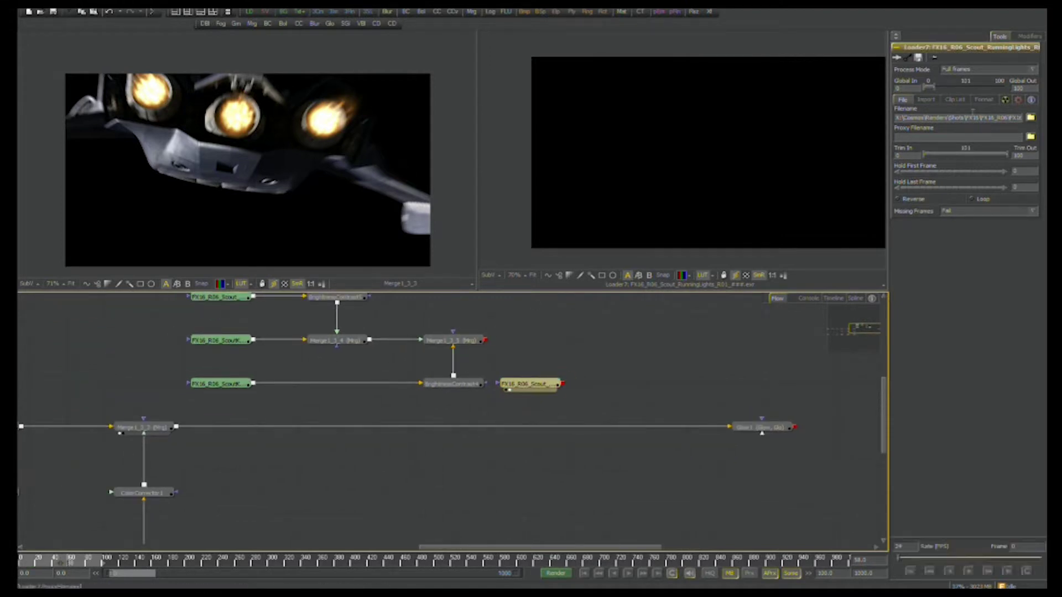
left_click(985, 100)
left_click(897, 119)
left_click(990, 137)
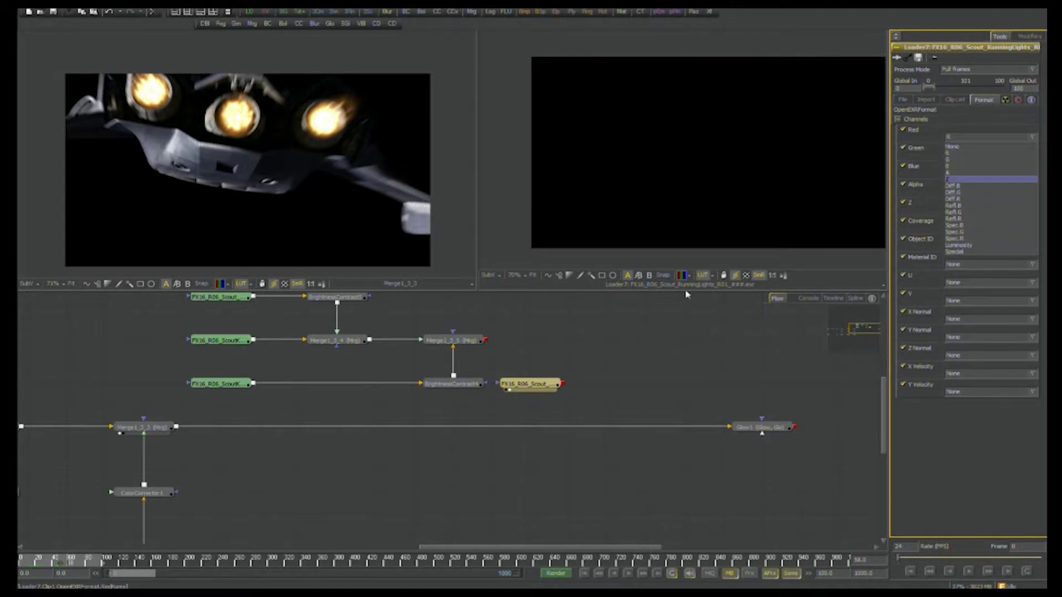
left_click(567, 358)
Add a third Merge after the second scout Merge, connect the running lights loader as its foreground, and show it in the viewer.
scroll(567, 359, "up", 3)
left_click_drag(222, 355, 456, 409)
left_click(570, 452)
left_click_drag(570, 451, 416, 451)
left_click(455, 364)
left_click(471, 11)
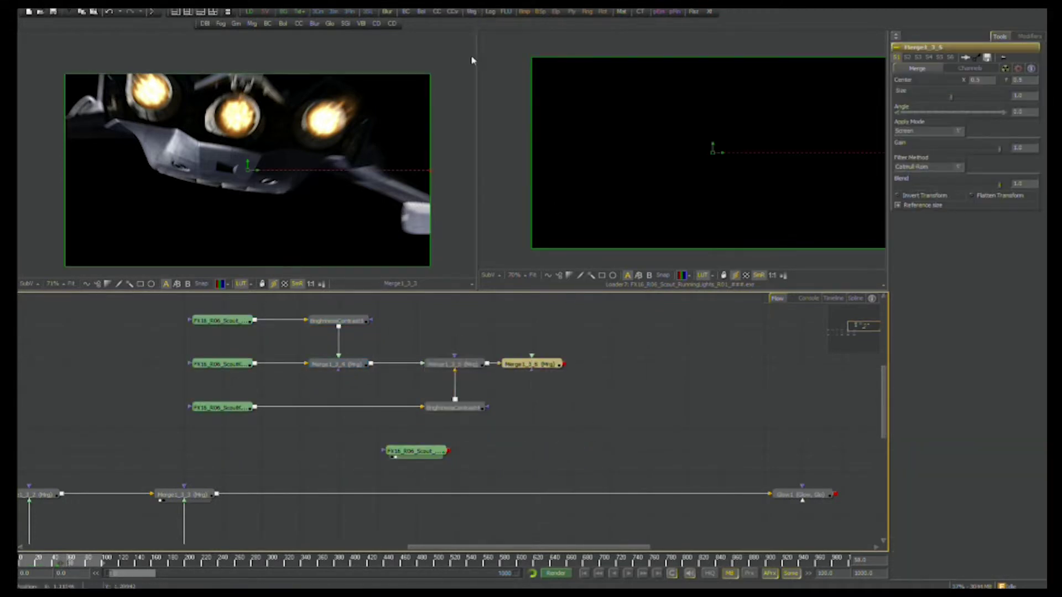
left_click(447, 452)
left_click_drag(538, 376, 454, 453)
left_click_drag(525, 399, 530, 368)
left_click(531, 364)
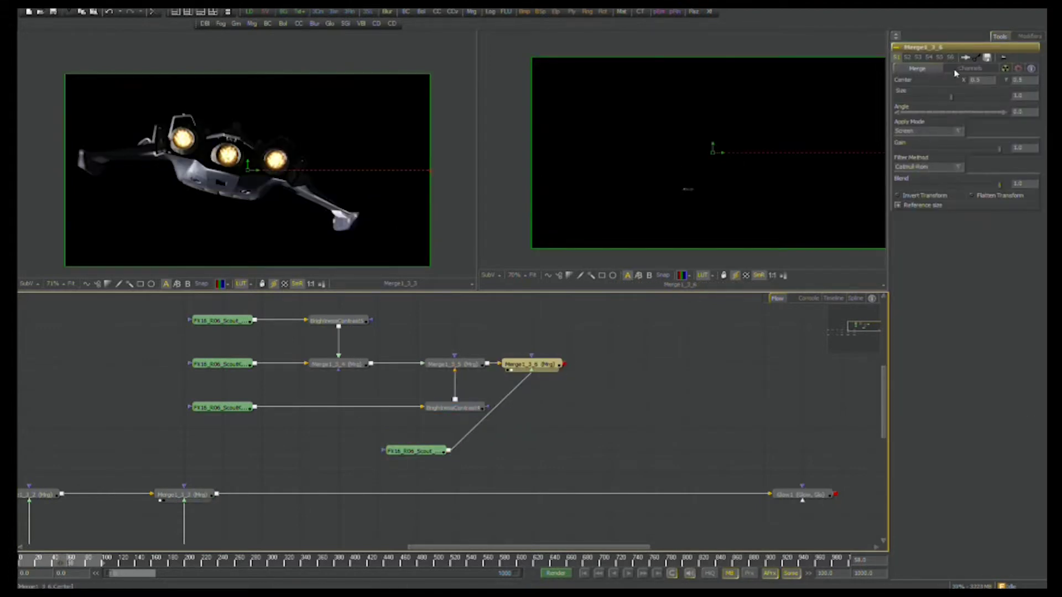
Place the running lights loader directly beneath its Merge and move the whole scout tree closer to the patrol ship chain.
left_click_drag(429, 456, 546, 412)
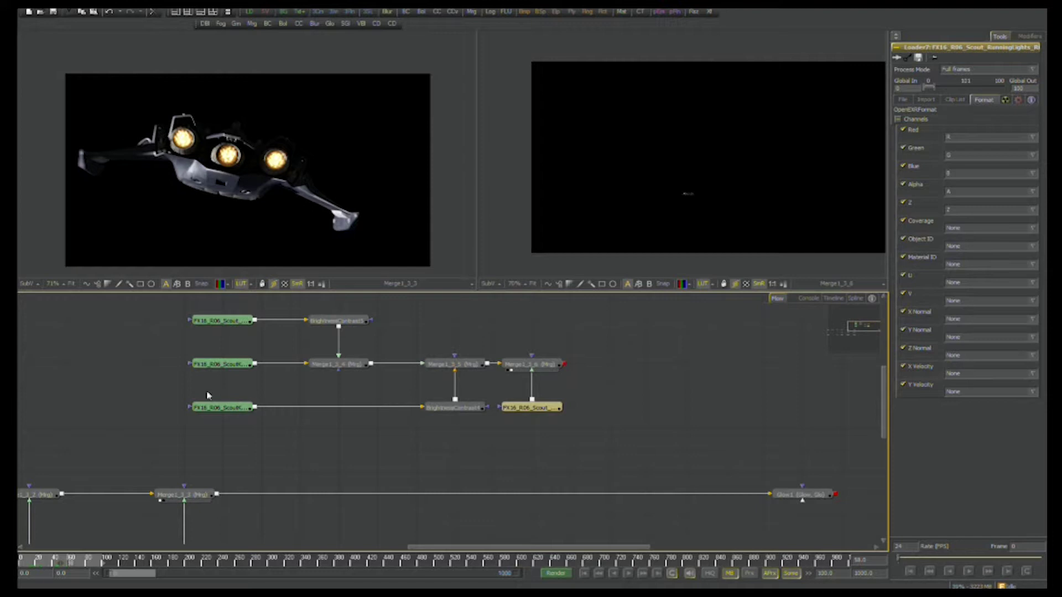
left_click_drag(293, 401, 377, 382)
left_click_drag(74, 310, 605, 475)
left_click_drag(541, 373, 498, 399)
left_click(580, 424)
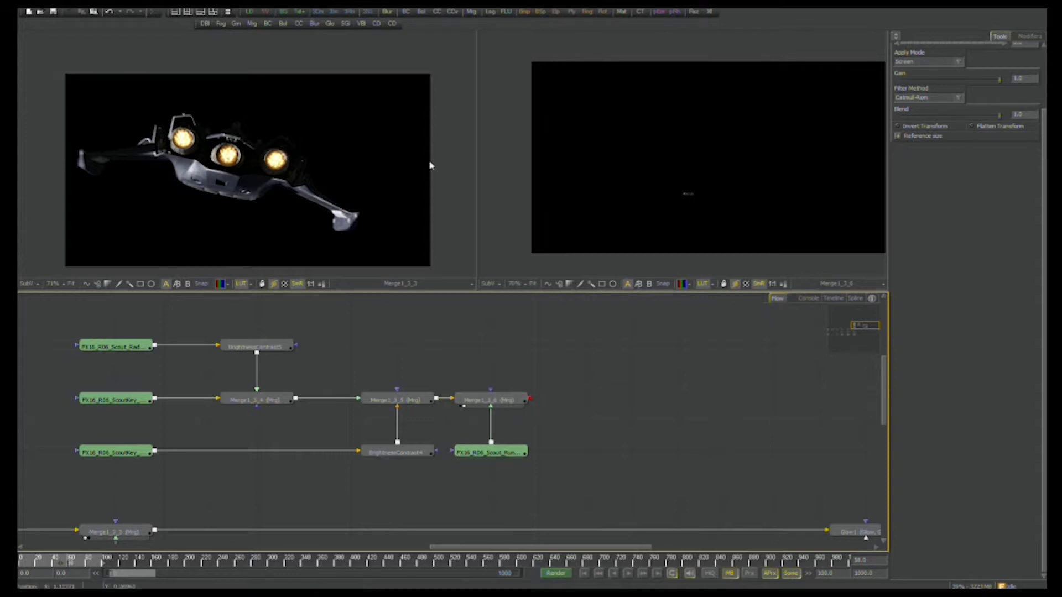
Add a Loader beside the running lights loader that reads the EXR sequence in the FX16_R06_Scout_Engines_R01 folder.
left_click_drag(250, 12, 542, 447)
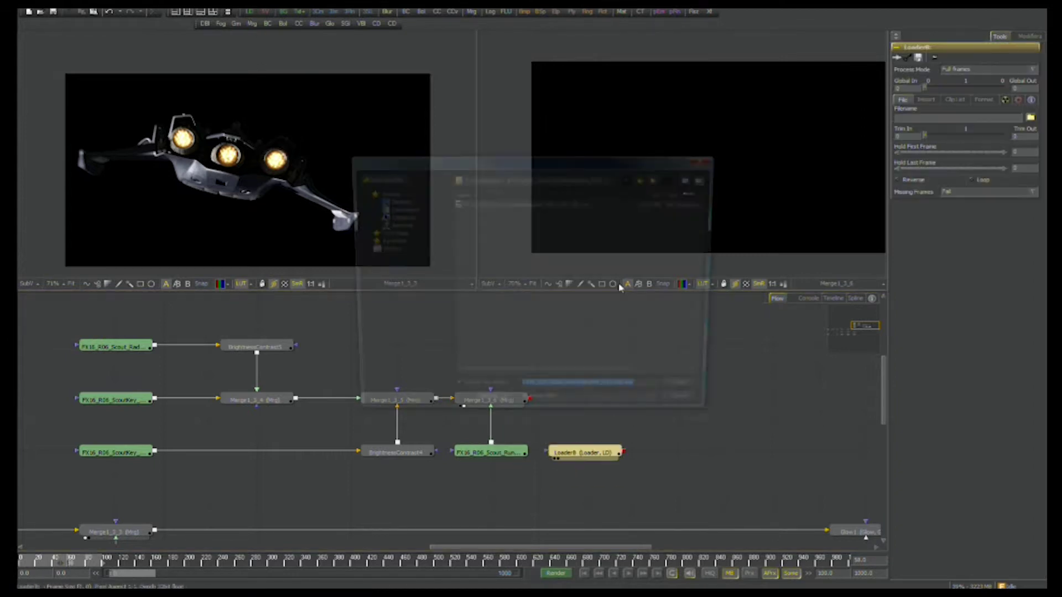
left_click(631, 178)
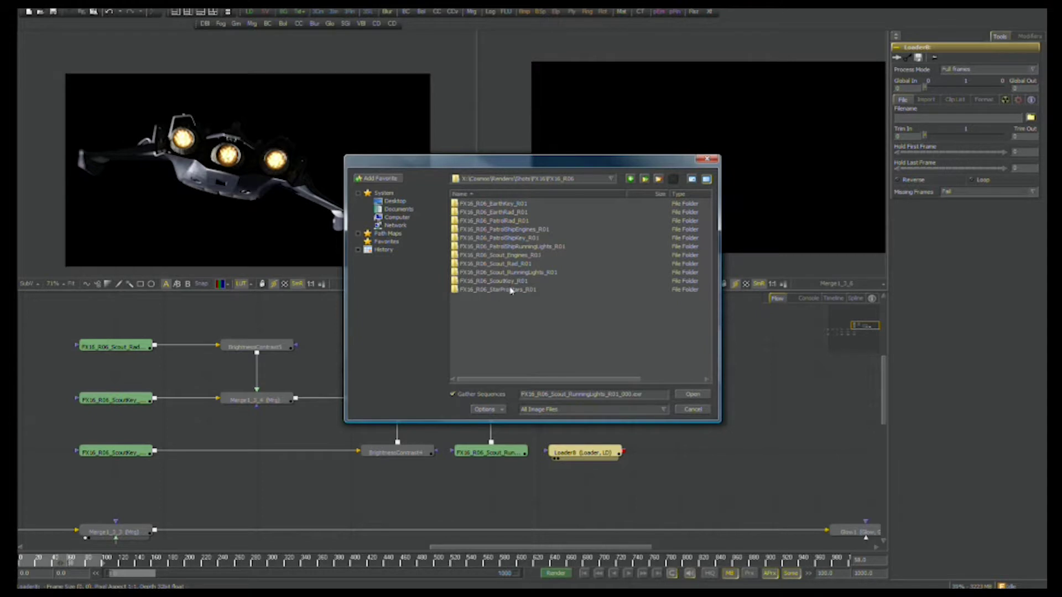
double_click(522, 256)
left_click(536, 204)
left_click(693, 394)
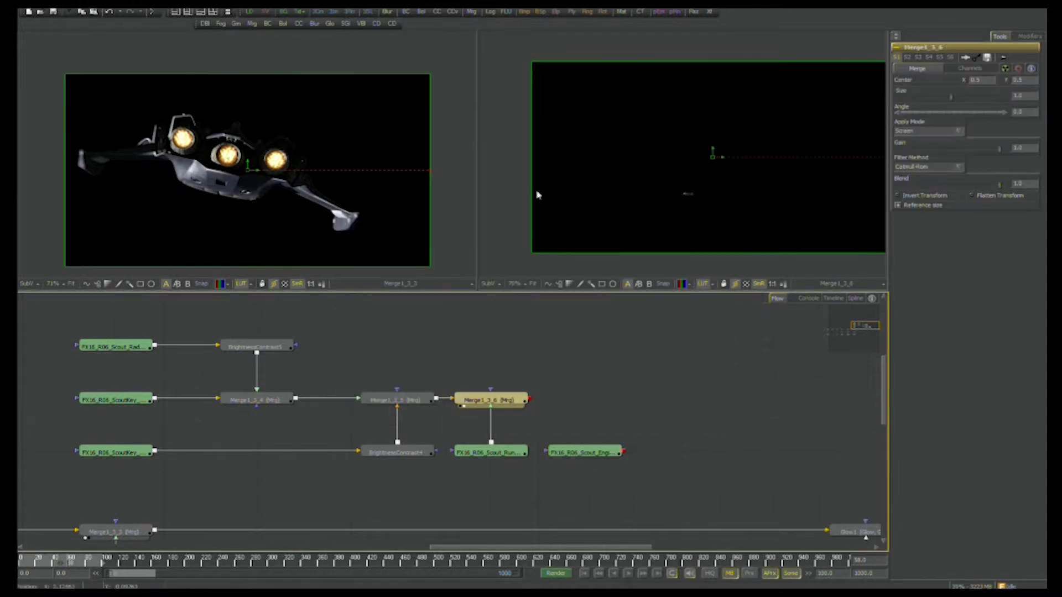
Add a fourth scout Merge that places the engines loader over the running lights Merge, and inspect it up close in the viewer.
left_click(471, 11)
left_click_drag(624, 452, 606, 405)
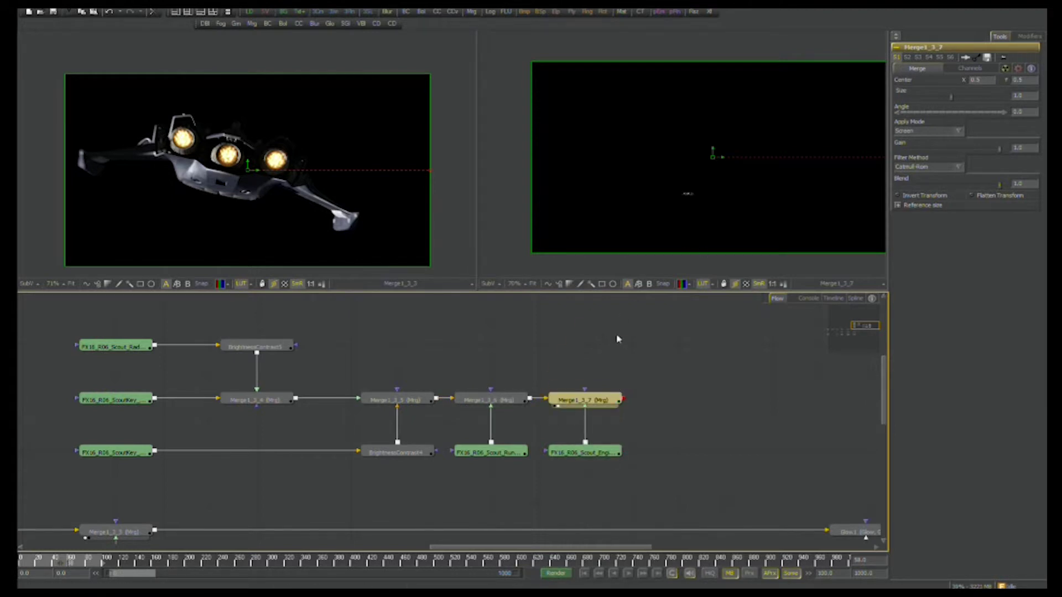
left_click_drag(703, 188, 884, 168)
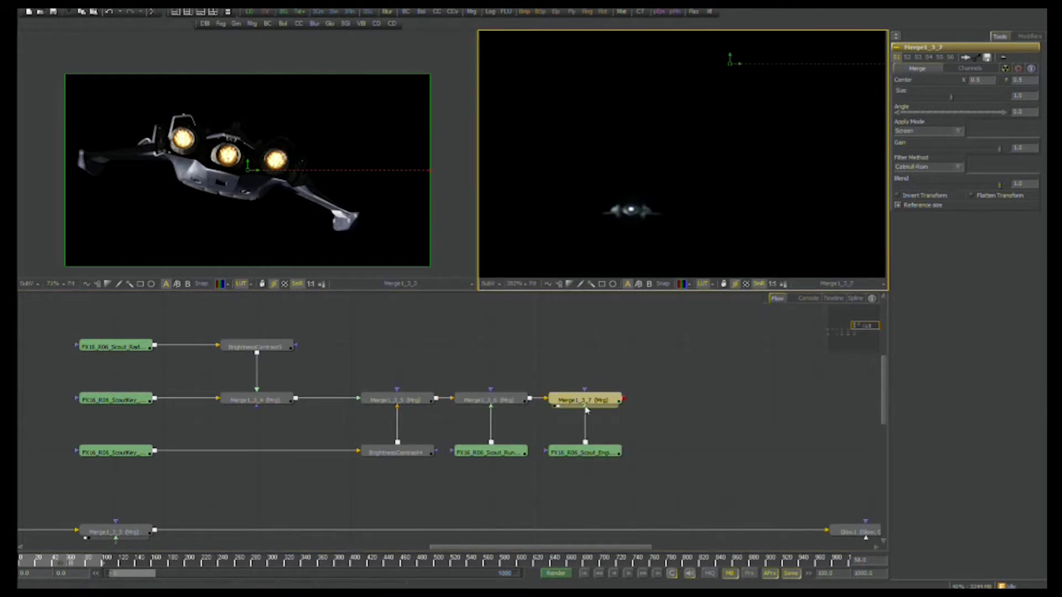
left_click_drag(289, 499, 340, 479)
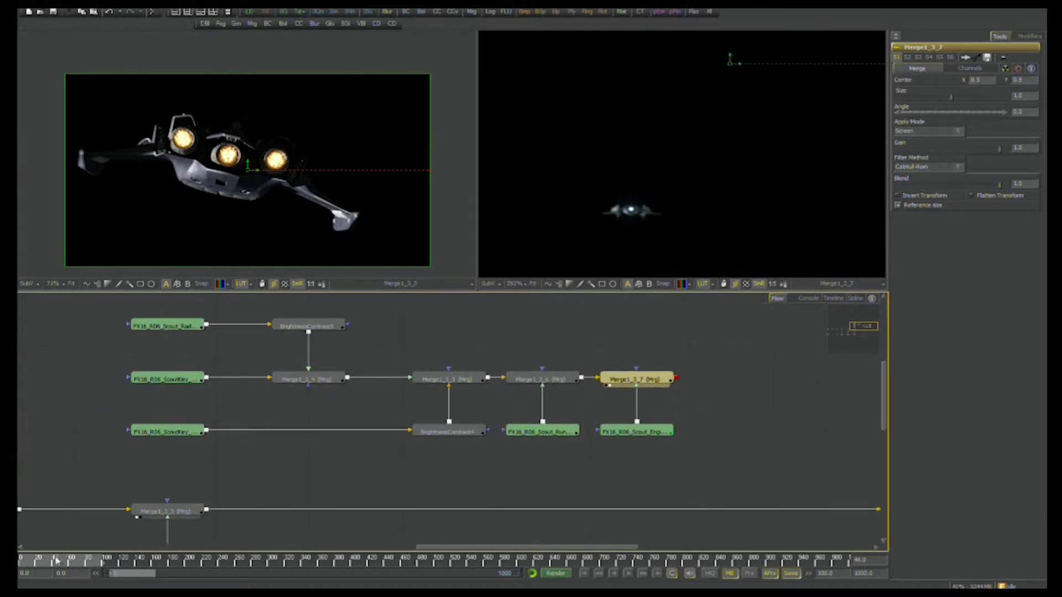
Scrub the composition back to frame 24 to check the small scout ship in the Merge1_3_7 output.
left_click_drag(58, 561, 45, 562)
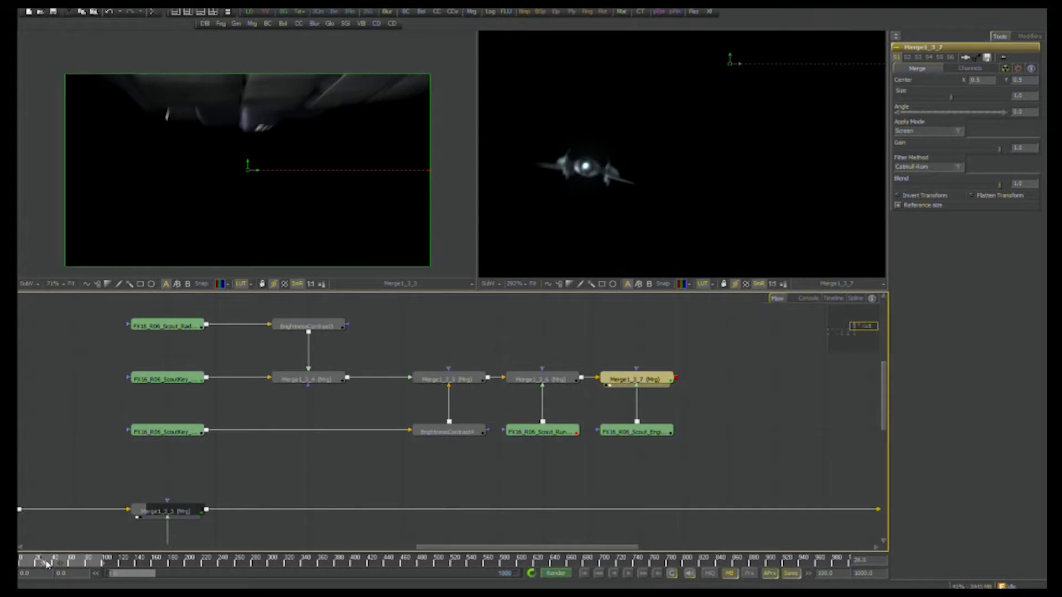
left_click_drag(46, 561, 43, 560)
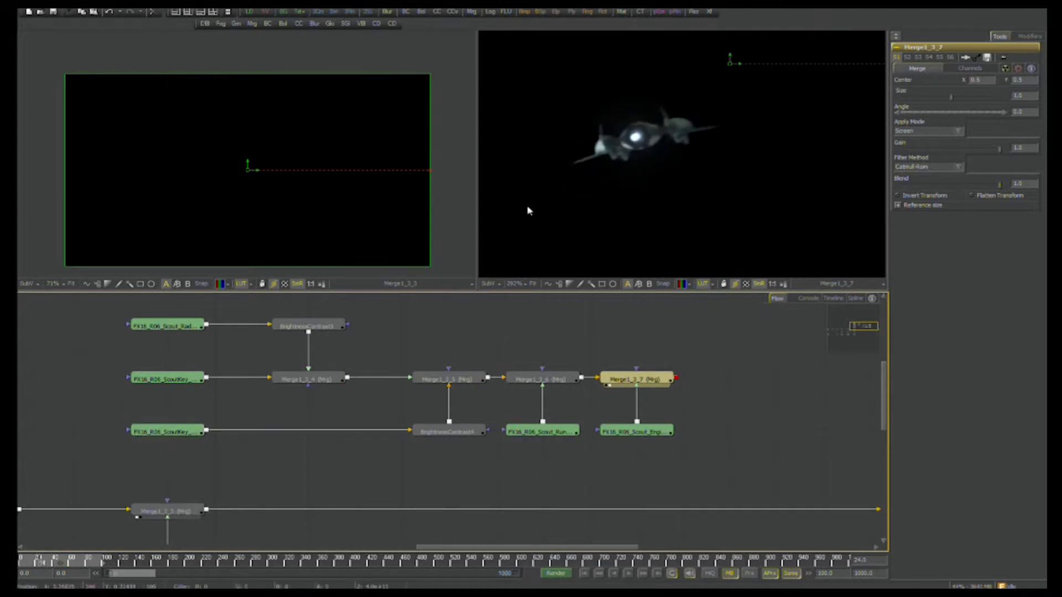
scroll(620, 188, "down", 5)
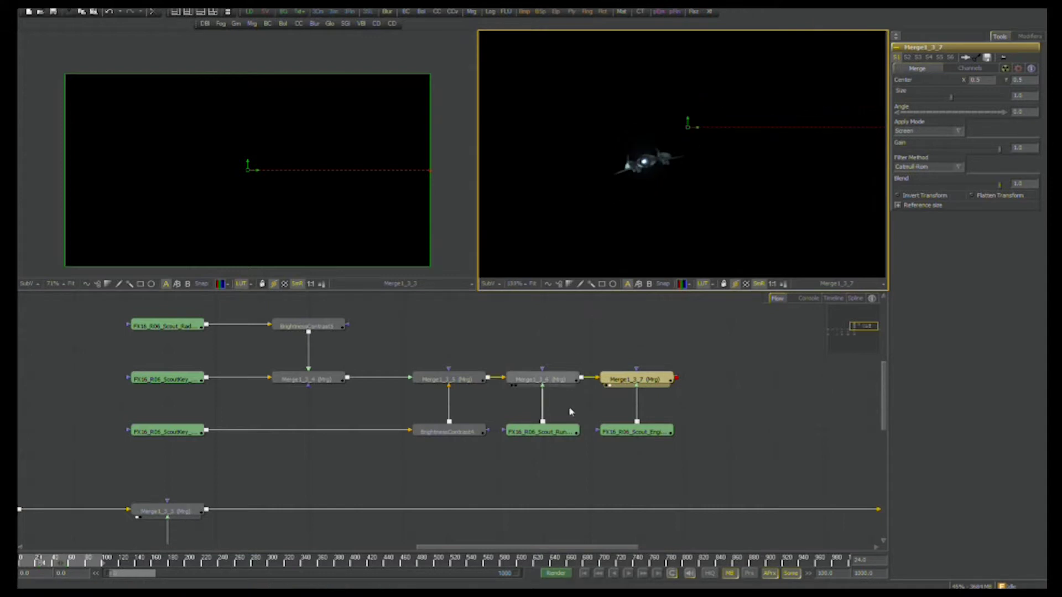
Move the Glow node farther down the main line to make space, and select the Merge1_3_3 node.
left_click_drag(640, 398, 417, 412)
left_click_drag(513, 444, 540, 395)
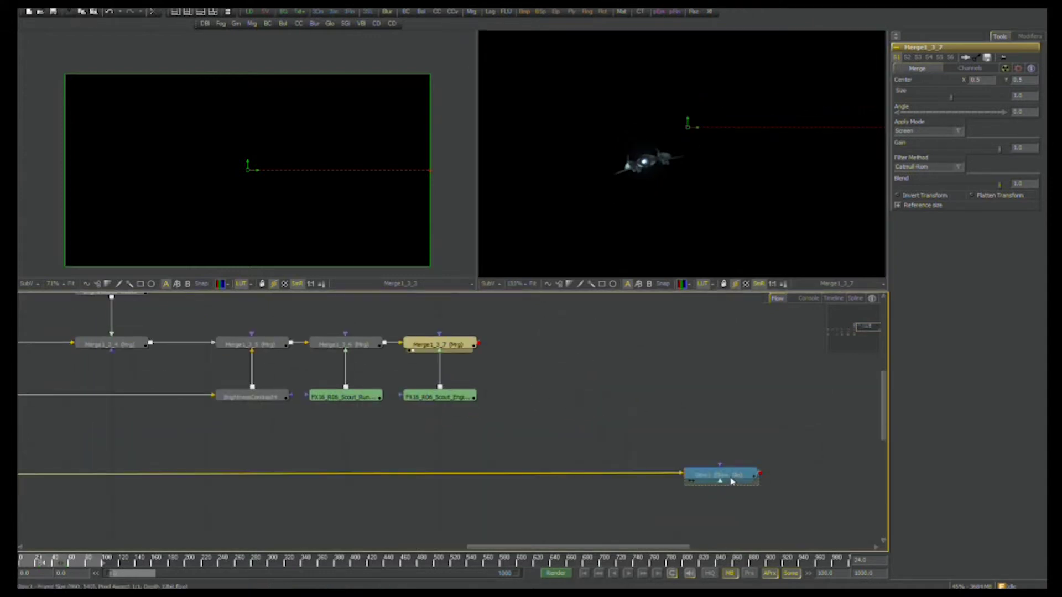
left_click_drag(732, 481, 779, 483)
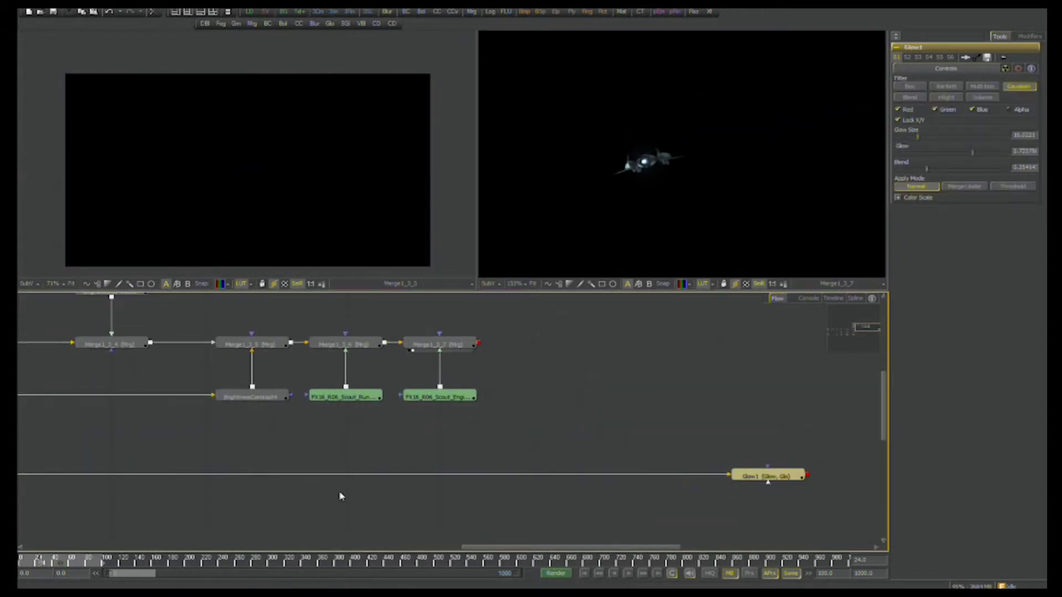
scroll(339, 495, "left", 5)
scroll(339, 496, "down", 1)
left_click(169, 451)
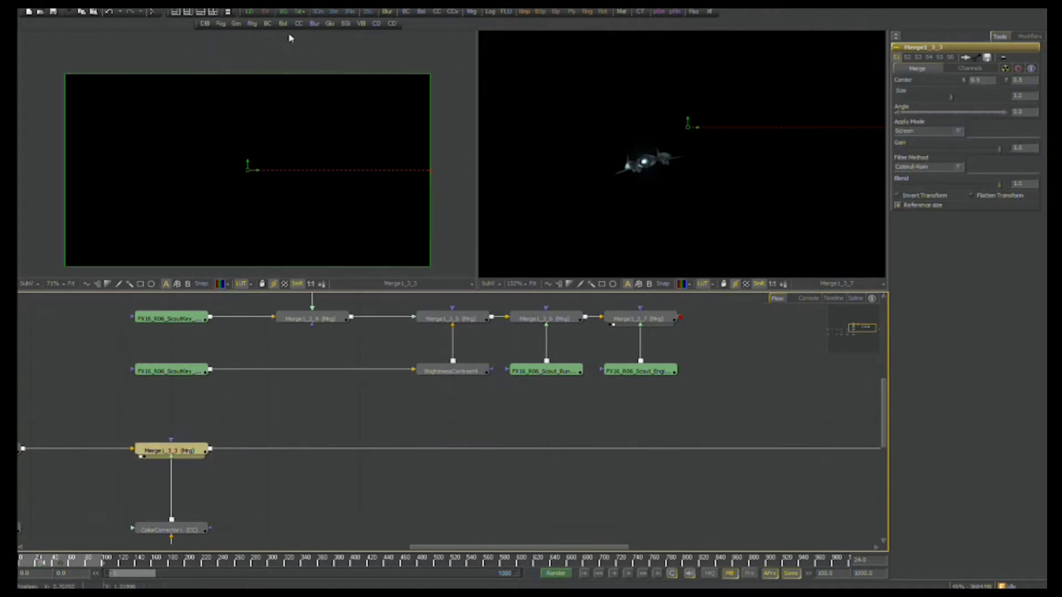
left_click(331, 25)
left_click_drag(282, 450, 517, 462)
key("Delete")
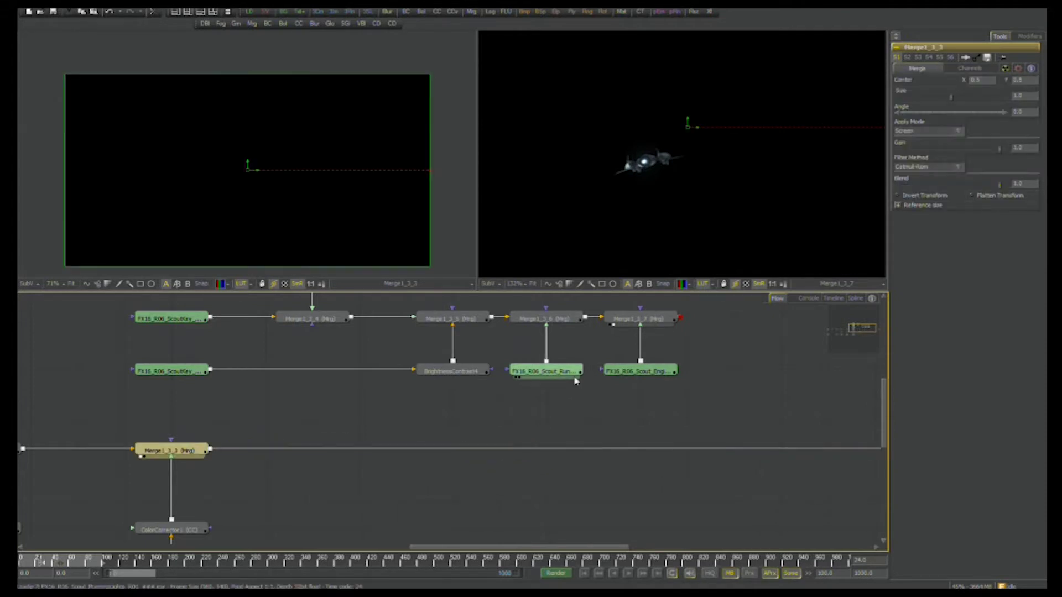
Insert a Merge node between Merge1_3_3 and the Glow node, and connect the Merge1_3_7 output as its second input.
left_click(252, 23)
left_click_drag(276, 450, 759, 459)
left_click_drag(773, 370, 673, 453)
scroll(454, 390, "down", 2)
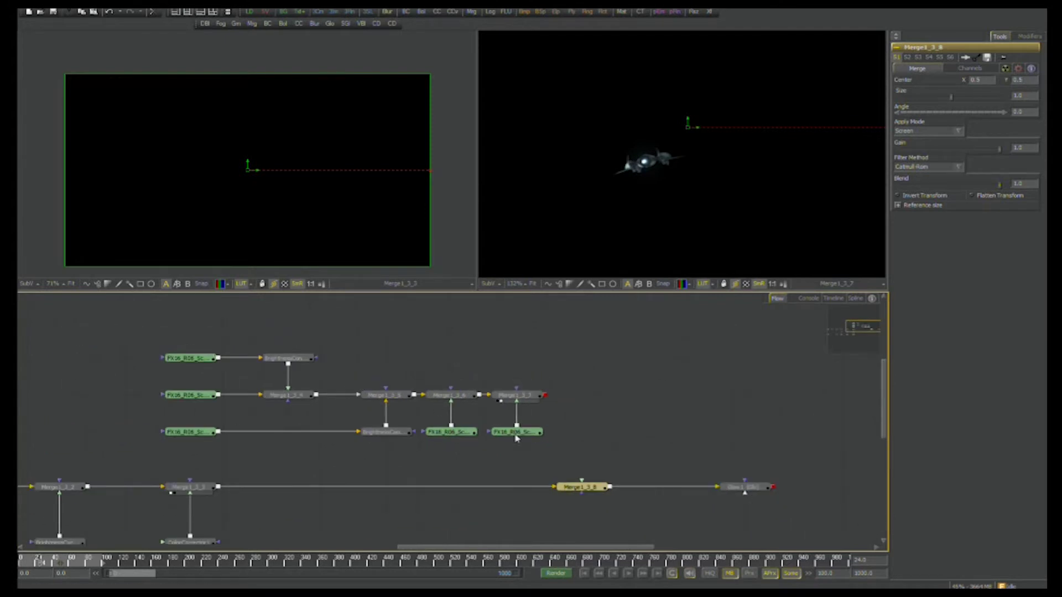
left_click_drag(546, 397, 611, 487)
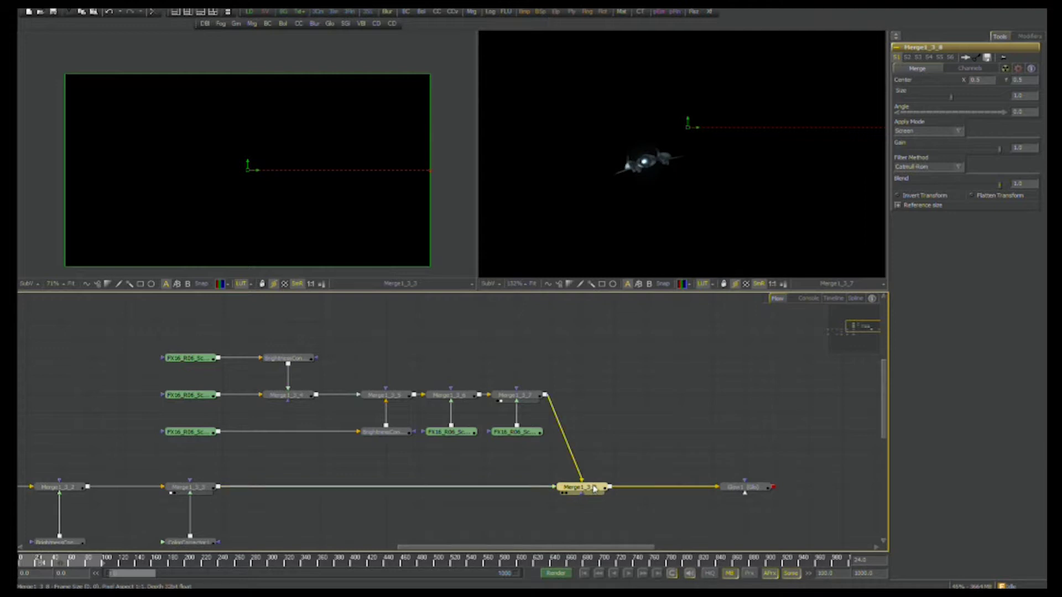
Set the new merge's Apply Mode to Normal and enable its Alpha channel.
left_click(929, 131)
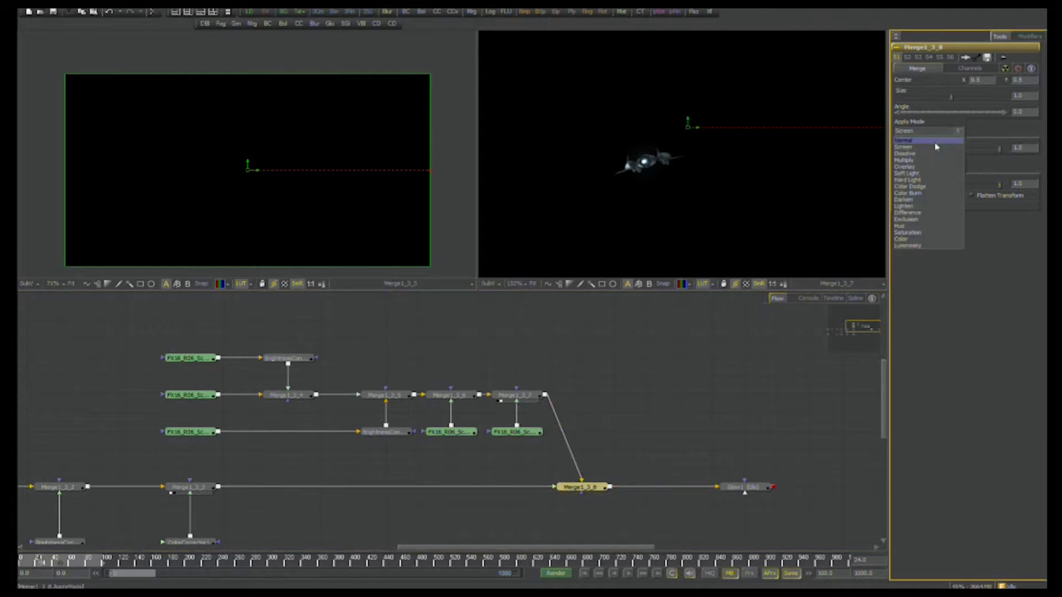
left_click(913, 138)
left_click(593, 488)
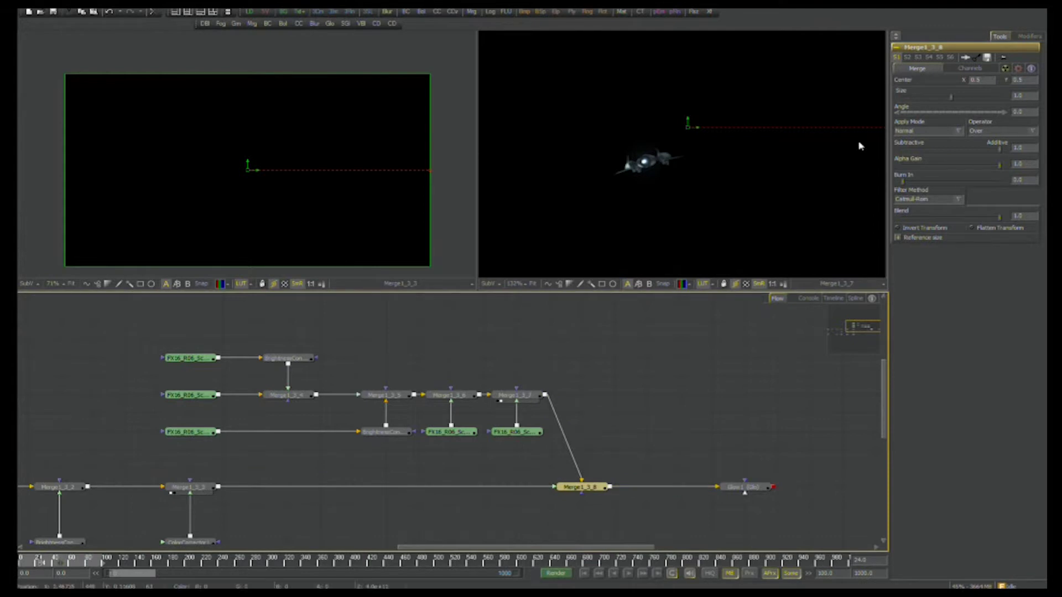
left_click(1009, 95)
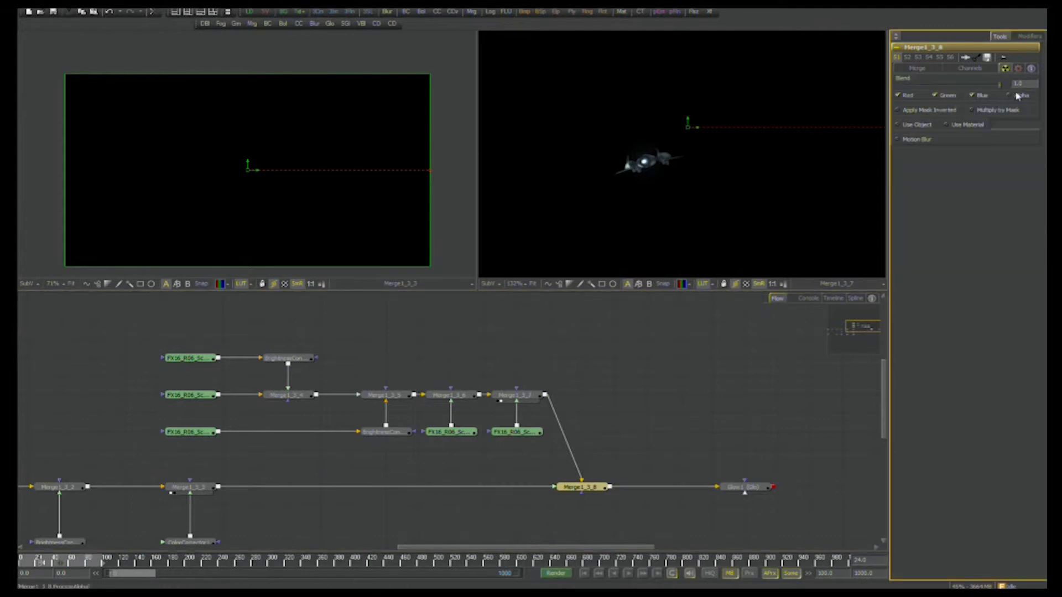
View the new merge and the Glow output over a checker underlay at frame 66 to inspect the alpha.
left_click_drag(595, 488, 592, 232)
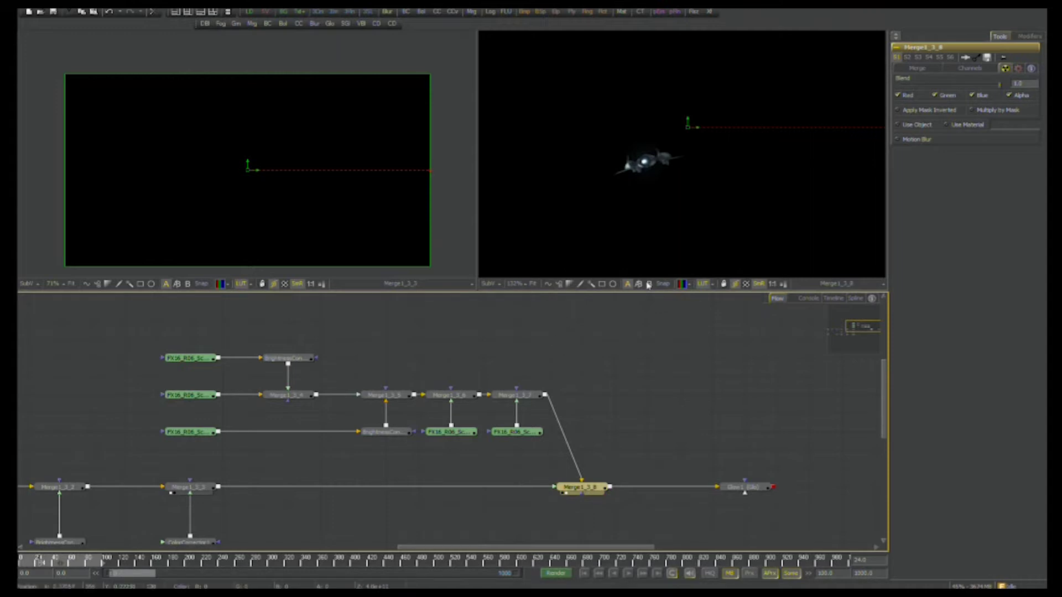
left_click(746, 284)
left_click(76, 562)
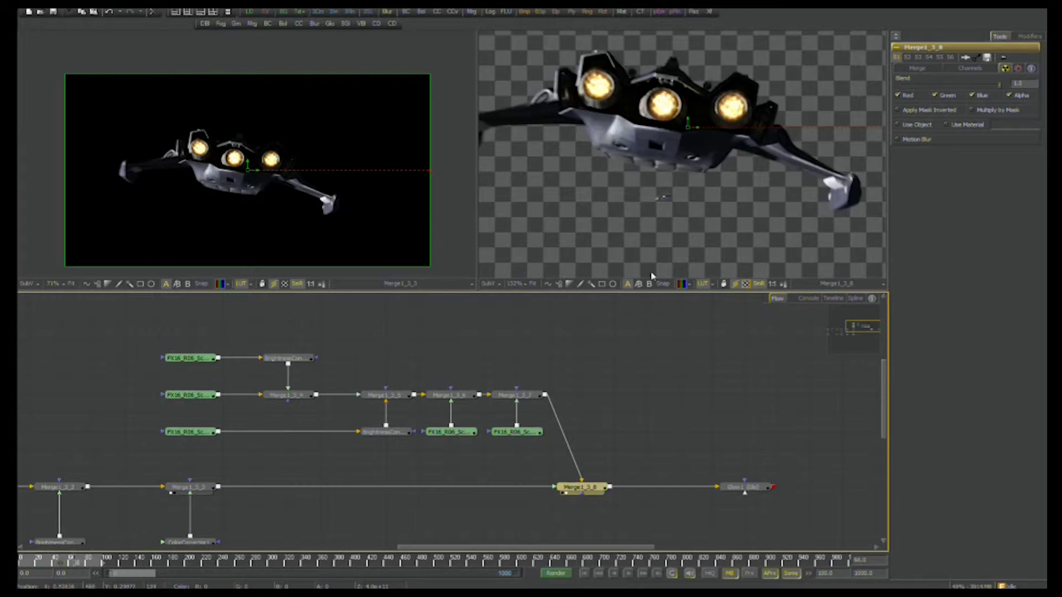
scroll(713, 215, "down", 3)
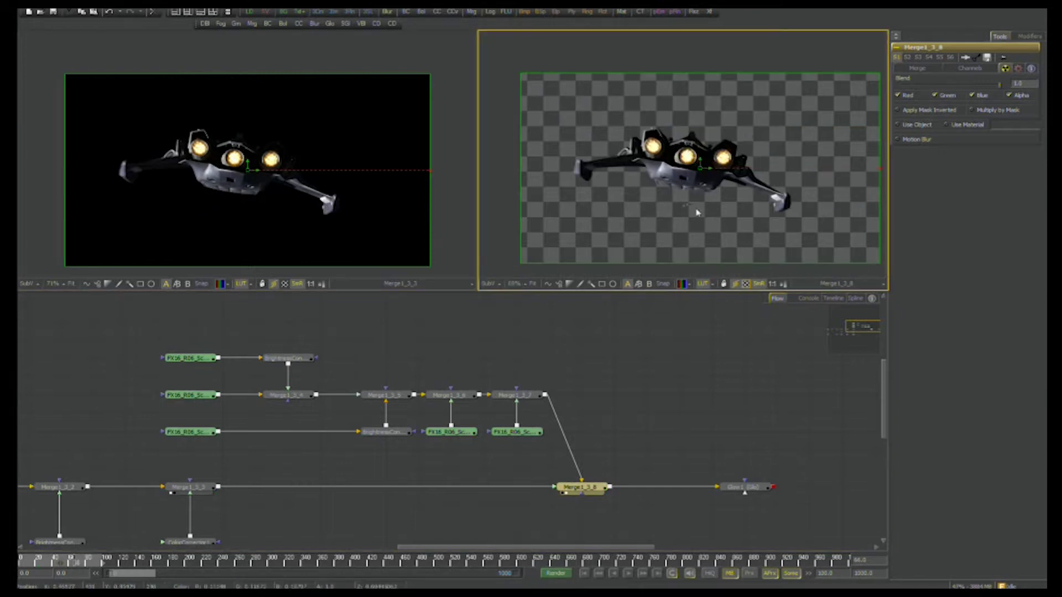
left_click_drag(766, 496, 653, 243)
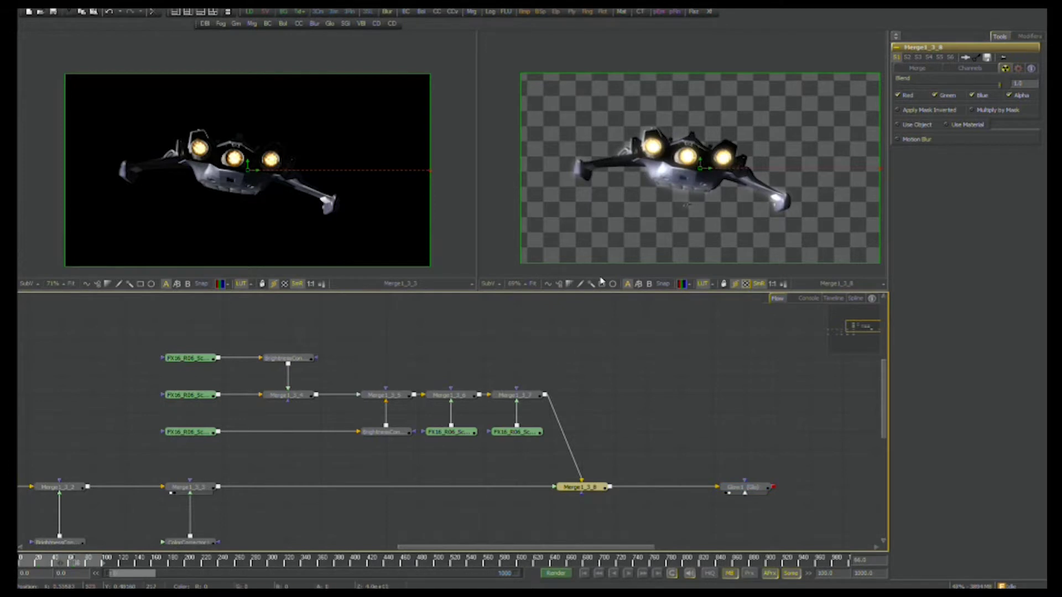
scroll(731, 208, "up", 3)
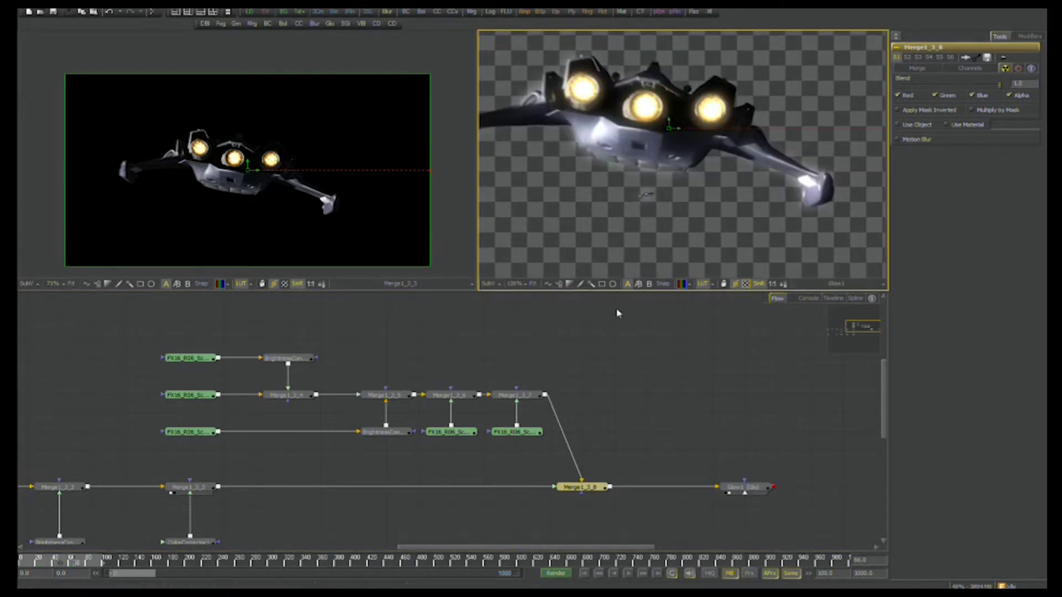
Rearrange the second scout's pass loaders and BrightnessContrast nodes into vertical columns above the merges they feed.
left_click_drag(571, 486, 556, 356)
left_click_drag(489, 432, 486, 343)
left_click_drag(423, 430, 423, 356)
left_click_drag(260, 434, 460, 325)
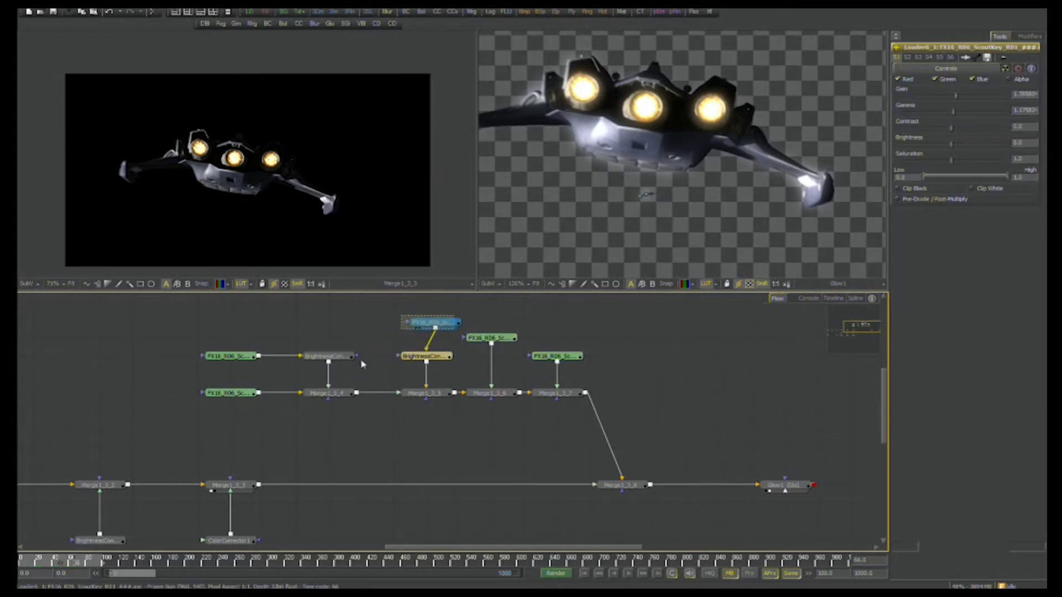
left_click_drag(440, 423, 475, 407)
left_click_drag(526, 321, 524, 311)
left_click_drag(589, 349, 591, 313)
left_click_drag(273, 349, 362, 313)
Move the second scout's whole branch so that Merge1_3_7 sits directly above Merge1_3_8.
left_click_drag(543, 327, 286, 421)
left_click_drag(612, 414, 584, 421)
left_click_drag(656, 458, 619, 413)
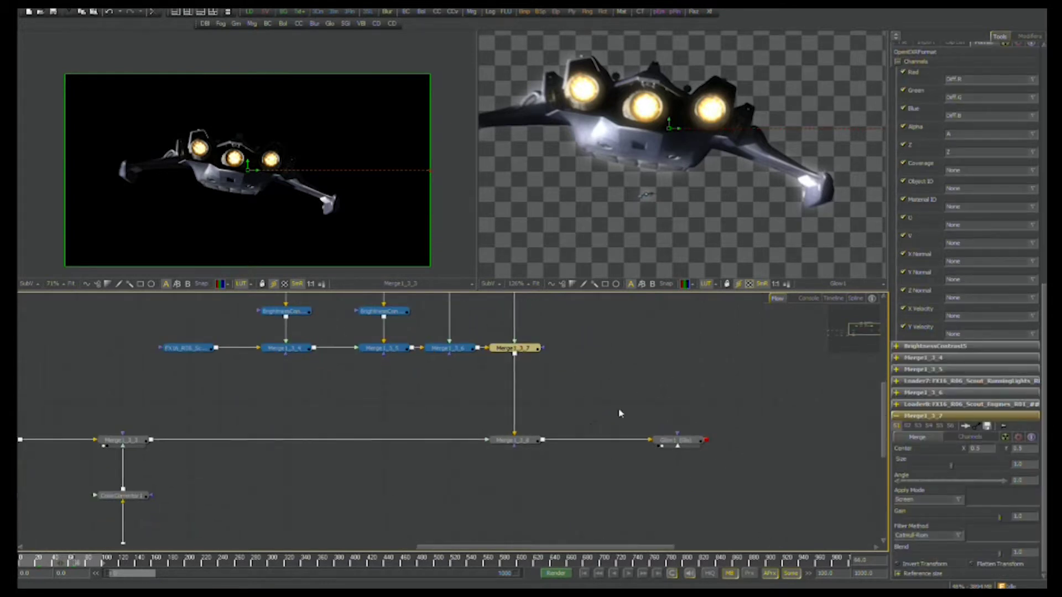
left_click(563, 366)
left_click_drag(578, 384, 497, 421)
scroll(497, 425, "up", 2)
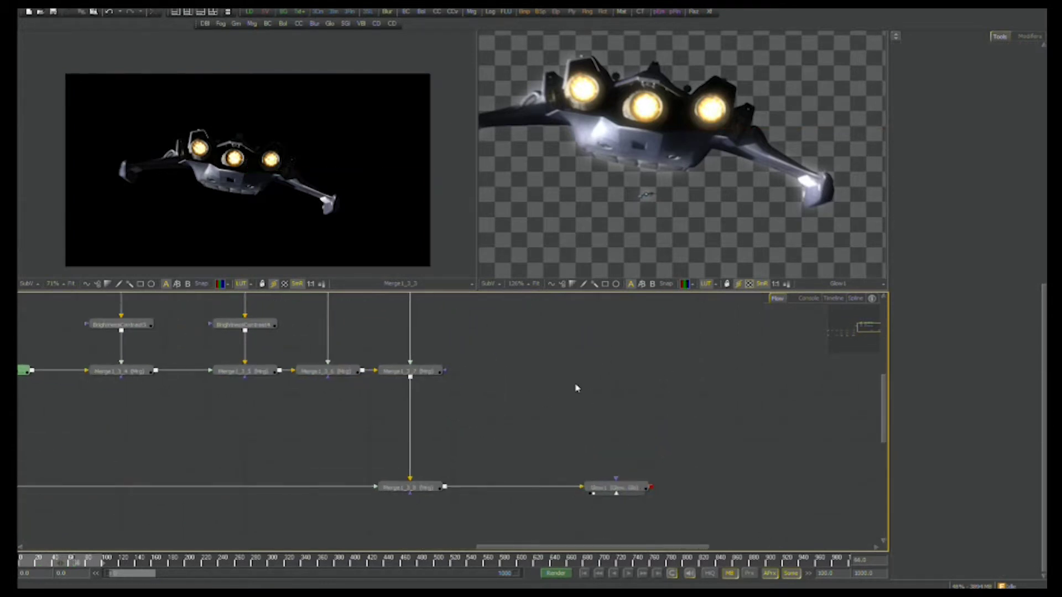
View the Glow output with the checker underlay turned off and the whole frame visible.
left_click_drag(643, 489, 735, 214)
left_click(749, 285)
scroll(676, 225, "down", 3)
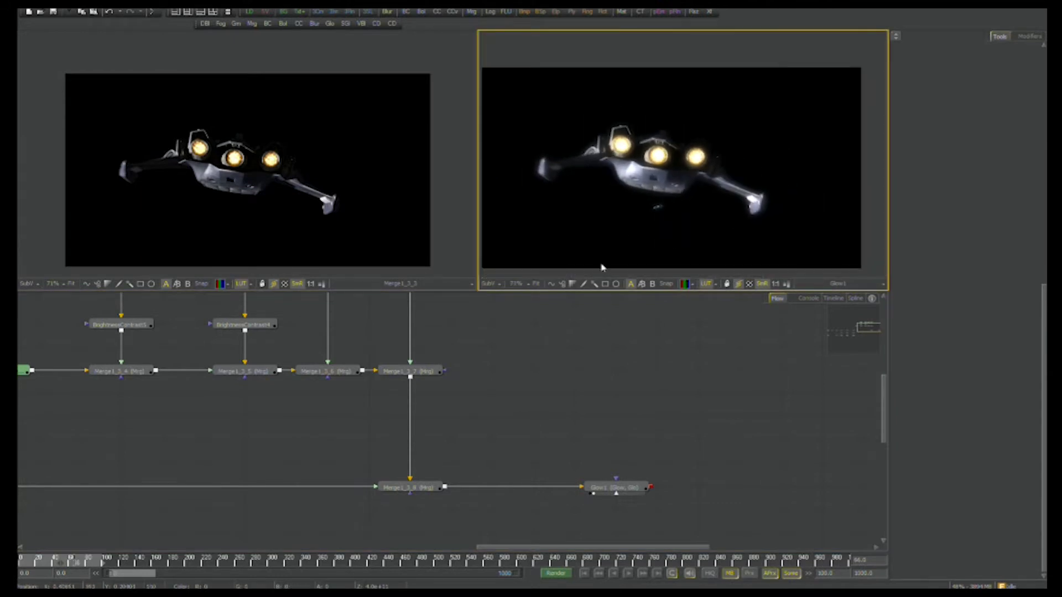
Add a Grain node after the Glow node and connect the Glow output to it.
left_click(614, 488)
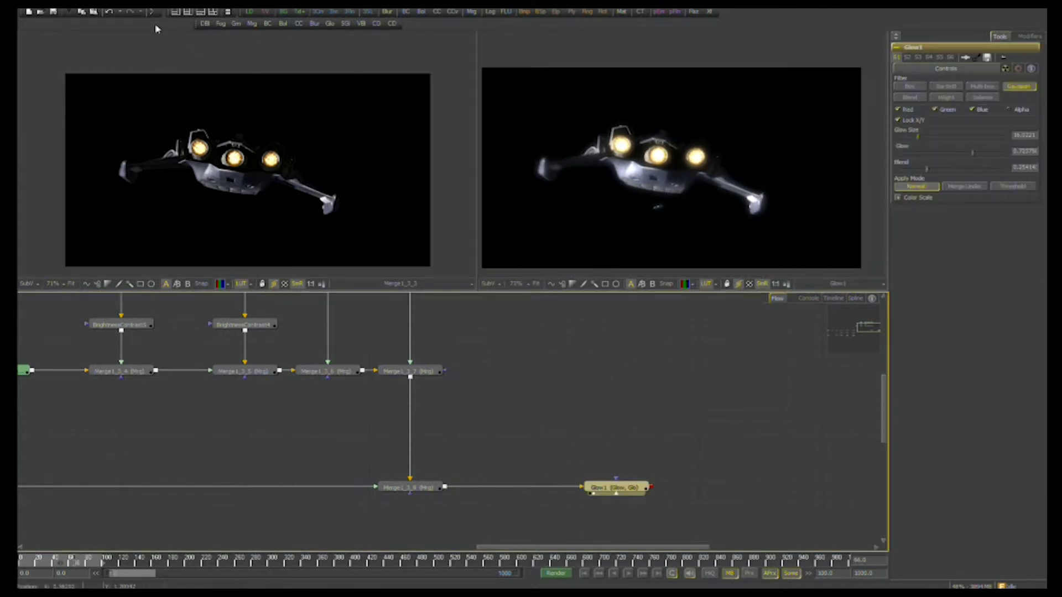
left_click_drag(237, 24, 728, 497)
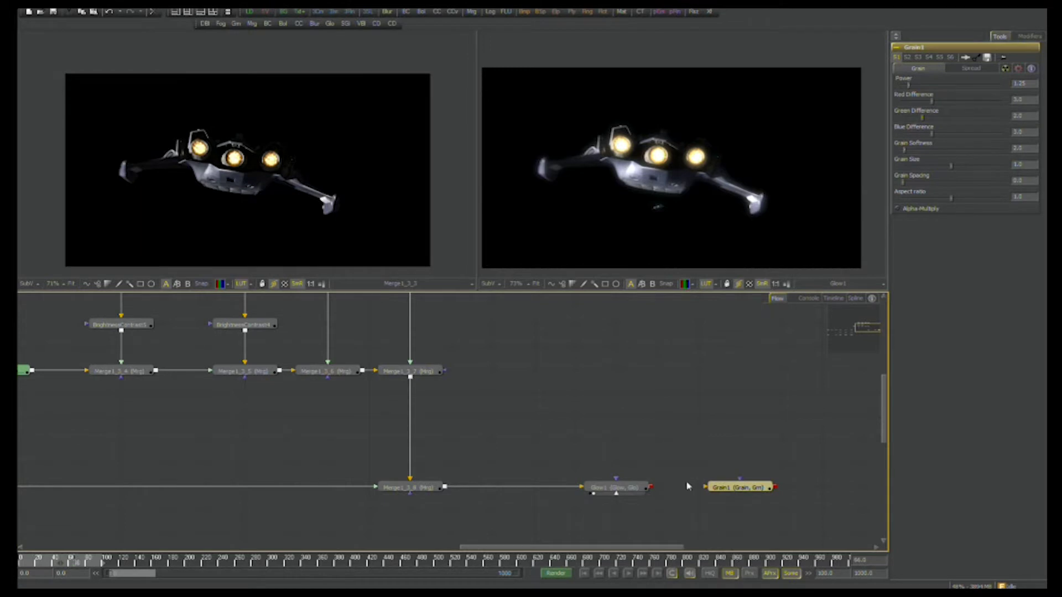
left_click_drag(651, 487, 749, 488)
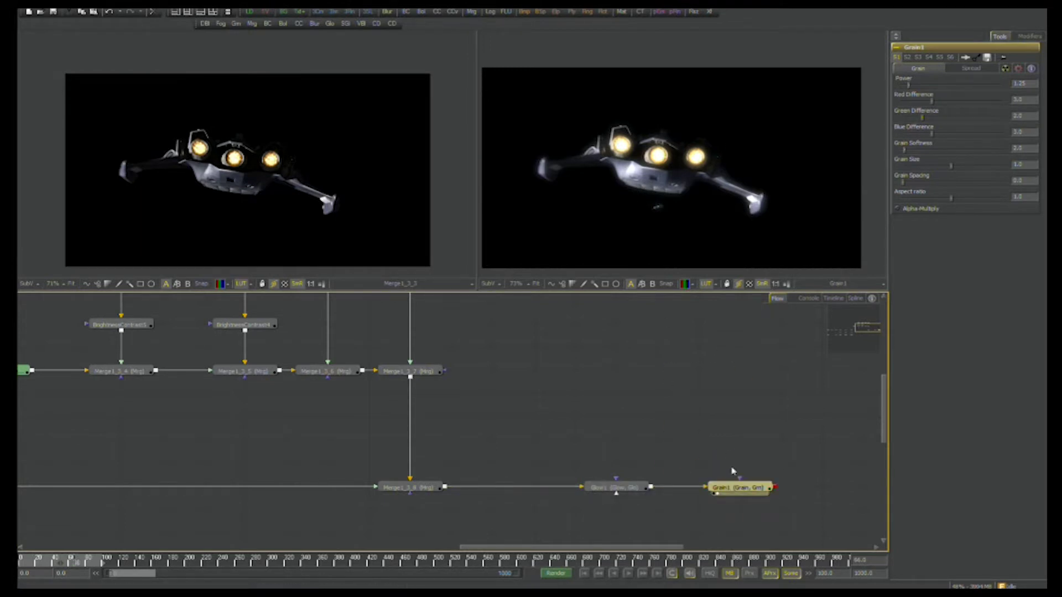
Examine the Grain output close up around the ship's hull and engines.
left_click(659, 208)
scroll(662, 208, "up", 5)
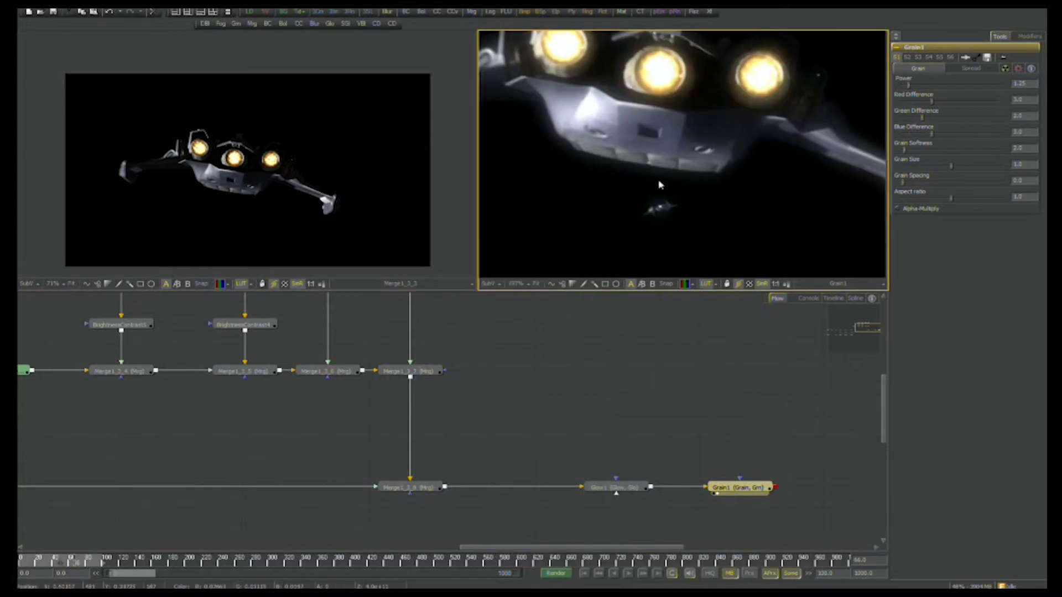
scroll(728, 192, "up", 4)
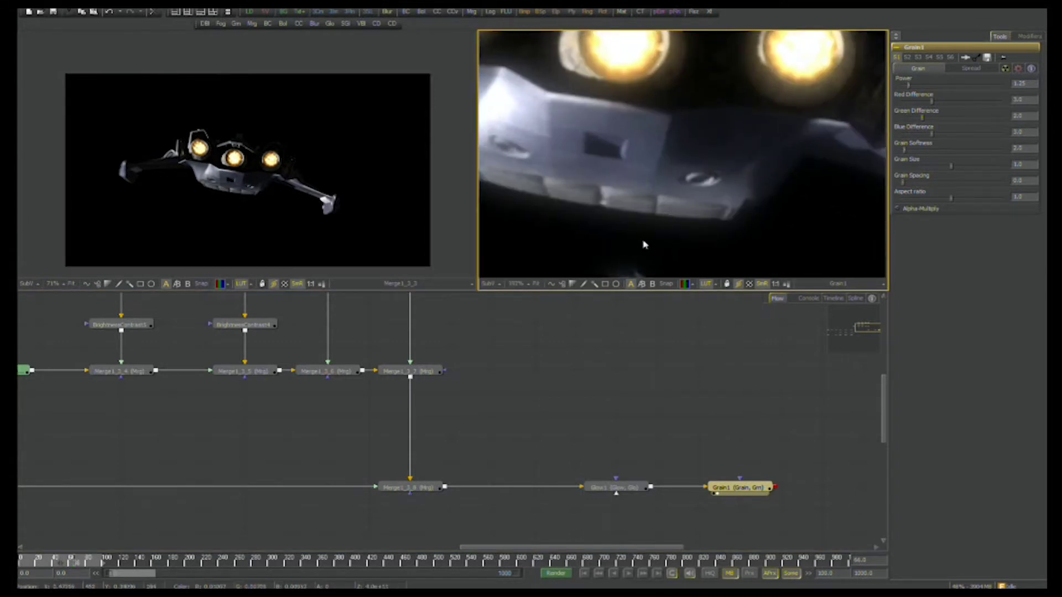
left_click_drag(636, 246, 740, 207)
left_click_drag(697, 177, 735, 233)
left_click_drag(608, 125, 697, 203)
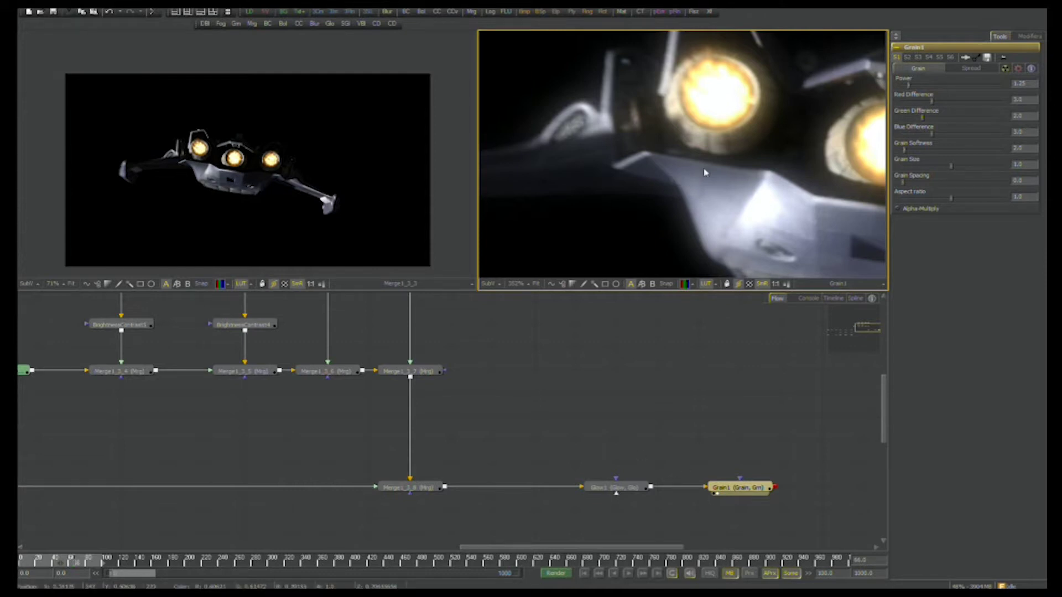
Turn off motion blur and turn on high-quality processing for the preview.
scroll(645, 197, "down", 5)
left_click_drag(742, 198, 690, 188)
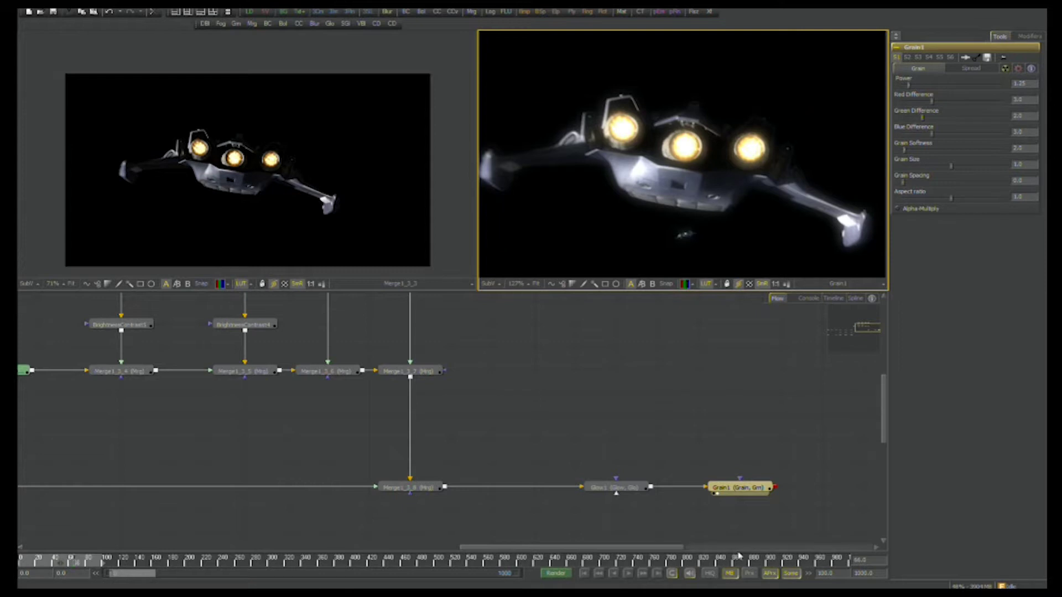
left_click(730, 574)
left_click(711, 574)
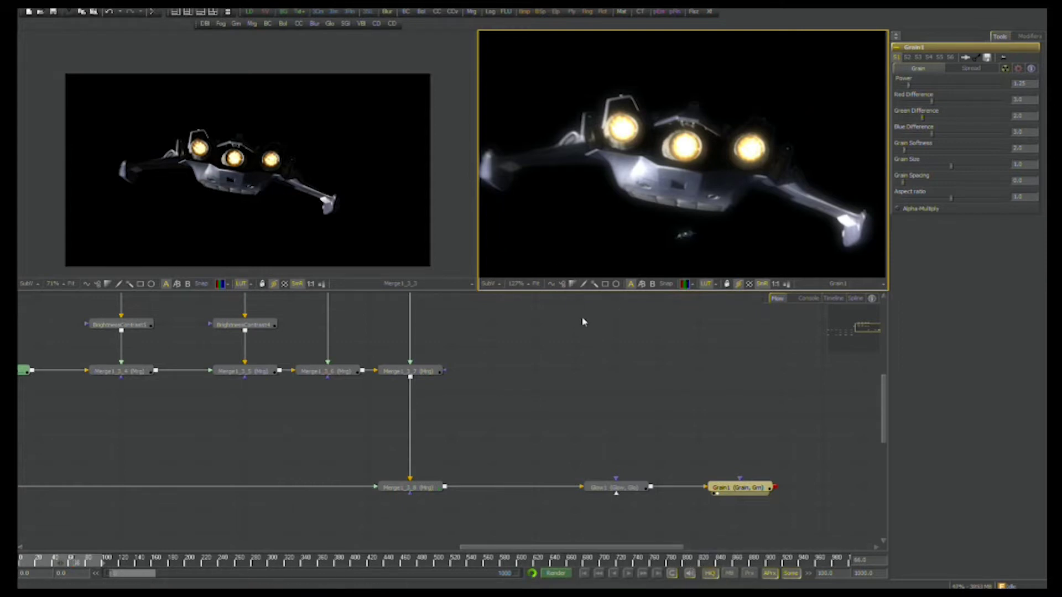
Review the node flow from the first loaders to the Grain node, and examine the high-quality ship image close up.
scroll(570, 406, "down", 3)
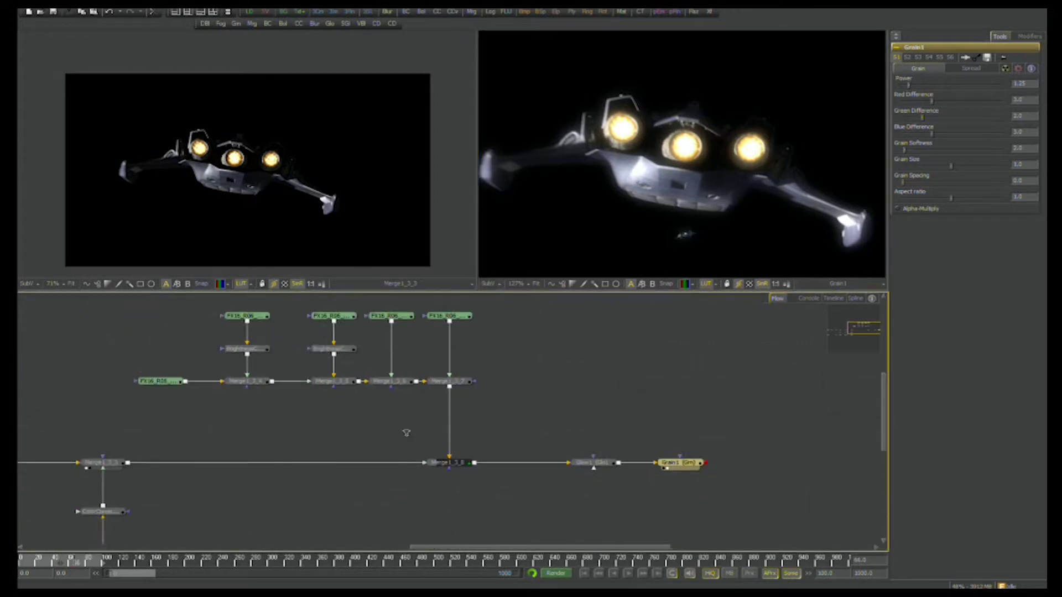
left_click_drag(229, 428, 429, 388)
left_click_drag(217, 427, 201, 391)
scroll(315, 401, "down", 2)
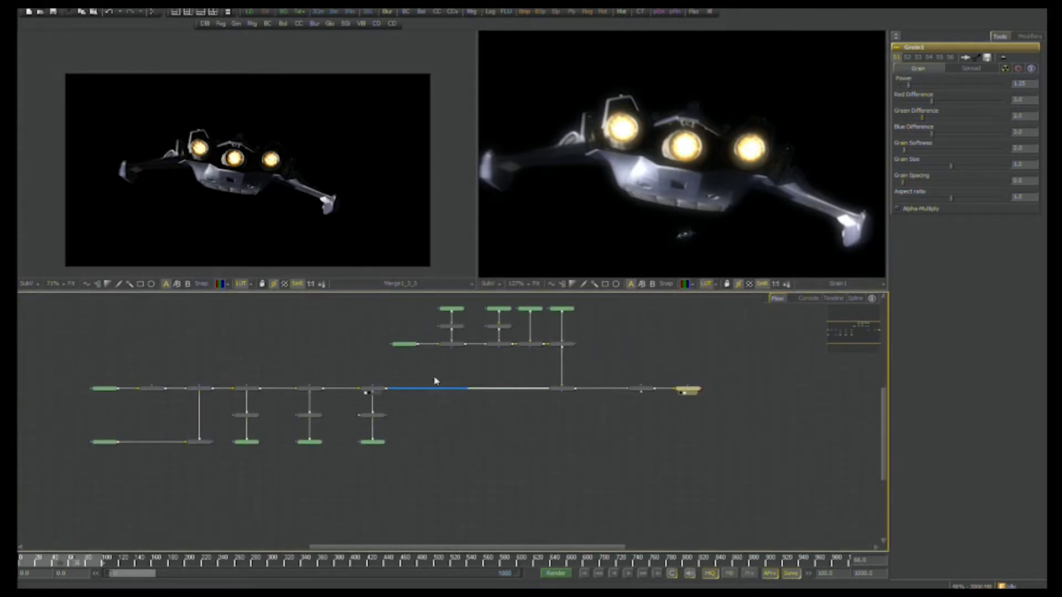
left_click_drag(517, 391, 432, 438)
scroll(513, 432, "up", 3)
left_click_drag(681, 431, 566, 405)
scroll(820, 197, "up", 3)
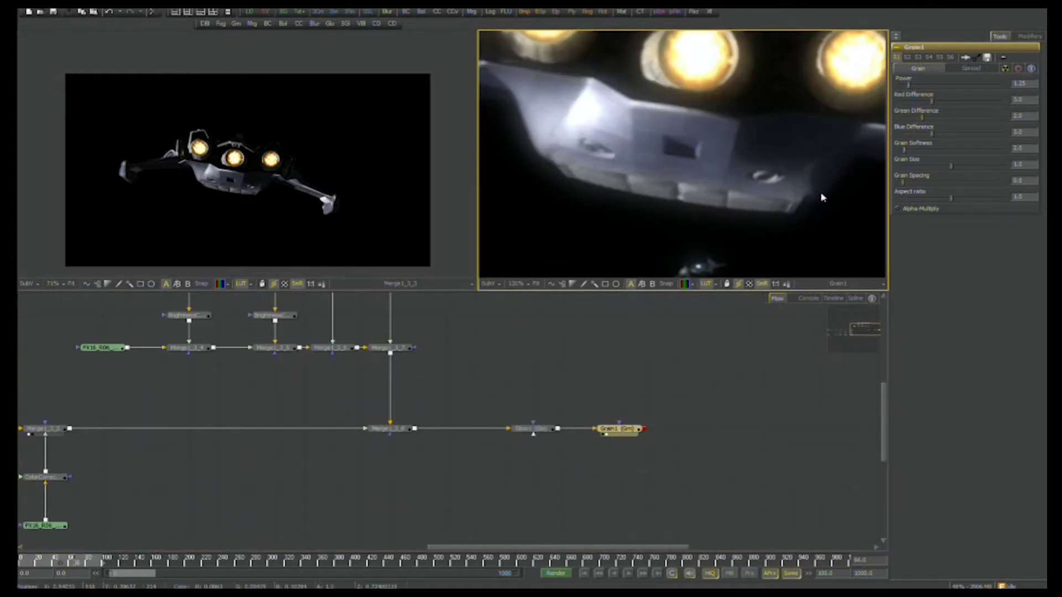
scroll(628, 213, "up", 2)
scroll(628, 214, "up", 4)
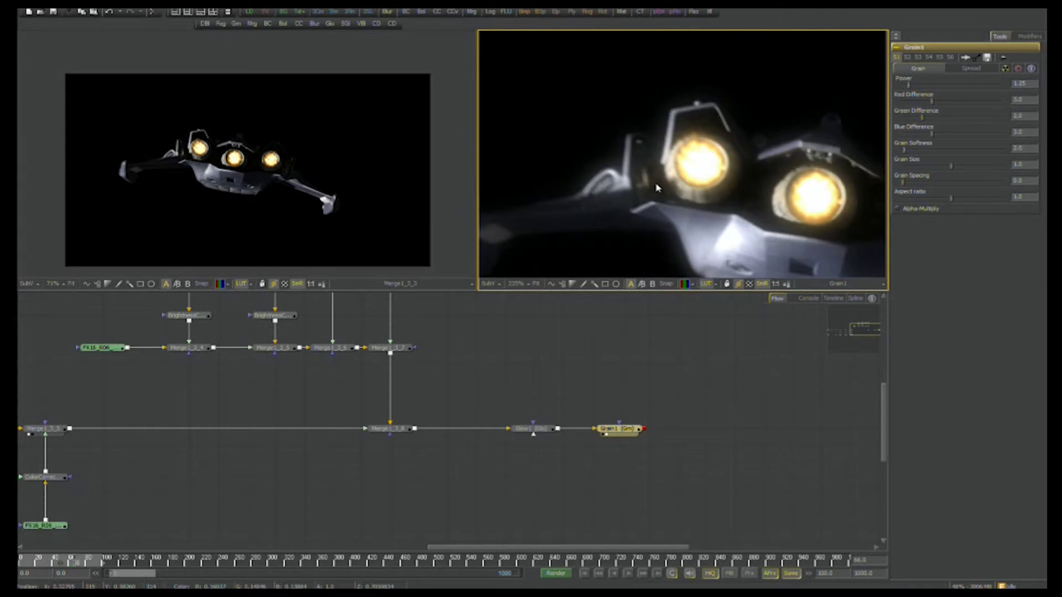
Insert a Resize node between the Glow and Grain nodes and display its output in the second viewer.
left_click_drag(636, 429, 753, 430)
left_click(533, 429)
left_click_drag(693, 11, 623, 429)
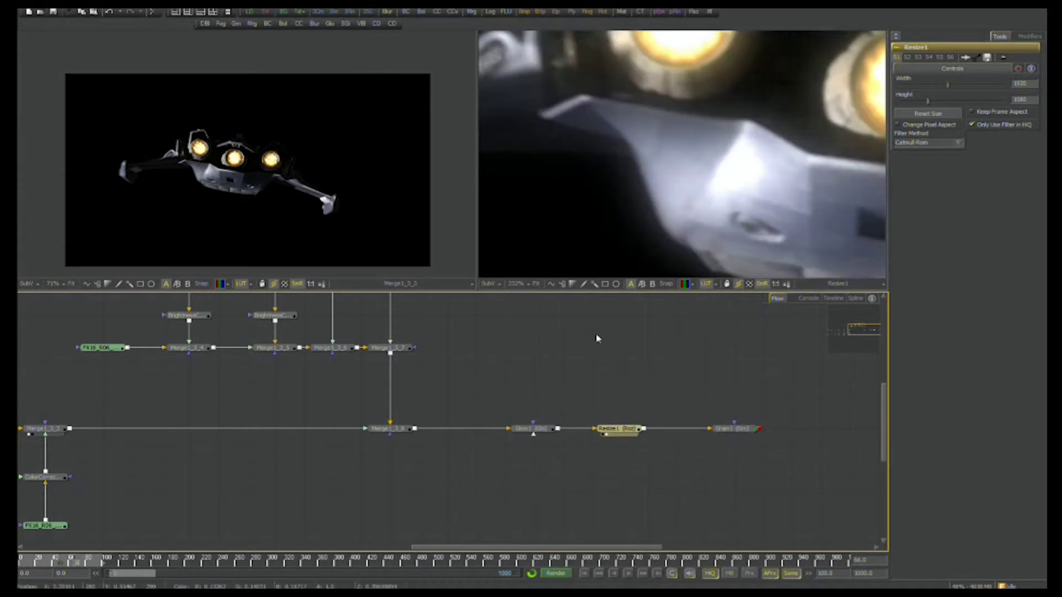
key("2")
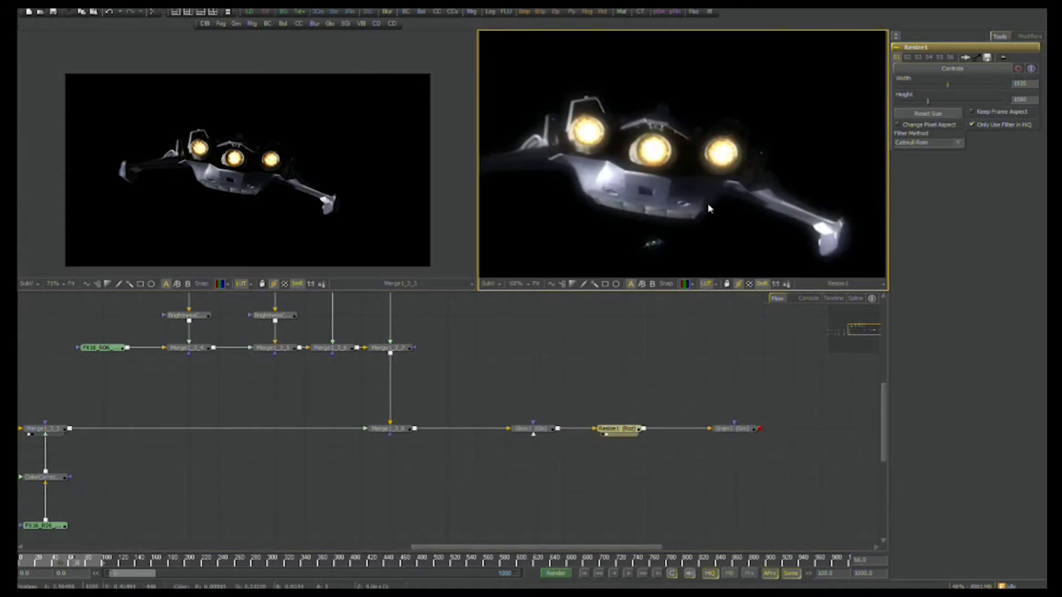
Open a separate full-size viewer on the Grain output and play the shot.
scroll(723, 207, "down", 3)
left_click(149, 8)
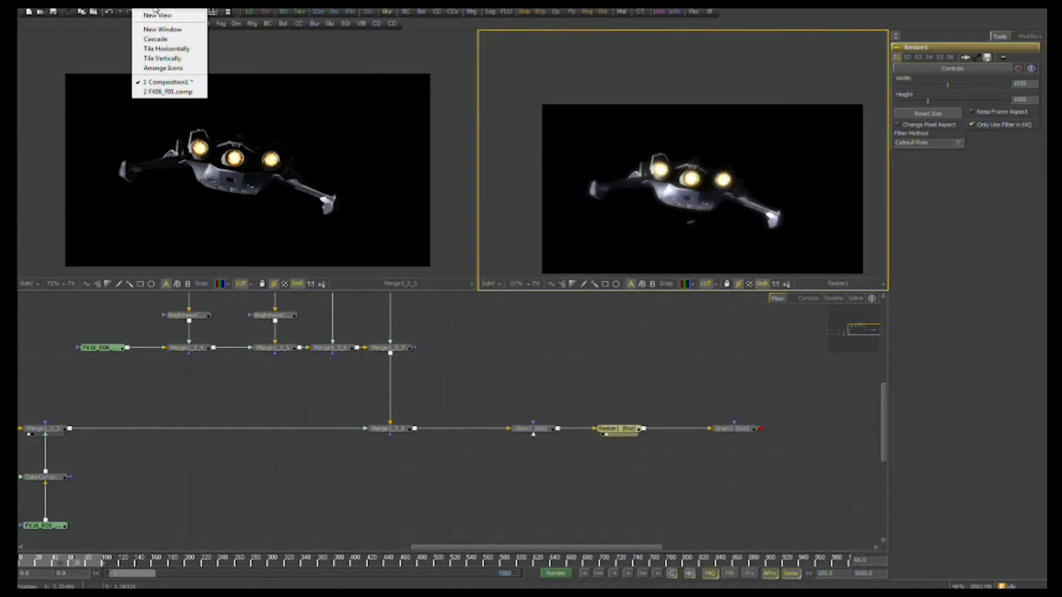
left_click(165, 16)
left_click_drag(733, 429, 387, 72)
left_click(408, 17)
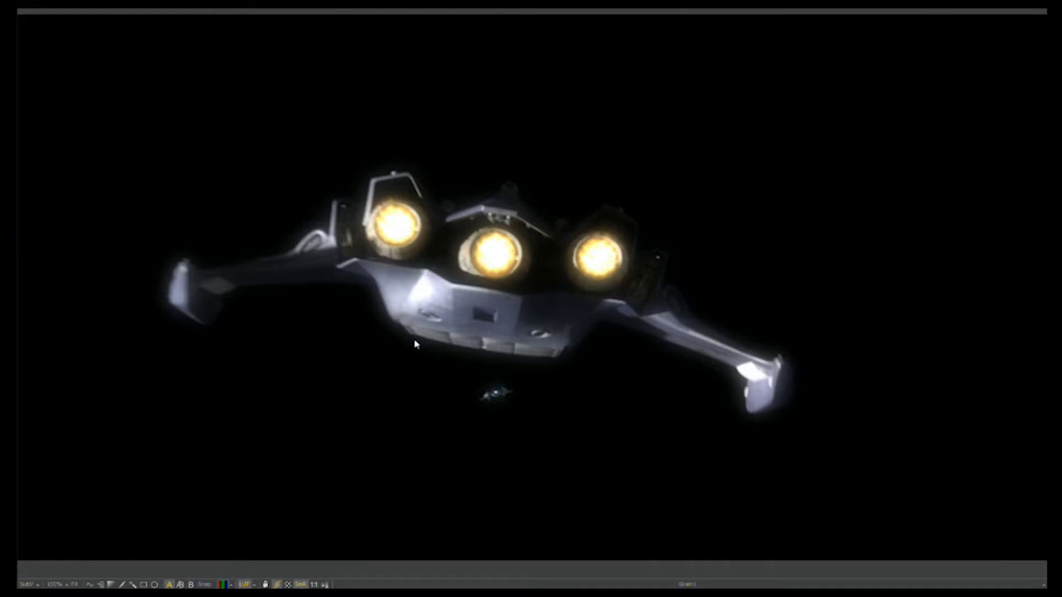
key("space")
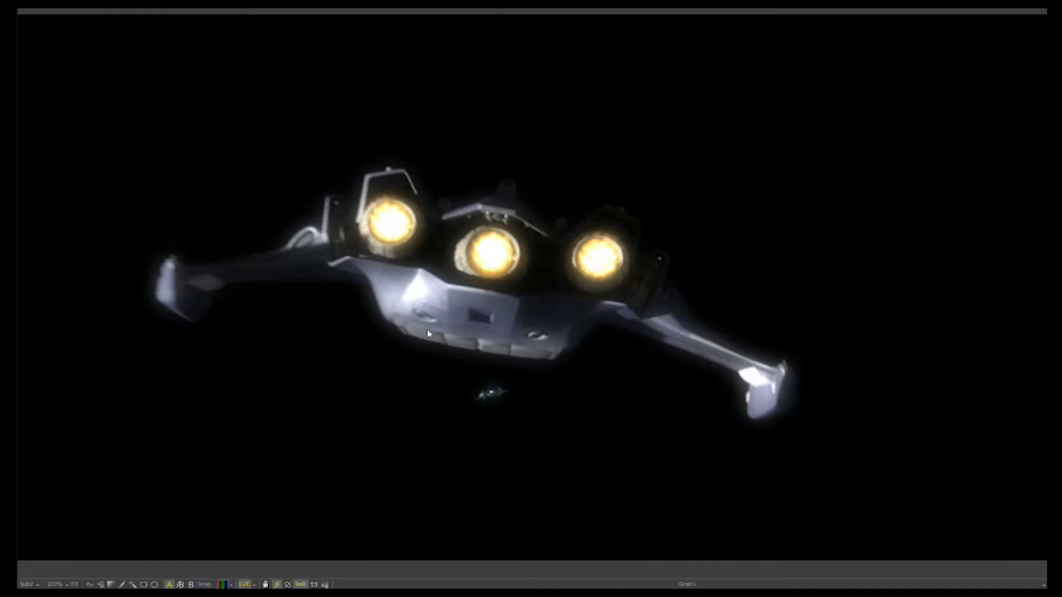
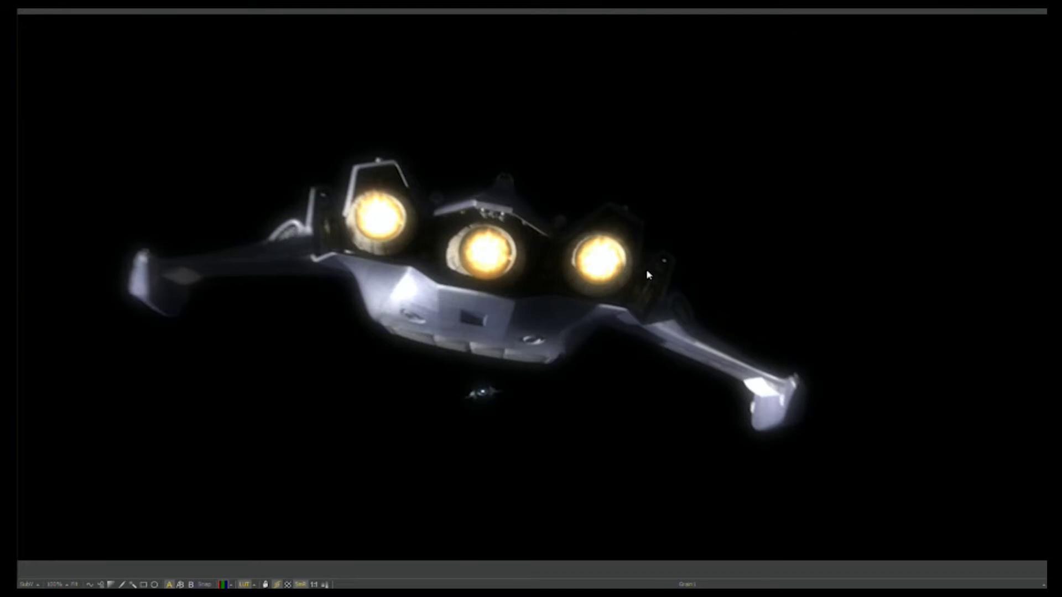
Shrink the separate viewer back to a floating window and compare the scout branch's intermediate outputs in the second viewer.
key("super+Down")
left_click_drag(436, 403, 638, 408)
left_click(311, 352)
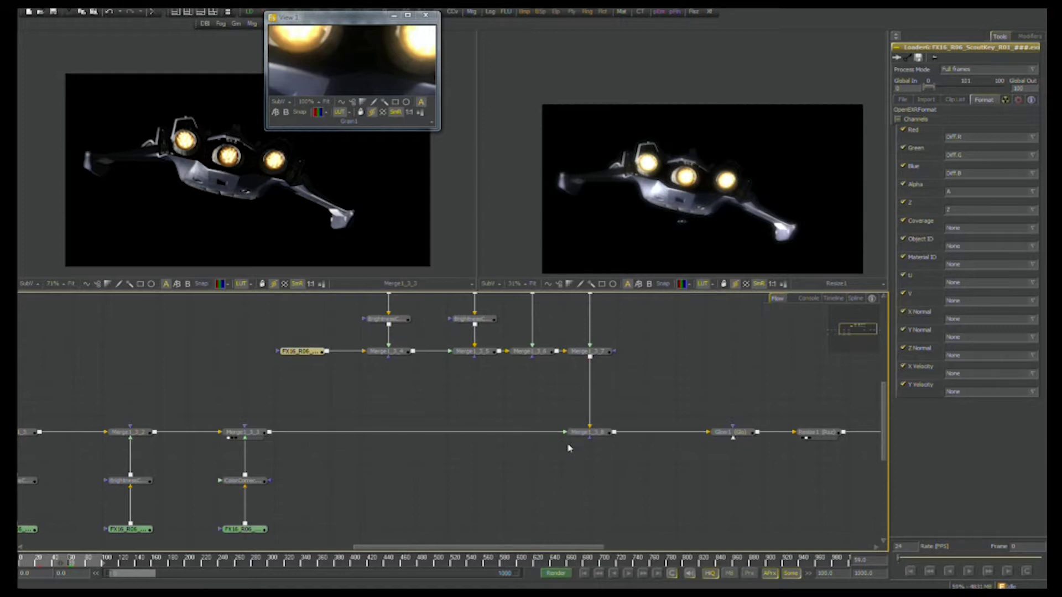
left_click_drag(413, 378, 368, 448)
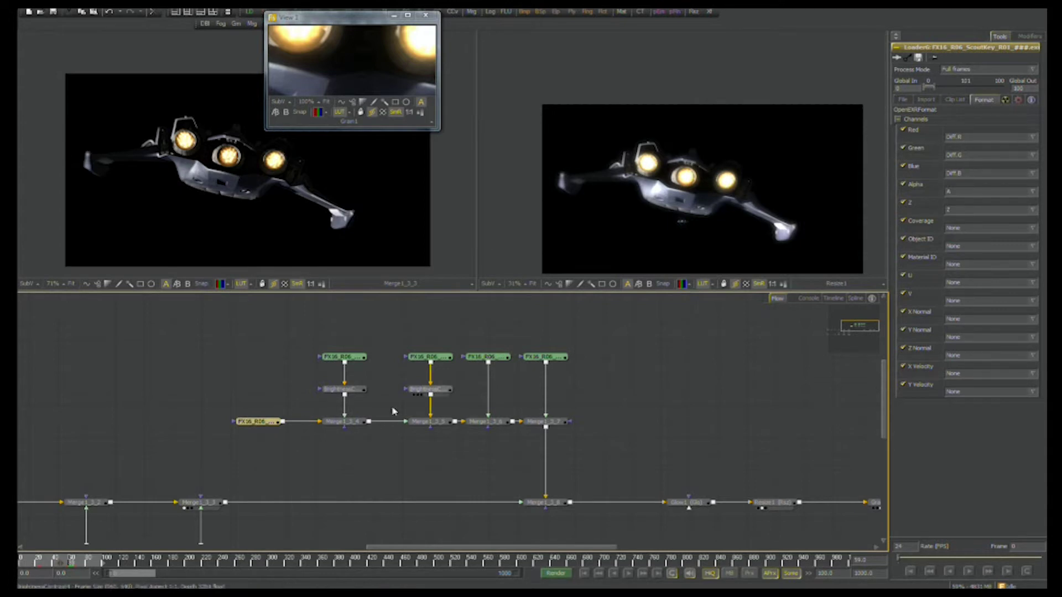
left_click_drag(355, 423, 379, 401)
left_click_drag(433, 355, 553, 232)
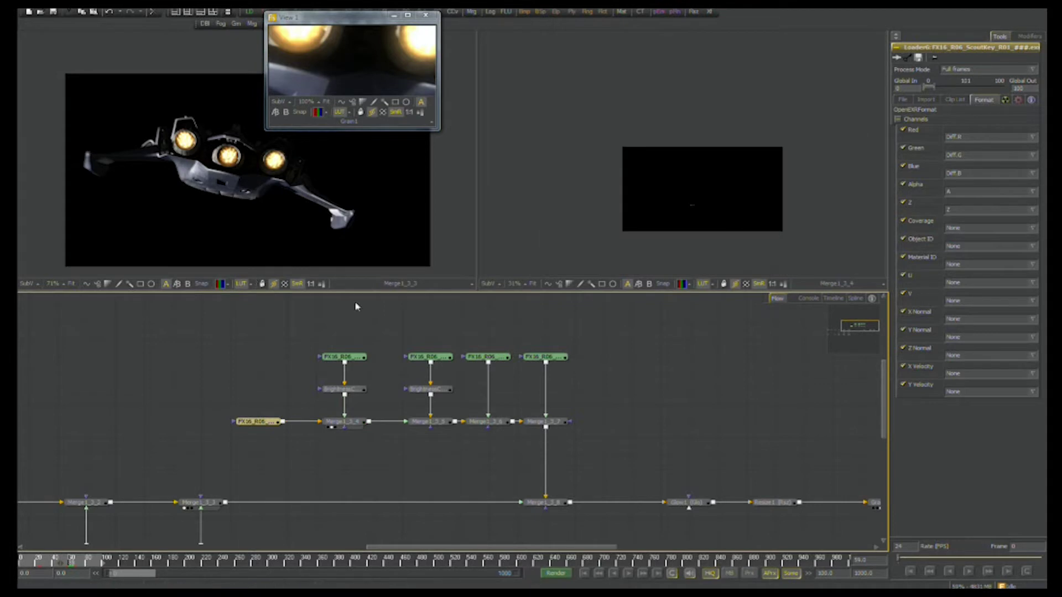
left_click_drag(429, 421, 557, 285)
key("ctrl+z")
Display the final ship merge, Glow and Resize outputs one after another in the second viewer and examine the ship.
scroll(749, 348, "up", 3)
left_click_drag(642, 481, 544, 408)
left_click_drag(498, 459, 608, 249)
left_click_drag(585, 380, 500, 400)
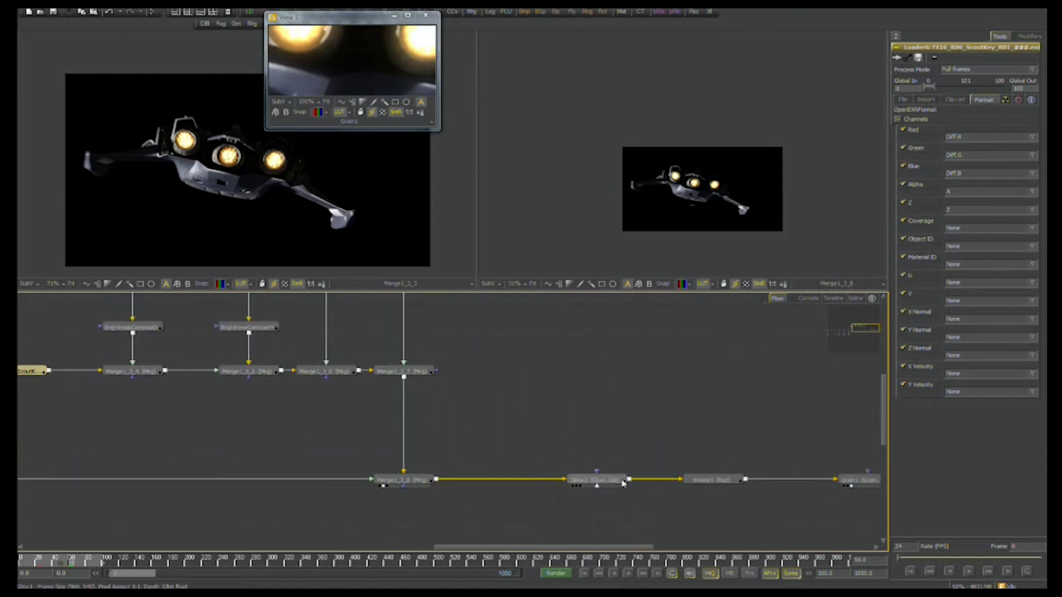
left_click_drag(617, 485, 506, 420)
left_click_drag(607, 415, 609, 248)
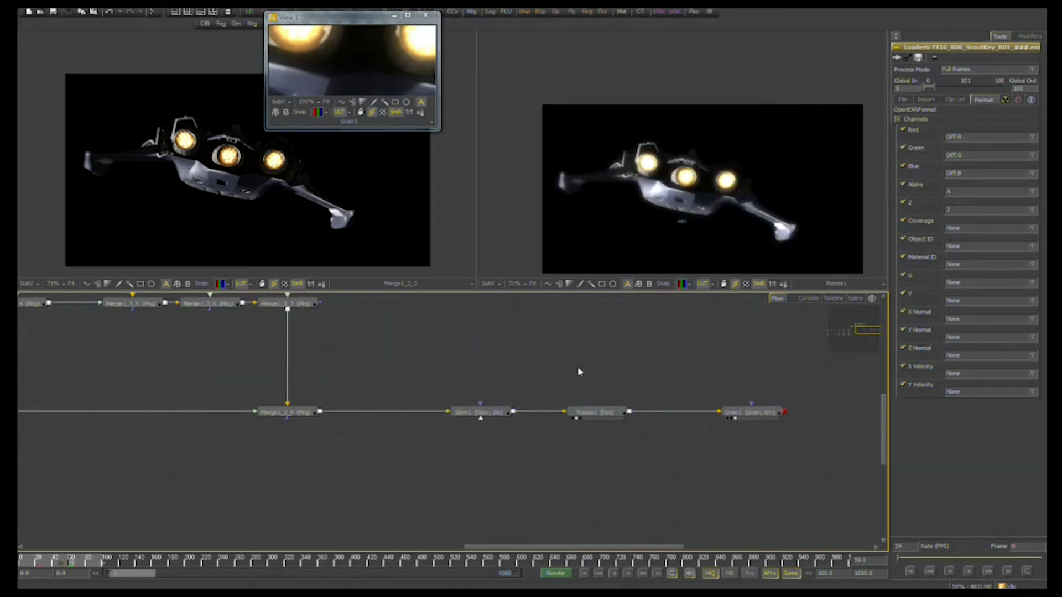
left_click_drag(640, 195, 619, 178)
scroll(620, 182, "up", 2)
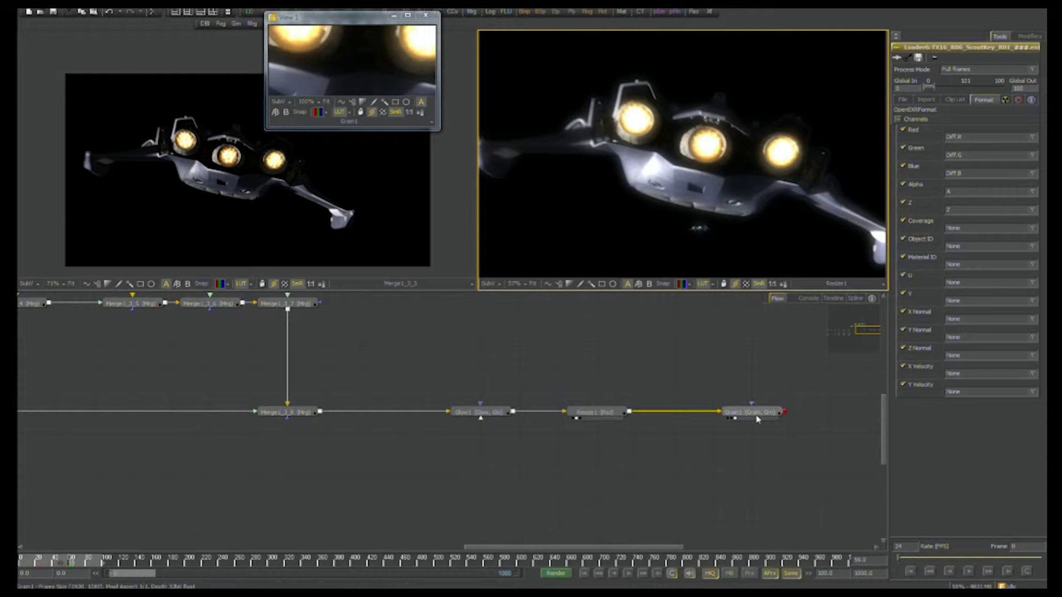
Show the Grain output in the second viewer and close the floating viewer.
left_click_drag(758, 419, 713, 233)
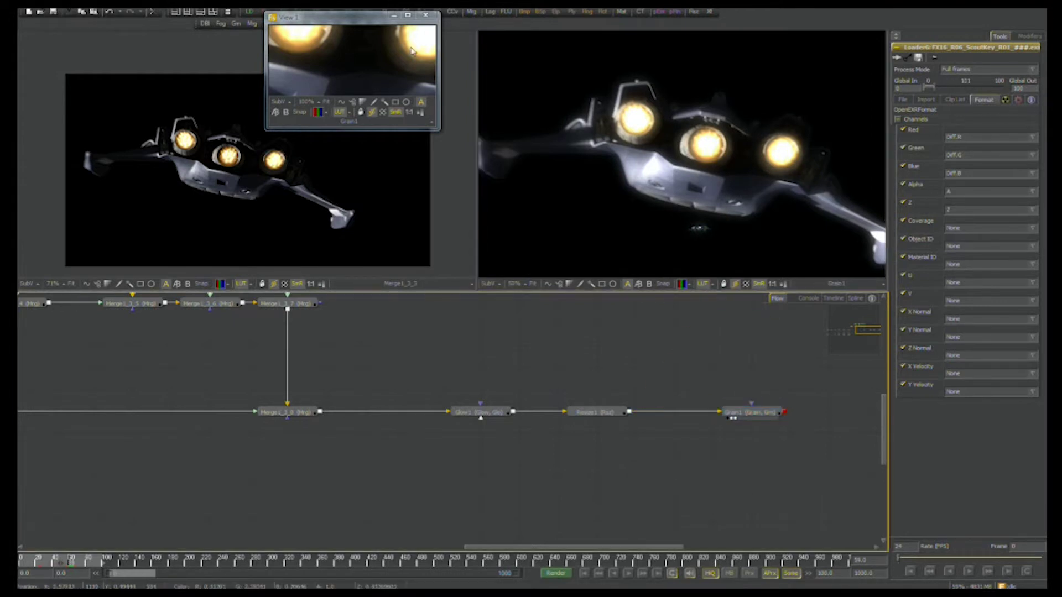
left_click(425, 15)
left_click_drag(642, 362, 713, 249)
mouse_move(704, 201)
left_mouse_down()
mouse_move(636, 337)
mouse_move(685, 202)
mouse_move(701, 200)
left_mouse_up()
scroll(702, 200, "down", 2)
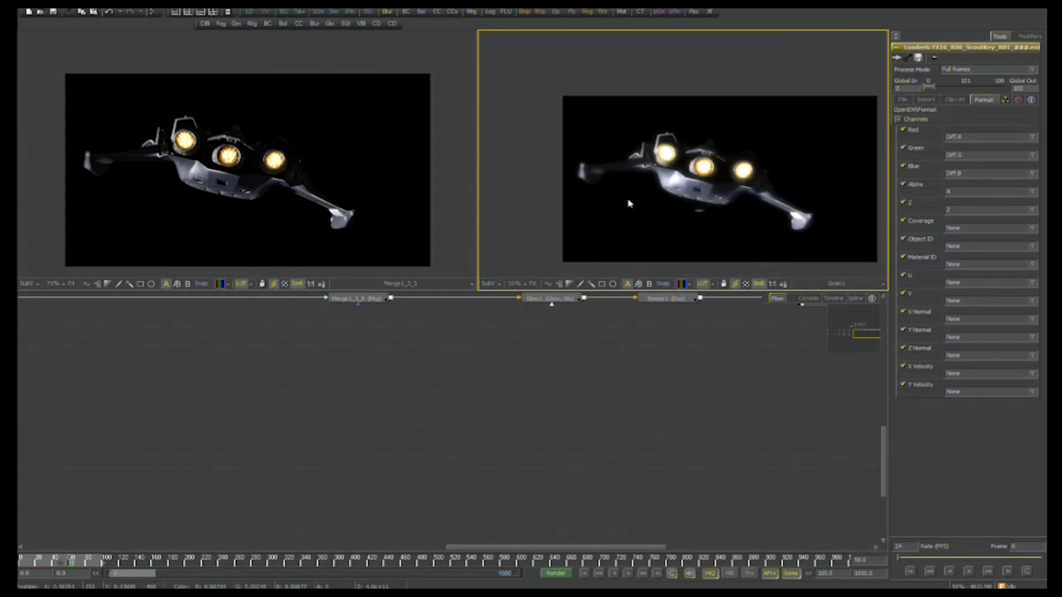
Add a Loader in the empty area above the Glow node and load the FX16_R06_StarProStars_R01 image sequence from the FX16_R06 renders.
scroll(629, 203, "down", 1)
left_click_drag(570, 358, 577, 446)
left_click_drag(585, 349, 474, 380)
left_click_drag(428, 348, 453, 403)
scroll(455, 411, "down", 1)
left_click_drag(249, 11, 505, 355)
left_click(601, 180)
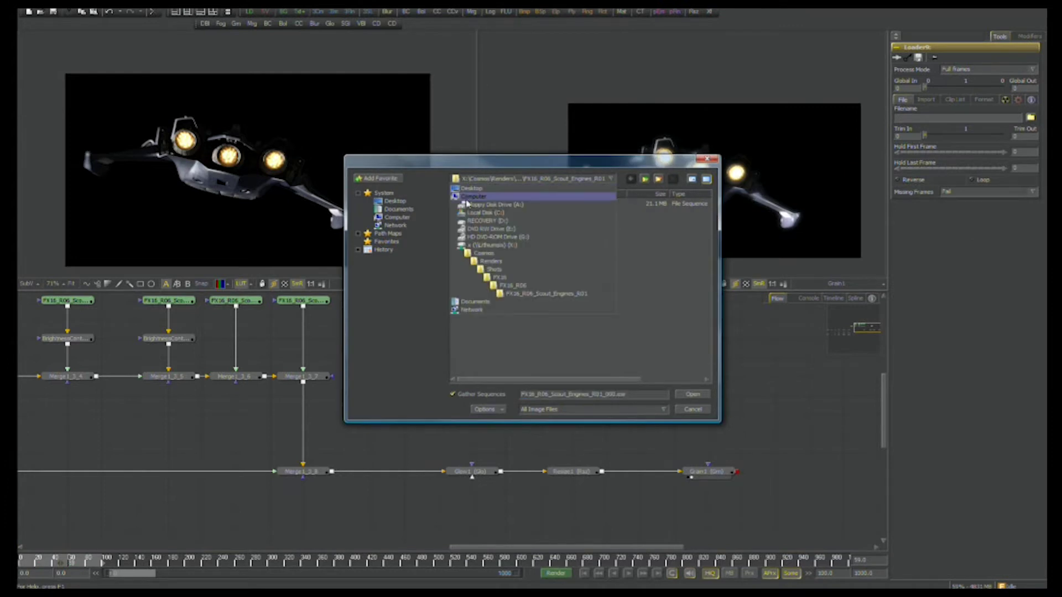
left_click(511, 286)
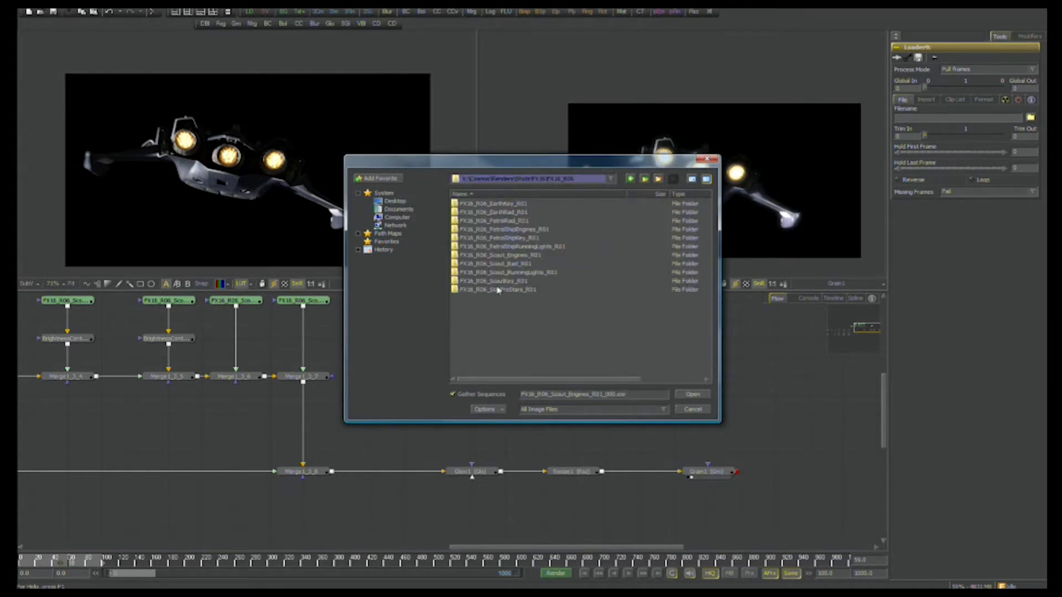
double_click(508, 290)
left_click(554, 204)
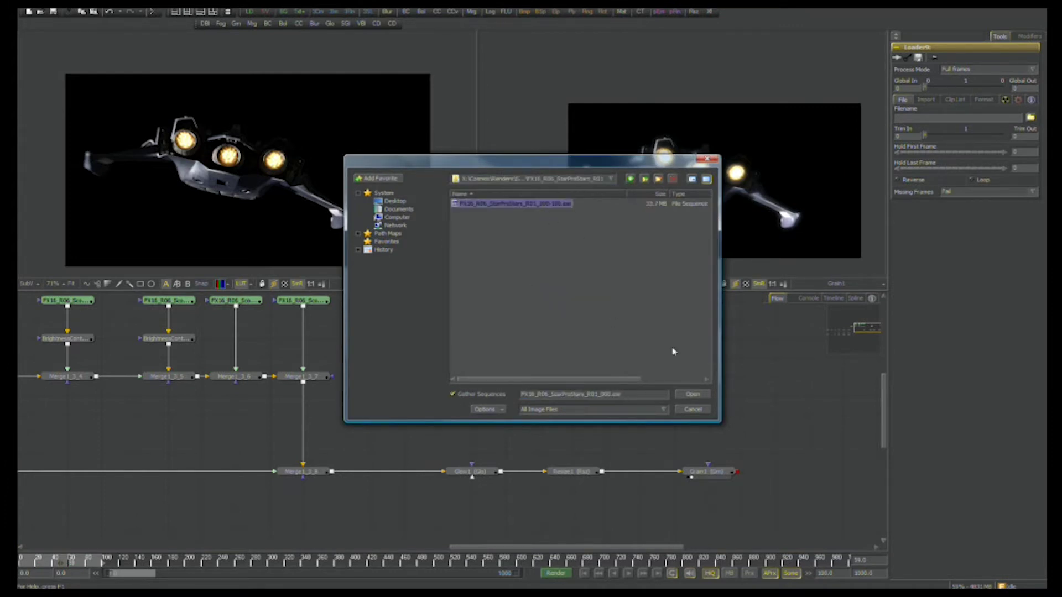
left_click(689, 395)
Display the star sequence in the second viewer and examine it enlarged.
left_click_drag(505, 360, 586, 266)
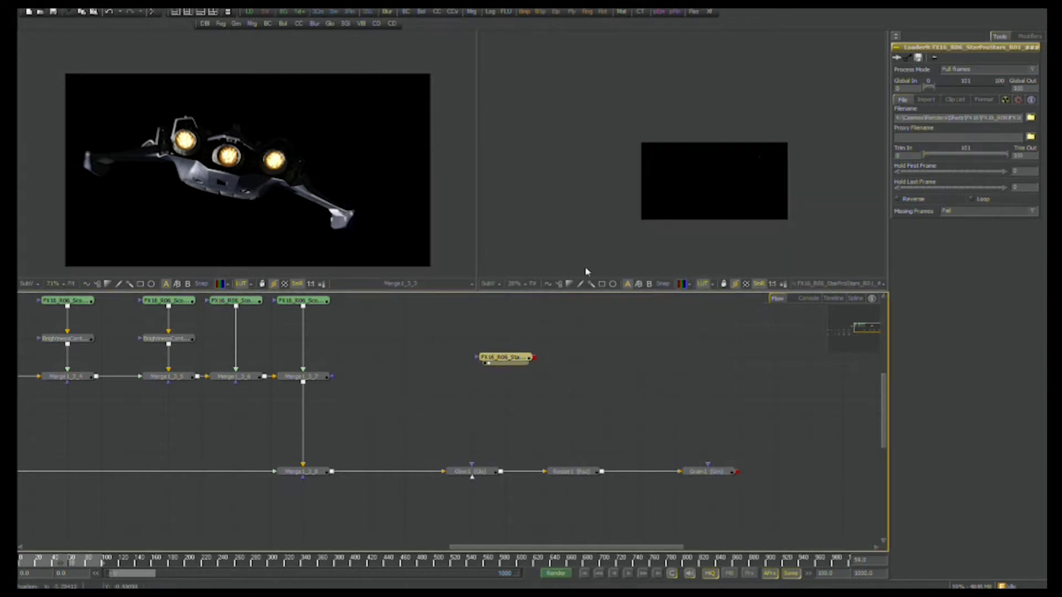
scroll(719, 193, "up", 3)
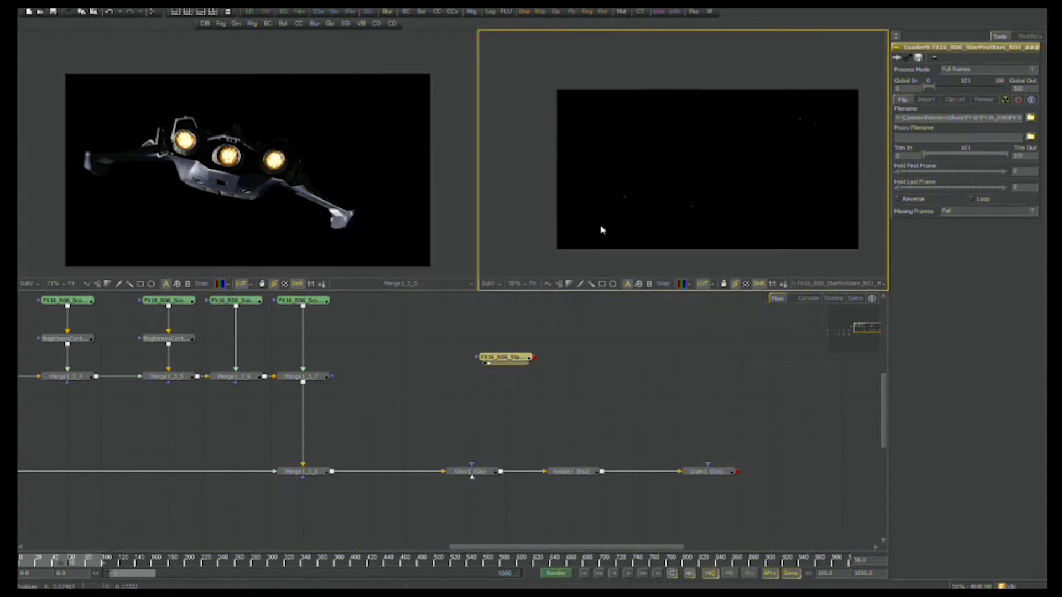
left_click_drag(782, 191, 749, 175)
scroll(749, 176, "up", 1)
Add a Brightness/Contrast node after the star loader, display its output in the second viewer, and raise Gain to about 1.53 and Gamma to about 1.35.
left_click_drag(512, 363, 478, 343)
left_click(405, 12)
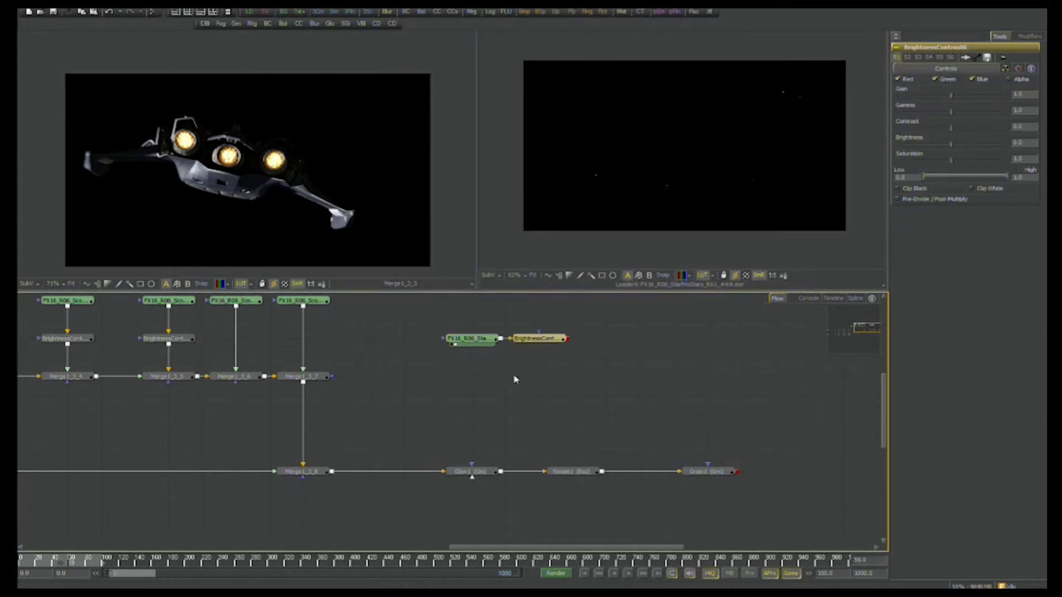
left_click_drag(546, 331, 543, 347)
left_click_drag(952, 97, 955, 111)
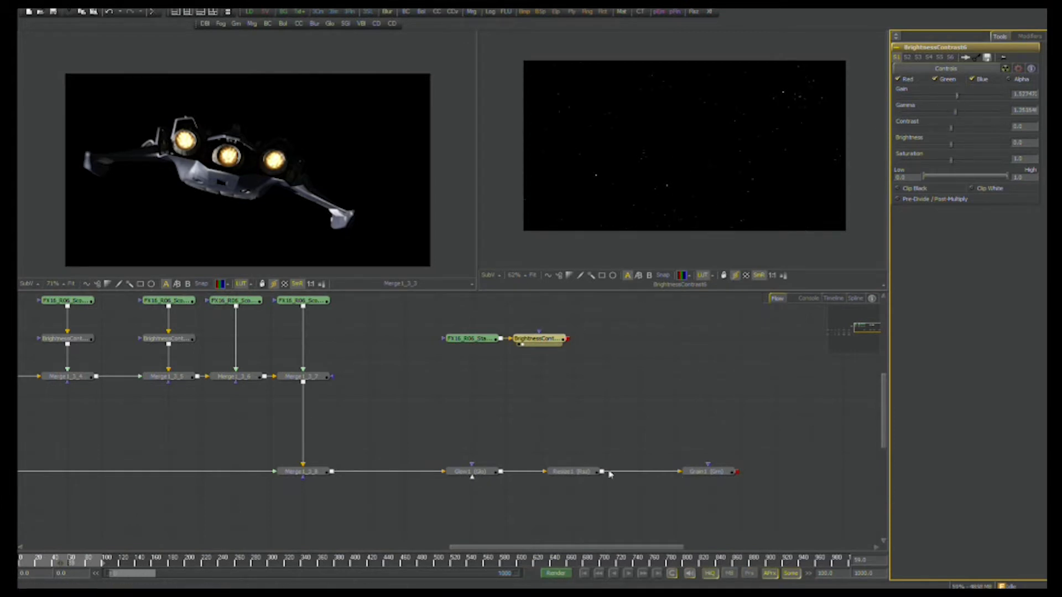
Move the Glow, Resize and Grain nodes further along, and merge the brightened stars into the chain after the final ship merge.
left_click_drag(424, 439, 764, 510)
left_click_drag(474, 476, 610, 476)
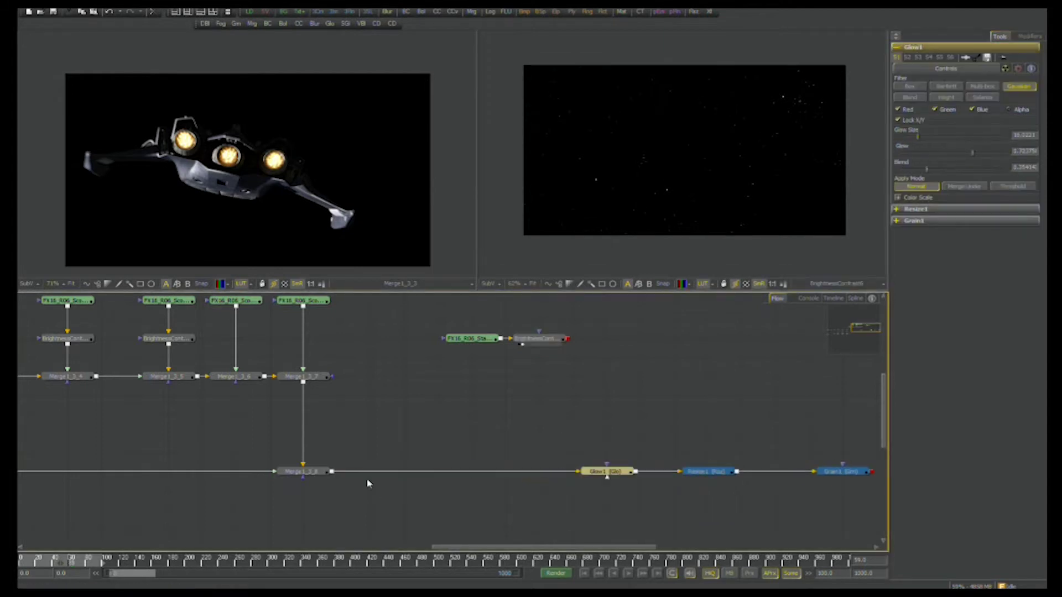
left_click(302, 471)
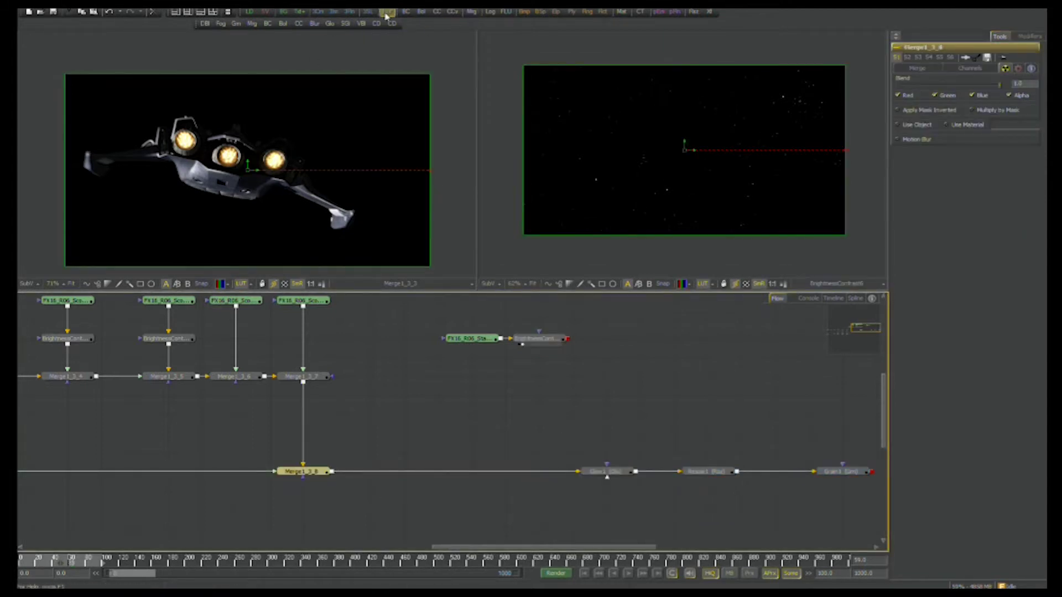
left_click(472, 14)
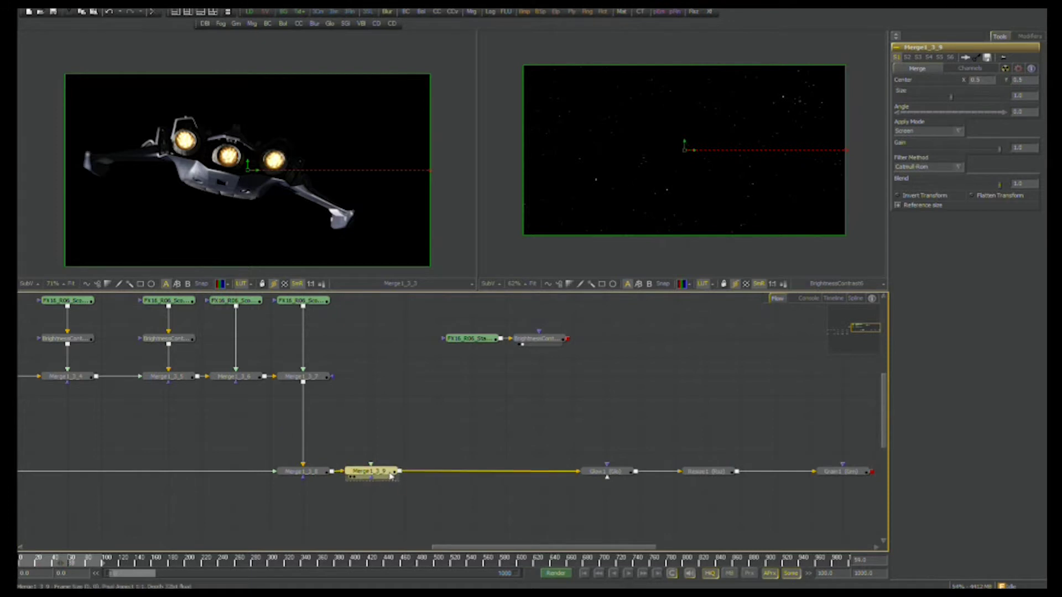
left_click_drag(569, 339, 370, 471)
Review the whole node flow, highlighting the patrol ship branch from its loaders to its last merge.
scroll(439, 415, "down", 4)
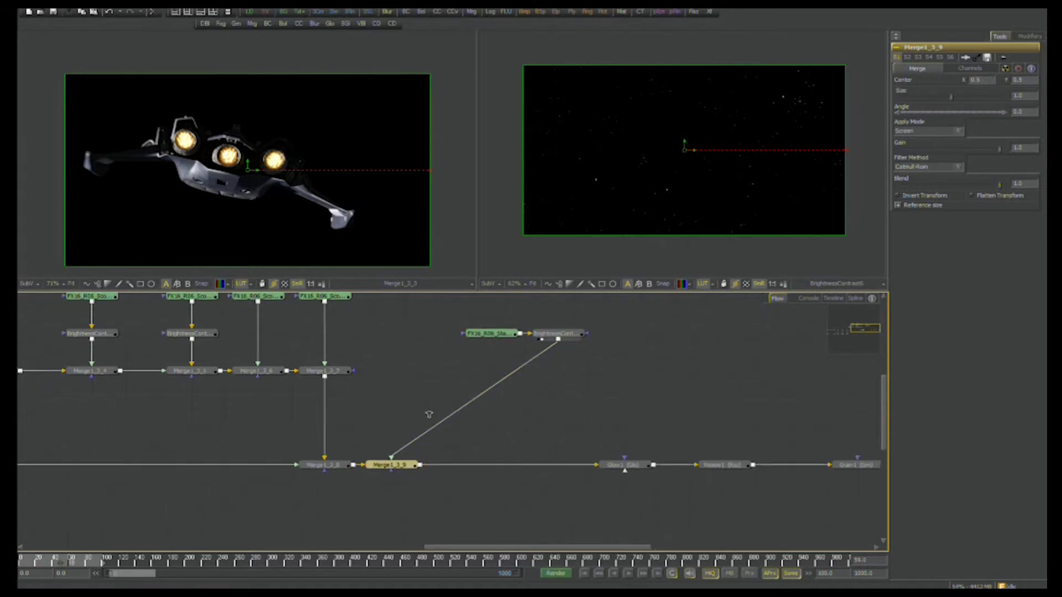
left_click_drag(139, 324, 381, 424)
left_click_drag(230, 421, 536, 367)
left_click(70, 366)
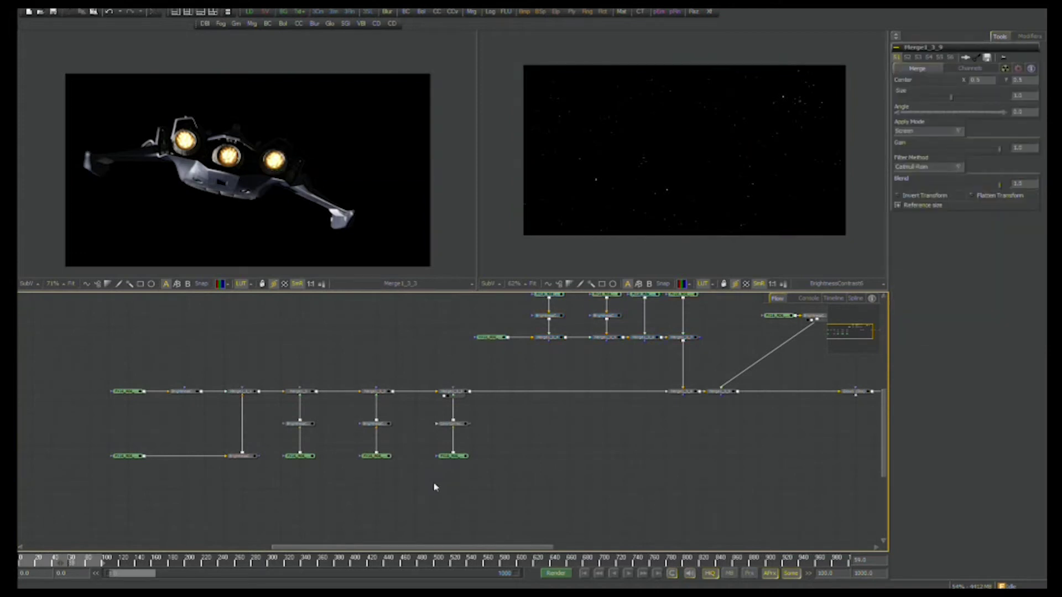
left_click_drag(57, 375, 492, 517)
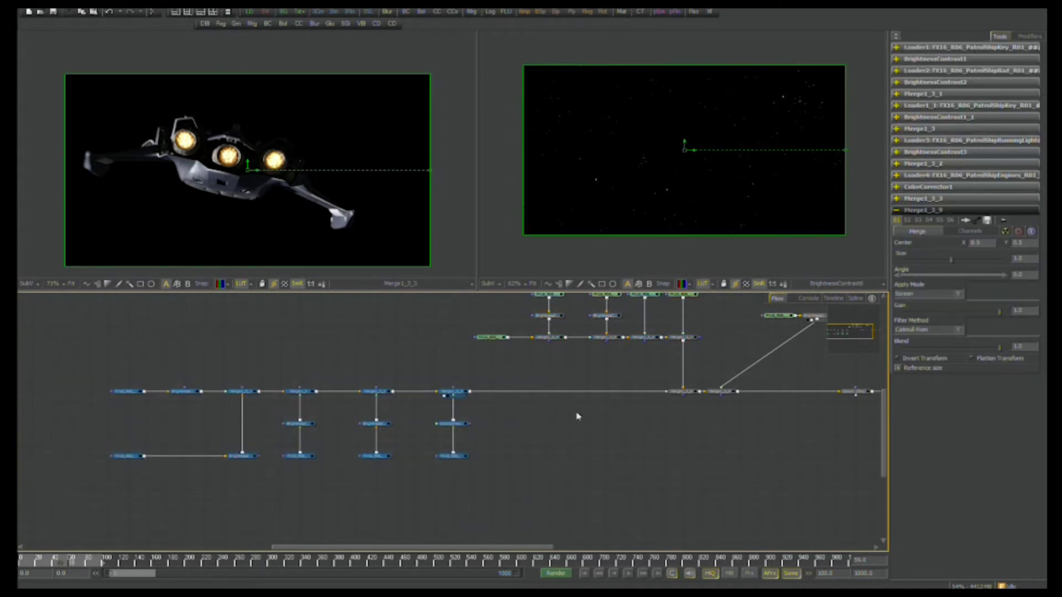
scroll(545, 437, "right", 5)
scroll(545, 437, "up", 2)
left_click(545, 437)
scroll(600, 356, "up", 4)
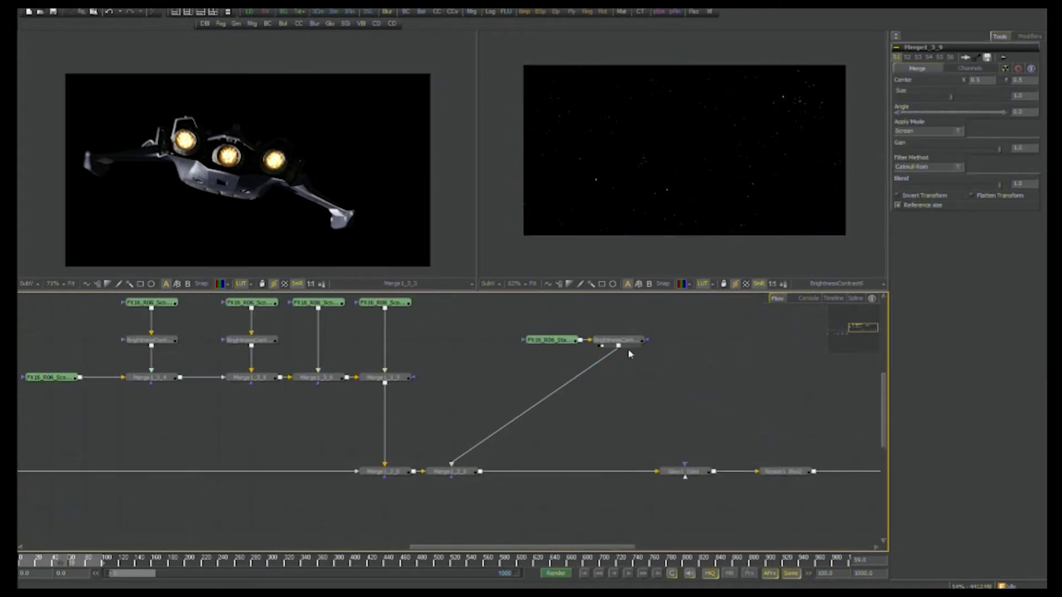
Stack the star loader and its Brightness/Contrast node directly above the star merge, and display the merge in the second viewer.
left_click_drag(636, 344, 500, 399)
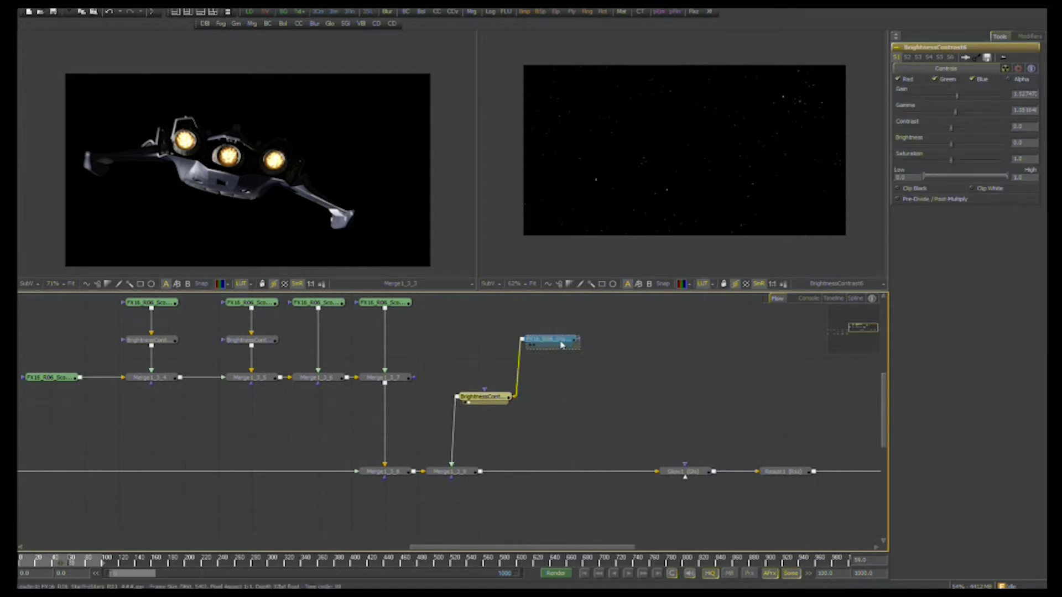
left_click_drag(551, 341, 486, 341)
left_click_drag(494, 398, 461, 397)
left_click_drag(465, 470, 576, 221)
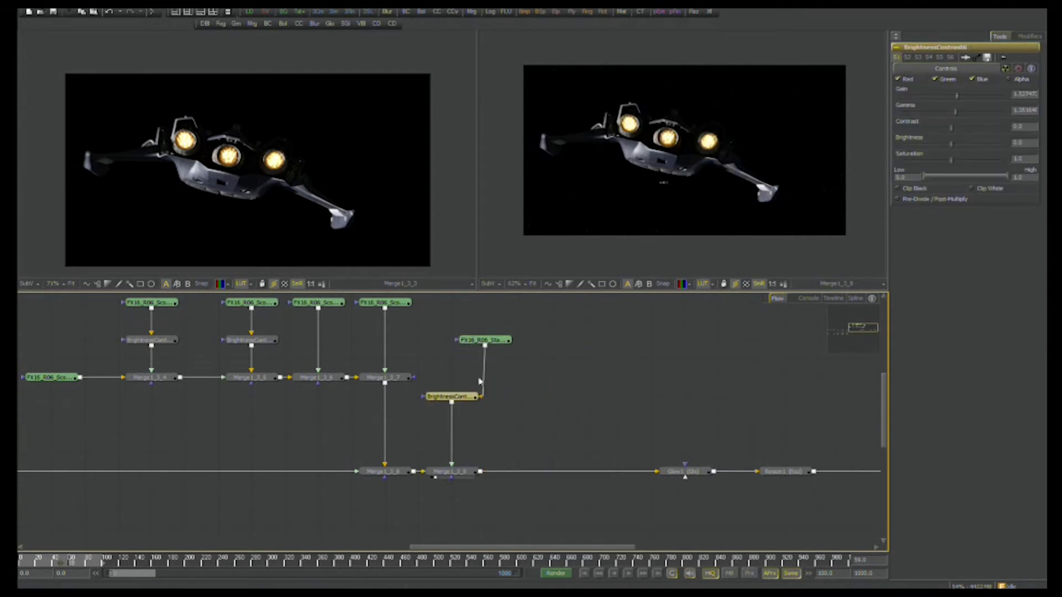
left_click_drag(485, 341, 452, 340)
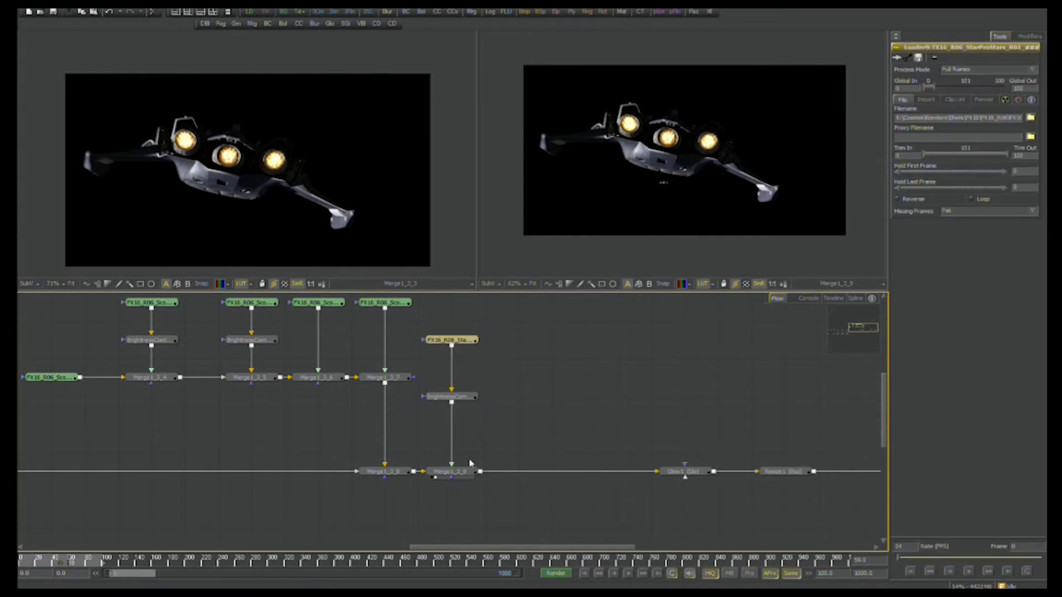
Set the star merge's Apply Mode to Normal and inspect the stars around the hull close up.
left_click(470, 473)
left_click(918, 131)
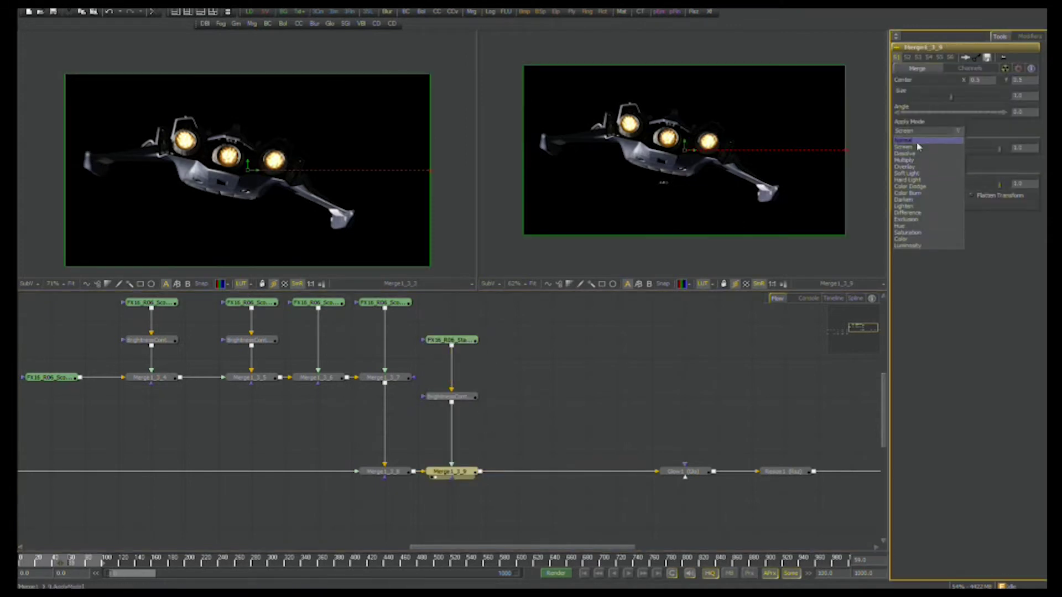
left_click(916, 140)
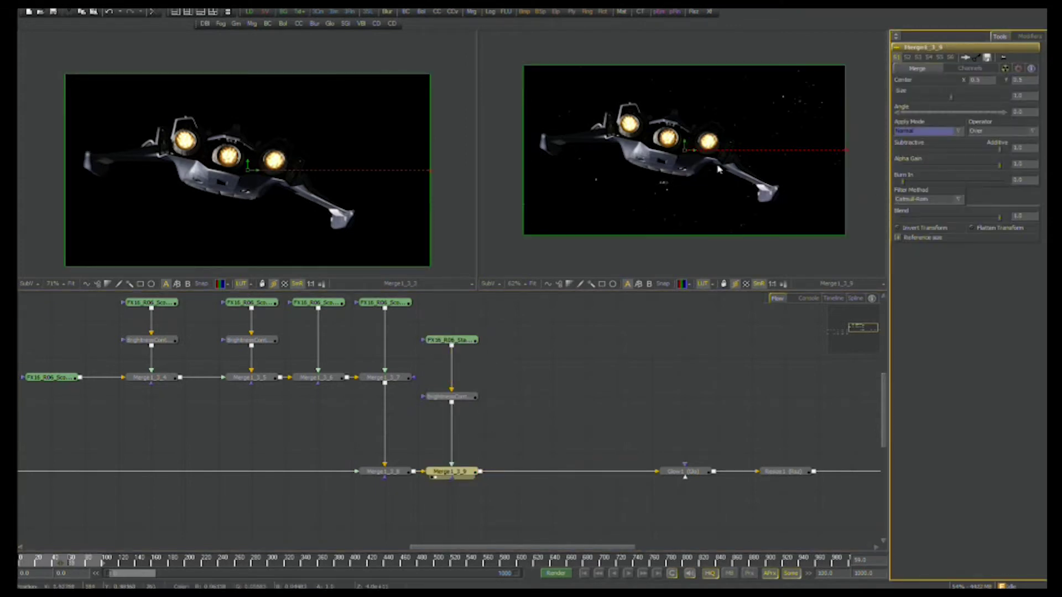
scroll(658, 185, "up", 5)
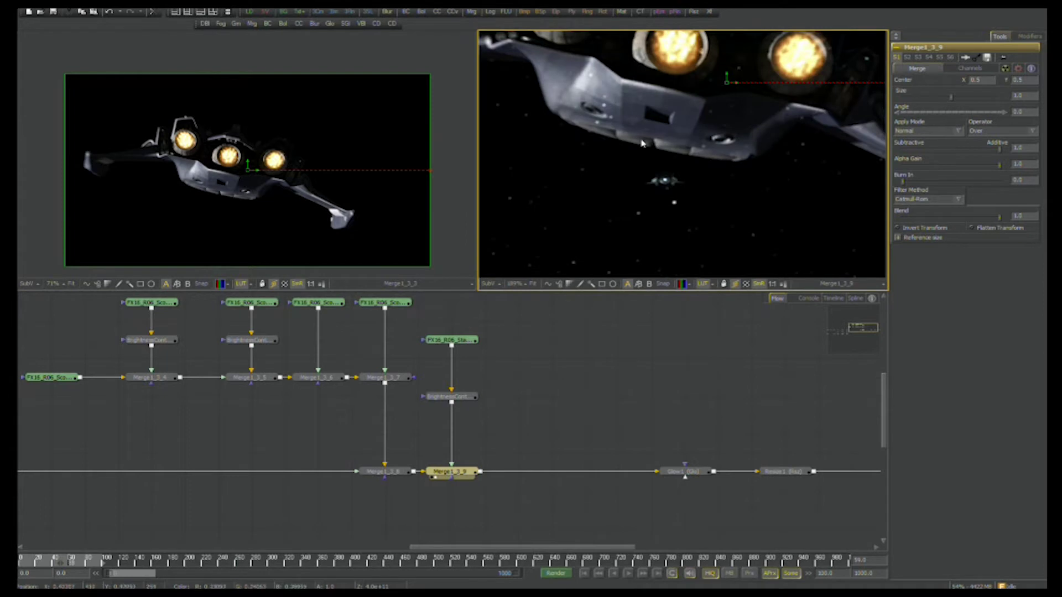
Swap the star merge's foreground and background inputs to place the ships over the stars, and frame the full composite in the second viewer.
left_click(464, 471)
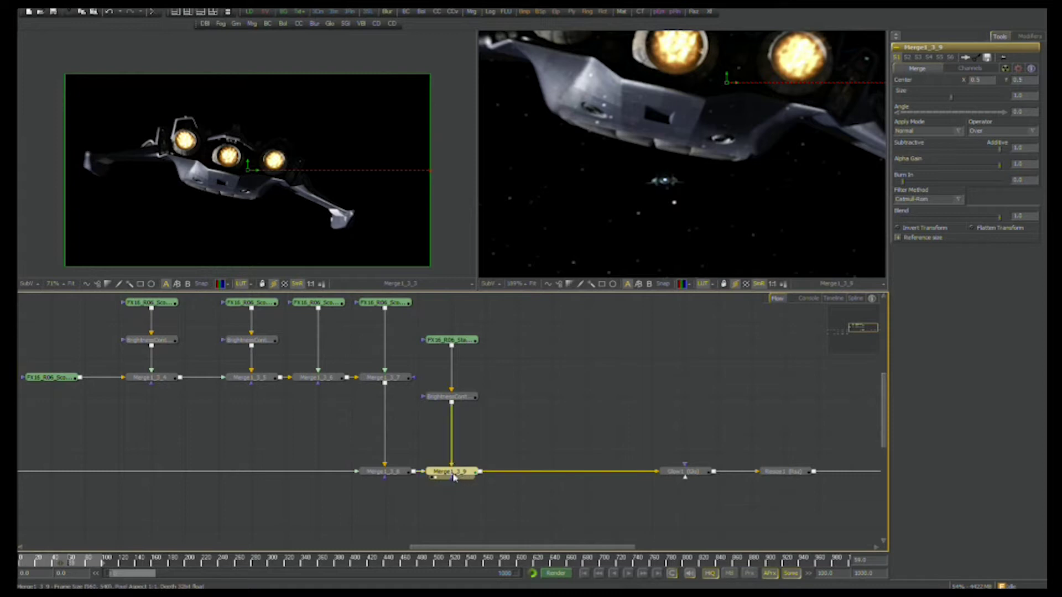
left_click(720, 202)
scroll(720, 202, "down", 3)
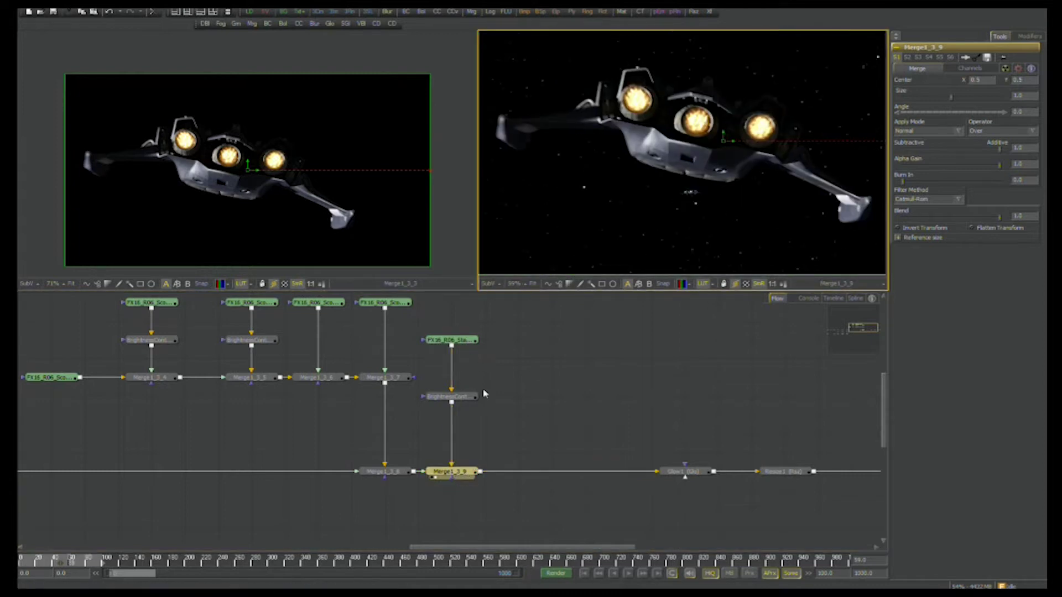
left_click(465, 479)
left_click(707, 202)
scroll(706, 201, "down", 3)
left_click_drag(681, 209, 630, 200)
scroll(630, 204, "up", 1)
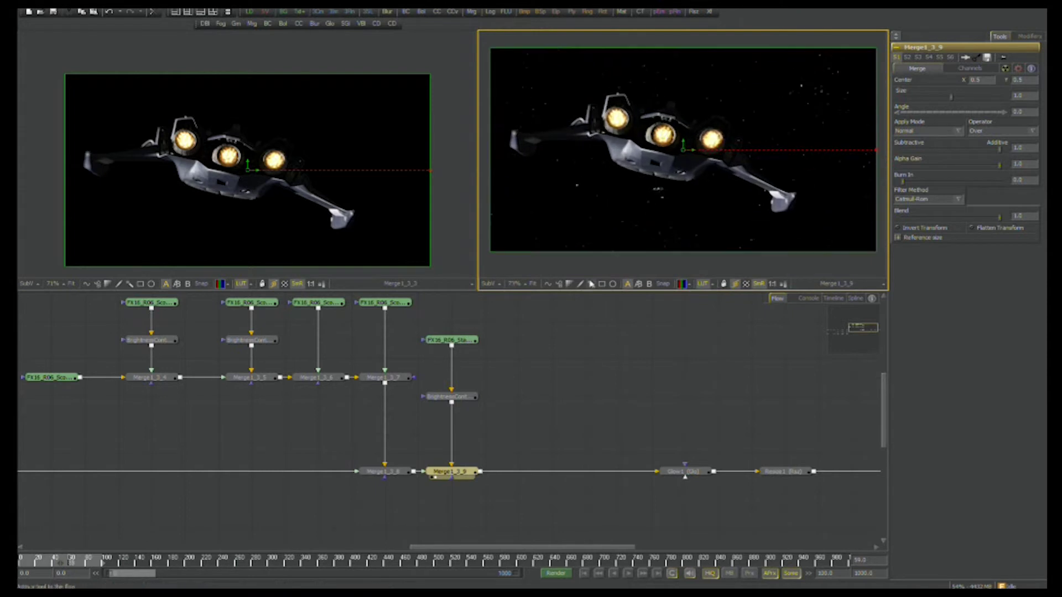
Hide the on-screen controls in the second viewer and line up the star loader and its Brightness/Contrast node with the scout ship node rows.
left_click(612, 392)
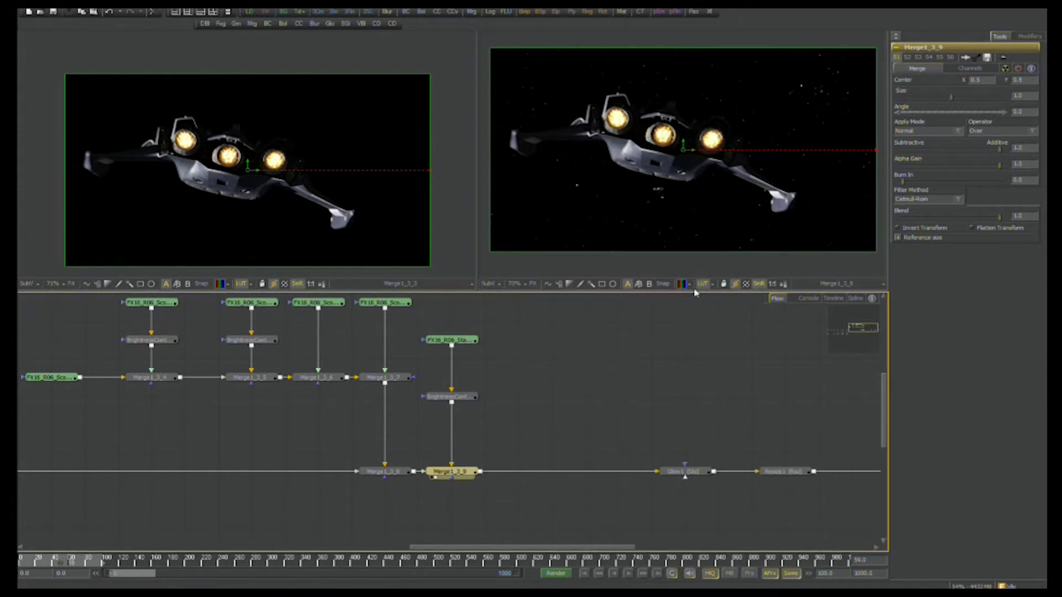
left_click(736, 284)
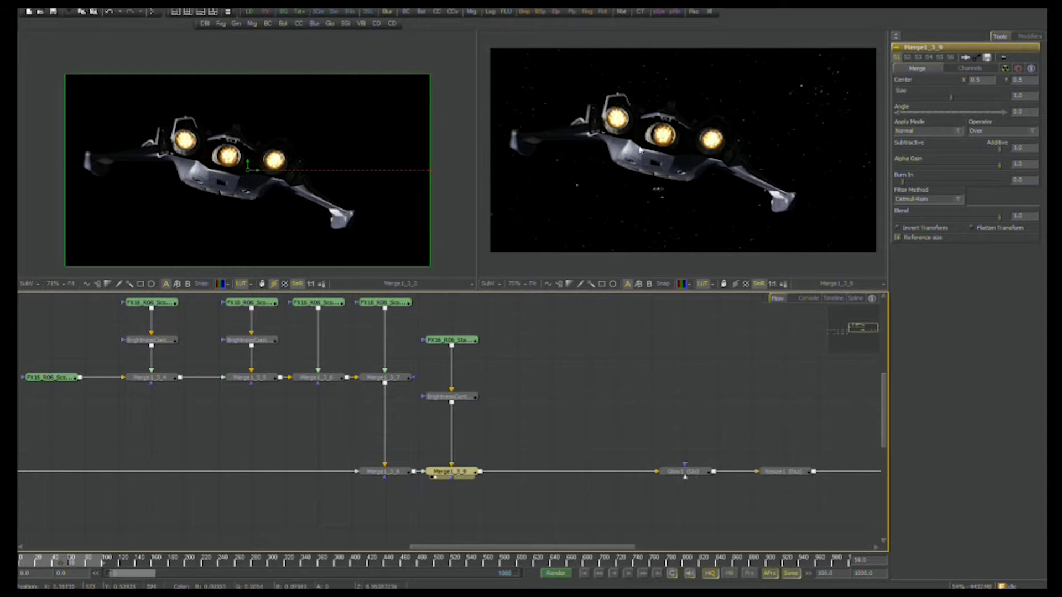
left_click_drag(495, 424, 610, 441)
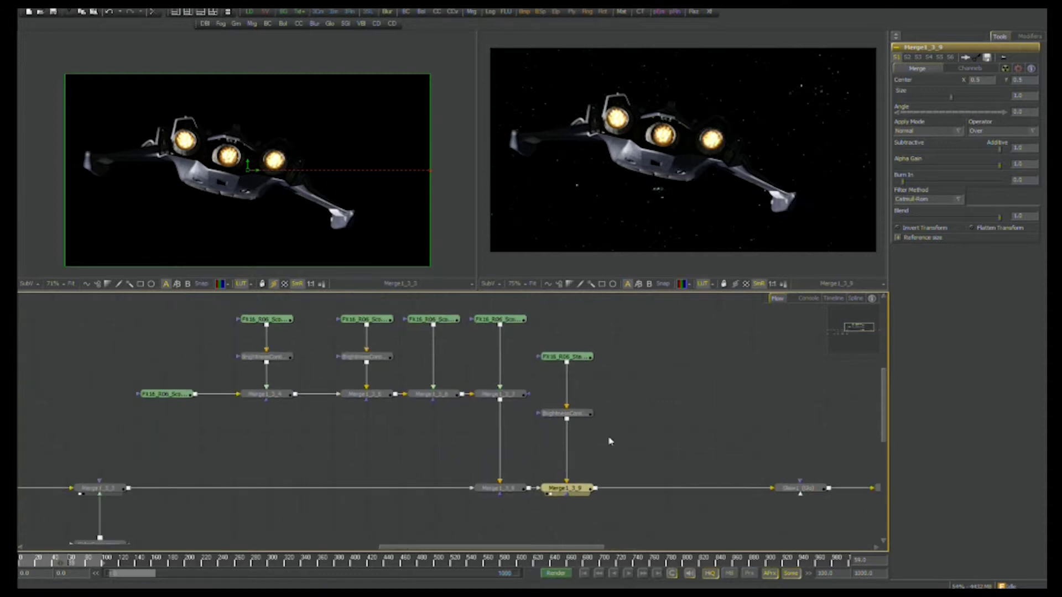
left_click_drag(565, 414, 565, 394)
left_click_drag(565, 357, 565, 319)
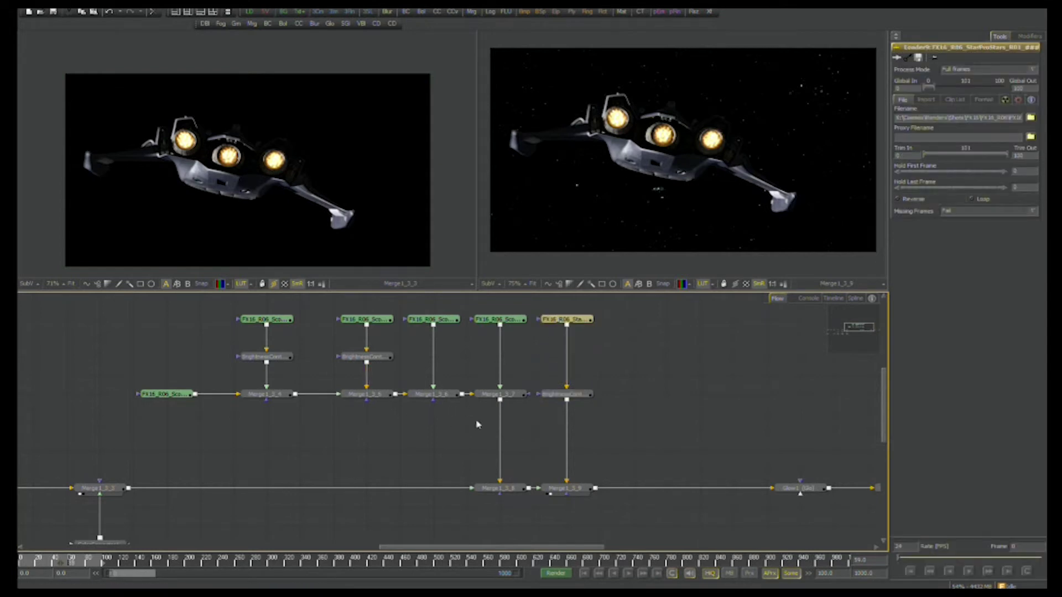
Display the Glow, Resize and Grain outputs in turn in the second viewer and inspect the ship's hull.
left_click_drag(620, 484, 469, 463)
left_click_drag(659, 472, 586, 265)
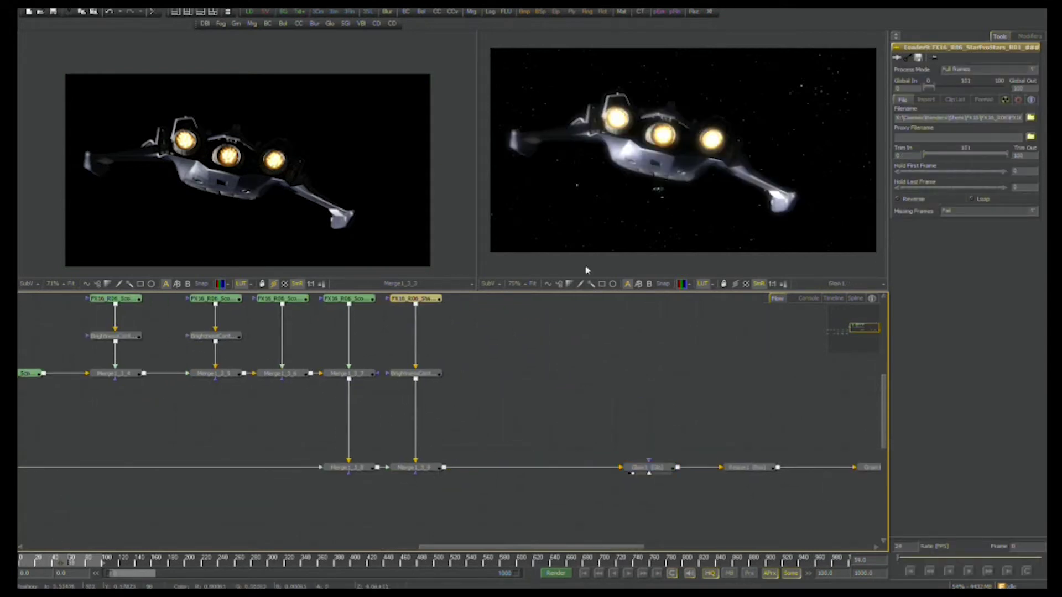
left_click_drag(679, 234, 653, 217)
left_click_drag(728, 443, 705, 244)
left_click_drag(788, 458, 768, 165)
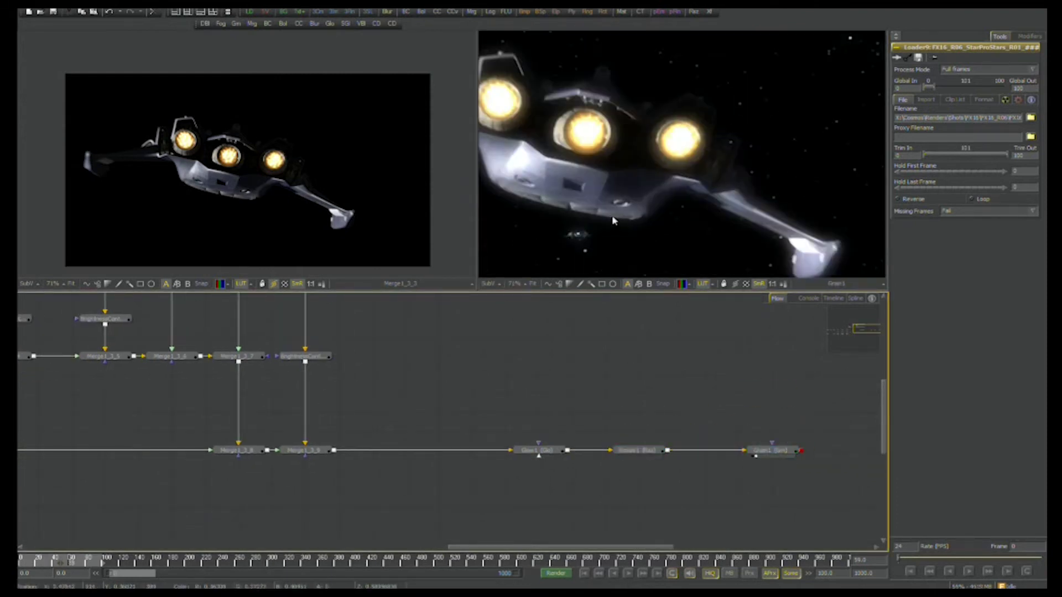
left_click(613, 221)
scroll(631, 205, "down", 2)
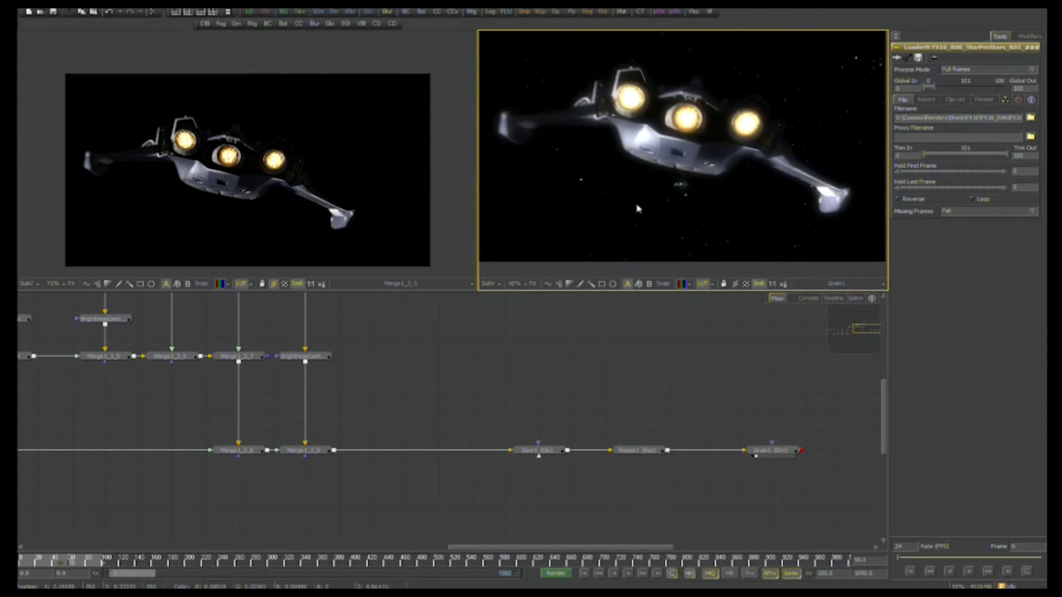
Widen the second viewer and add a loader for the FX16_R06_EarthRad_R01 image sequence above the main merge line.
left_click_drag(476, 257, 352, 258)
left_click_drag(508, 394, 519, 400)
left_click_drag(251, 23, 418, 381)
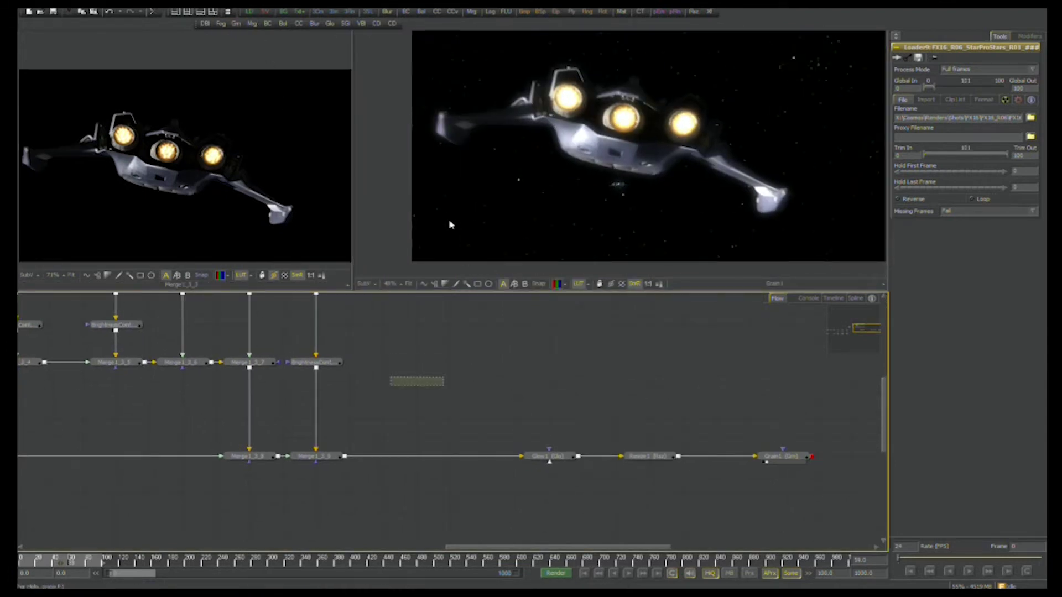
left_click(588, 182)
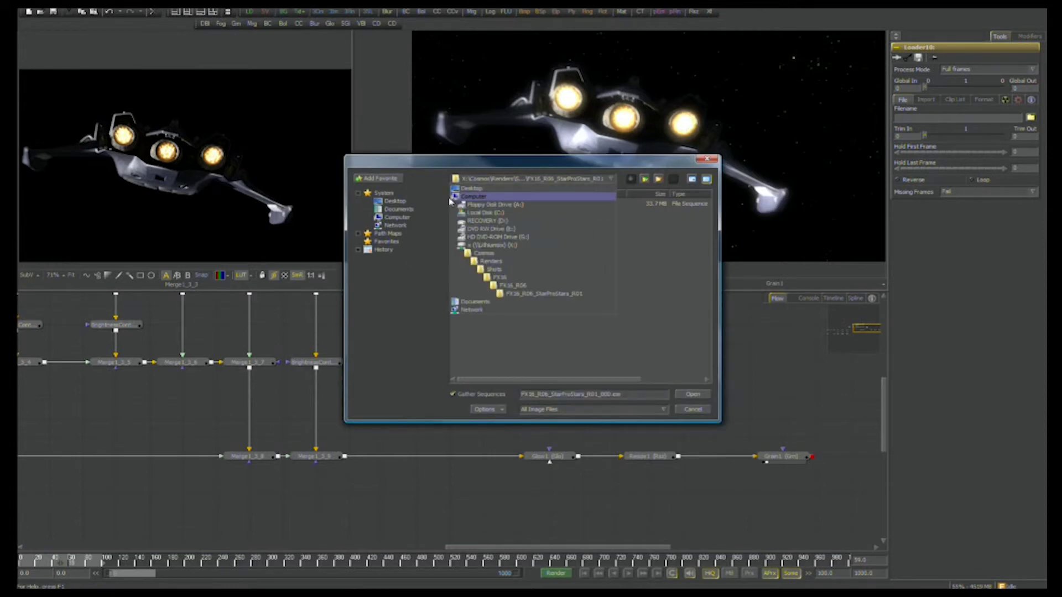
left_click(514, 286)
double_click(520, 213)
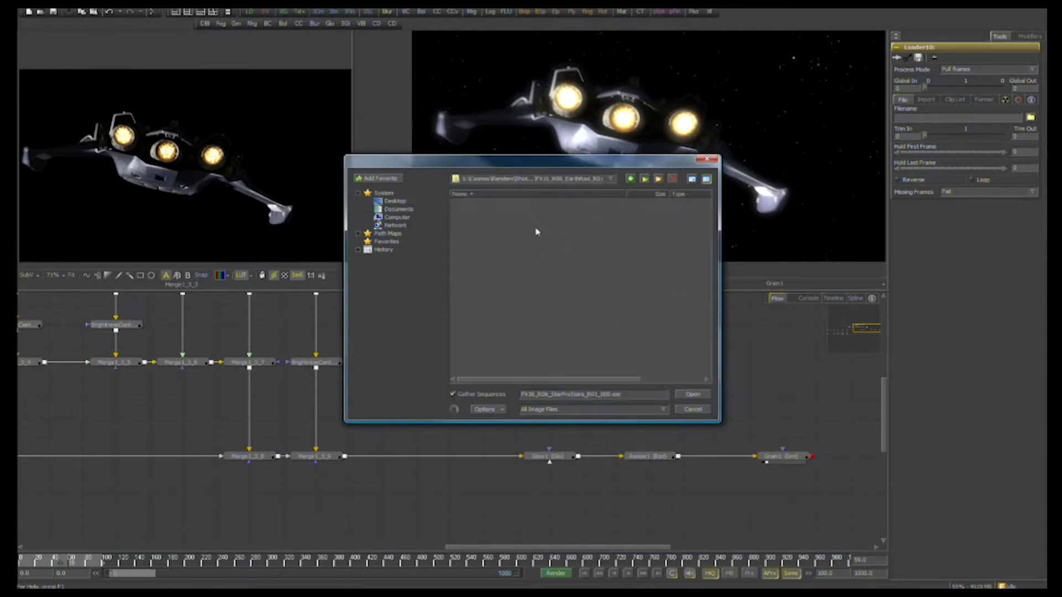
left_click(691, 395)
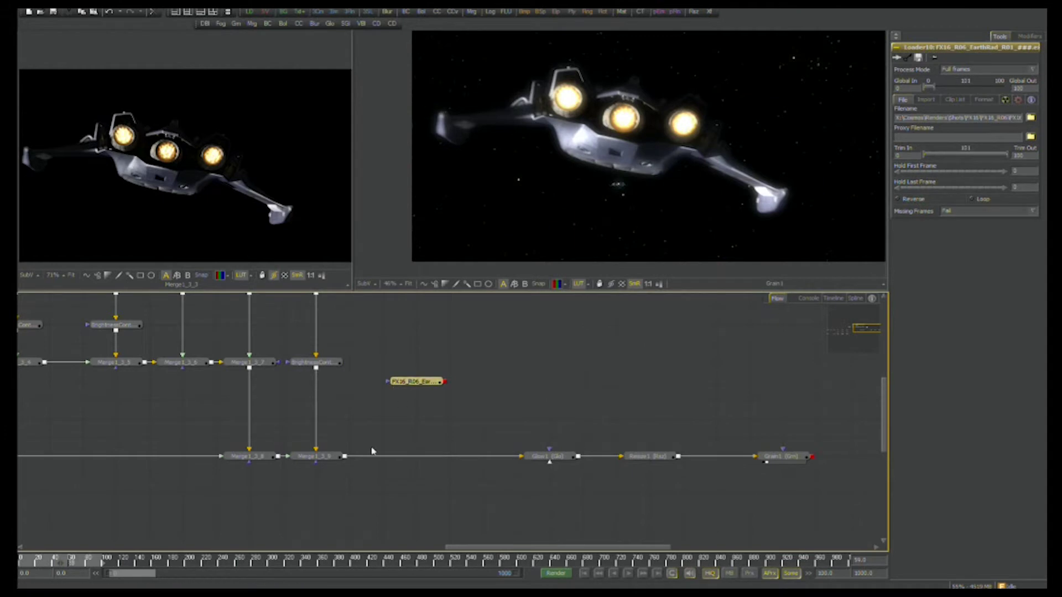
Insert a Merge after the star merge, feed the EarthRad loader into it, and check the composite in the second viewer.
left_click(312, 456)
left_click(455, 13)
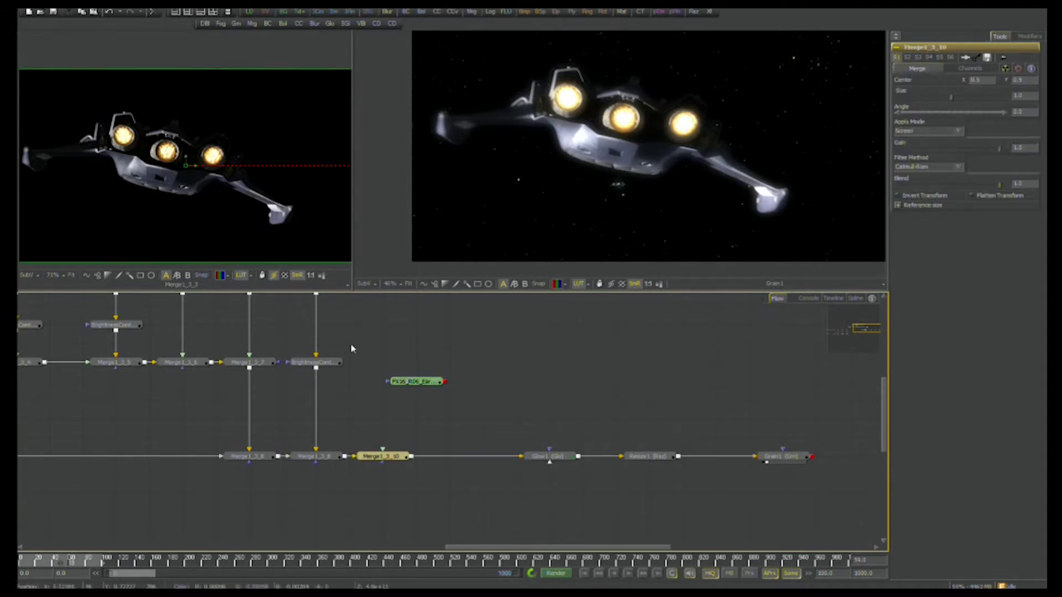
left_click_drag(446, 381, 390, 461)
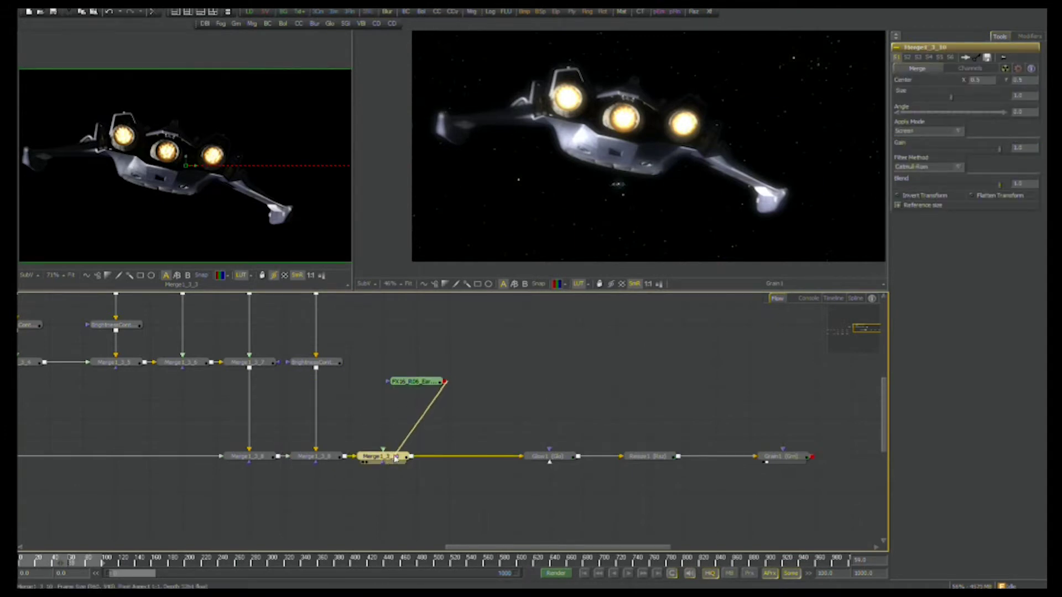
left_click_drag(430, 382, 436, 416)
left_click(684, 124)
scroll(682, 125, "down", 3)
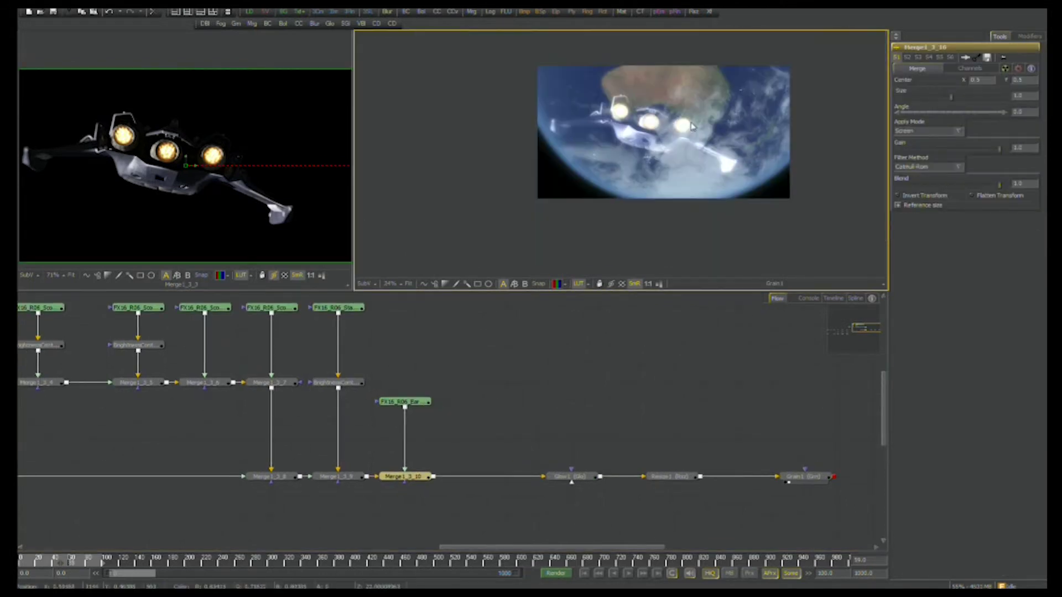
scroll(666, 148, "up", 2)
Detach the EarthRad loader from its merge, move it clear, and select the star branch's Brightness/Contrast node.
left_click_drag(404, 402, 437, 345)
left_click_drag(408, 462, 443, 441)
scroll(418, 373, "up", 1)
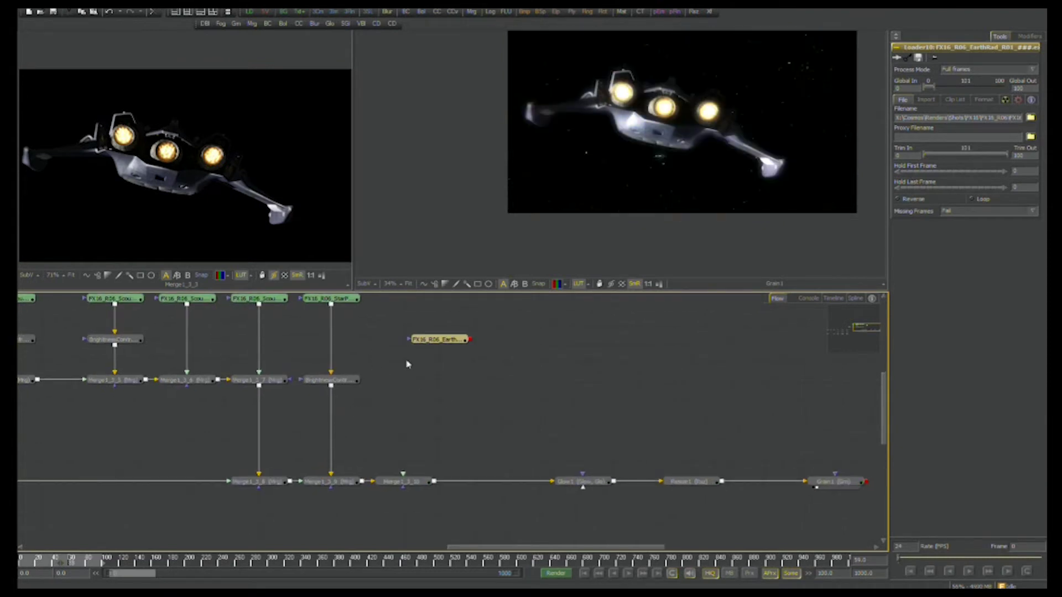
left_click_drag(359, 337, 361, 359)
left_click(341, 321)
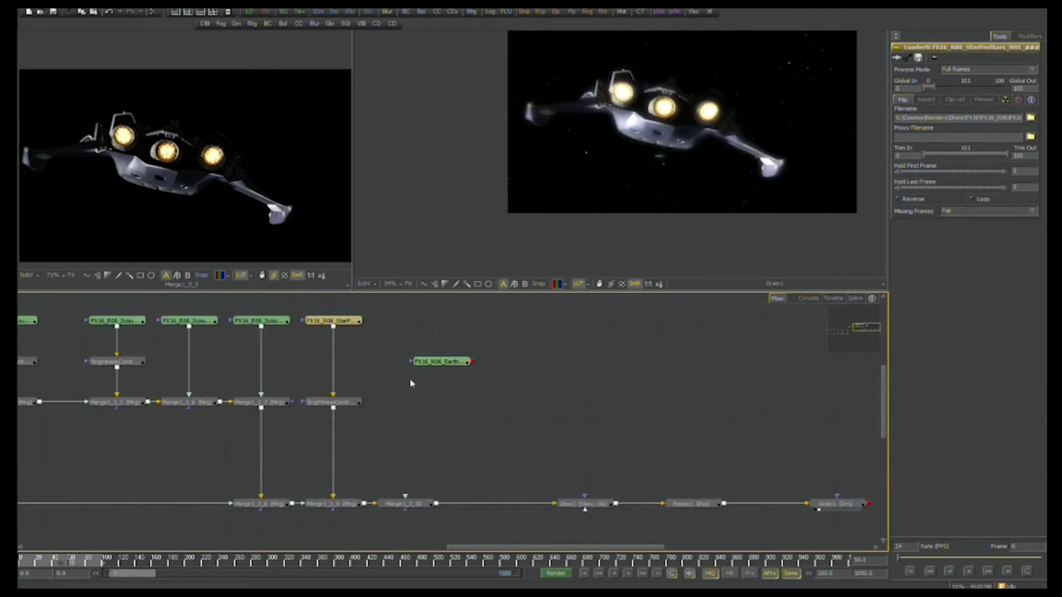
left_click(332, 402)
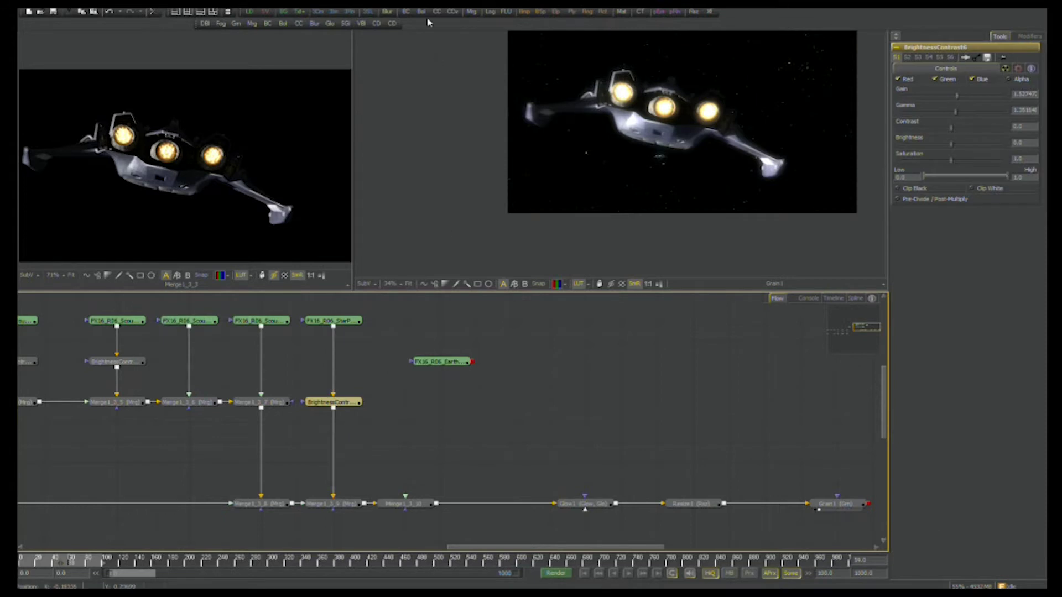
Insert a Merge below the star Brightness/Contrast node, connect the EarthRad loader as its foreground, and view it close up in the second viewer.
left_click_drag(475, 14, 350, 448)
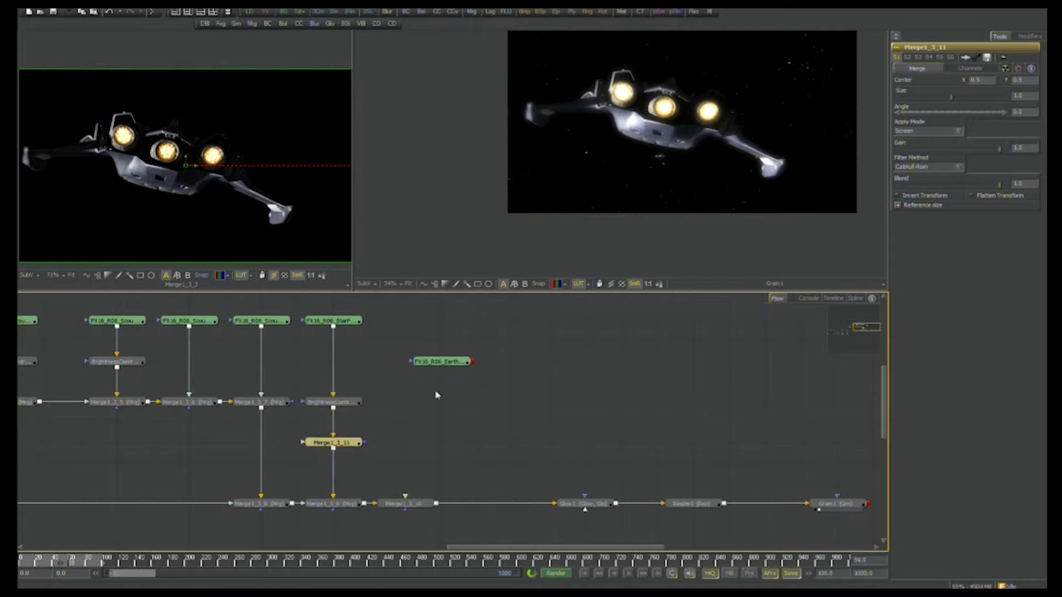
left_click_drag(472, 366, 335, 443)
key("2")
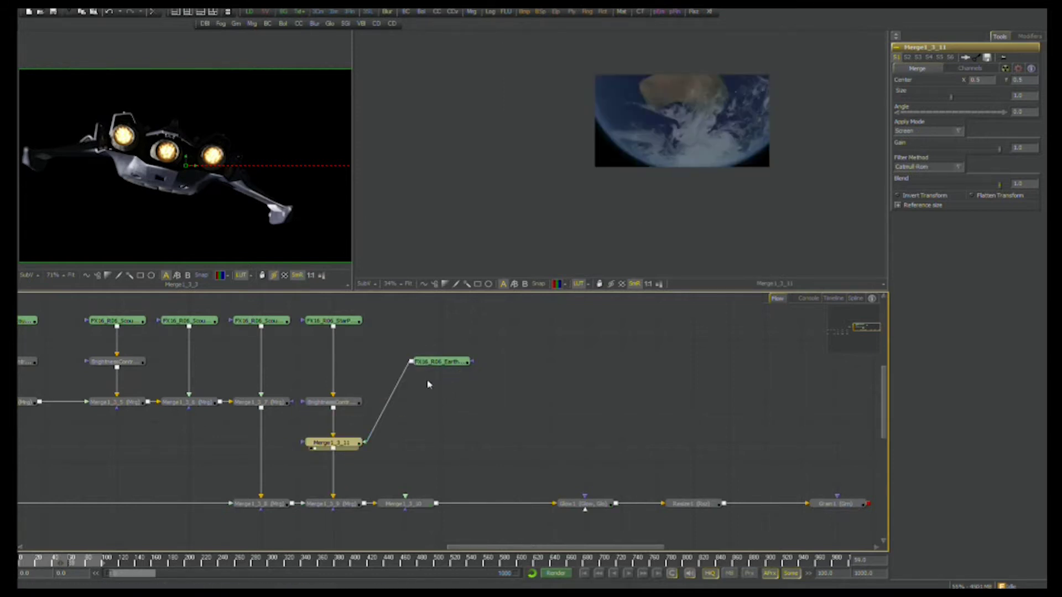
scroll(633, 177, "up", 4)
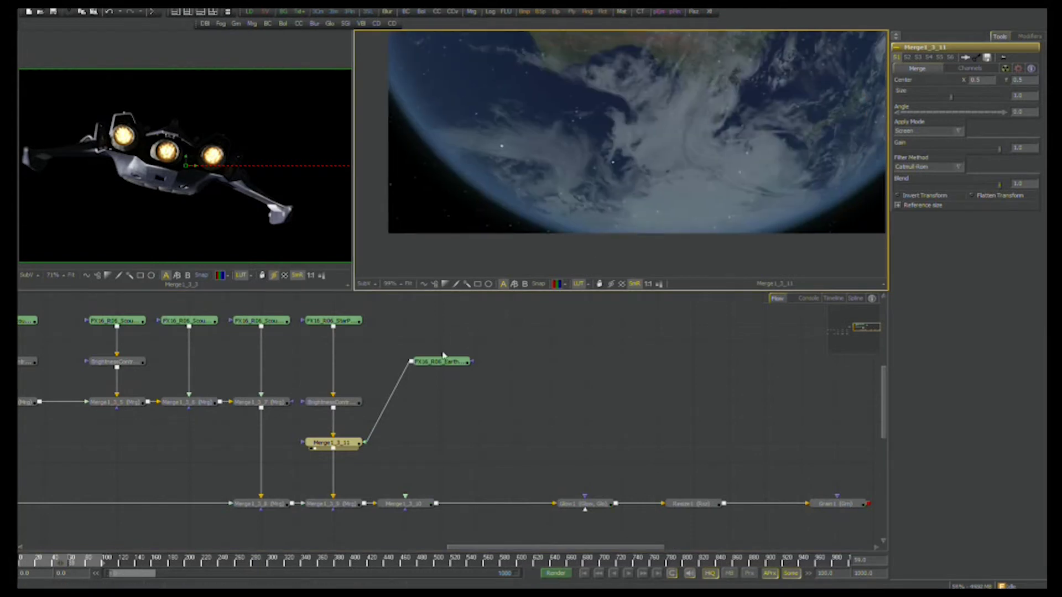
Swap the Earth and star merge's foreground and background inputs, and set its Apply Mode to Normal.
left_click(364, 445)
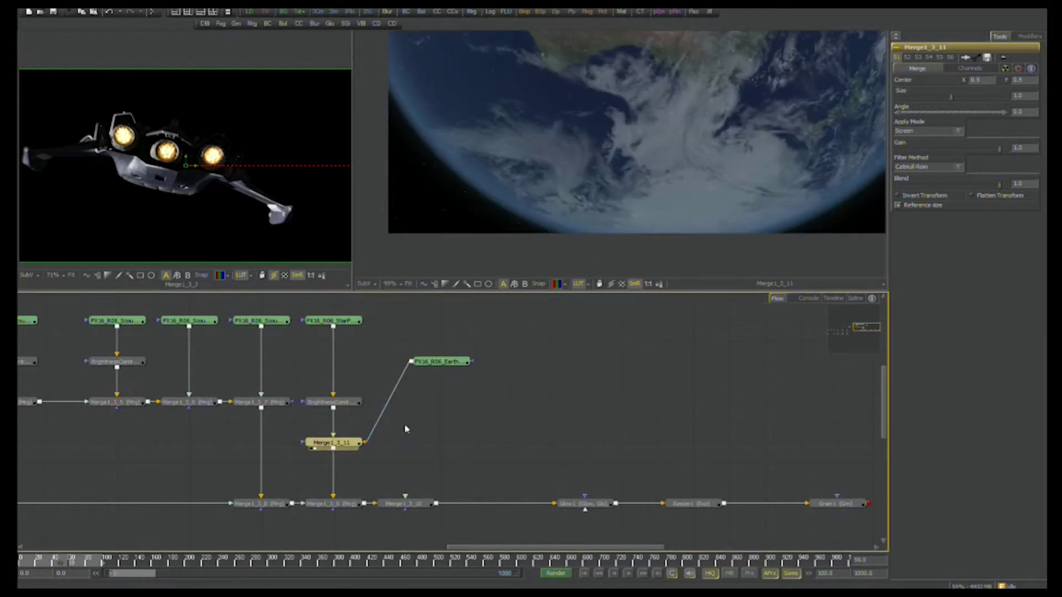
left_click_drag(419, 363, 418, 383)
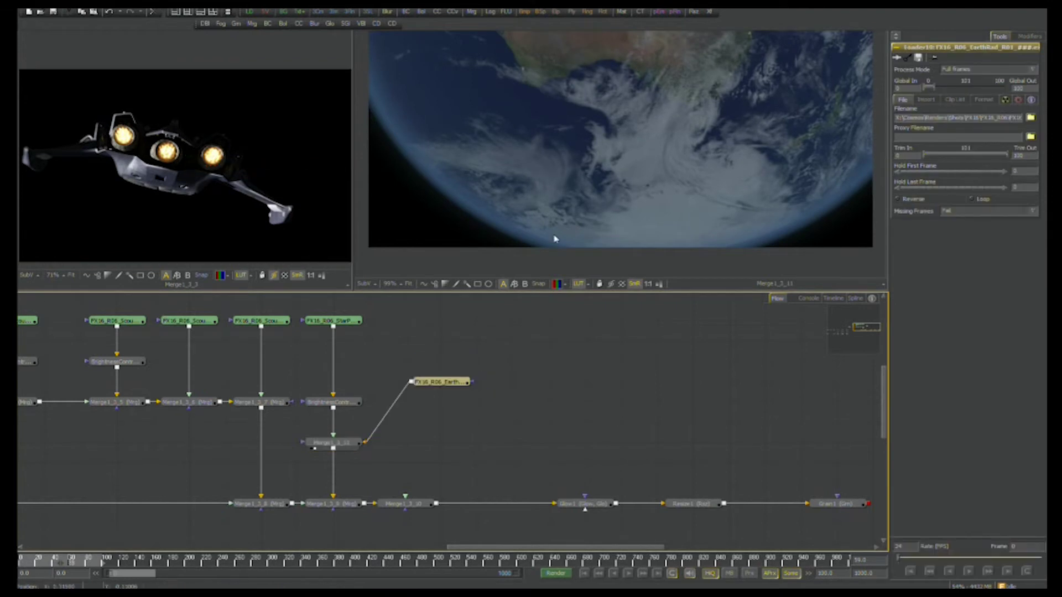
left_click(332, 443)
left_click(926, 131)
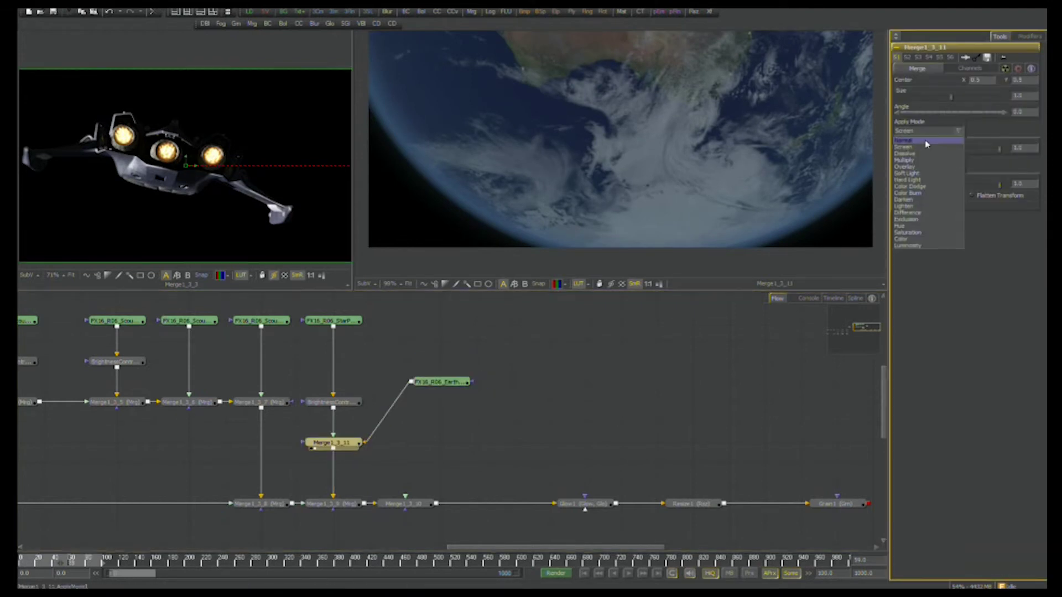
left_click(920, 146)
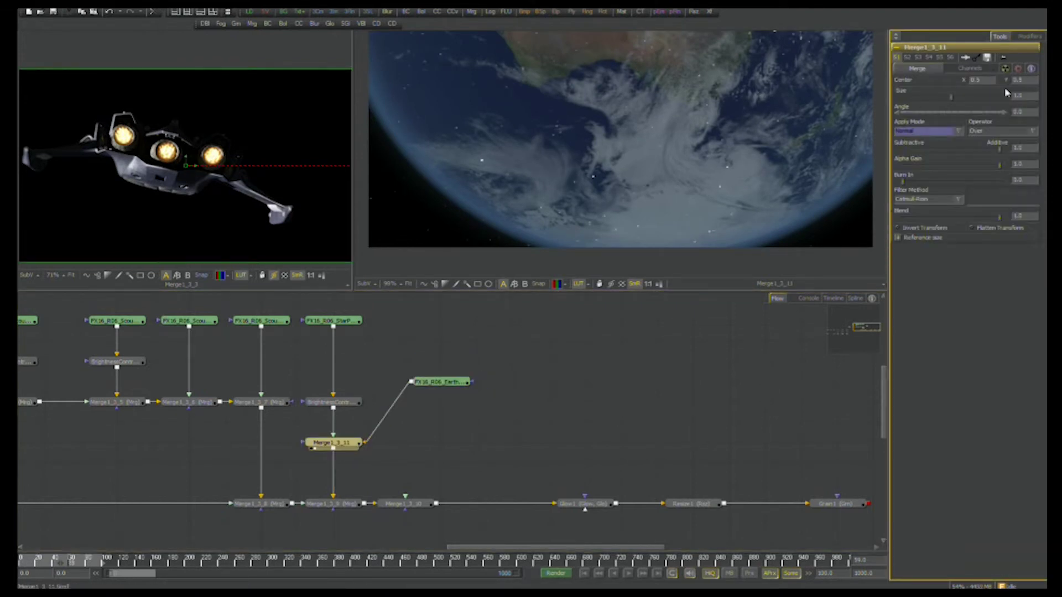
Swap the merge's inputs again to place Earth in front of the stars, and inspect the planet's edge and full frame.
left_click(970, 68)
left_click(359, 440)
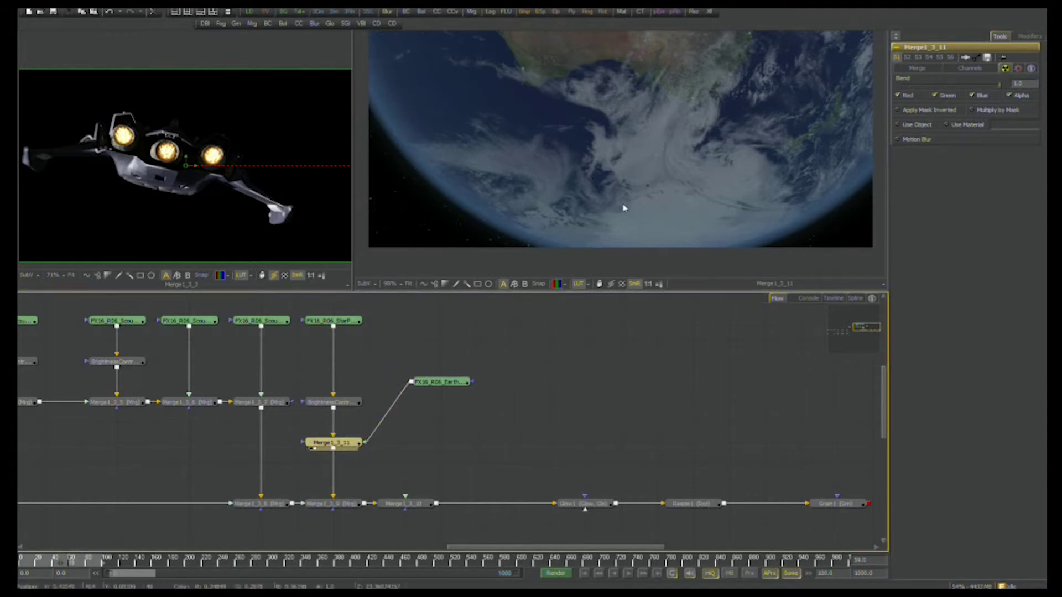
left_click_drag(511, 238, 466, 260)
left_click_drag(742, 204, 746, 227)
scroll(744, 189, "down", 5)
left_click_drag(662, 185, 616, 182)
scroll(640, 173, "up", 1)
Place the EarthRad loader level with the Earth and star merge and insert another Merge on the connection between them.
left_click_drag(428, 390, 537, 435)
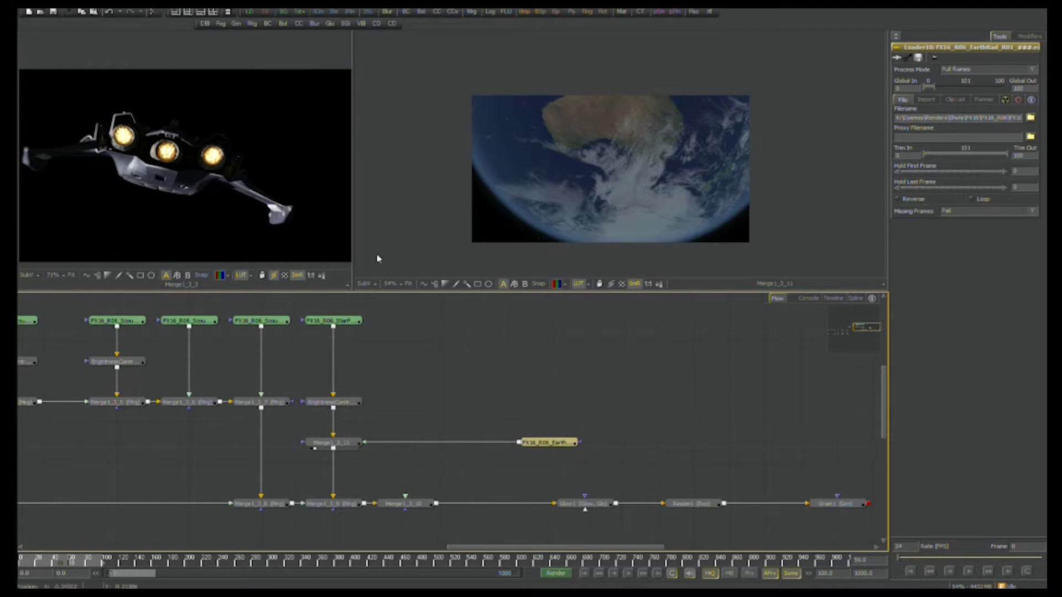
left_click(472, 13)
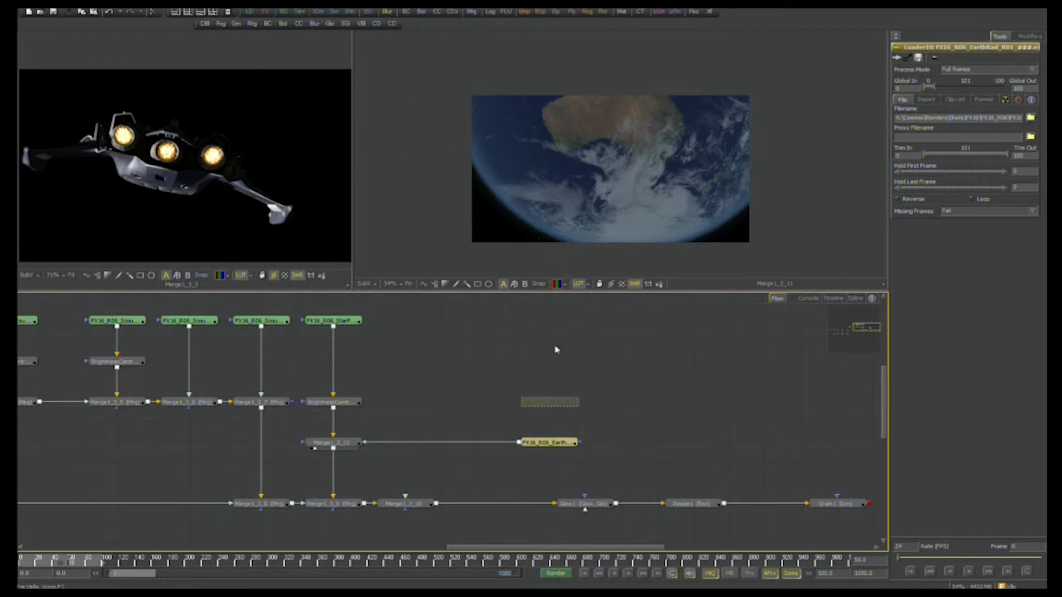
left_click_drag(558, 402, 453, 443)
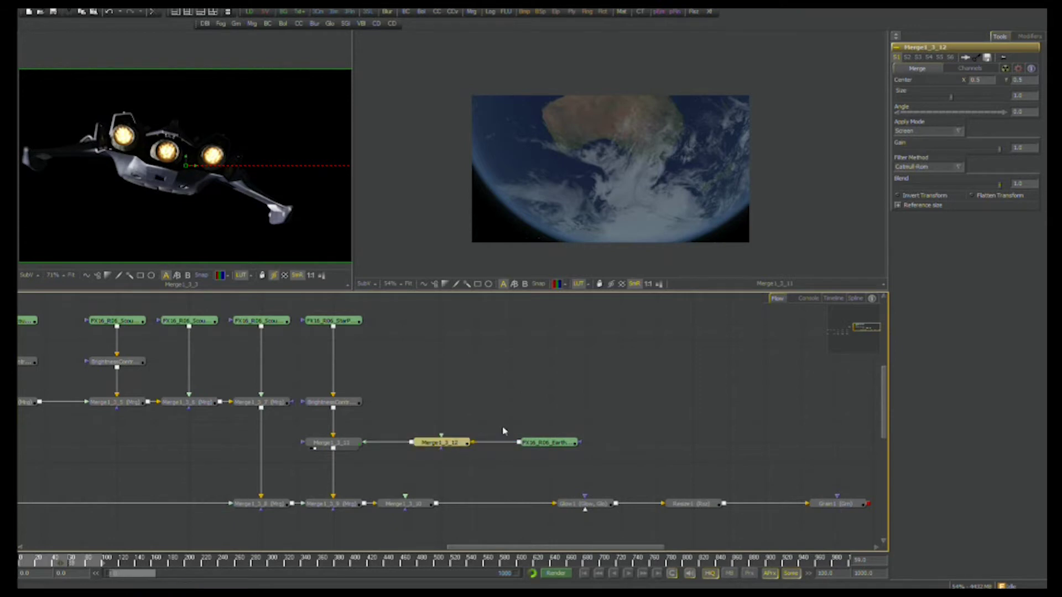
Rearrange the tool bars, then detach Operator Bar 2 and close it.
left_click_drag(240, 12, 269, 25)
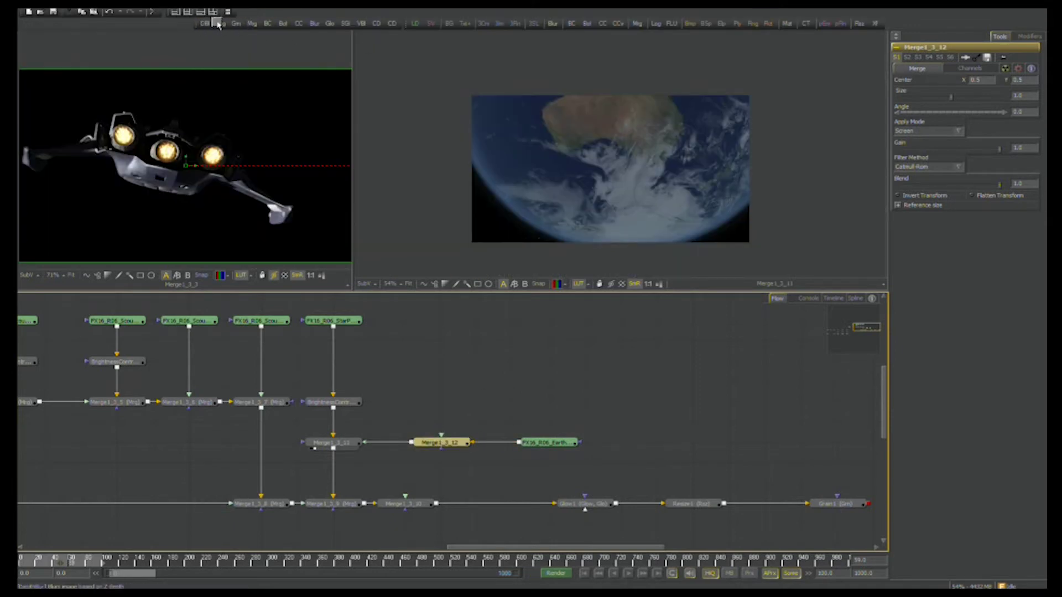
left_click_drag(193, 23, 244, 12)
left_click_drag(402, 25, 465, 13)
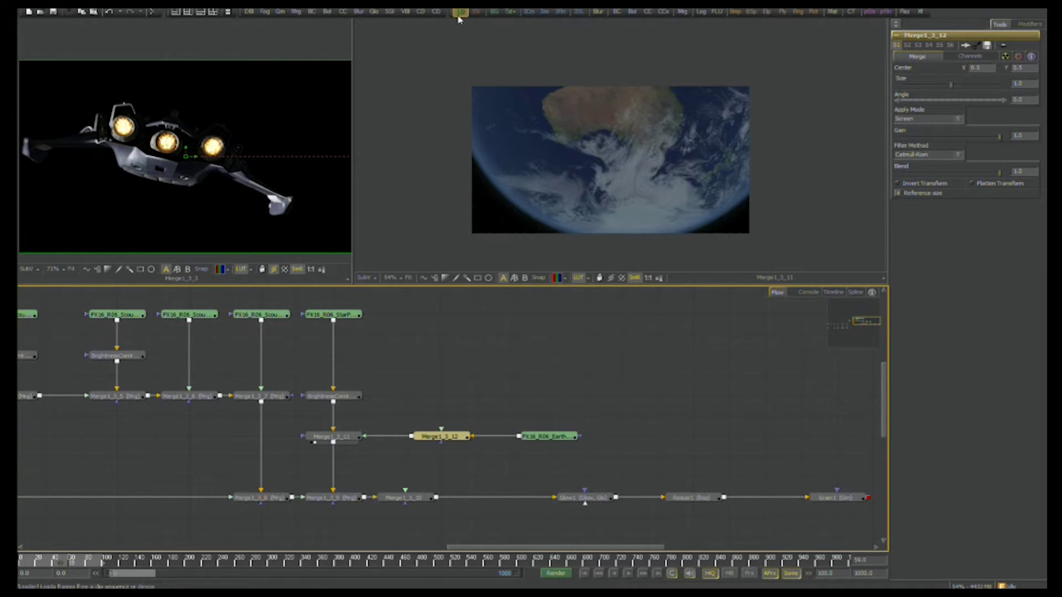
left_click_drag(241, 14, 448, 25)
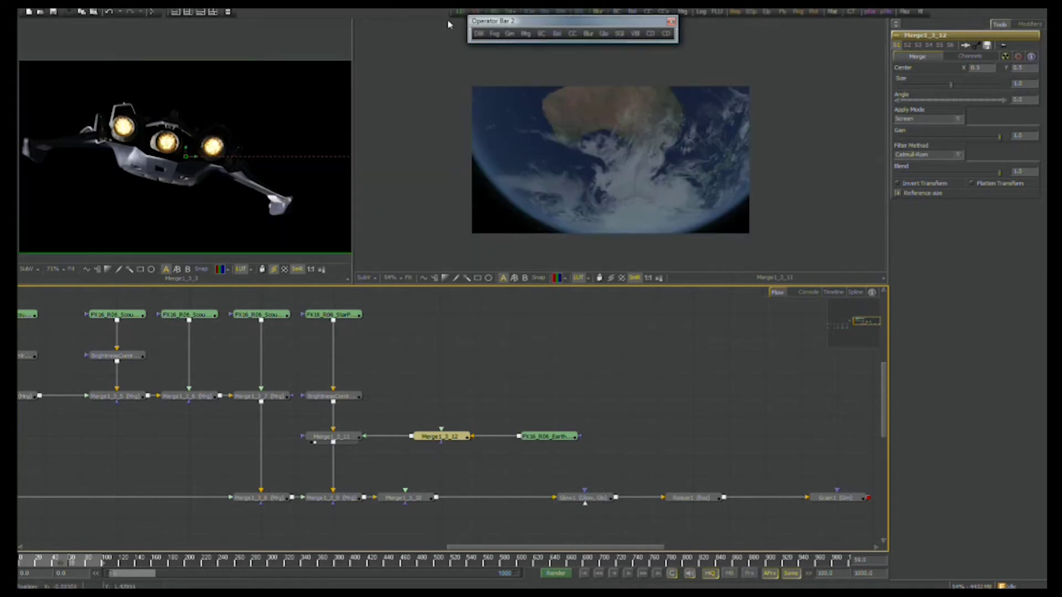
left_click(670, 22)
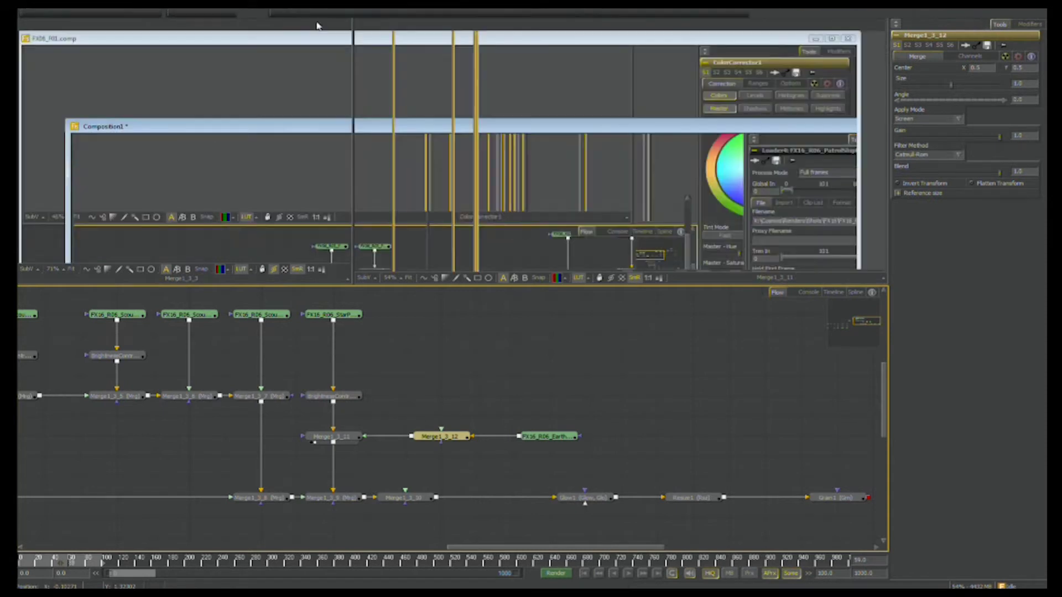
Add a Loader for the FX16_R06_EarthKey_R01 image sequence from the FX16_R06 renders folder.
left_click(290, 15)
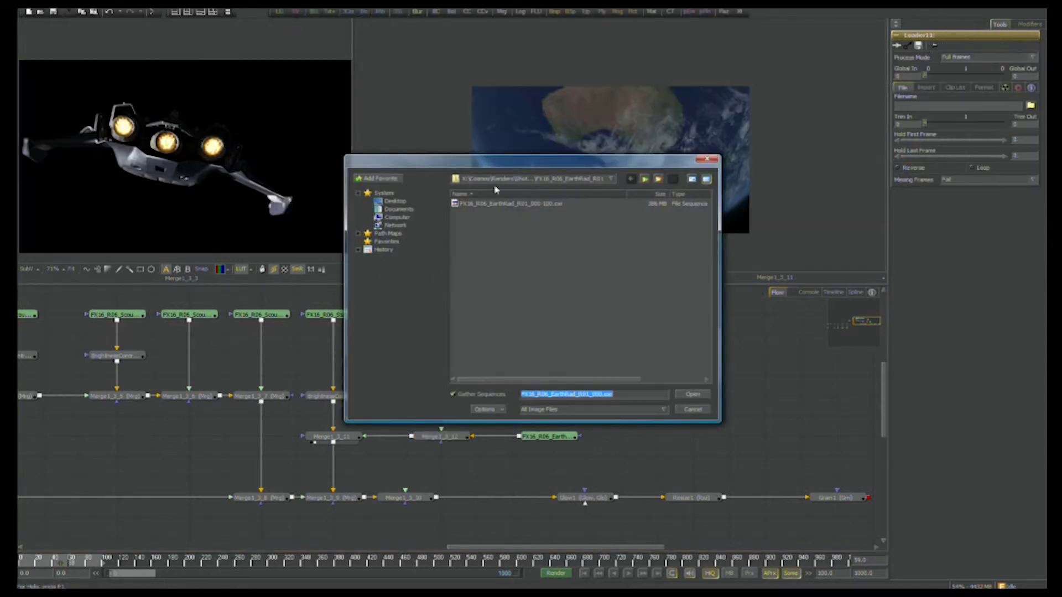
left_click(644, 179)
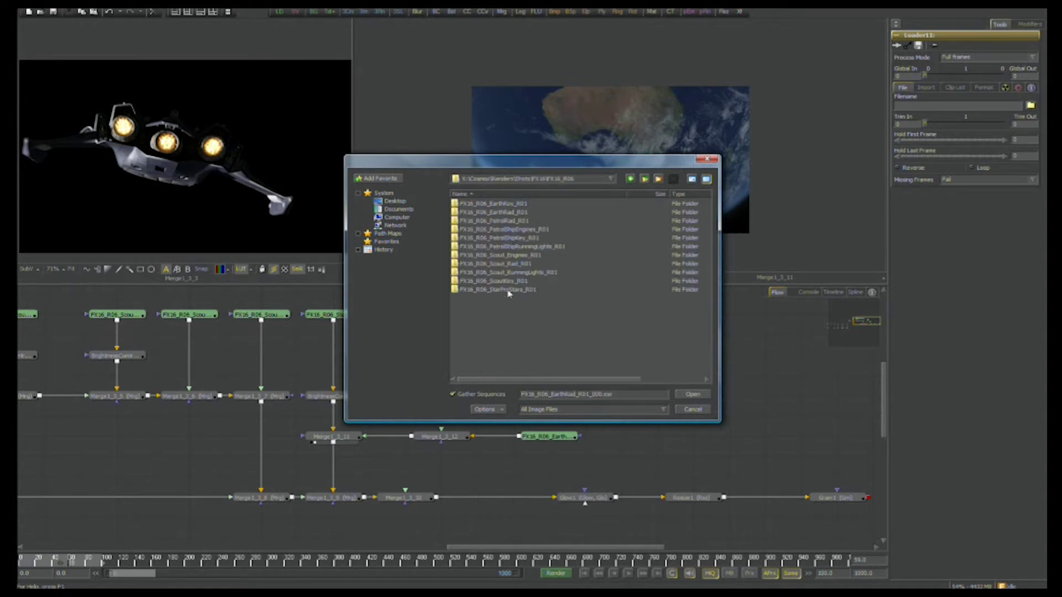
double_click(508, 208)
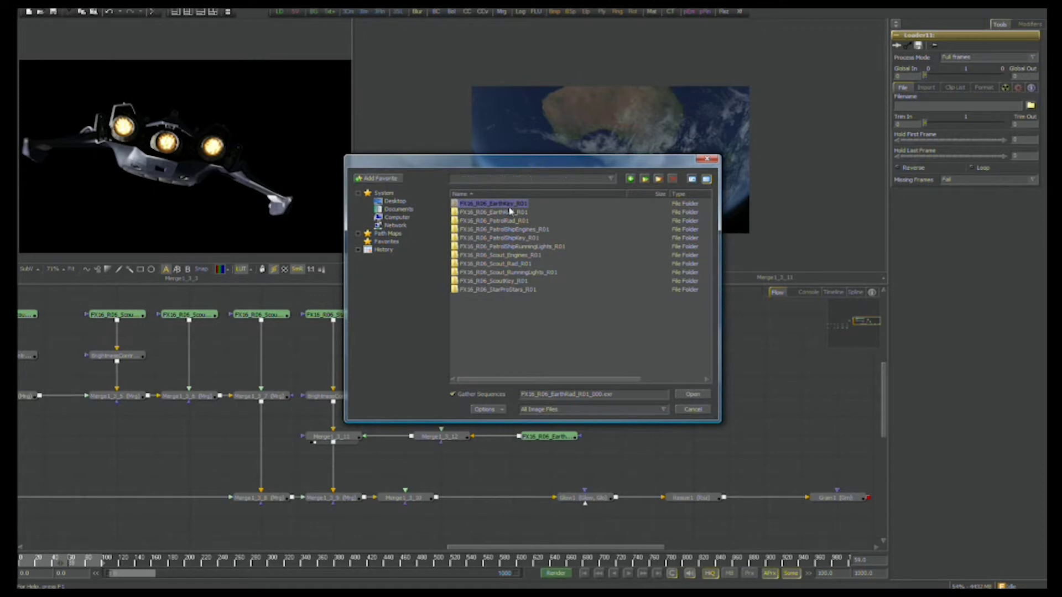
left_click(520, 203)
left_click(700, 396)
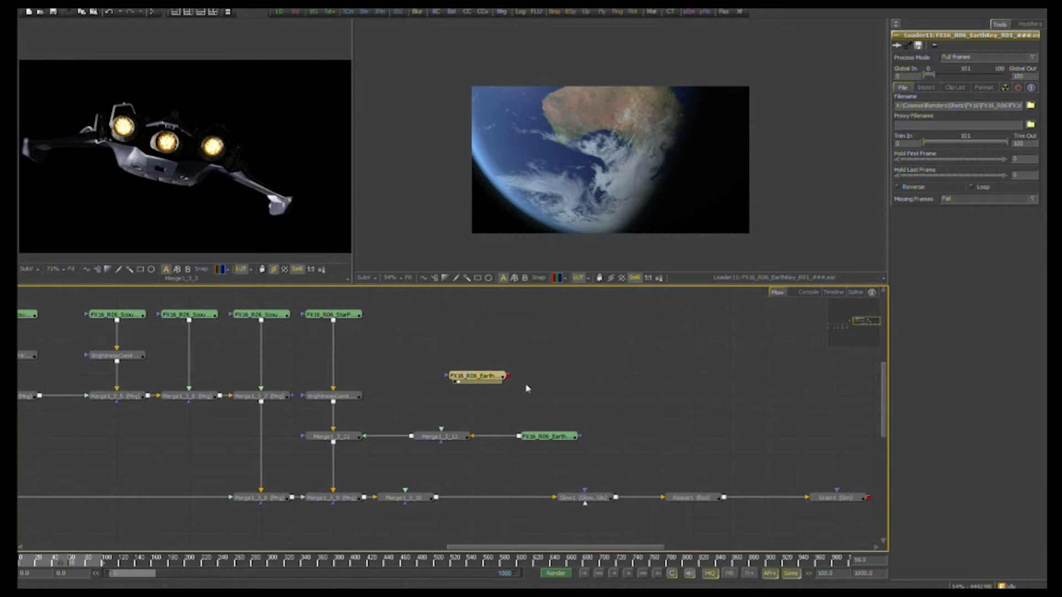
Connect the EarthKey loader to the EarthRad merge's foreground, place it above the EarthRad loader, and view the EarthRad pass.
left_click_drag(508, 376, 559, 244)
left_click_drag(548, 436, 675, 188)
left_click_drag(489, 385, 562, 385)
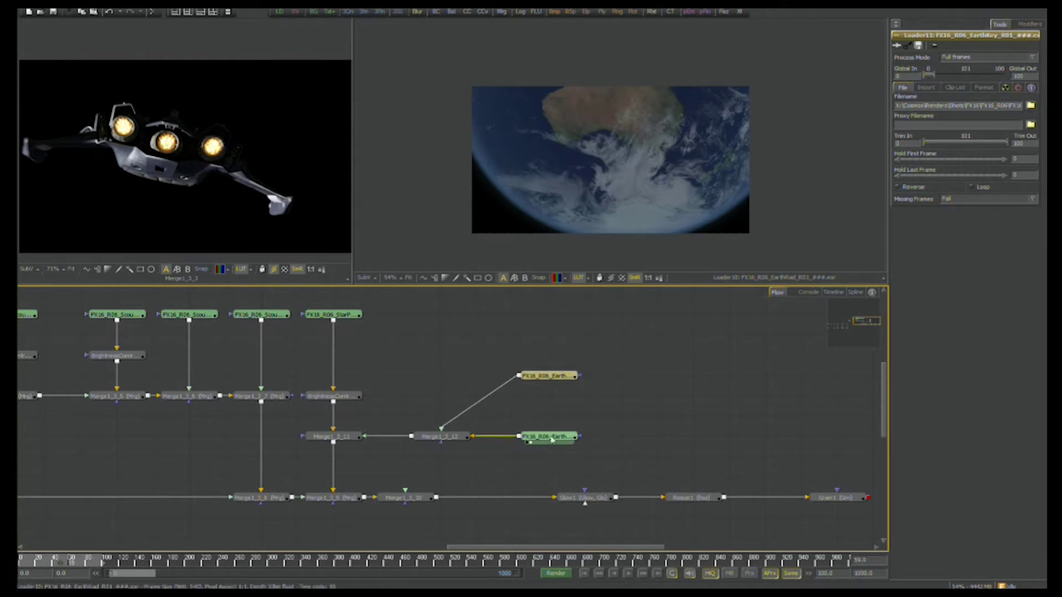
Widen the first viewer and compare the EarthKey and EarthRad passes side by side, examining Earth's shadowed side.
left_click(421, 222)
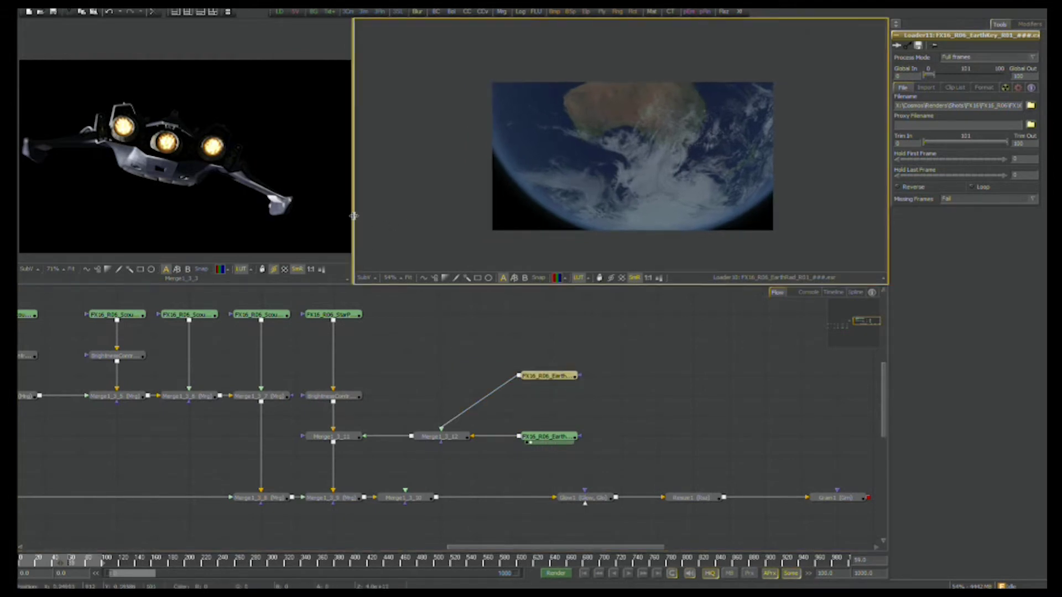
left_click_drag(352, 216, 424, 219)
left_click_drag(564, 377, 272, 156)
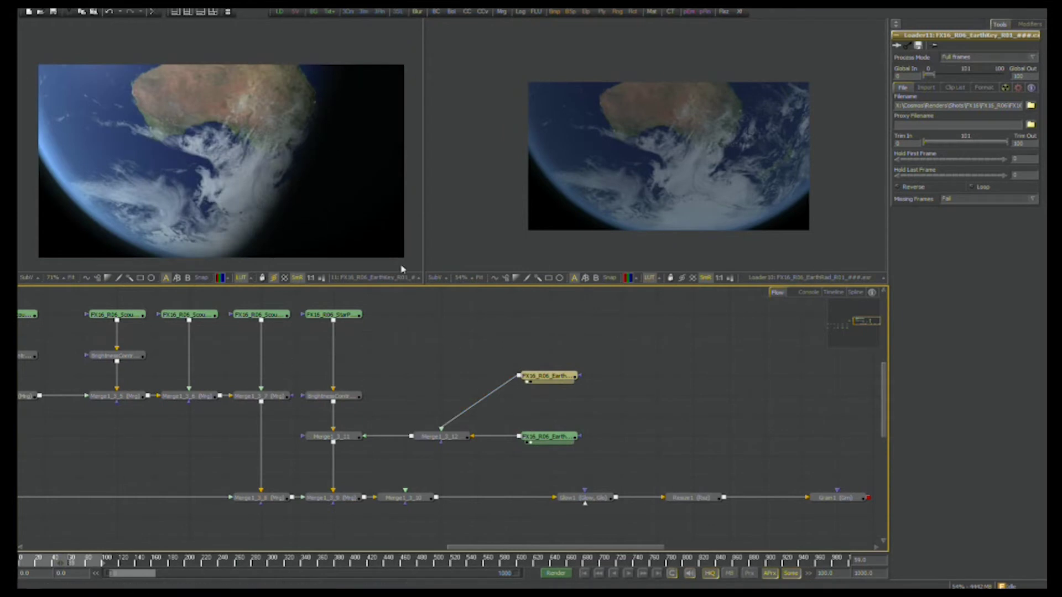
scroll(354, 166, "up", 2)
scroll(300, 199, "up", 3)
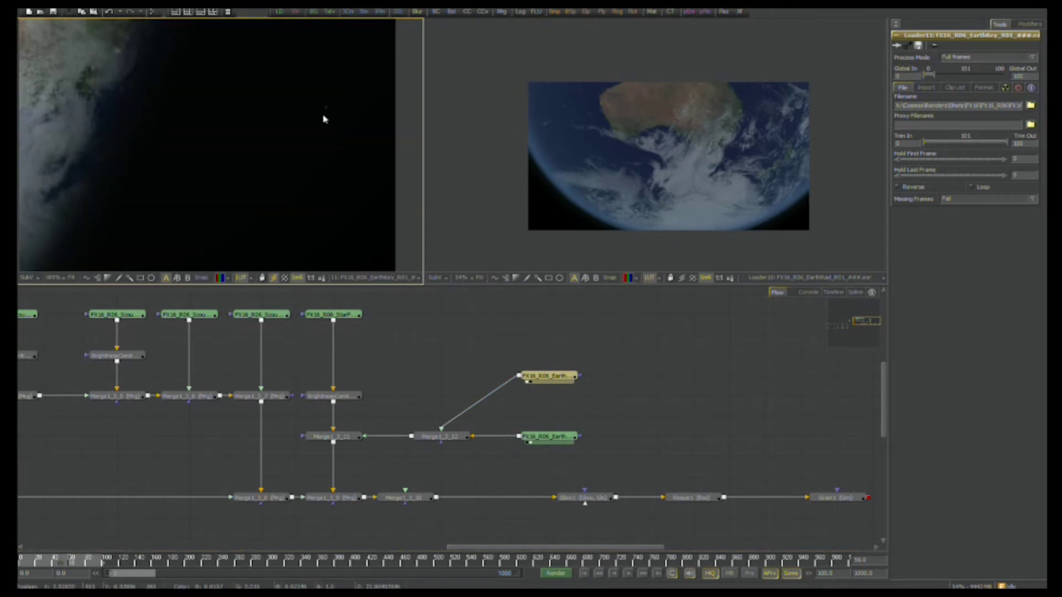
scroll(280, 156, "down", 4)
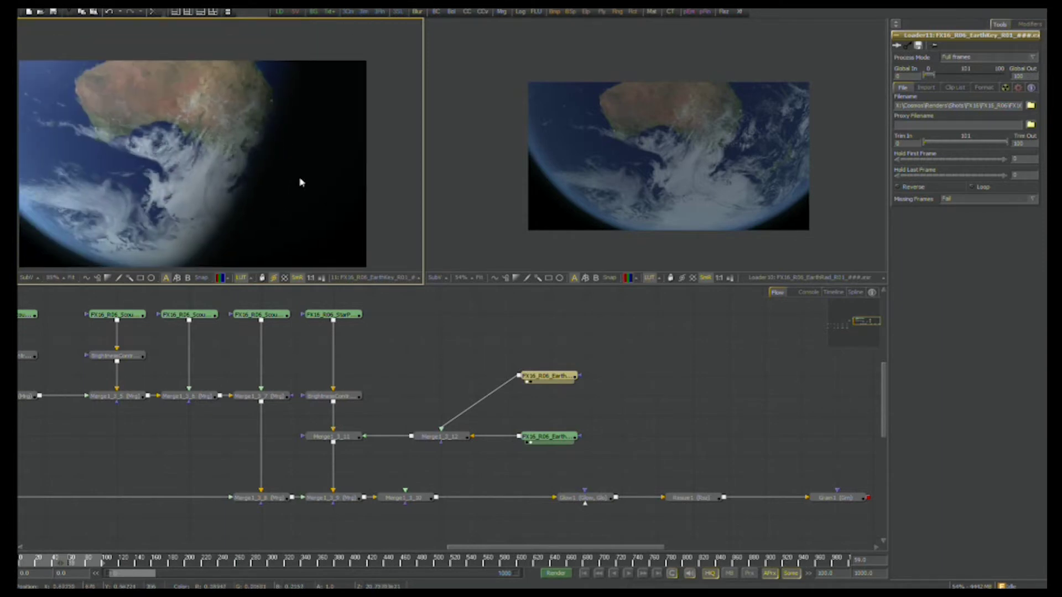
left_click_drag(539, 442, 595, 256)
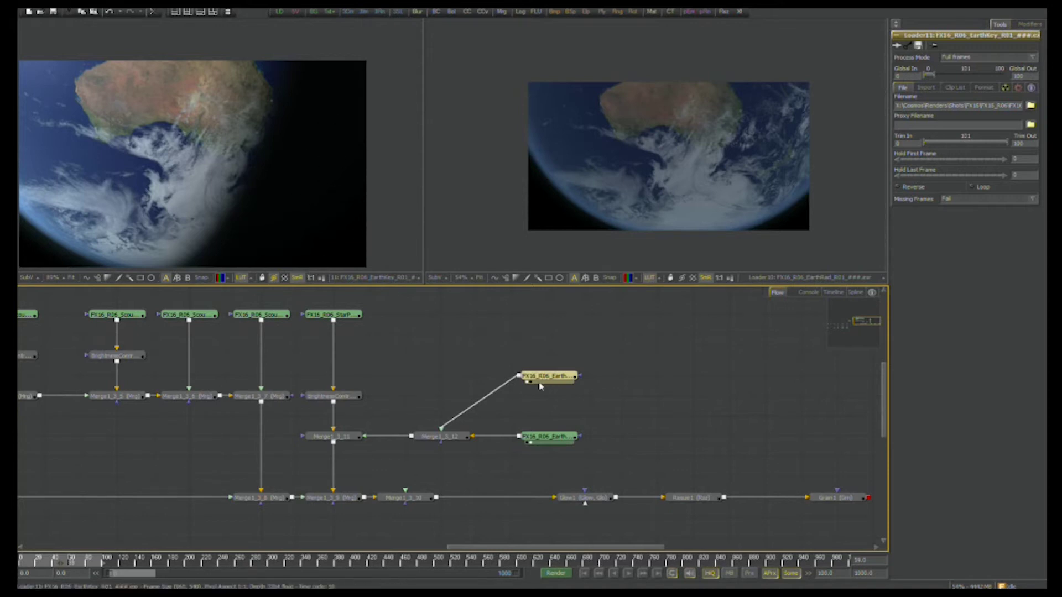
left_click_drag(568, 430, 570, 430)
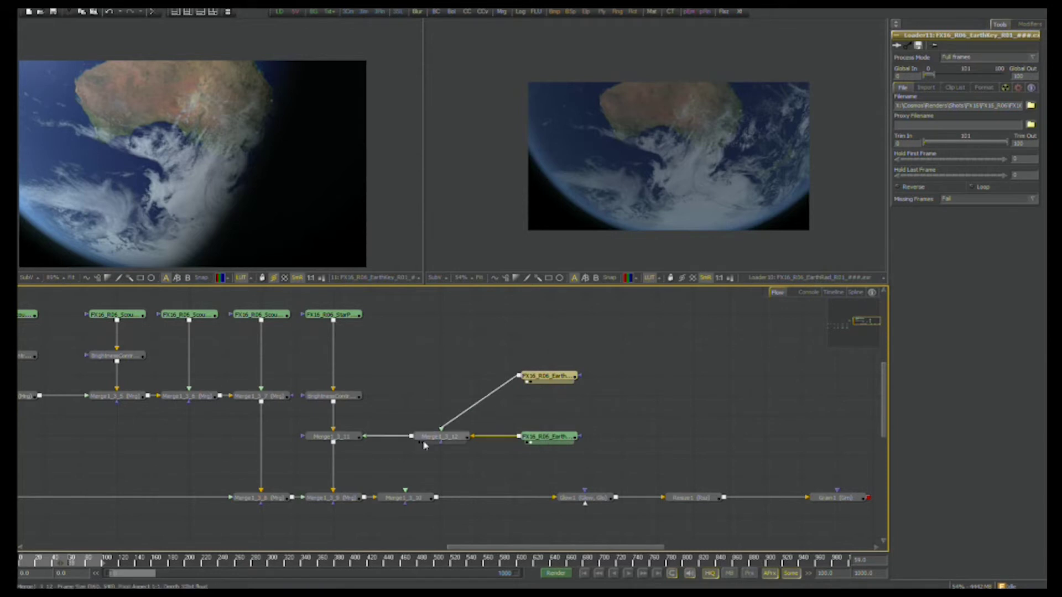
Move the EarthRad loader farther from the merge, insert a BrightnessContrast between them, and view the merged Earth.
left_click_drag(550, 439, 619, 448)
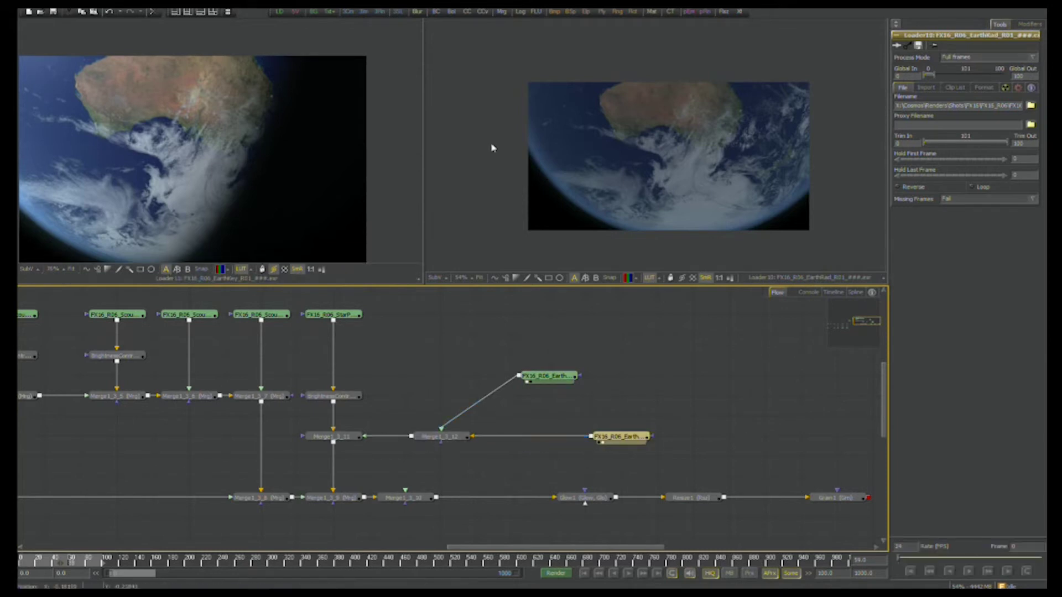
left_click_drag(437, 13, 516, 446)
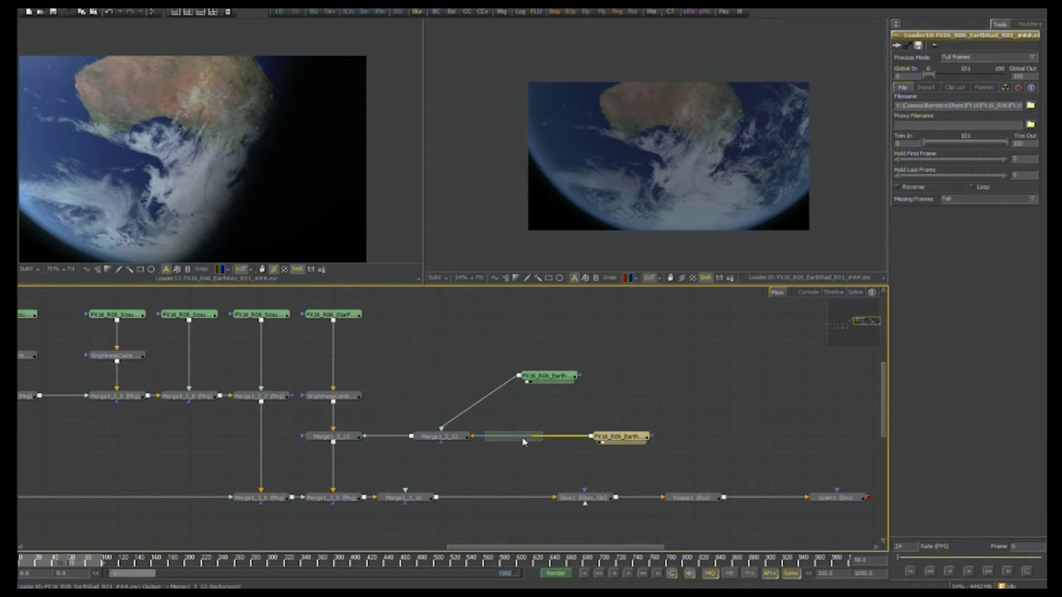
left_click_drag(446, 440, 678, 178)
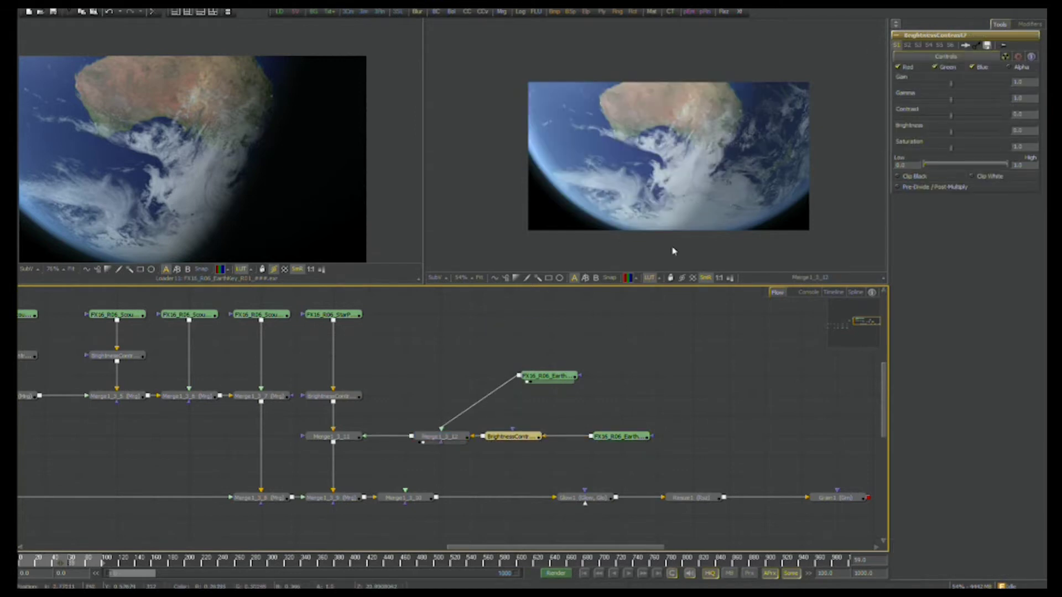
Darken the EarthRad pass by setting Gain to about 0.456 and Gamma to about 0.611, checking Earth's shadowed side.
mouse_move(948, 90)
left_mouse_down()
mouse_move(932, 86)
mouse_move(954, 105)
mouse_move(933, 101)
left_mouse_up()
left_click_drag(682, 204, 565, 183)
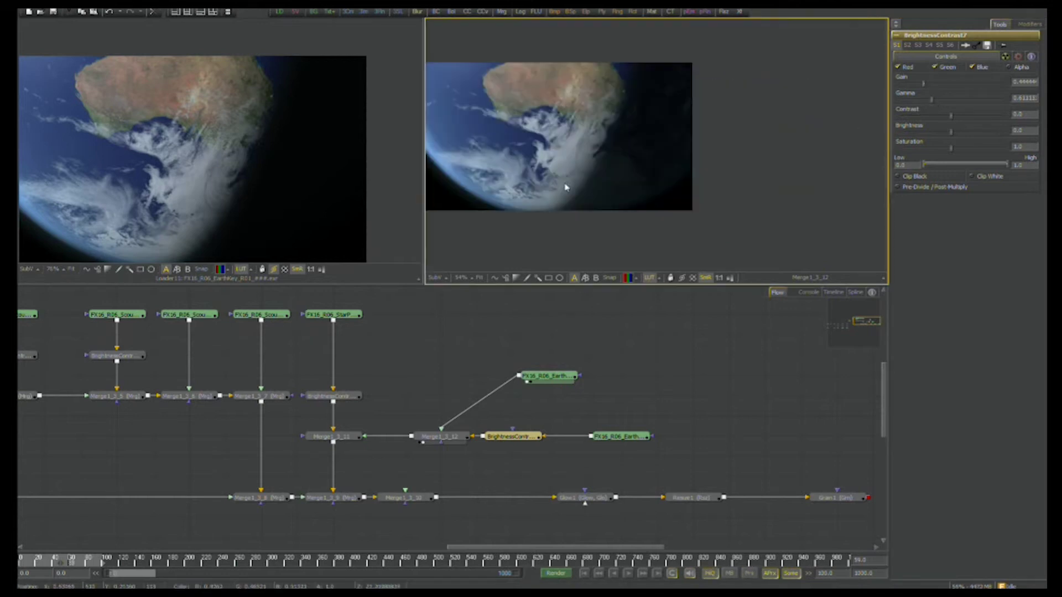
scroll(655, 88, "up", 1)
scroll(721, 90, "up", 1)
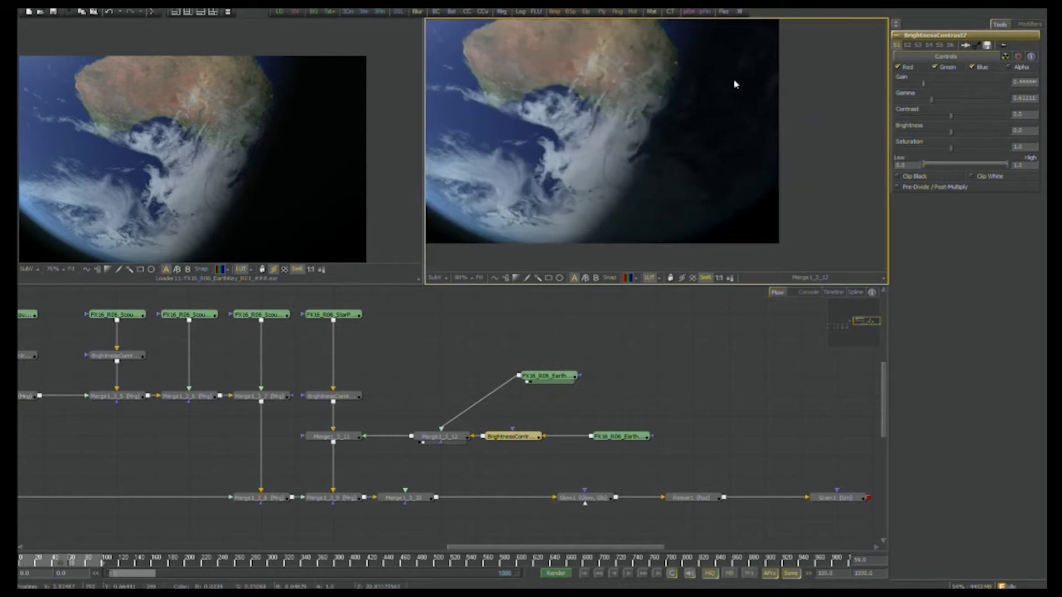
left_click_drag(923, 83, 925, 83)
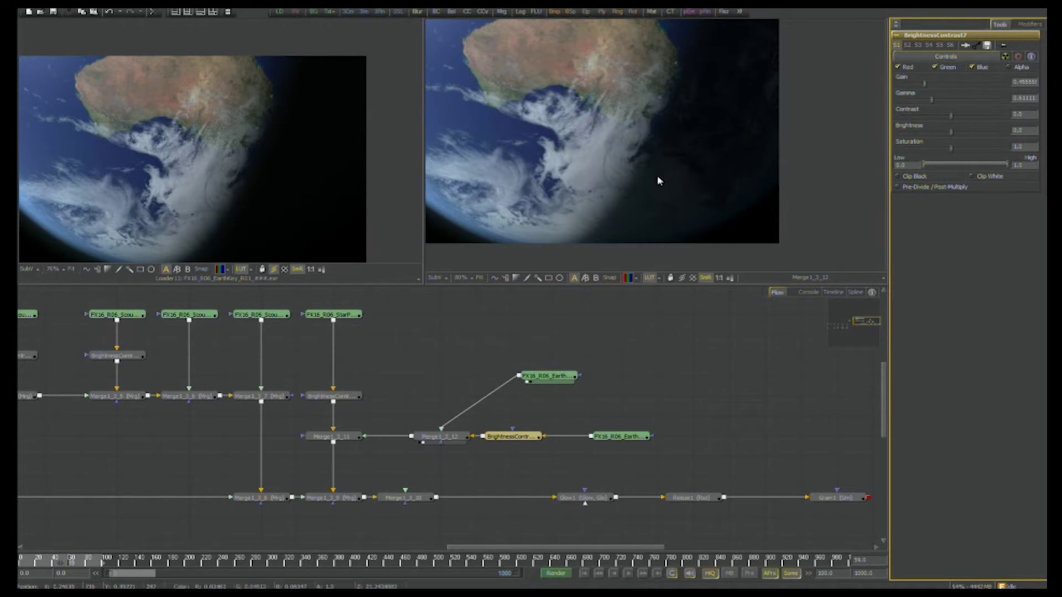
left_click_drag(660, 181, 695, 177)
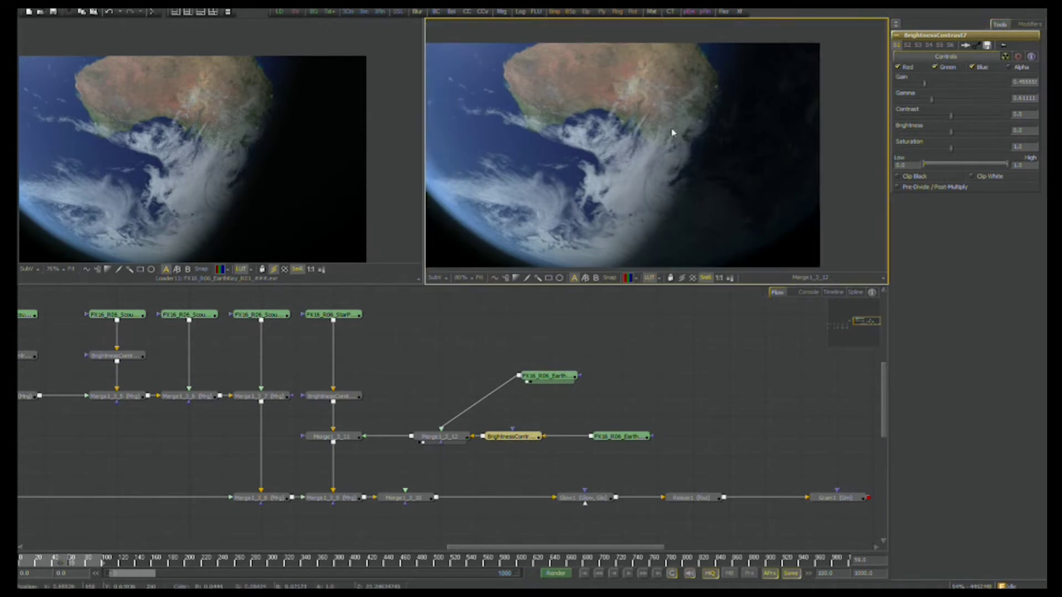
scroll(678, 159, "down", 1)
Delete the unused merge before the Glow, view the Glow result, and align the EarthKey loader directly above its merge.
left_click_drag(606, 501, 596, 214)
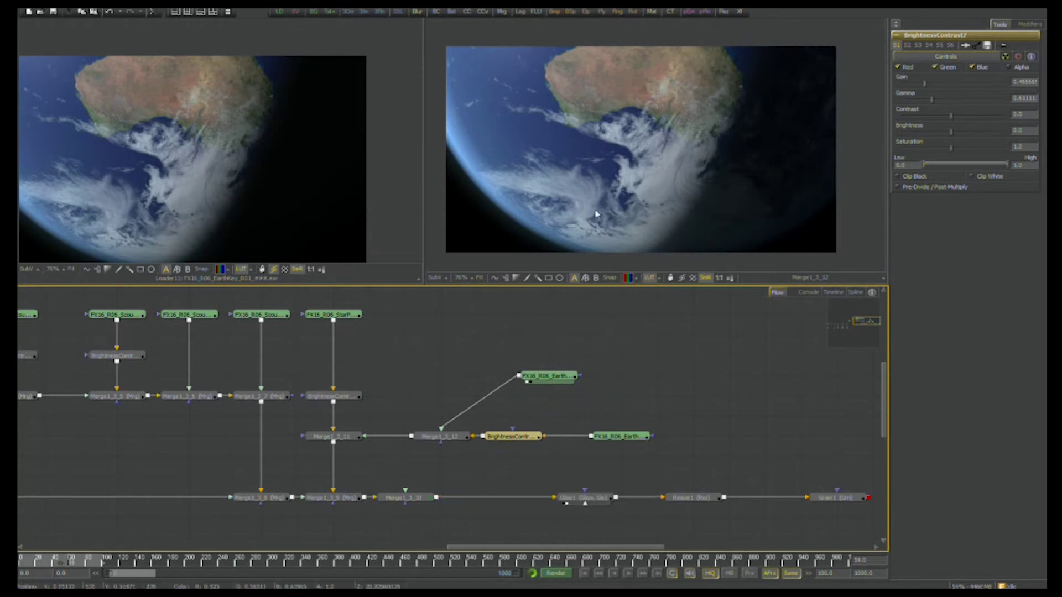
left_click(421, 498)
left_click(318, 499)
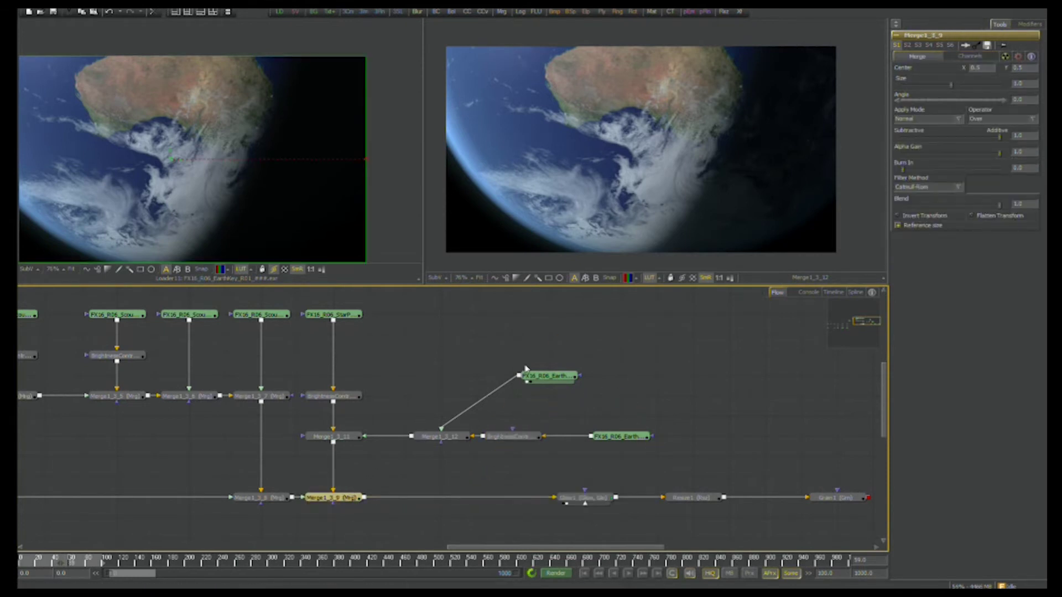
scroll(713, 238, "down", 2)
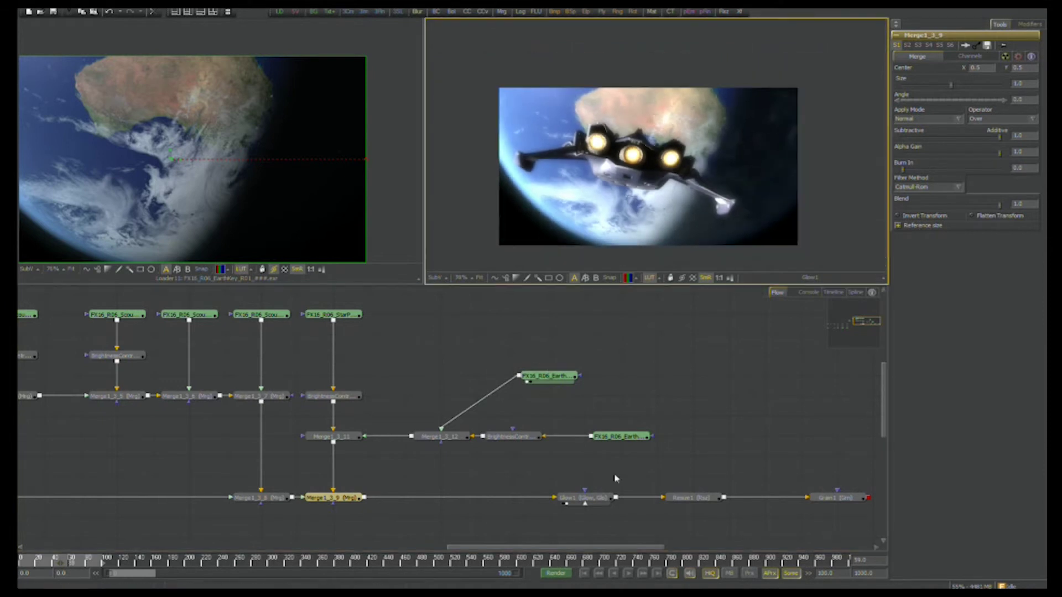
left_click_drag(603, 502, 640, 187)
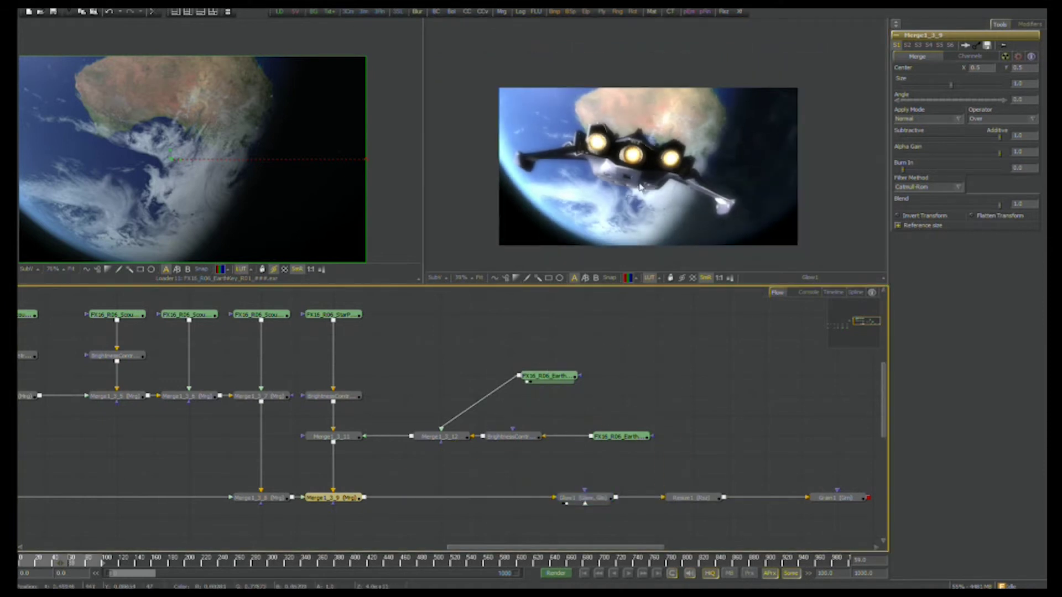
left_click_drag(529, 376, 420, 376)
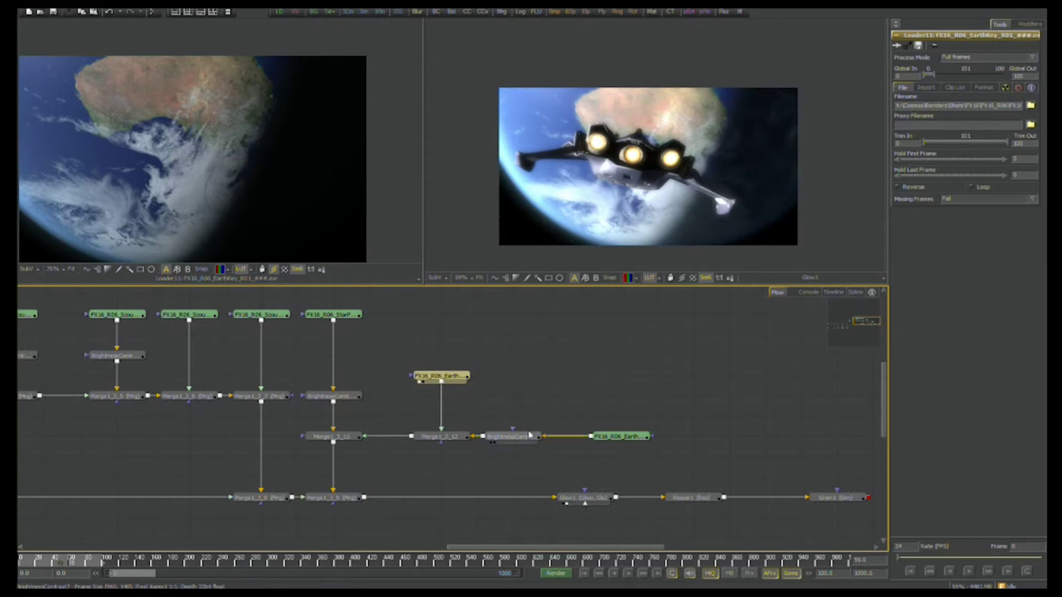
left_click_drag(681, 441, 592, 406)
View the Resize and Grain outputs, and inspect the finished Grain frame full screen at several magnifications.
left_click(603, 462)
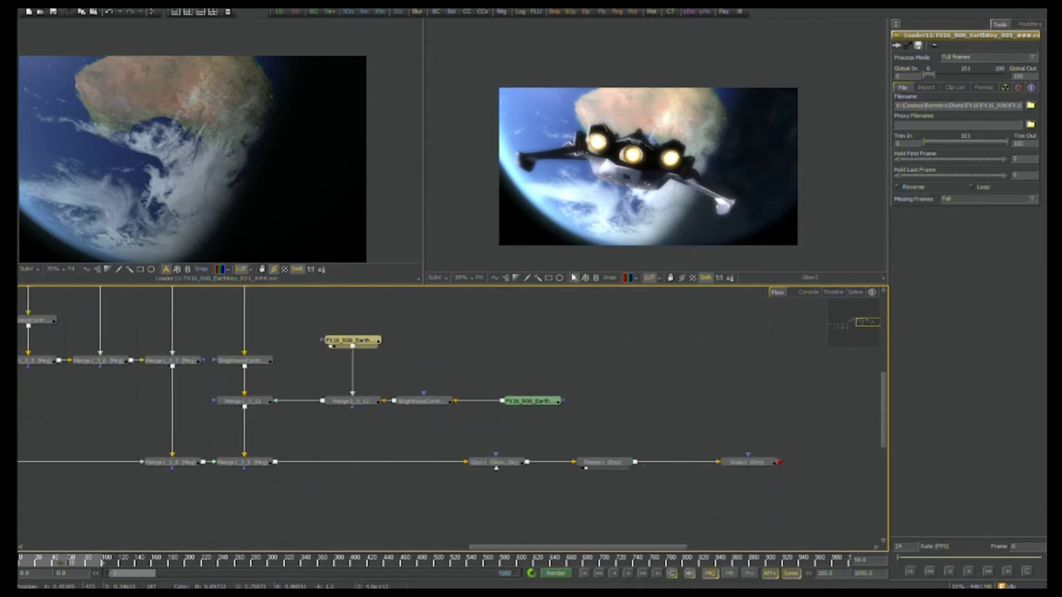
key("2")
left_click_drag(750, 462, 689, 218)
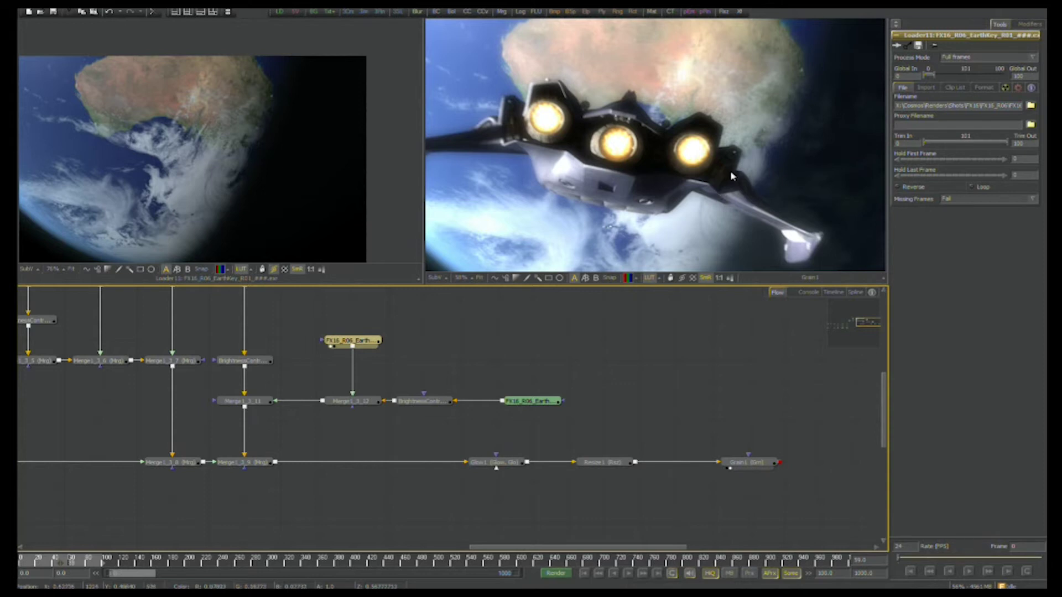
scroll(730, 170, "down", 2)
left_click(145, 4)
left_click(166, 15)
left_click_drag(734, 459, 387, 88)
left_click(408, 16)
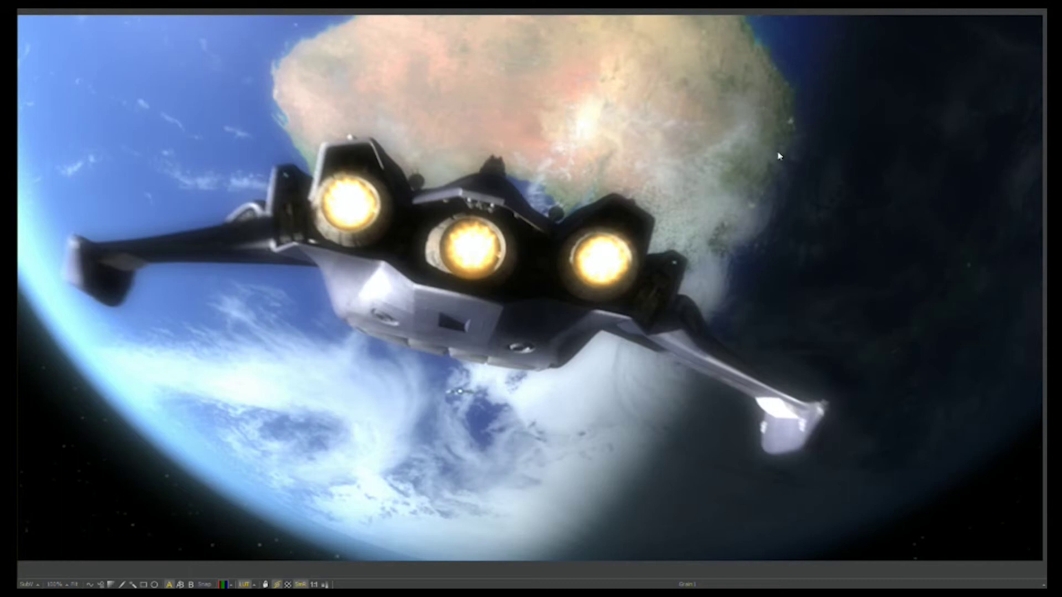
scroll(656, 346, "down", 3)
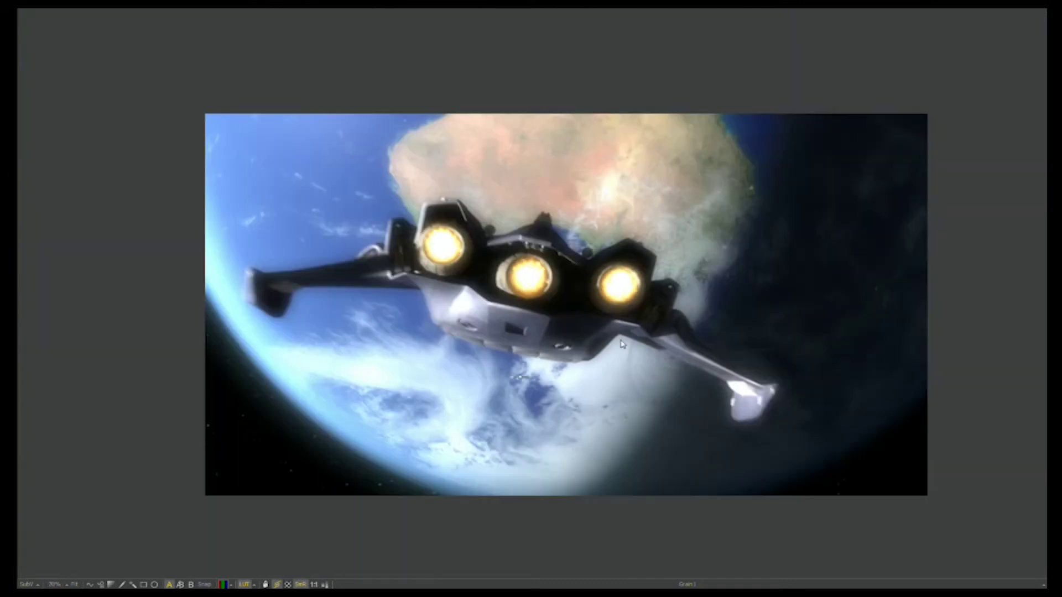
left_click_drag(620, 341, 579, 344)
scroll(580, 345, "up", 2)
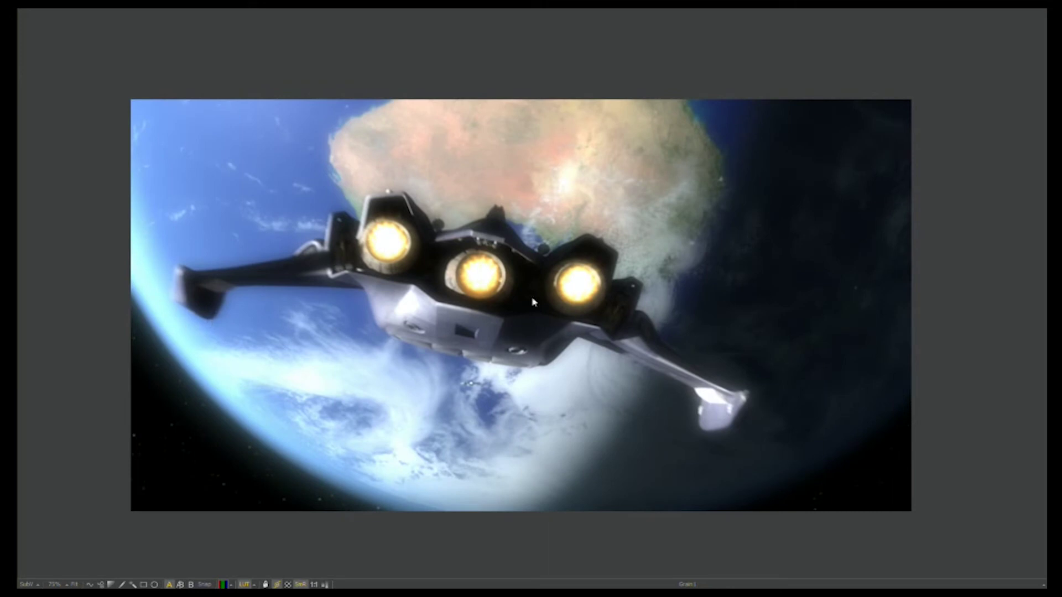
key("F4")
Add a Saver connected to the output of the Grain node at the end of the flow.
scroll(576, 391, "down", 3)
left_click(646, 444)
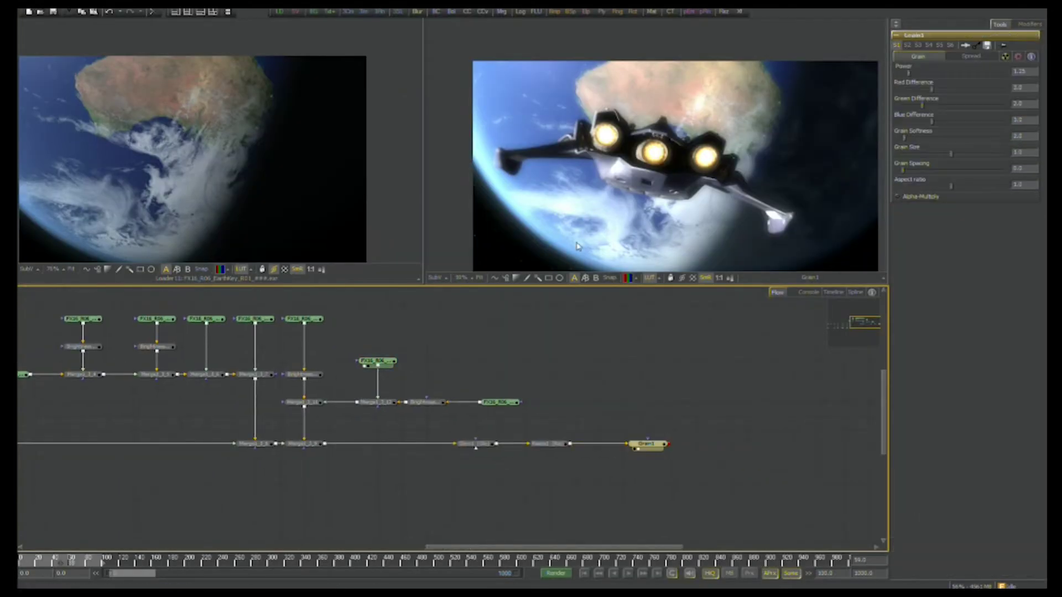
left_click_drag(296, 12, 680, 444)
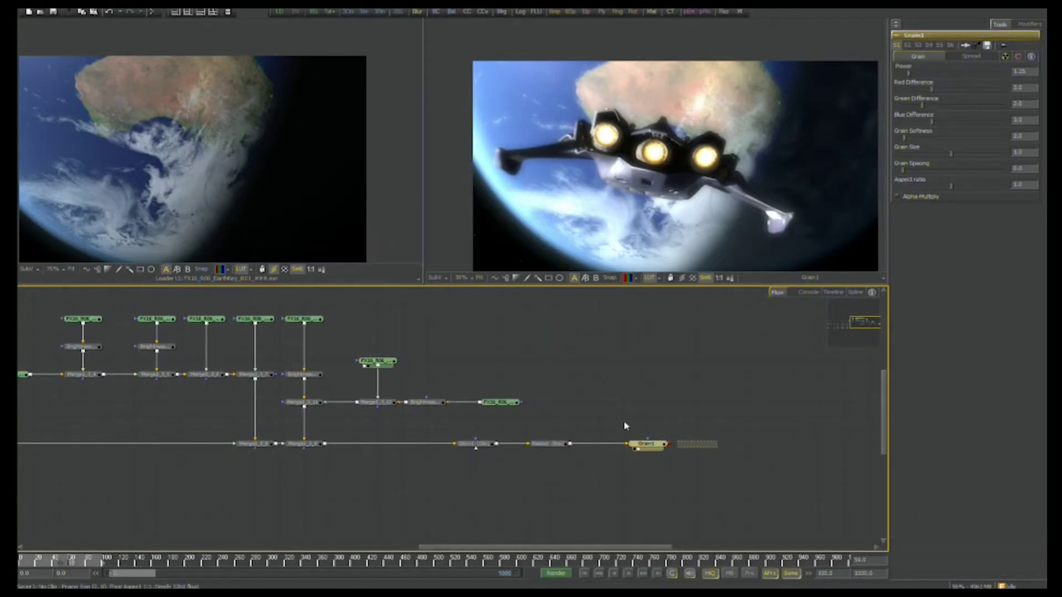
Browse the Saver's output location to the ShotOutput folder under Cosmos\Renders.
left_click(558, 180)
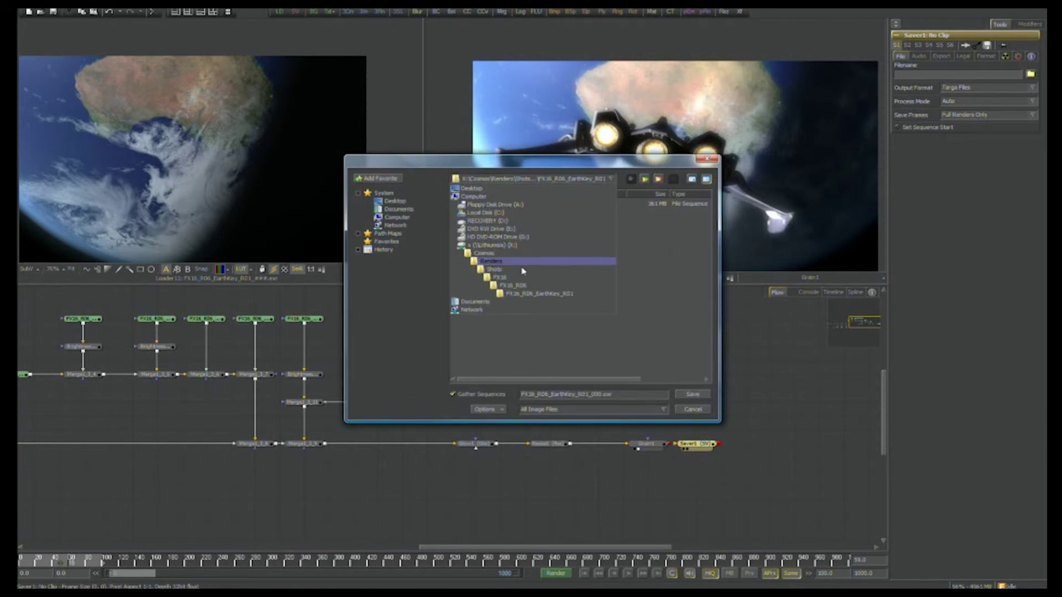
left_click(525, 285)
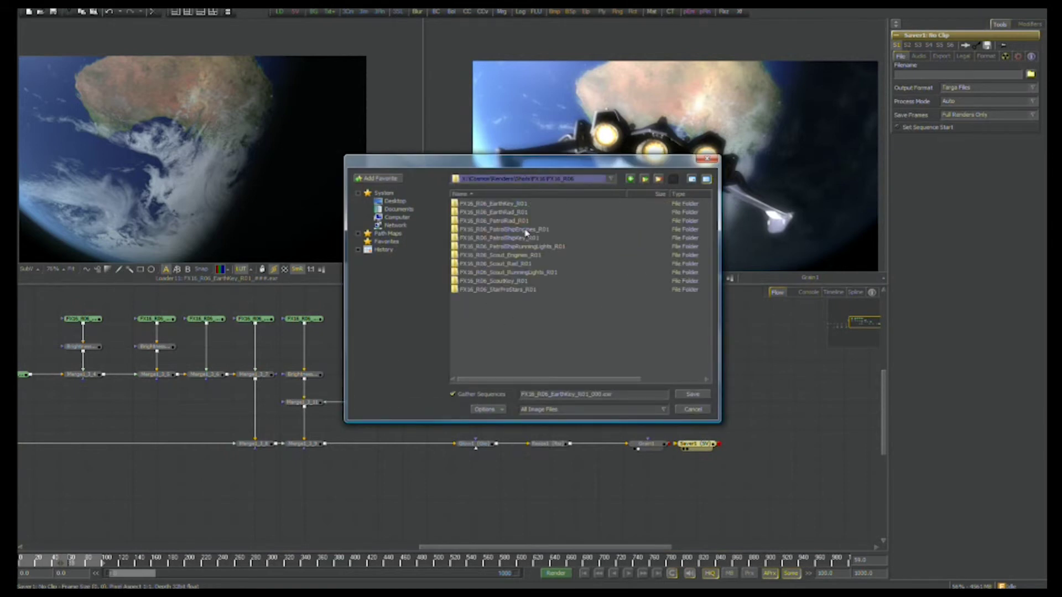
left_click(576, 186)
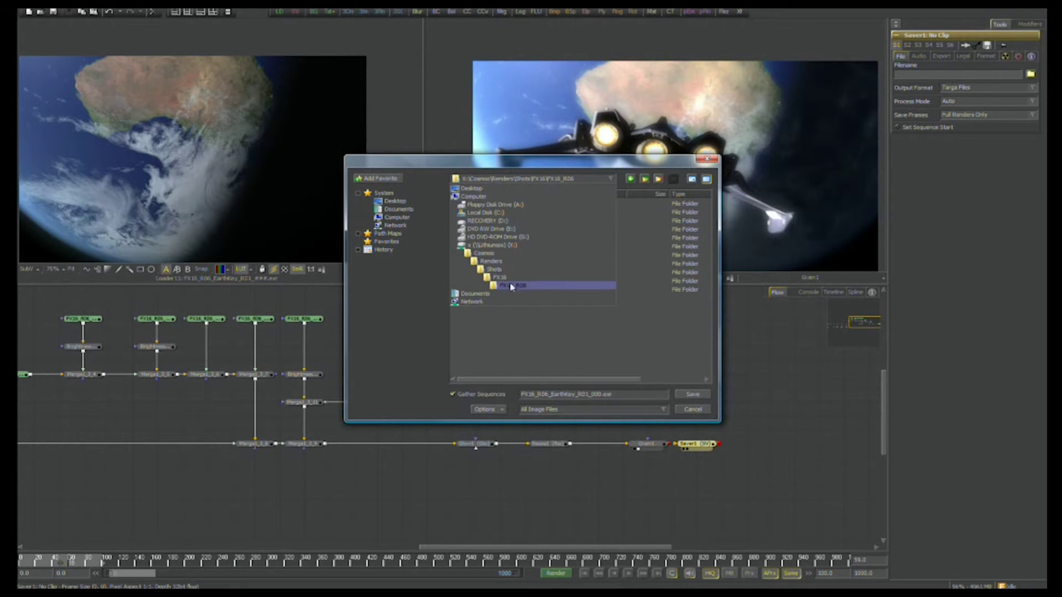
left_click(498, 261)
double_click(480, 232)
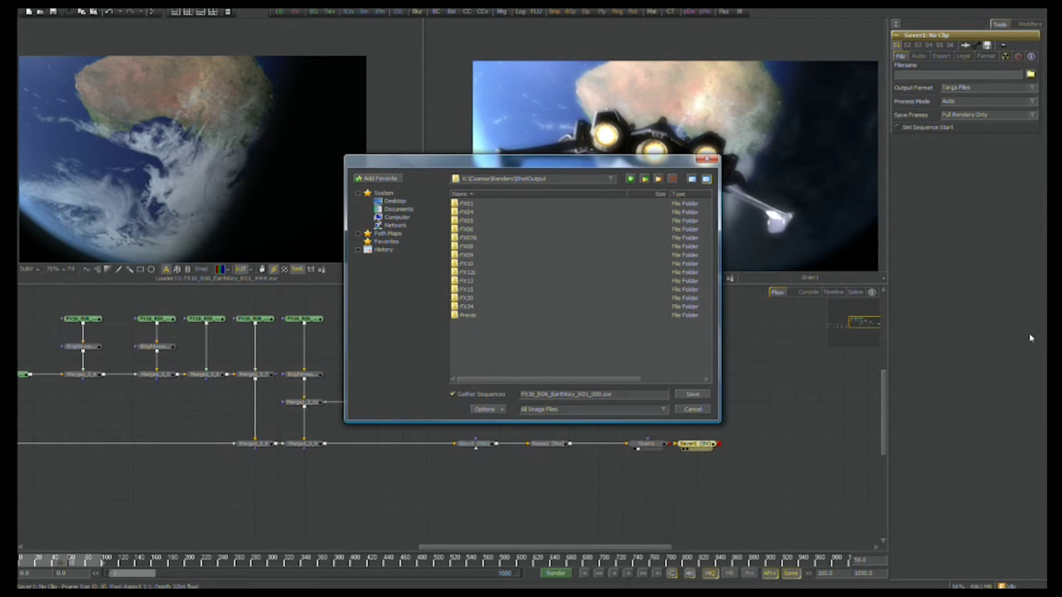
Create a new folder named FX16 inside ShotOutput and open it.
left_click(659, 179)
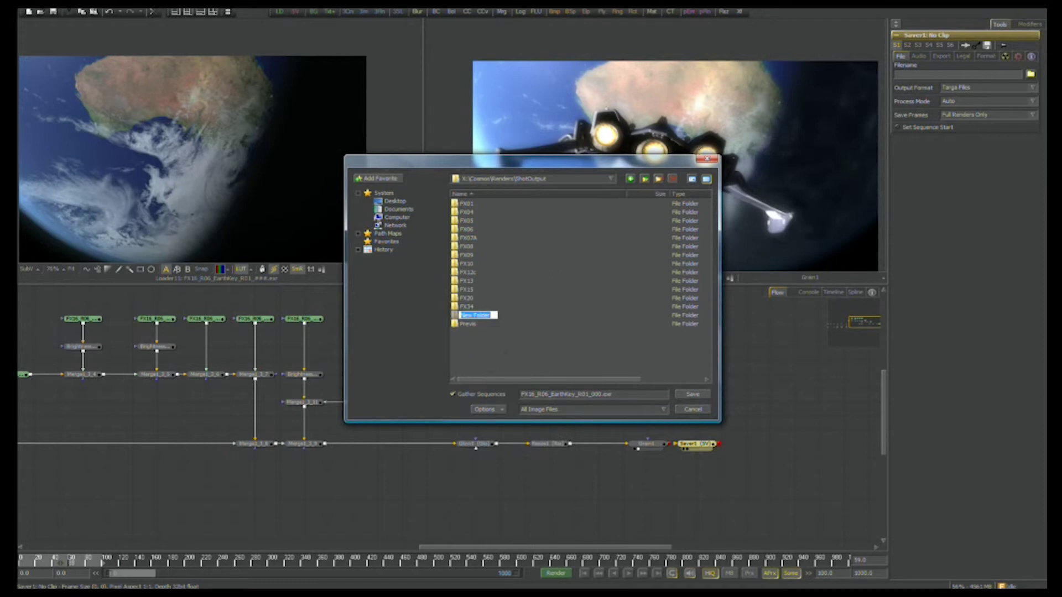
key("BackSpace")
key("Return")
double_click(472, 316)
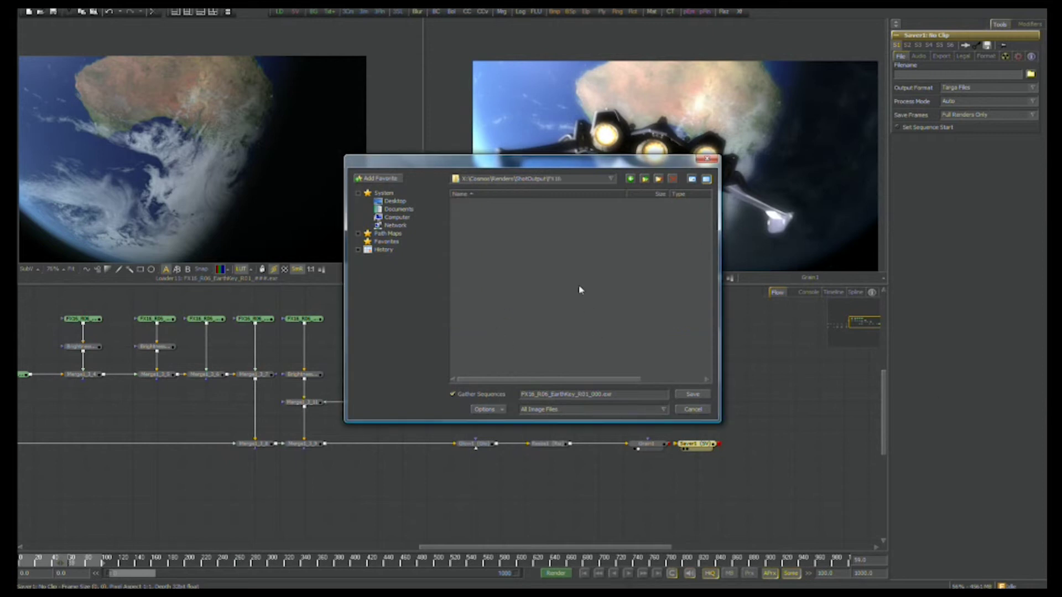
Create and open a subfolder named FX16_R01_JPG, and set the Saver's output file to FX16_R01_JPG_.jpg inside it.
left_click(658, 179)
key("BackSpace")
type("FX16")
key("ctrl+a")
key("ctrl+c")
key("Return")
double_click(468, 204)
double_click(634, 392)
key("ctrl+v")
key("Return")
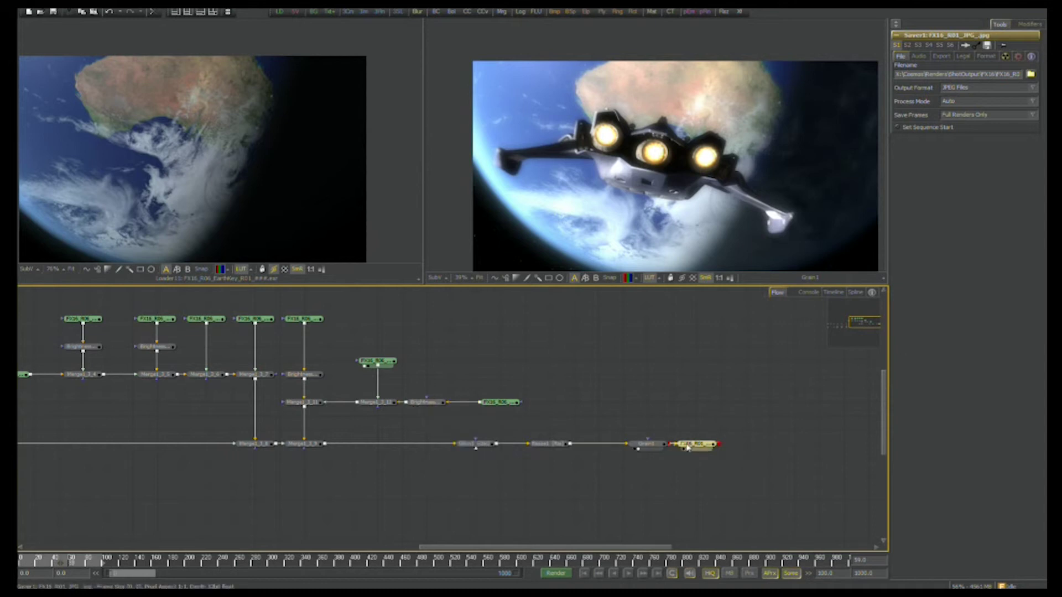
View the Saver's output, show its JPEG format settings, and move the EarthKey loader up level with the row of other loaders.
left_click_drag(710, 449, 705, 216)
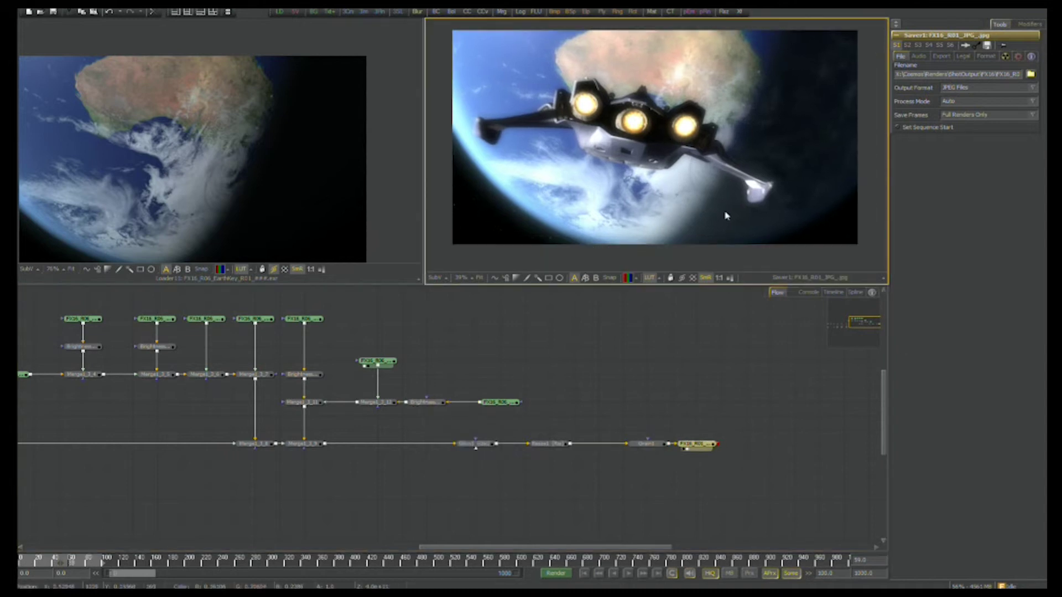
left_click(979, 57)
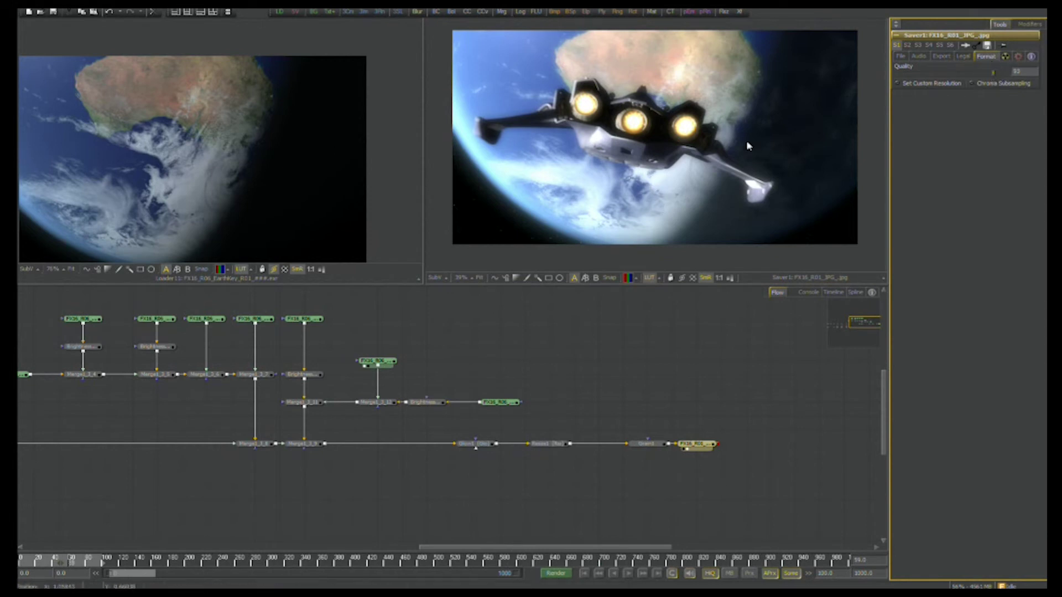
left_click_drag(433, 380, 440, 338)
left_click_drag(629, 372, 436, 446)
scroll(436, 446, "up", 2)
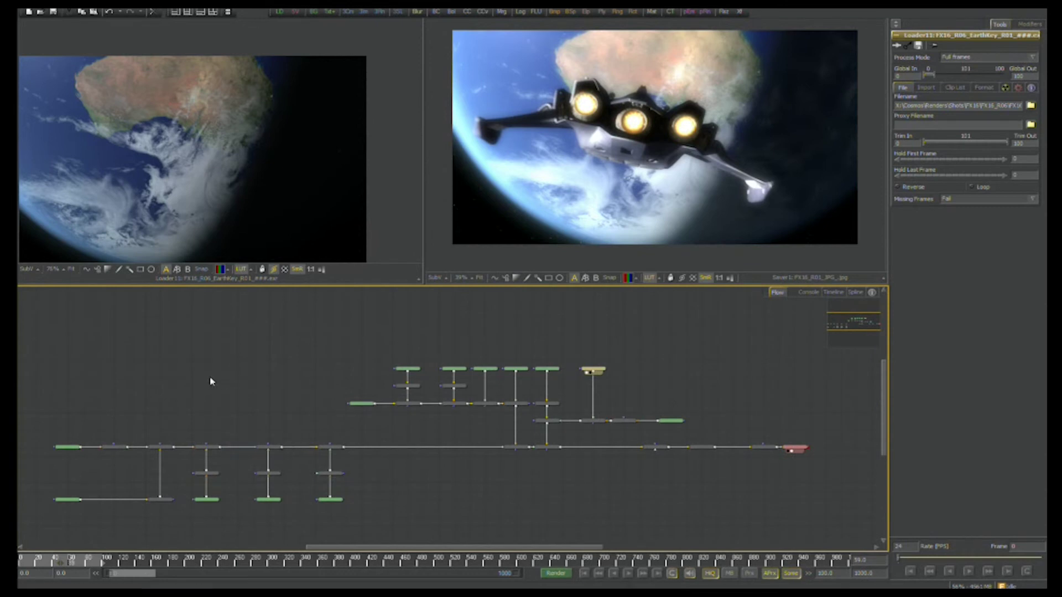
View the PatrolShipKey and PatrolShipRad passes, checking the channel settings of the PatrolShipKey loader.
left_click_drag(211, 381, 282, 353)
left_click_drag(147, 474, 301, 232)
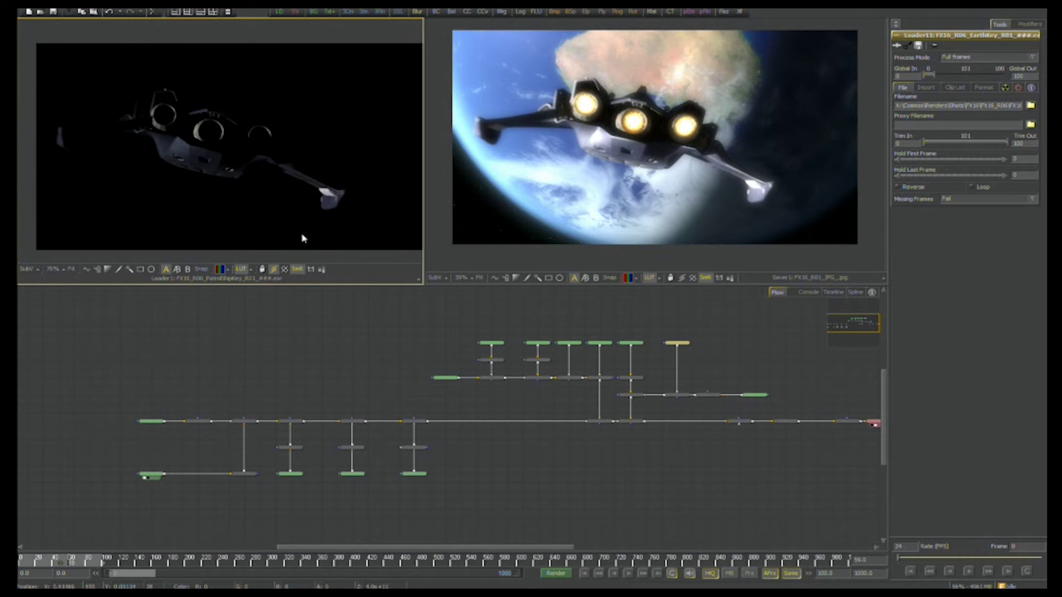
left_click(155, 476)
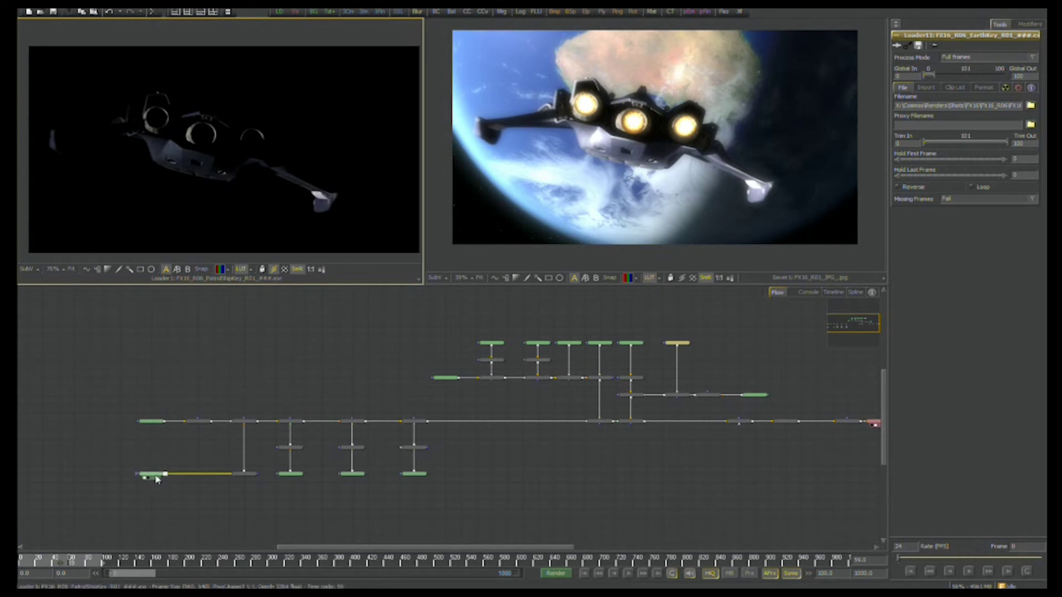
left_click(155, 476)
left_click_drag(151, 422, 157, 251)
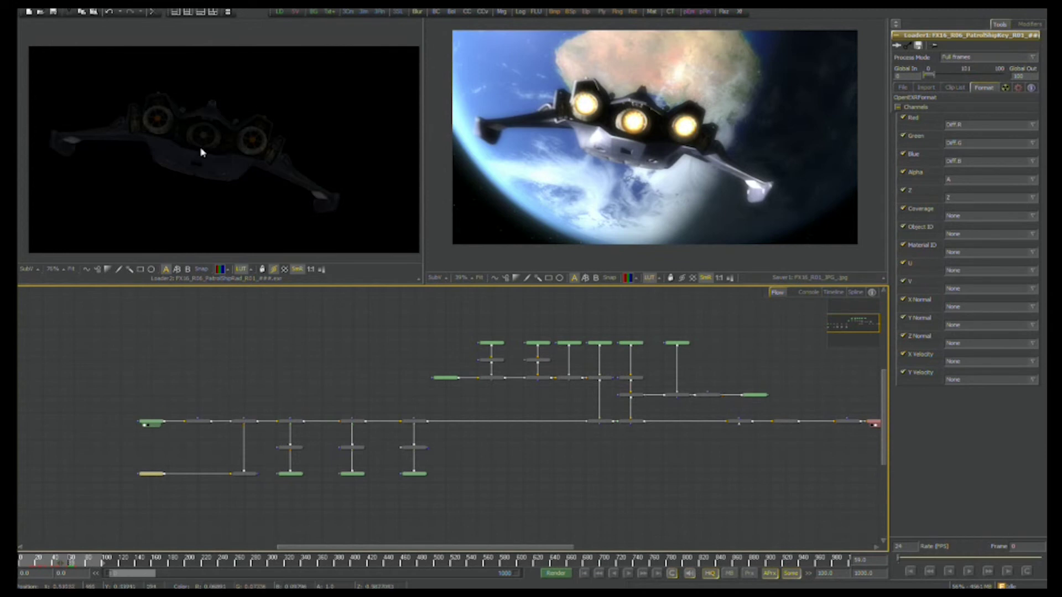
left_click(148, 424)
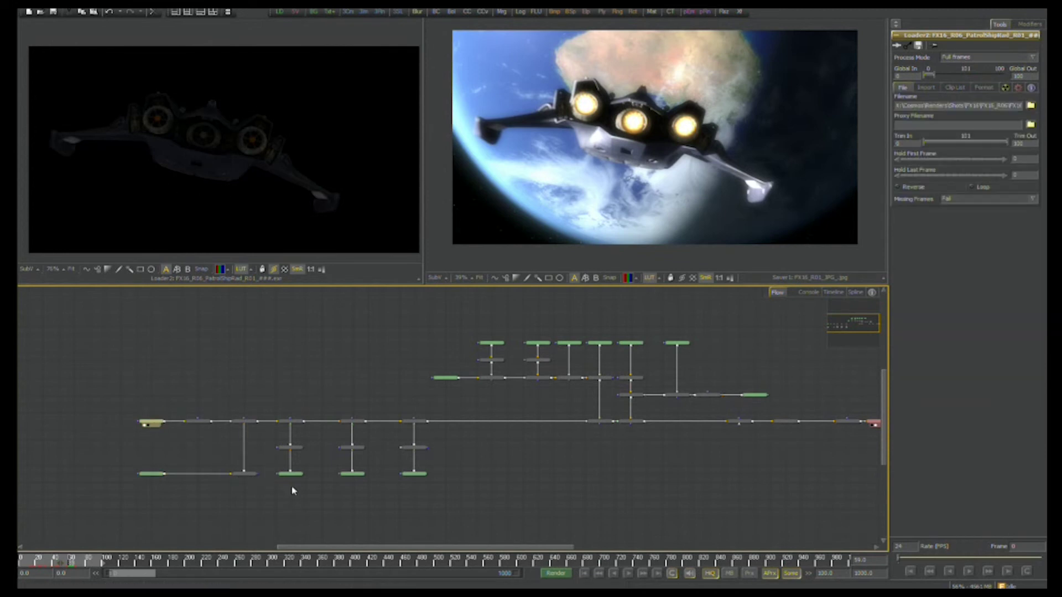
Examine the second PatrolShipKey pass from its loader through its Brightness/Contrast to its merge.
left_click_drag(295, 481, 200, 230)
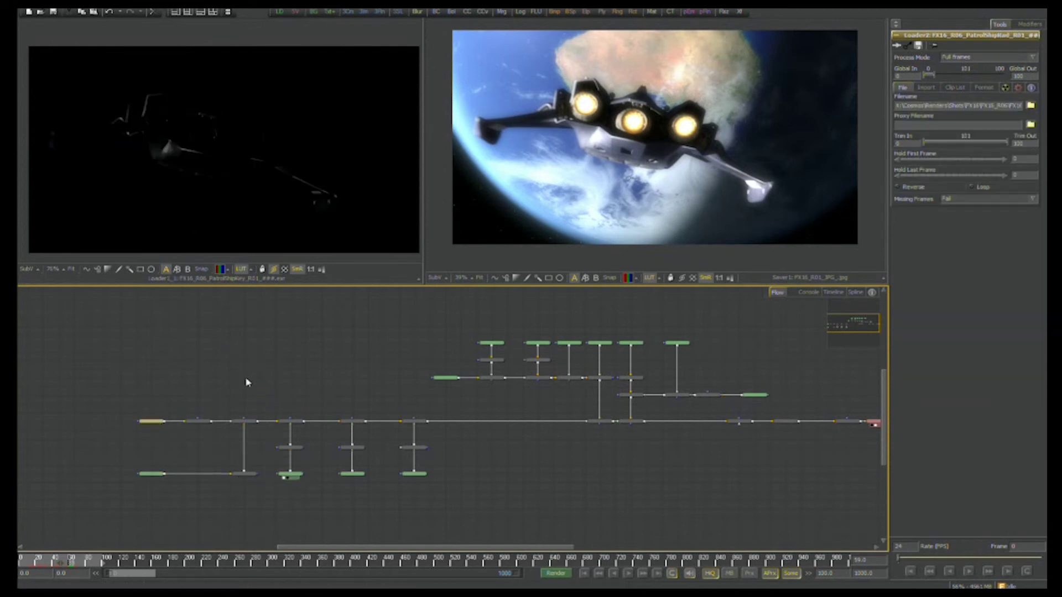
left_click_drag(288, 446, 310, 238)
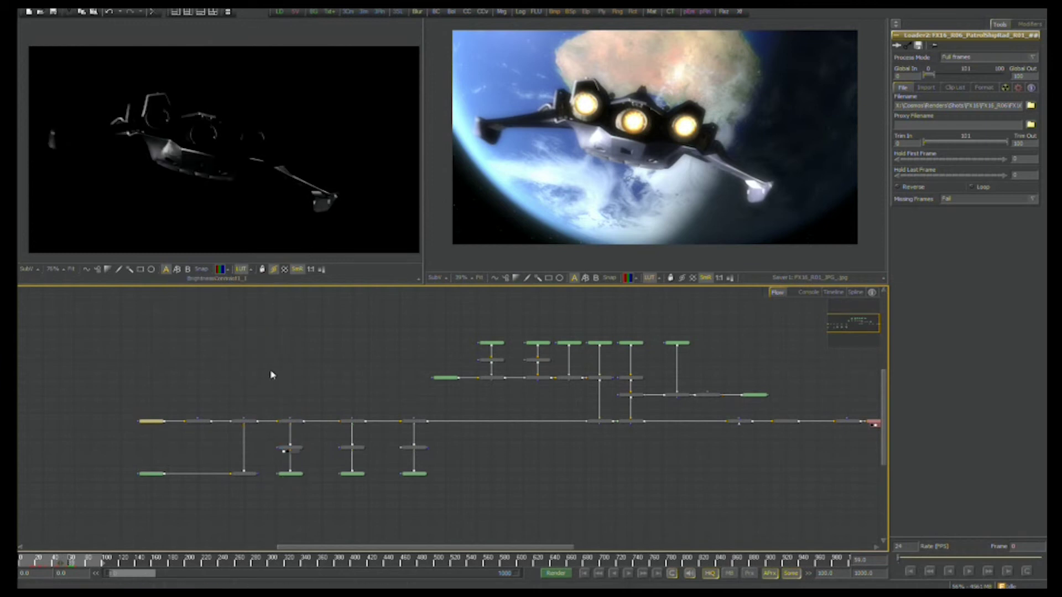
left_click_drag(302, 428, 315, 202)
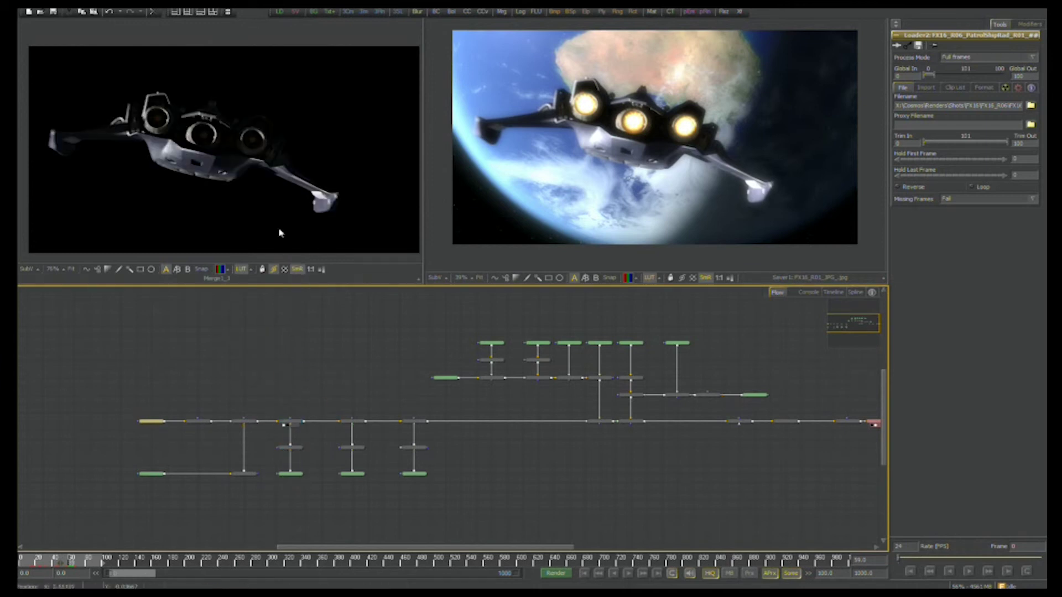
Examine the patrol ship's running lights and engines passes from their loaders through their color corrections to their merges.
left_click(359, 477)
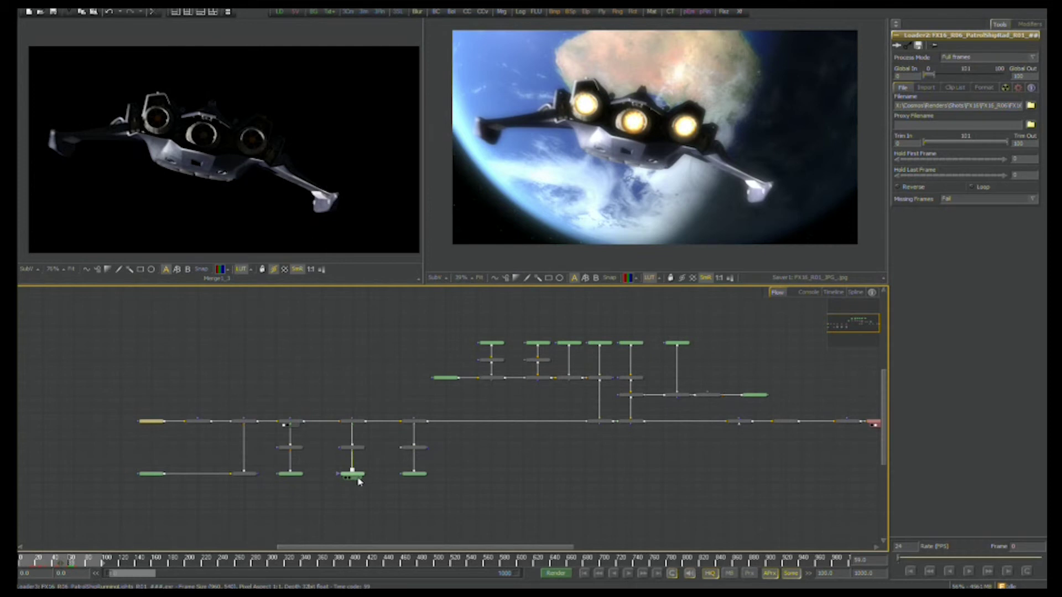
left_click_drag(357, 479, 364, 201)
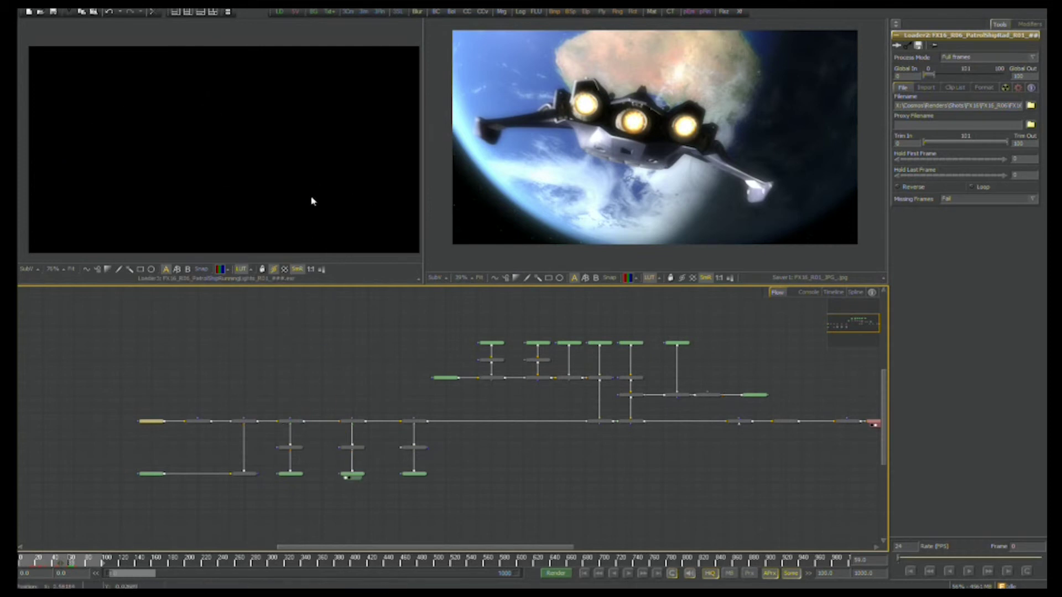
left_click_drag(351, 442, 322, 244)
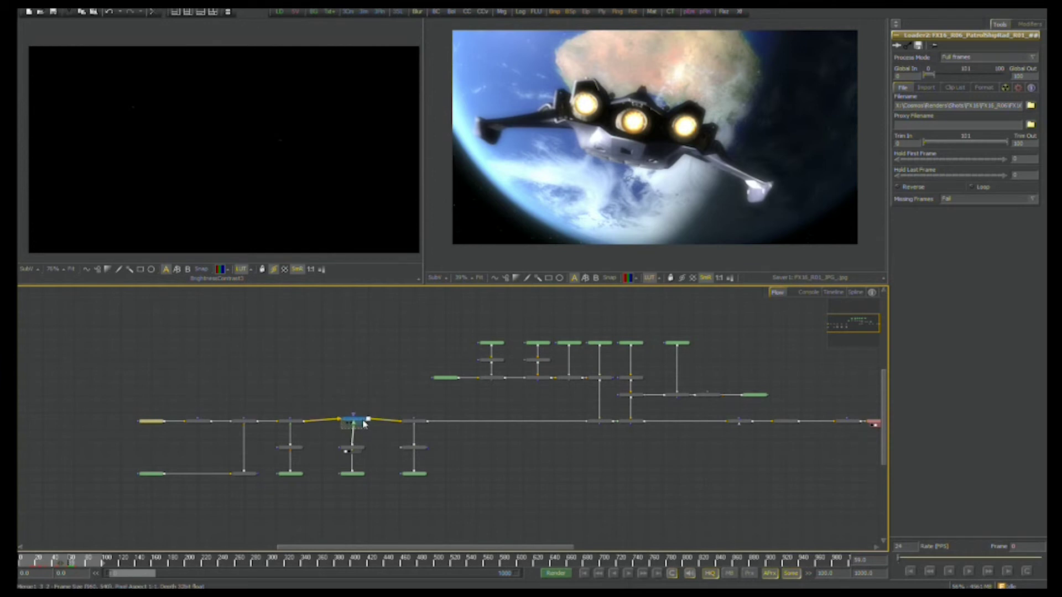
left_click_drag(352, 423, 331, 249)
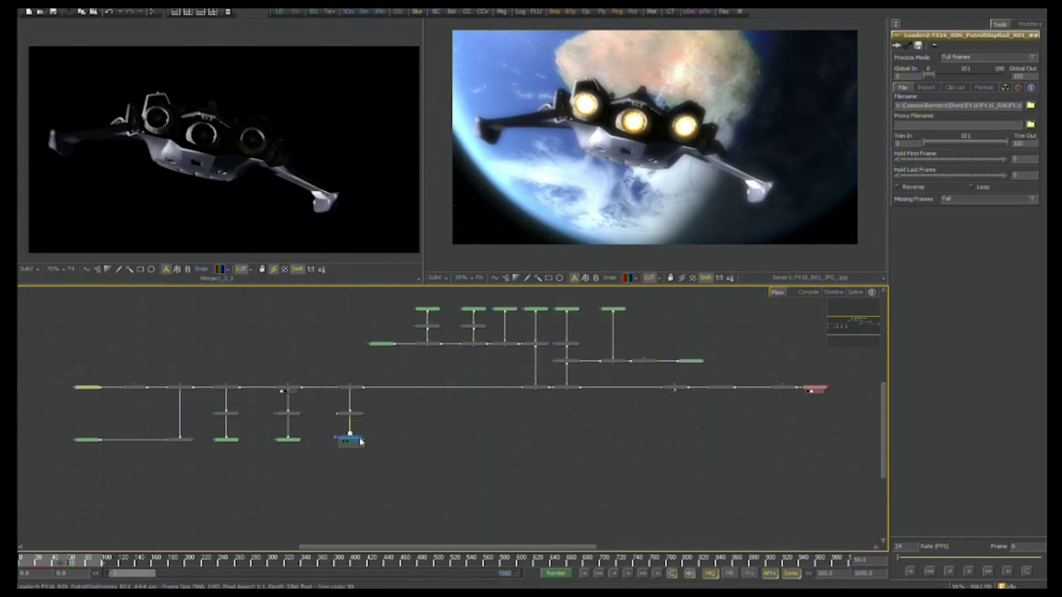
left_click_drag(349, 441, 330, 232)
left_click_drag(355, 415, 321, 238)
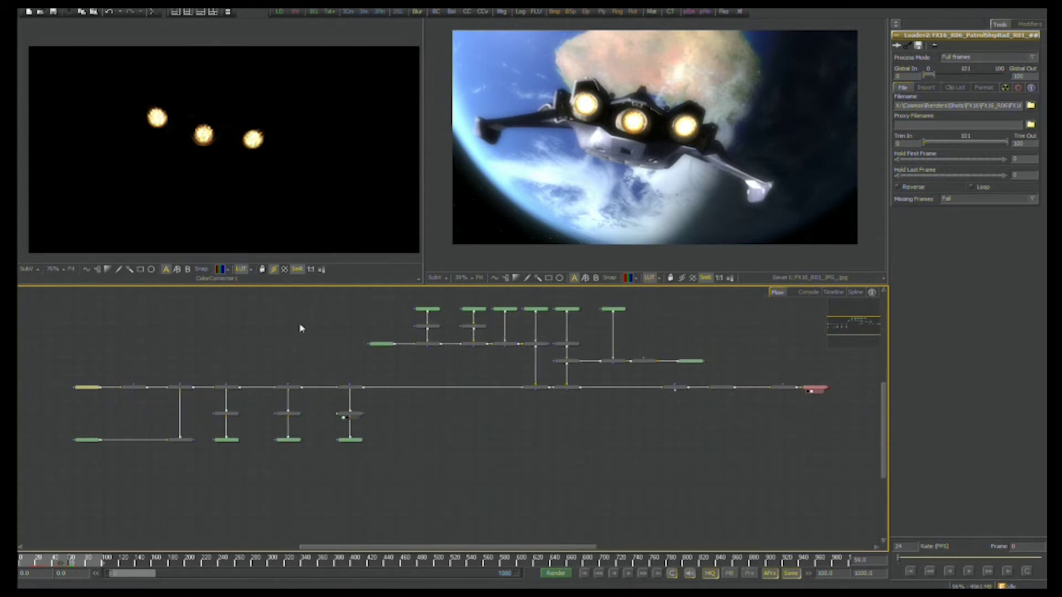
left_click_drag(358, 388, 348, 247)
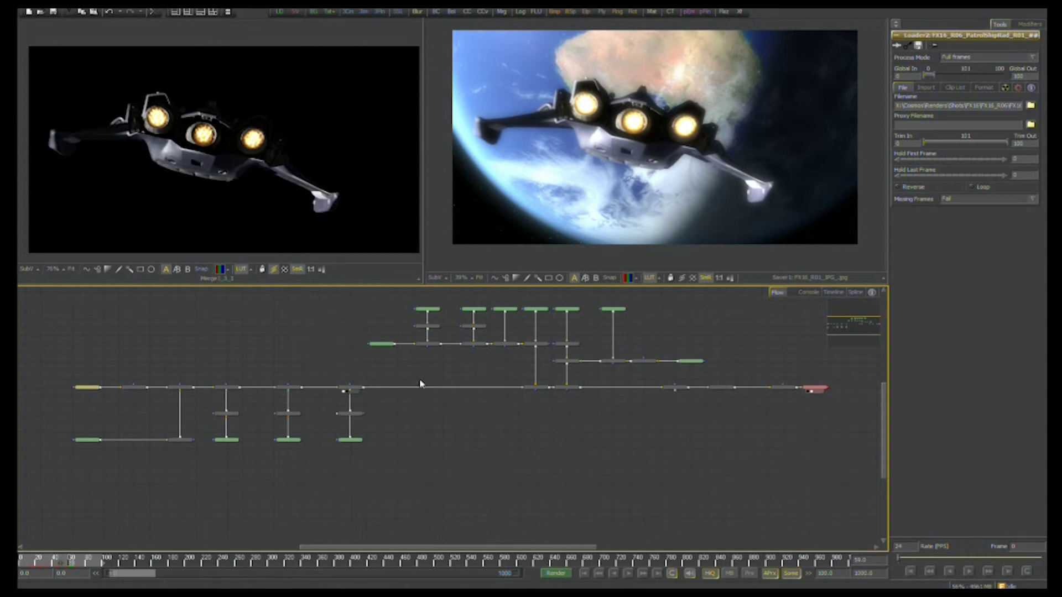
View the ScoutKey pass and go back to about frame 22, enlarging the scout ship in the viewer.
left_click_drag(486, 390, 353, 405)
left_click_drag(251, 360, 237, 214)
left_click_drag(70, 559, 49, 558)
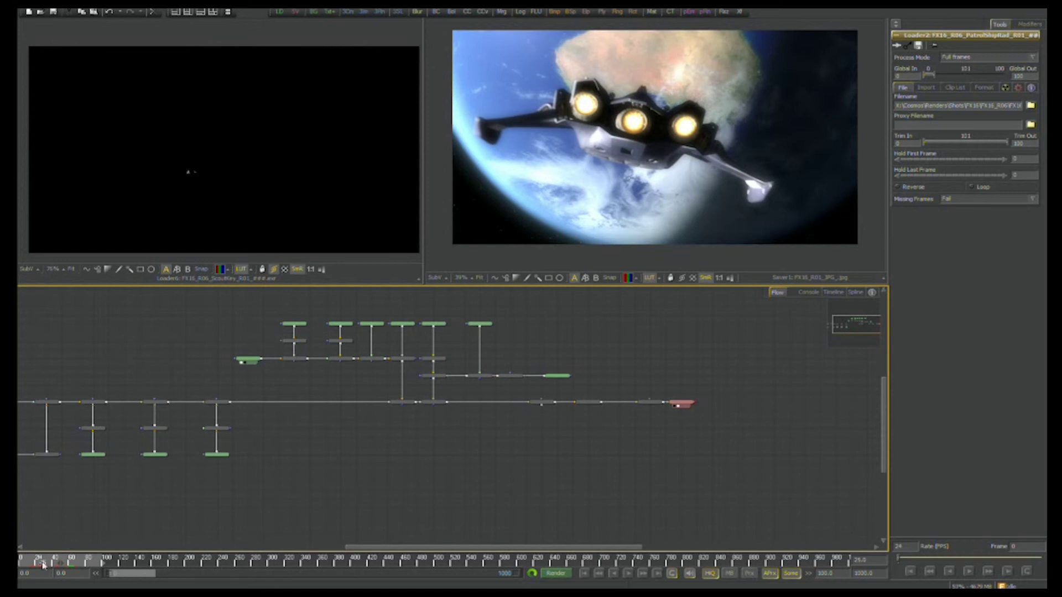
left_click_drag(216, 209, 298, 185)
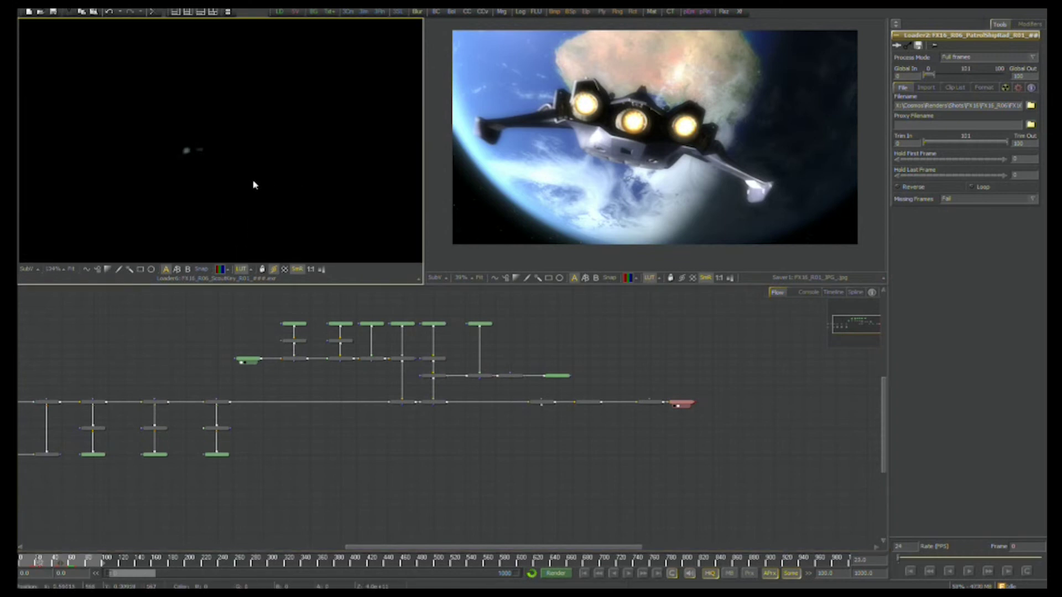
Examine the Scout_Rad pass and the second ScoutKey pass with their Brightness/Contrast results and the merge.
left_click_drag(302, 325, 281, 206)
left_click(294, 326)
left_click_drag(301, 348, 302, 240)
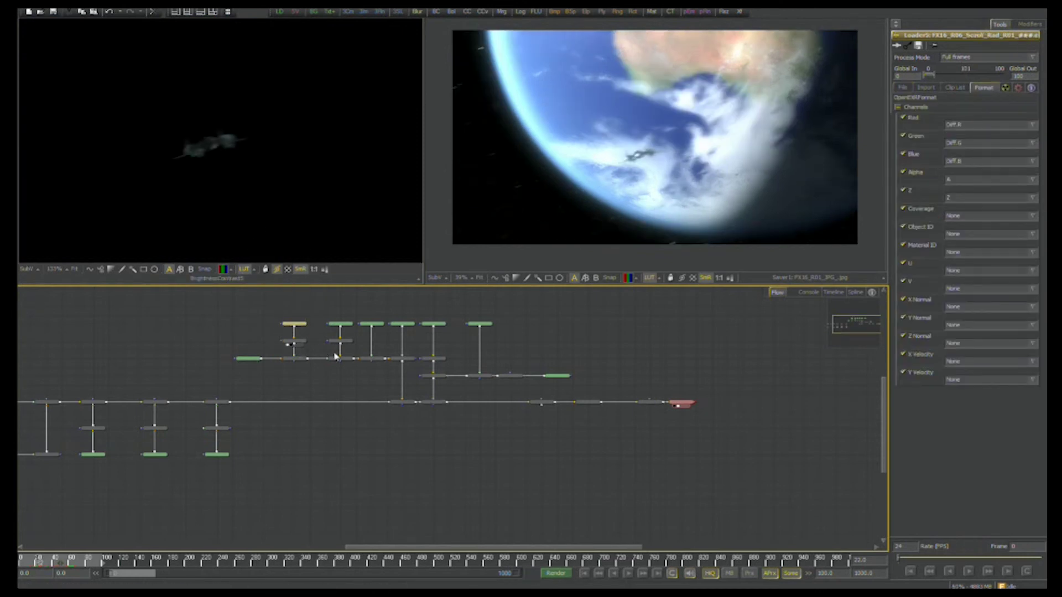
left_click_drag(348, 365, 309, 244)
left_click_drag(340, 325, 351, 235)
left_click(339, 324)
left_click_drag(347, 342, 322, 243)
Move the Scout_Rad and ScoutKey branches away from the running lights branch, and view the running lights merge and loader.
left_click_drag(226, 310, 312, 360)
left_click(369, 380)
left_click_drag(379, 360, 324, 244)
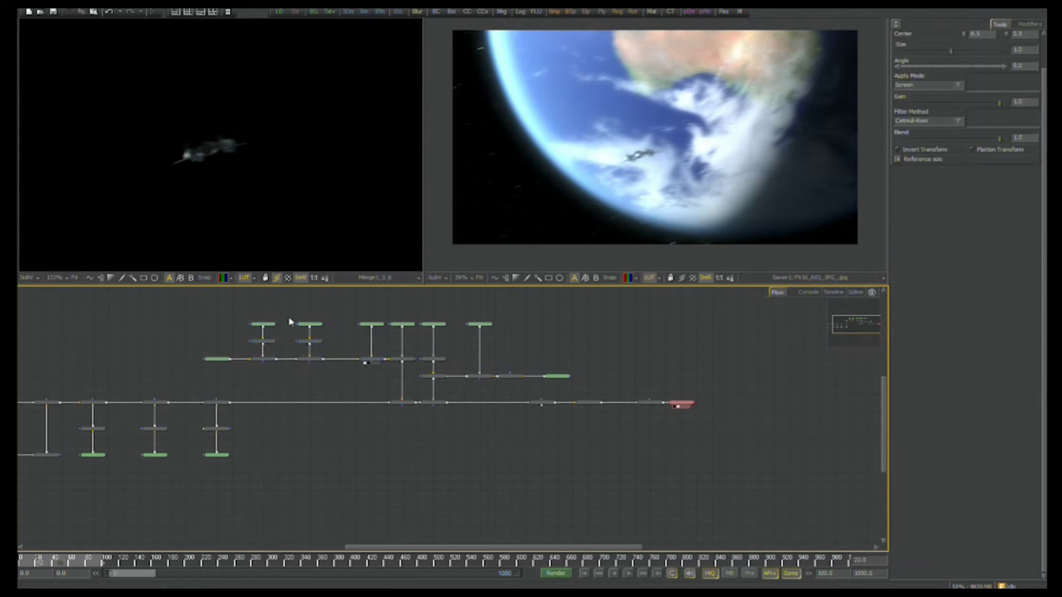
left_click(370, 325)
left_click_drag(330, 332, 312, 329)
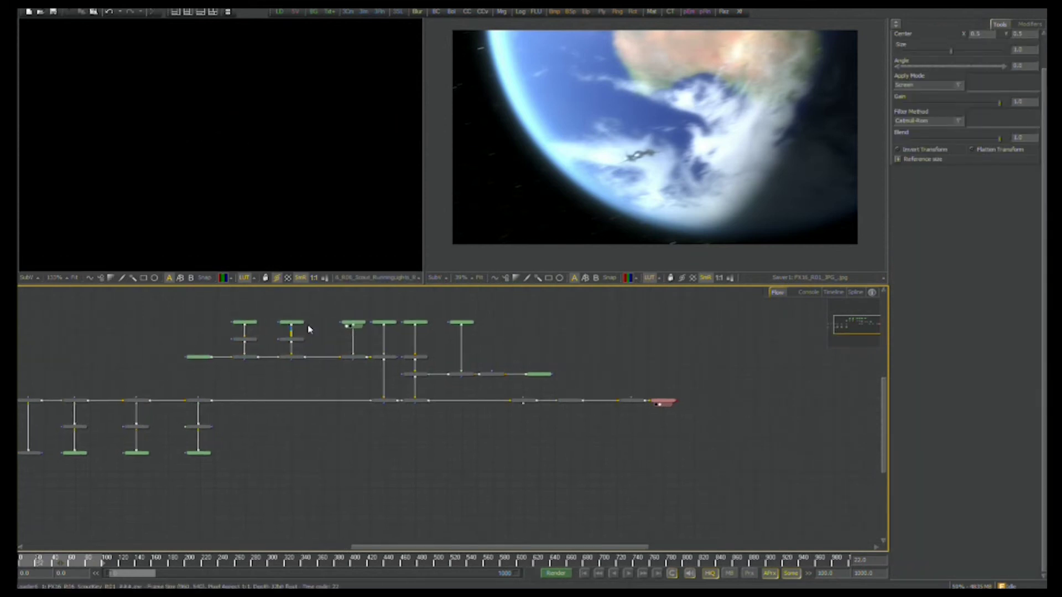
Move the scout's key, rad and running lights branches away from the engines branch, and view the Scout_Engines pass.
left_click_drag(293, 371, 240, 349)
scroll(308, 349, "up", 3)
left_click_drag(220, 302, 236, 349)
left_click(261, 372)
left_click_drag(299, 303, 225, 268)
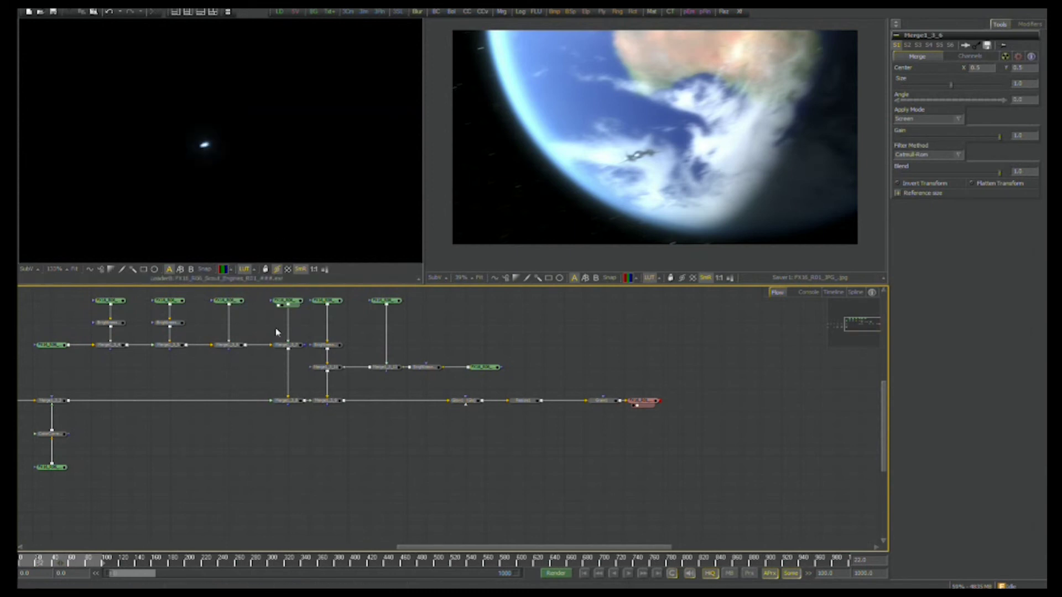
Raise the Scout_Engines loader slightly and insert a Brightness/Contrast between it and its merge, with Gain about 1.31.
left_click_drag(289, 313, 302, 334)
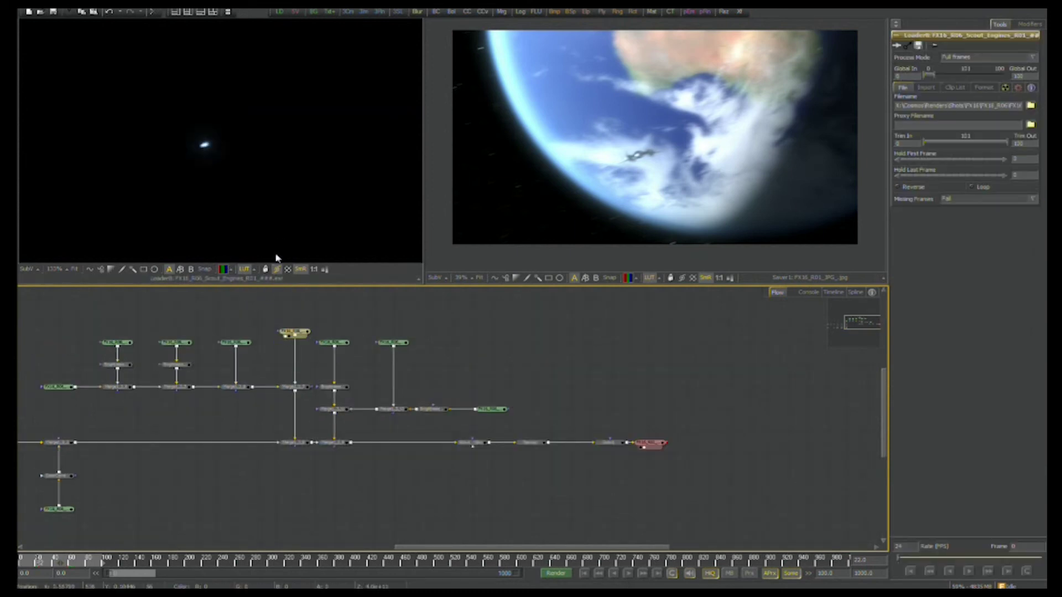
left_click(437, 13)
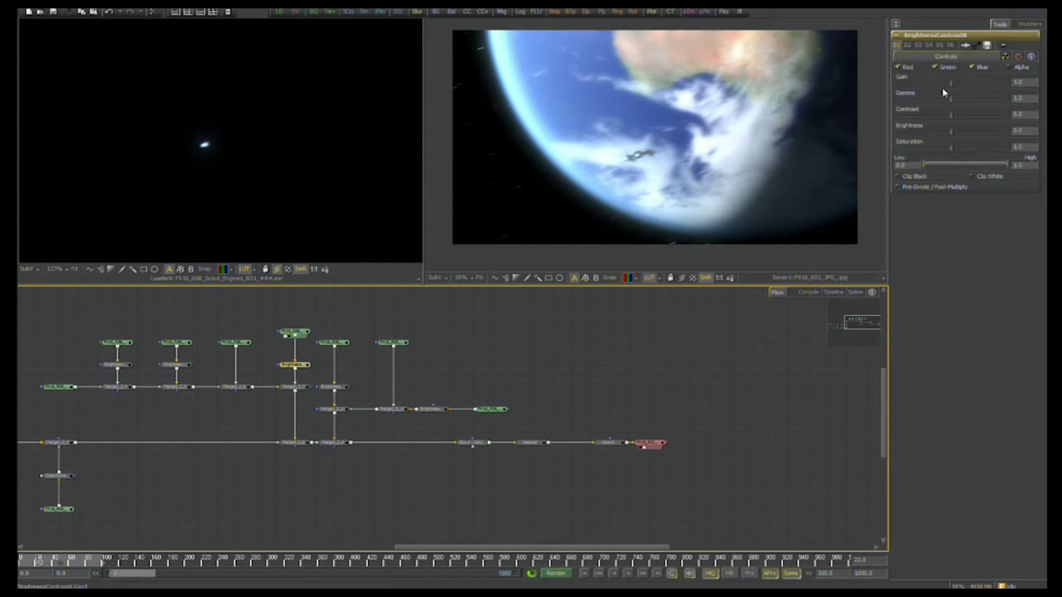
mouse_move(953, 86)
left_mouse_down()
mouse_move(942, 95)
mouse_move(956, 88)
left_mouse_up()
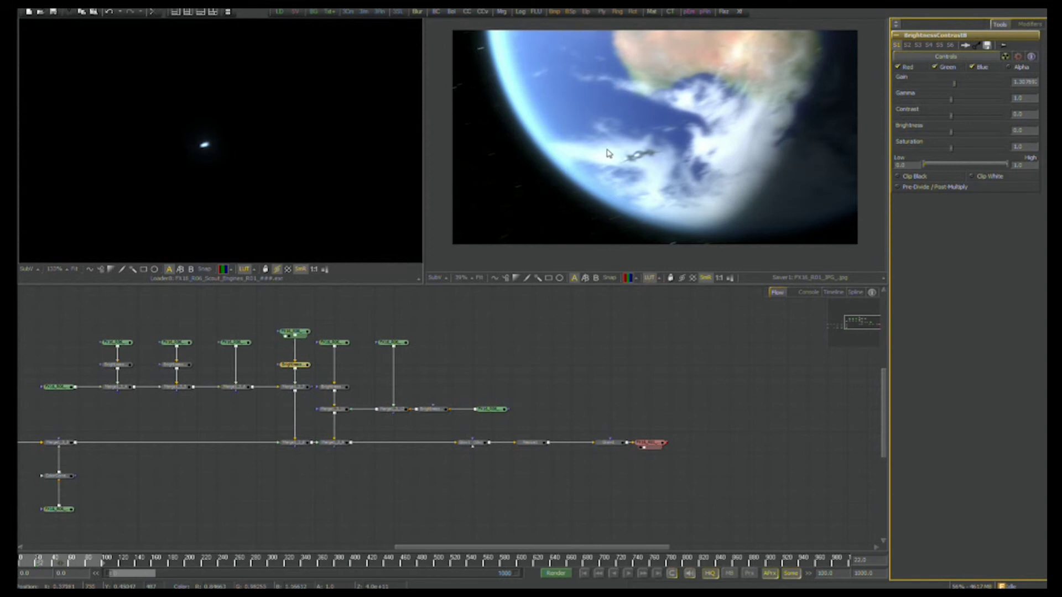
View the merge that joins the scout branch to the main line, fitting the whole frame in the viewer.
left_click_drag(296, 442, 205, 233)
left_click_drag(281, 218, 244, 228)
key("ctrl+f")
Select all patrol and scout ship nodes and move them together away from the stars and Earth branch.
mouse_move(134, 418)
left_mouse_down()
mouse_move(168, 414)
mouse_move(141, 410)
left_mouse_up()
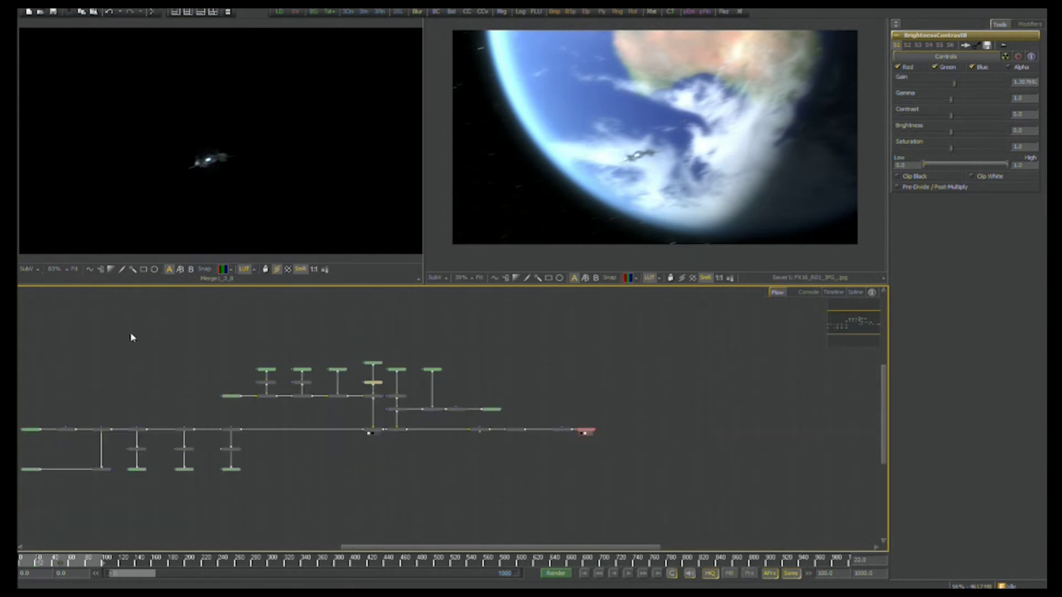
left_click_drag(83, 337, 150, 337)
left_click_drag(39, 323, 450, 506)
left_click_drag(446, 436, 390, 436)
mouse_move(398, 439)
left_mouse_down()
mouse_move(382, 439)
mouse_move(413, 424)
left_mouse_up()
scroll(412, 424, "up", 2)
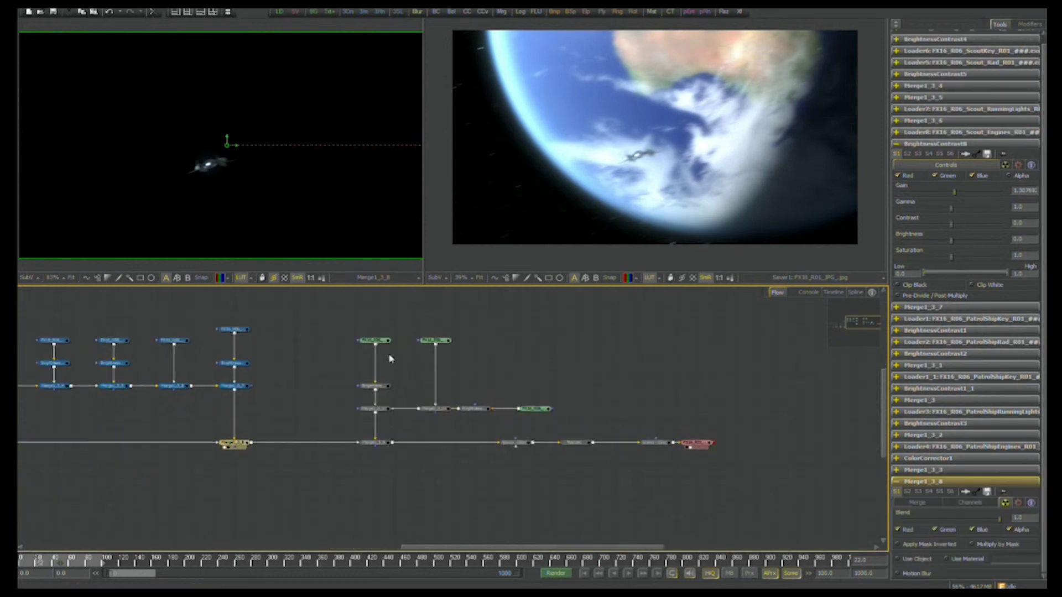
View the stars loader, its Brightness/Contrast and the merge of stars over Earth in the first viewer, hiding the on-screen controls.
left_click_drag(375, 340, 306, 221)
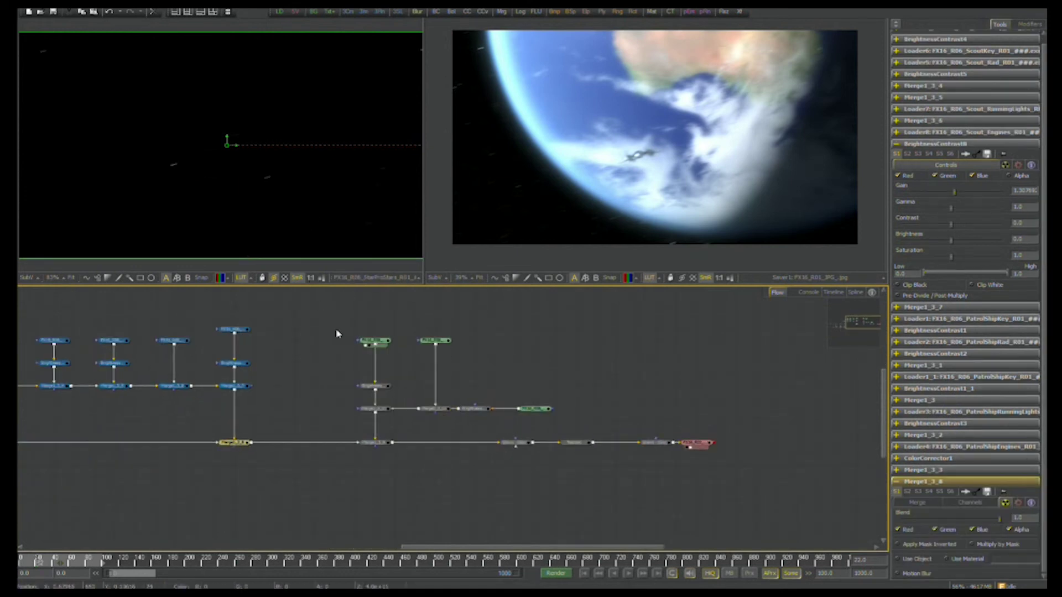
left_click_drag(376, 386, 335, 209)
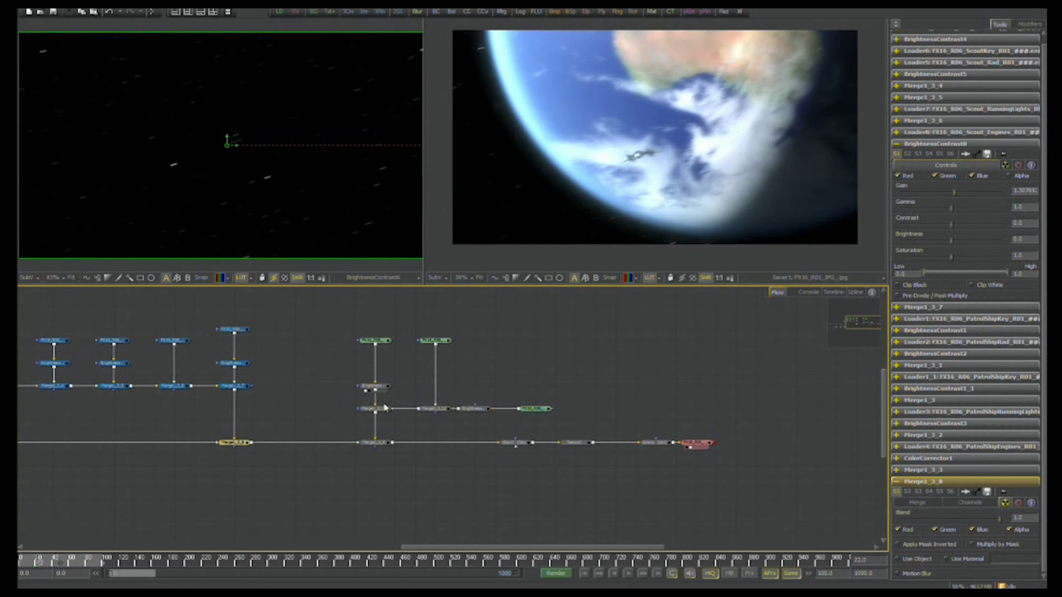
left_click_drag(384, 409, 348, 215)
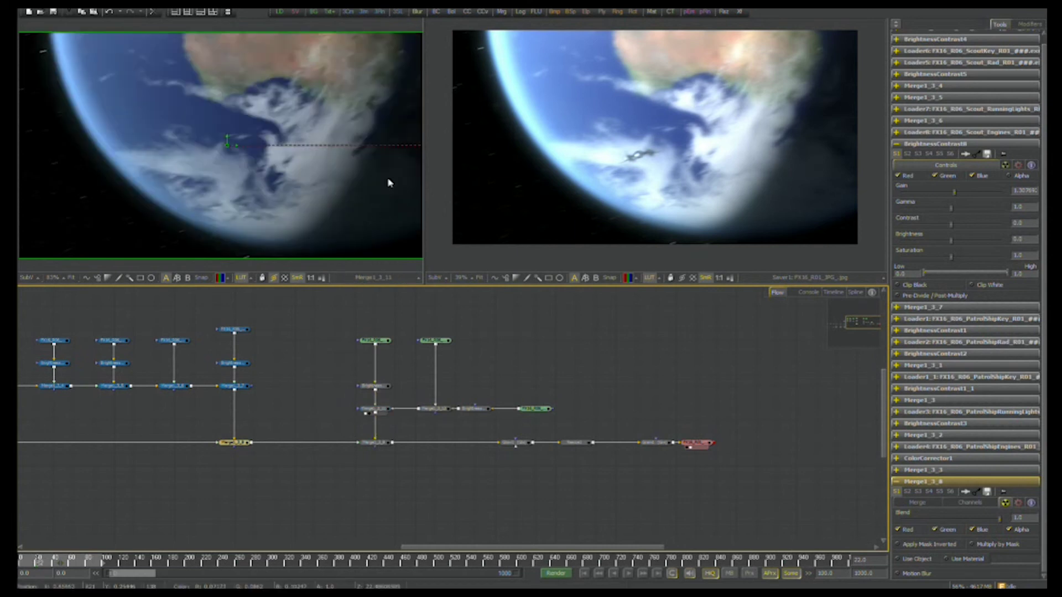
left_click(275, 279)
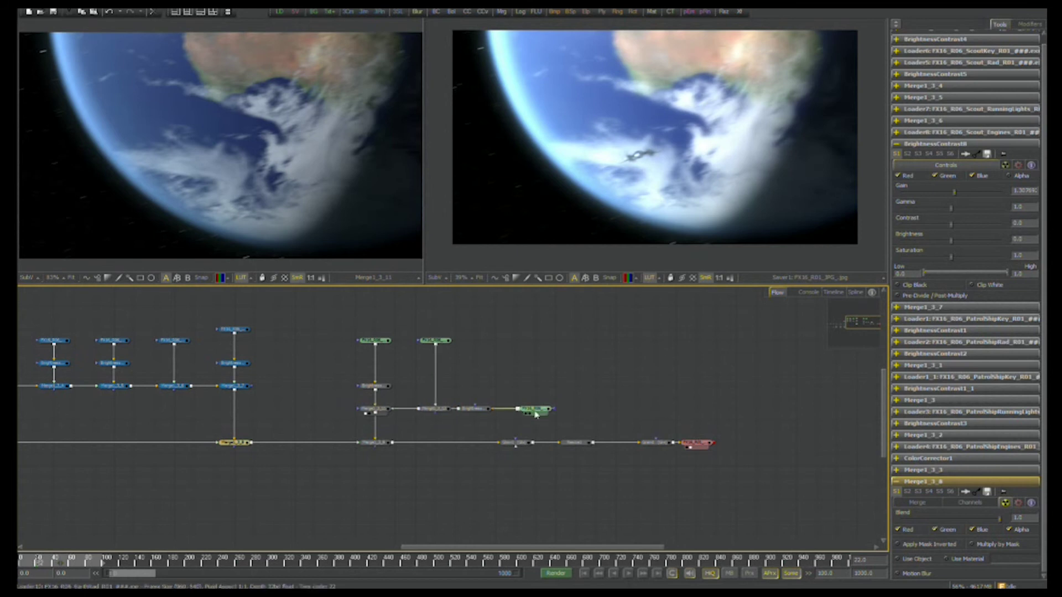
View the Earth passes in the second viewer one after another, ending with the merge that combines the EarthKey loader with the other pass.
left_click_drag(534, 408, 683, 173)
left_click_drag(485, 409, 559, 249)
left_click_drag(430, 341, 546, 262)
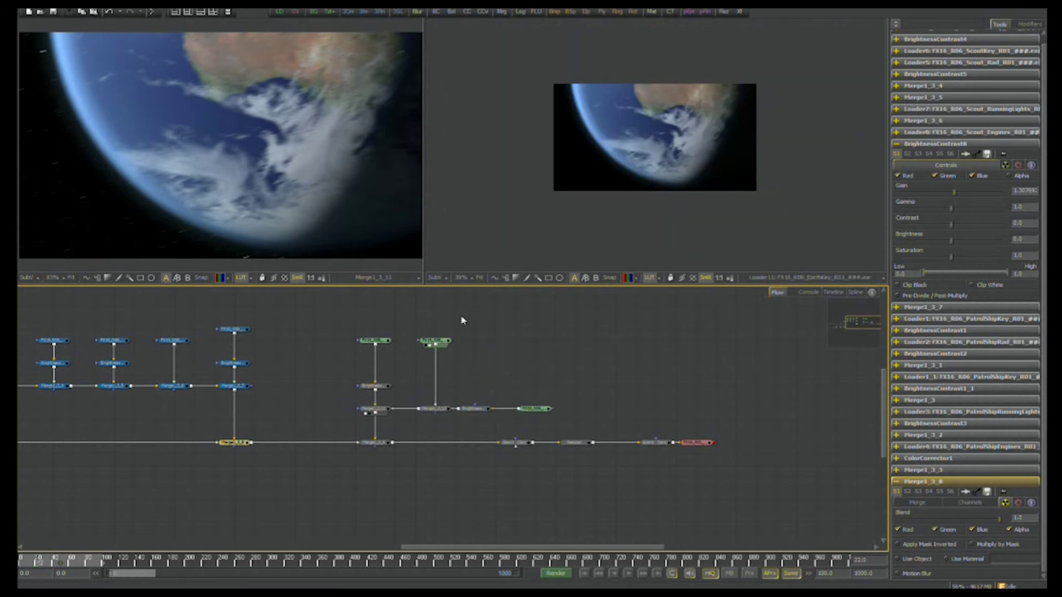
scroll(694, 172, "up", 4)
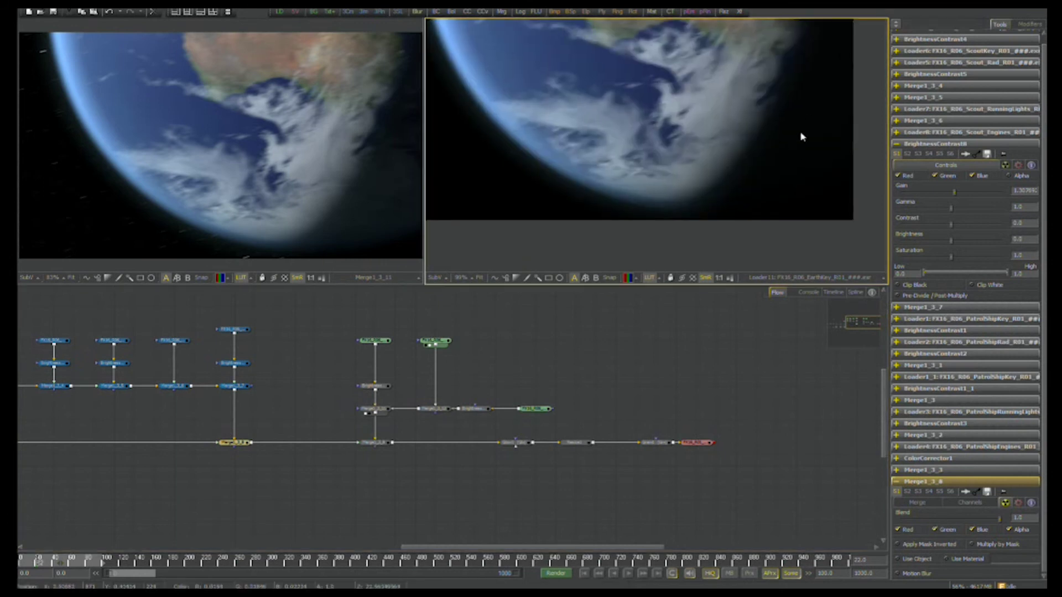
left_click_drag(441, 410, 650, 209)
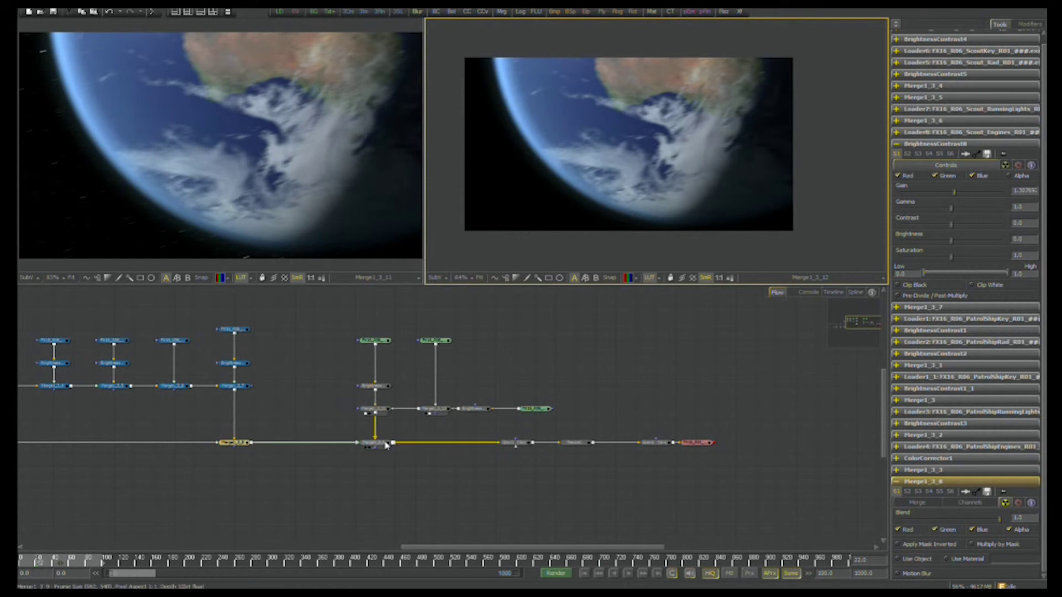
View the merge joining the ships to the Earth background at frame 70, followed by the Glow node after it.
left_click(370, 413)
left_click_drag(374, 443, 623, 209)
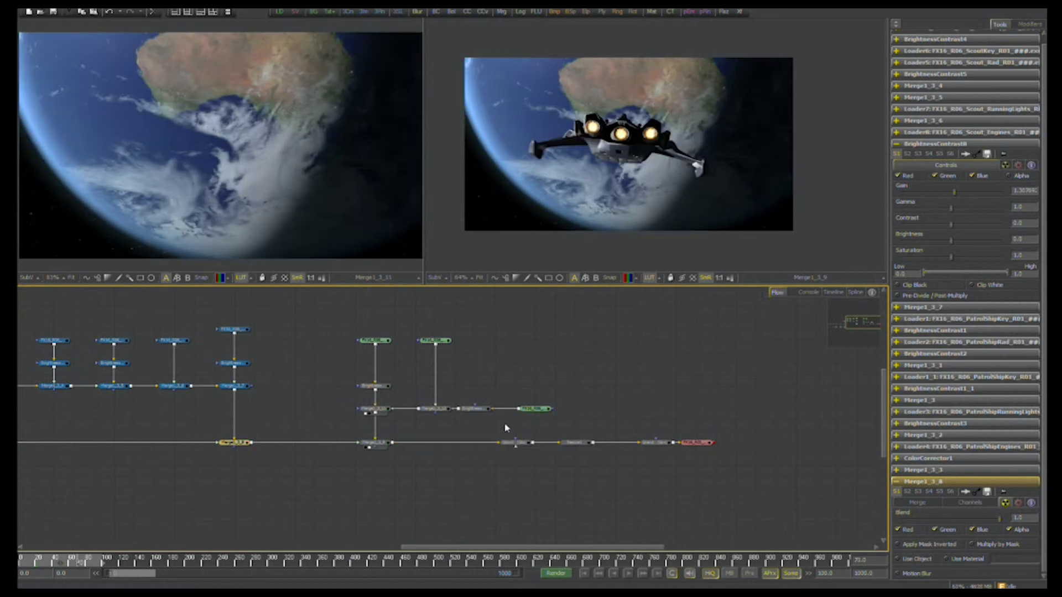
left_click_drag(524, 448, 599, 223)
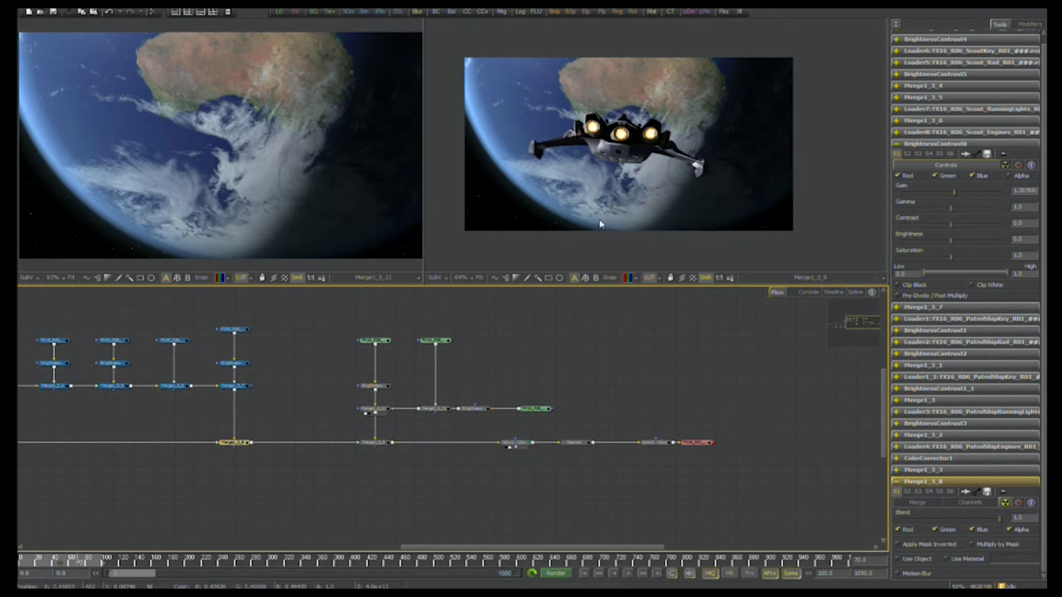
Adjust Glow1 to a Glow Size of about 21.5, Glow of about 0.53 and Blend of about 0.29.
left_click(514, 442)
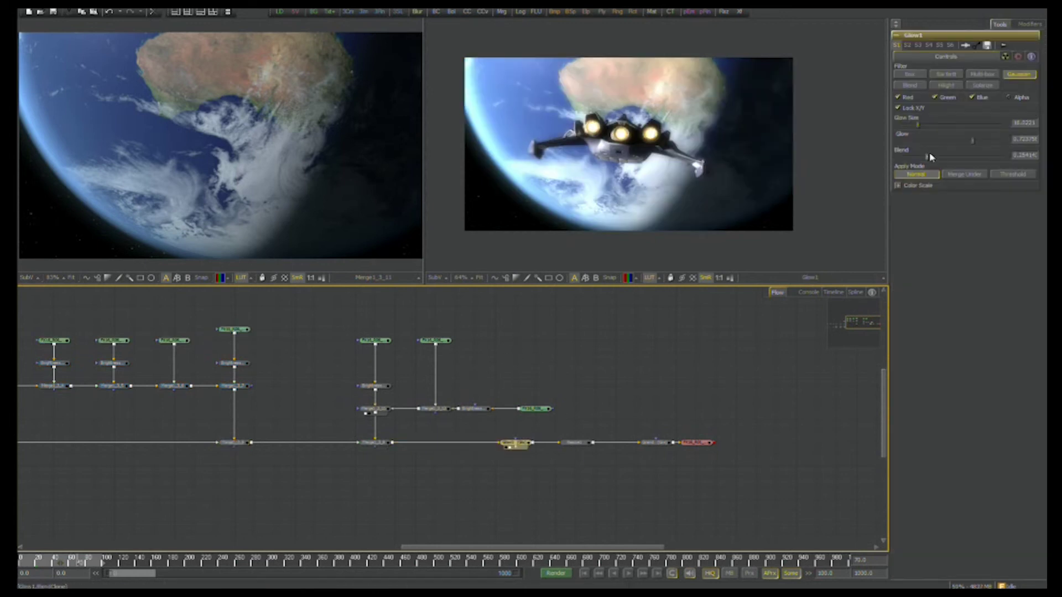
left_click_drag(972, 142, 930, 159)
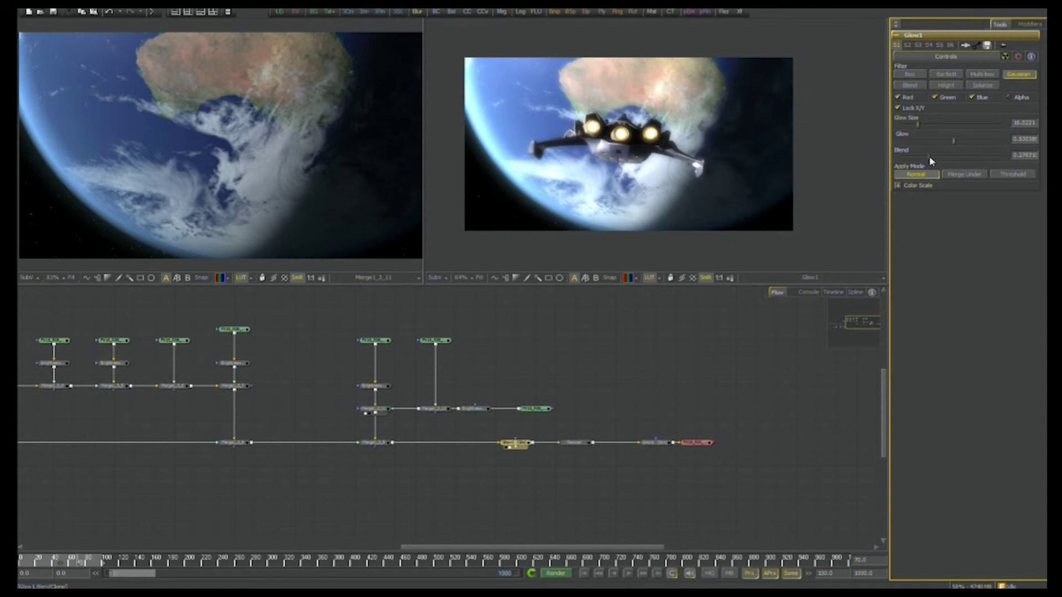
left_click(924, 124)
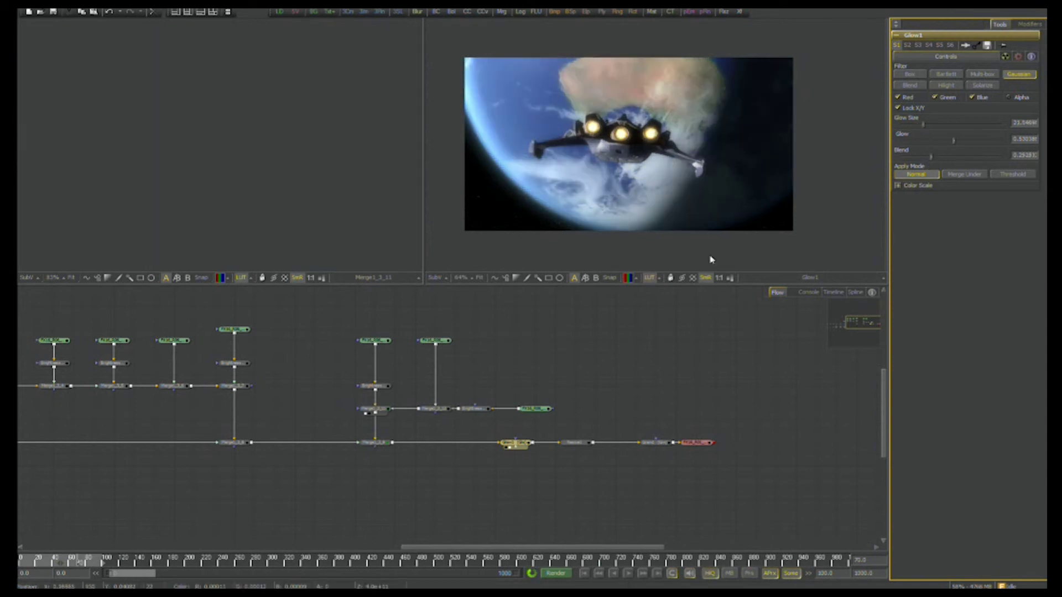
View the Resize and Grain results, and move Grain1 closer to Resize1 in the flow.
scroll(509, 375, "up", 5)
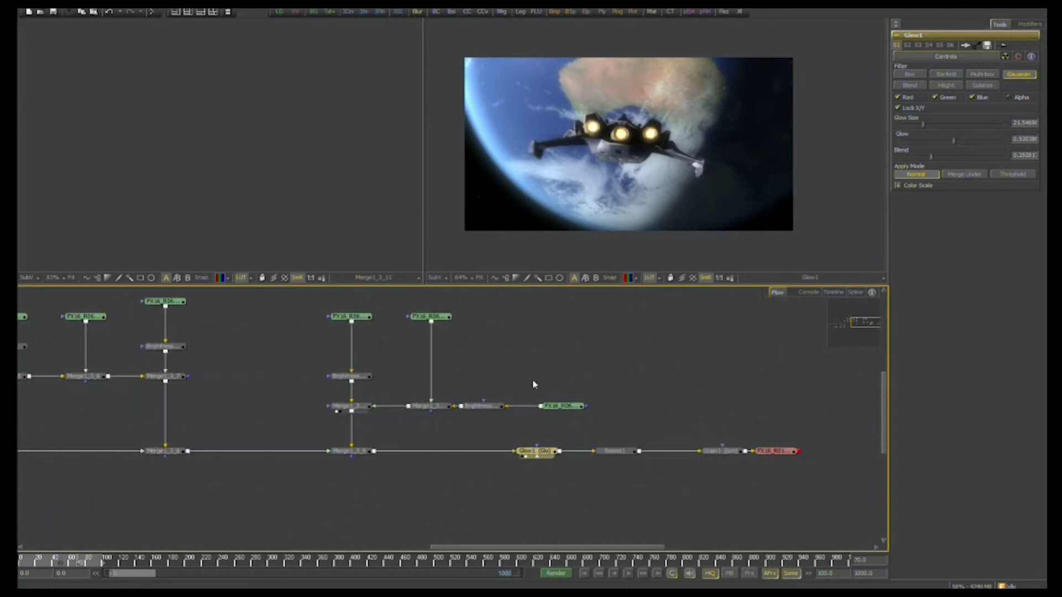
left_click_drag(547, 453, 609, 237)
left_click_drag(666, 453, 680, 243)
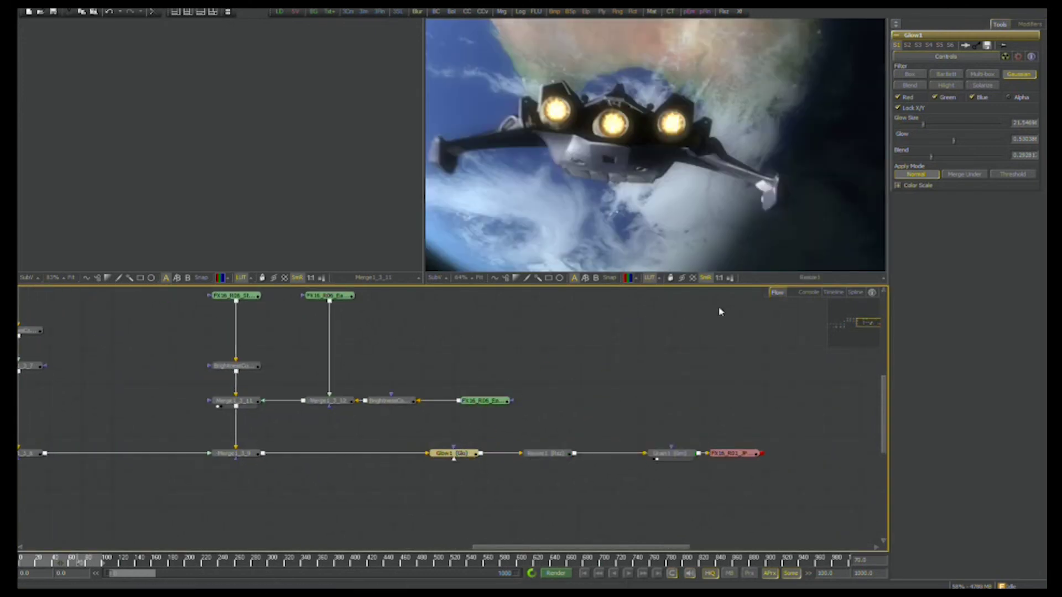
left_click_drag(667, 455, 635, 454)
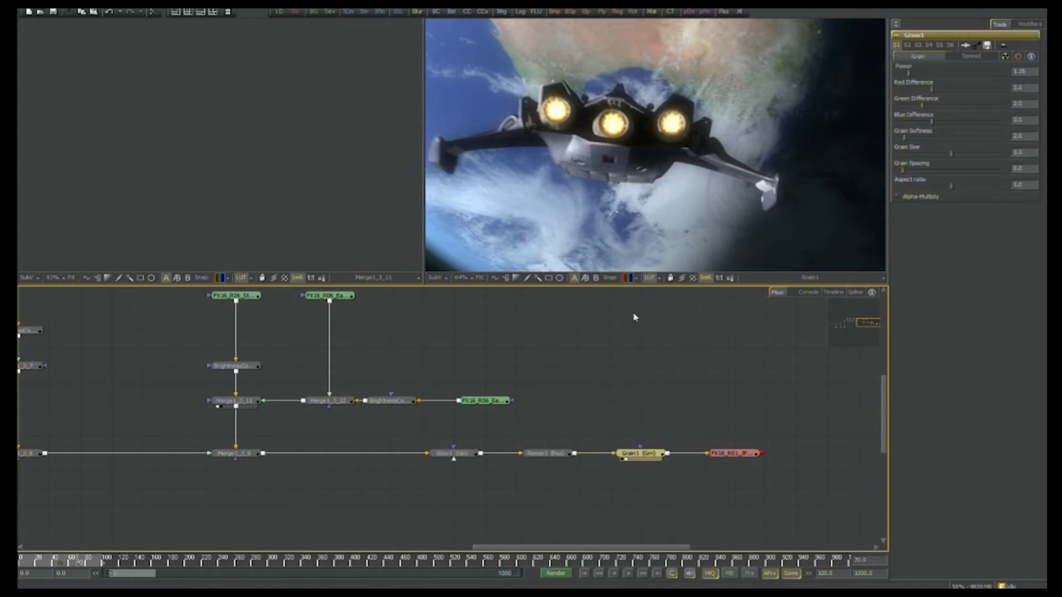
scroll(758, 242, "down", 2)
scroll(695, 243, "down", 1)
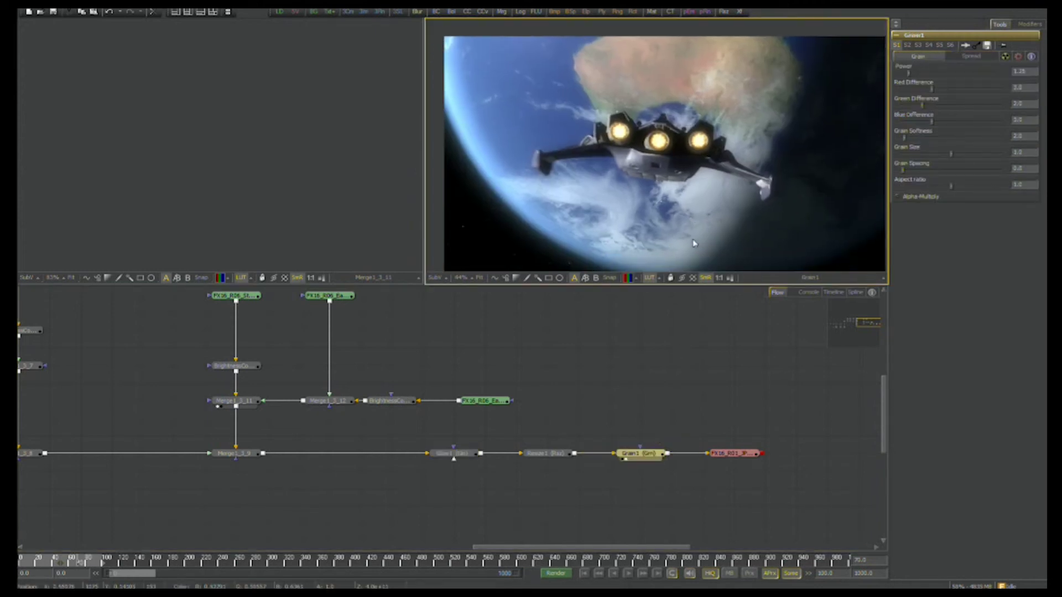
scroll(685, 241, "down", 1)
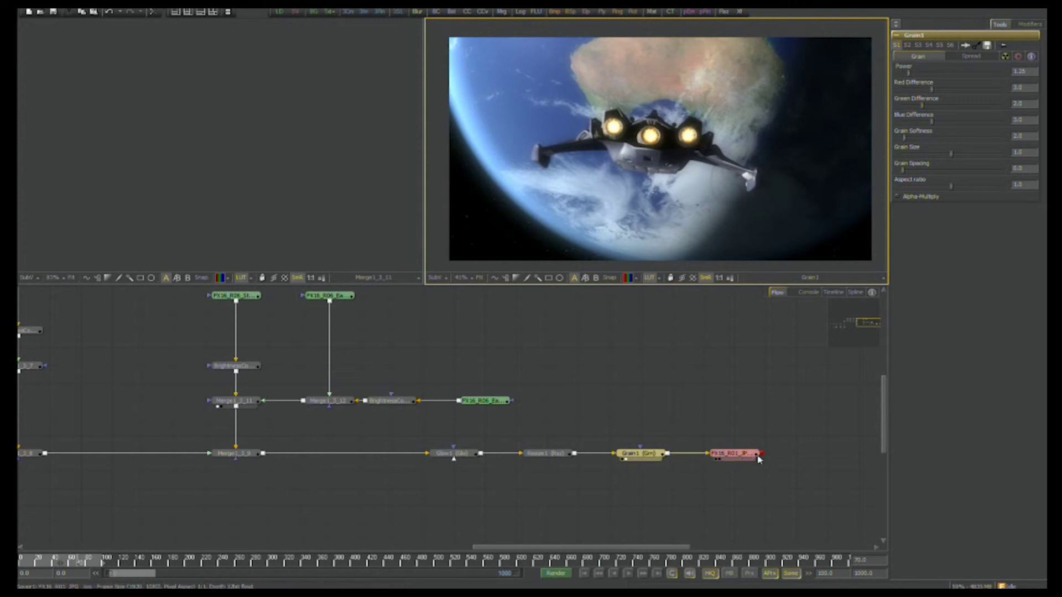
View the JPEG Saver's output and show the Saver's format settings.
left_click_drag(729, 459, 719, 221)
scroll(675, 413, "up", 2)
left_click(705, 442)
left_click(36, 4)
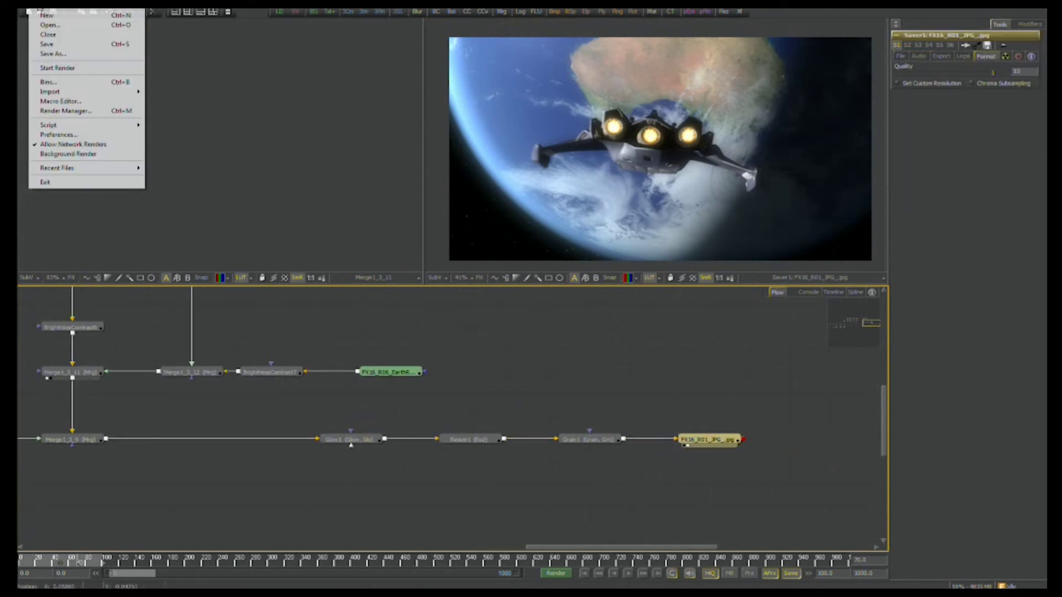
left_click(75, 57)
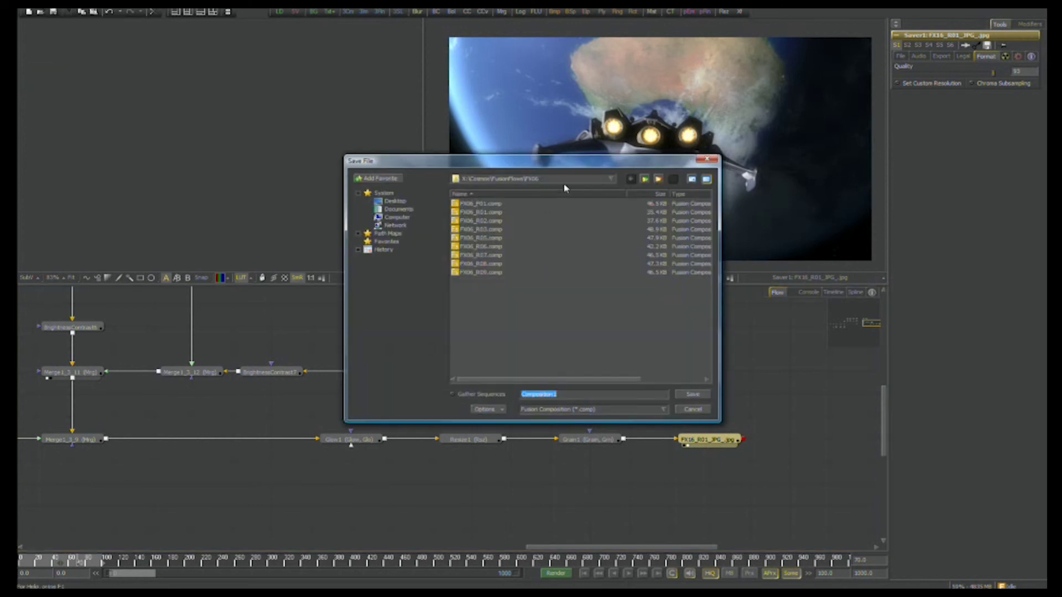
left_click(564, 179)
left_click(522, 254)
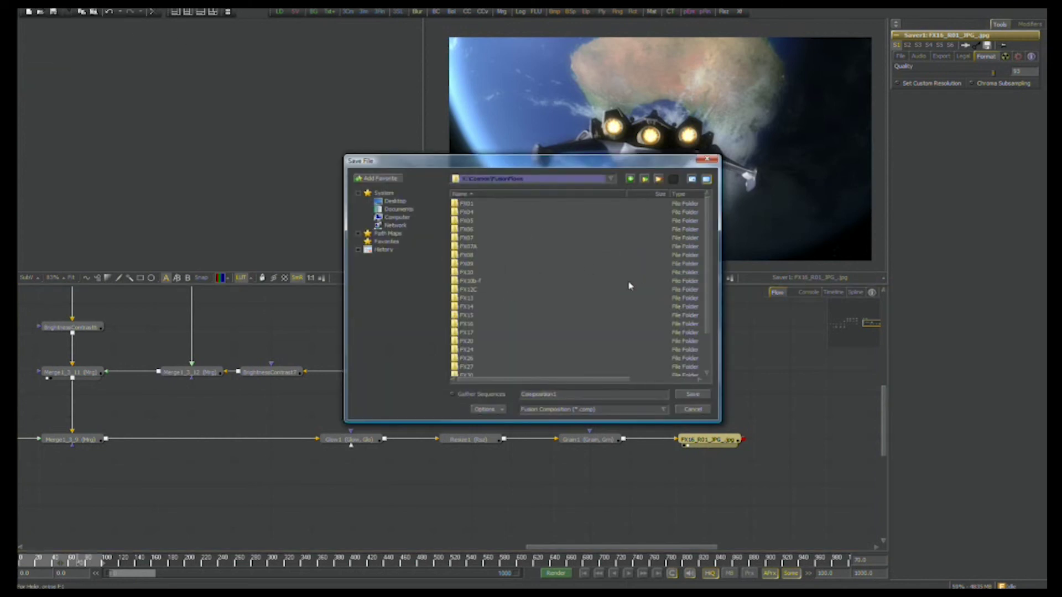
double_click(464, 325)
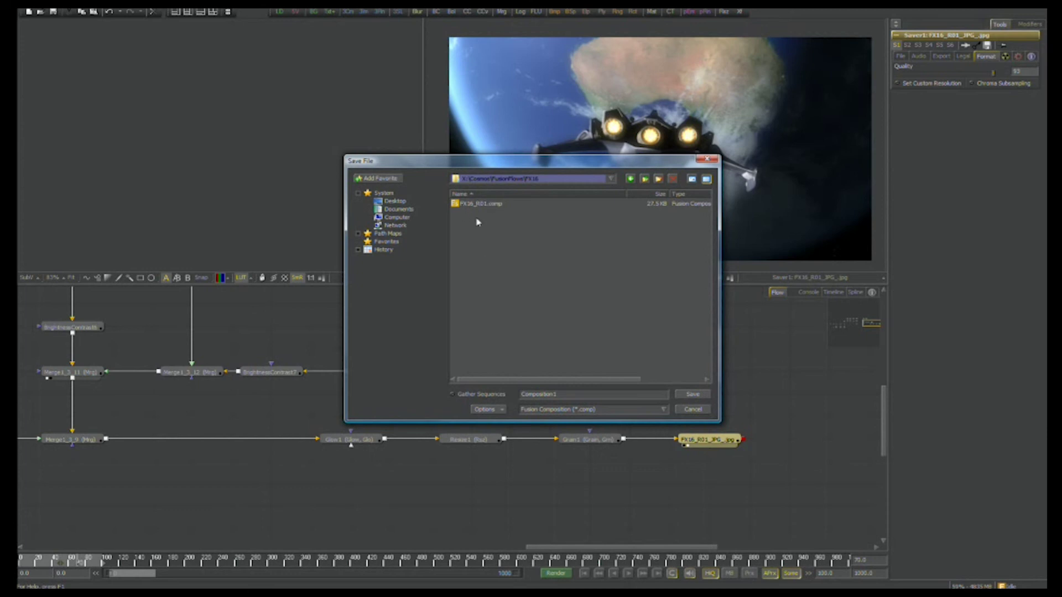
left_click(695, 410)
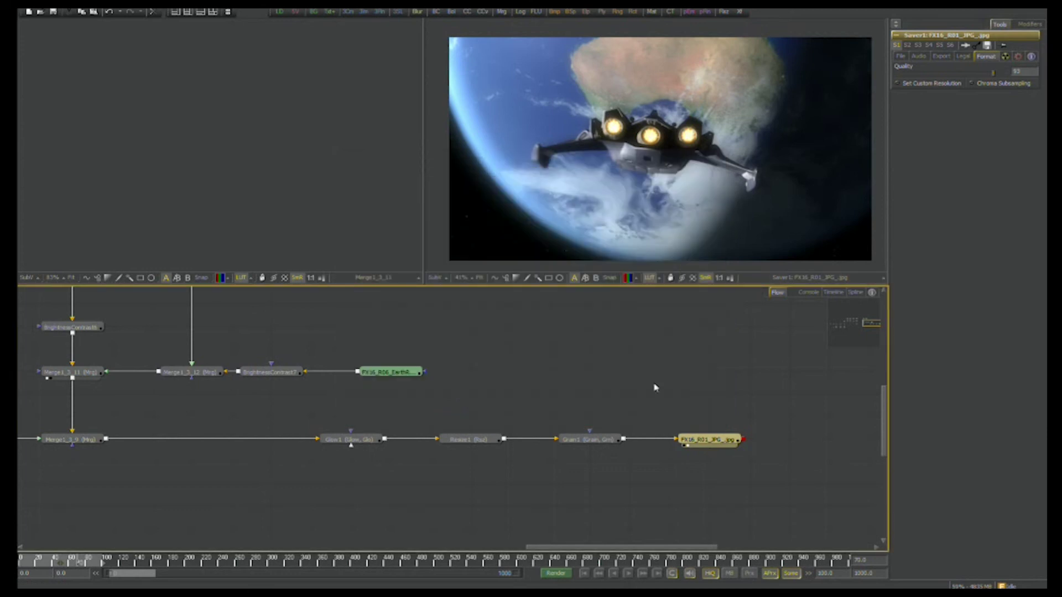
Save the composition under a new name in the FusionFlows FX16 folder as FX16_R01ALT.comp.
left_click(34, 9)
left_click(89, 53)
left_click(544, 180)
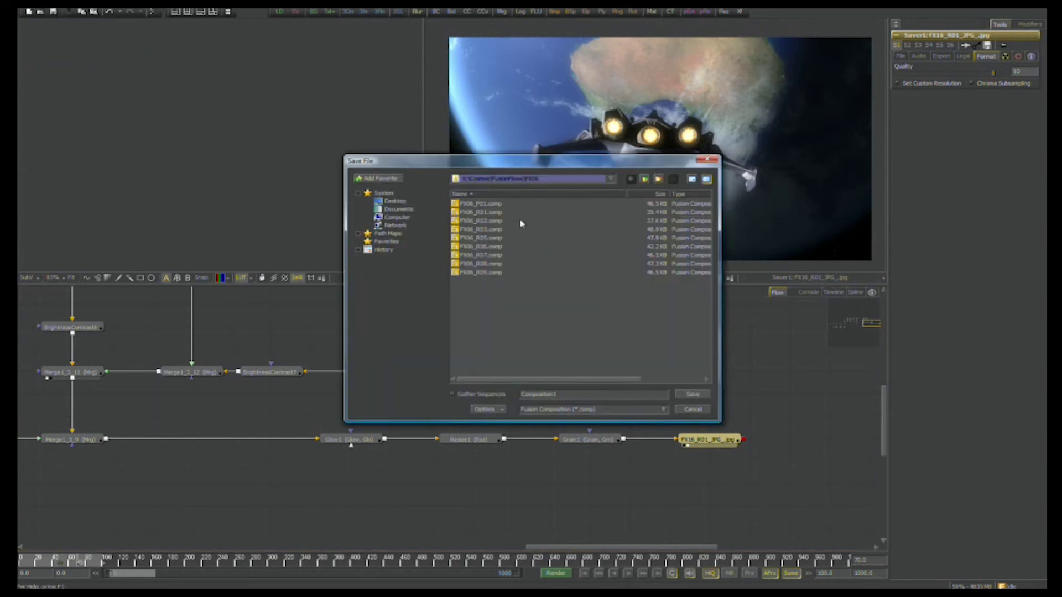
left_click(480, 264)
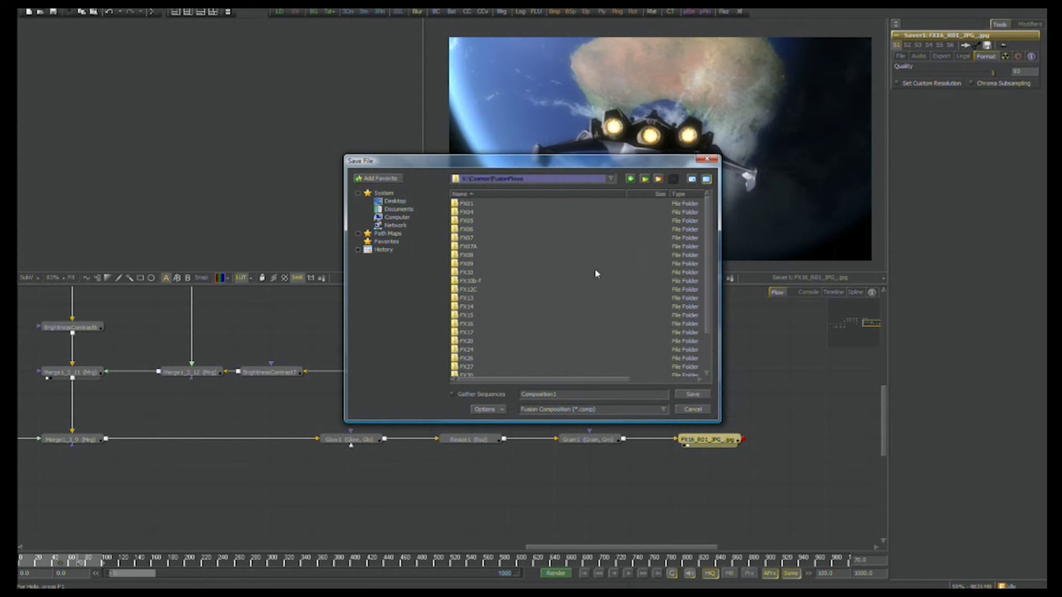
double_click(462, 324)
left_click(482, 205)
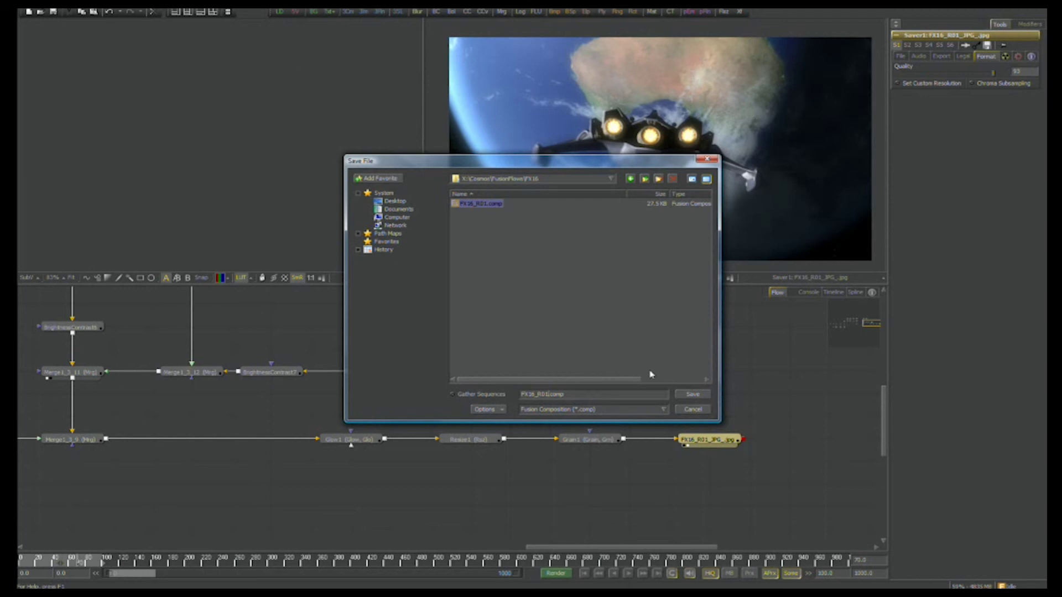
type("AL")
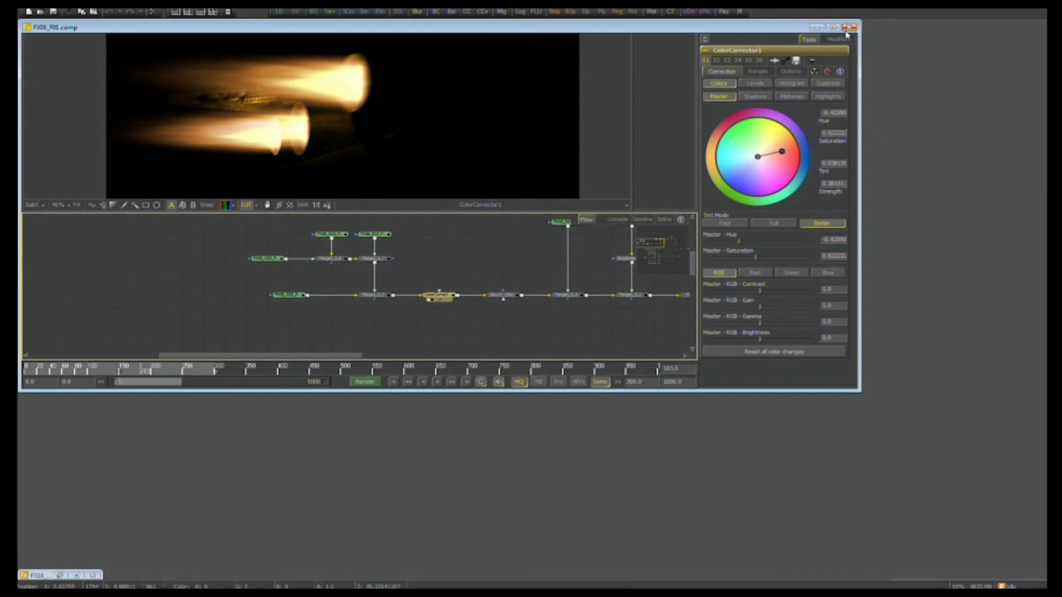
Close the leftover FX06 composition and open FX16_R01.comp from the FusionFlows FX16 folder.
left_click(850, 27)
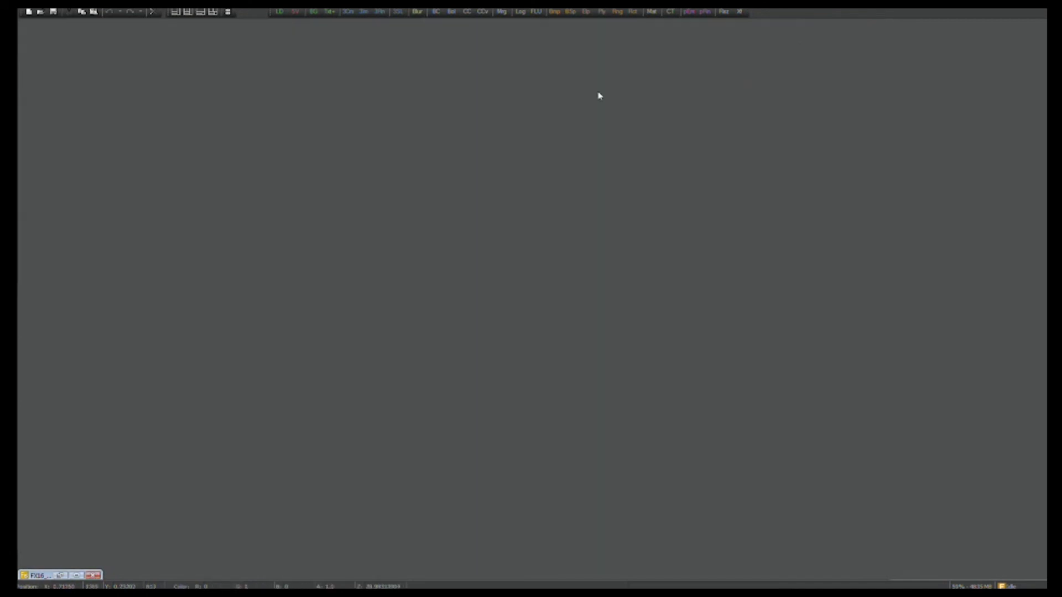
left_click(27, 4)
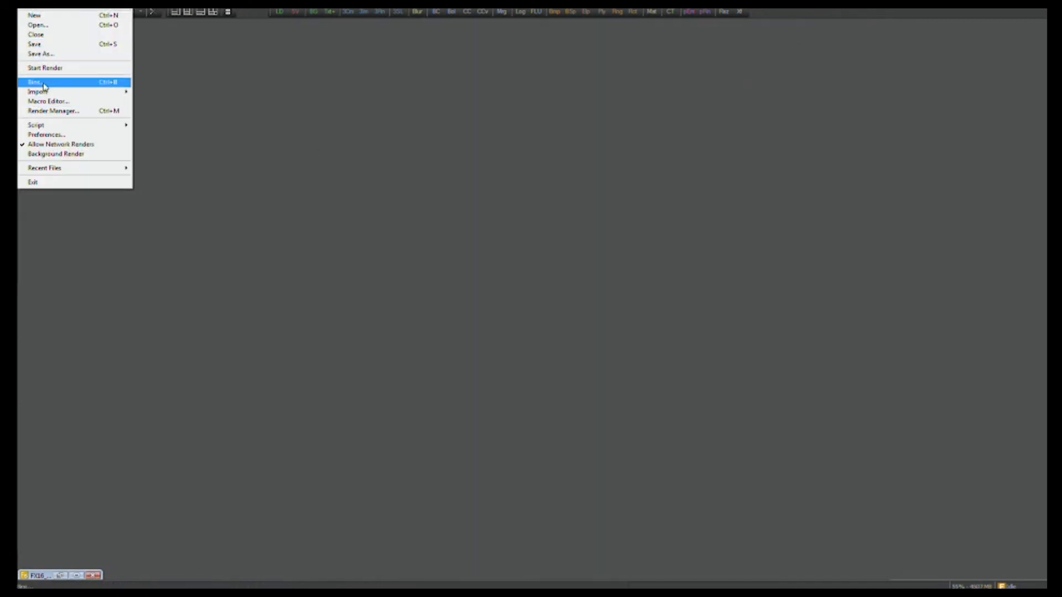
left_click(54, 27)
left_click(540, 184)
left_click(482, 261)
double_click(467, 326)
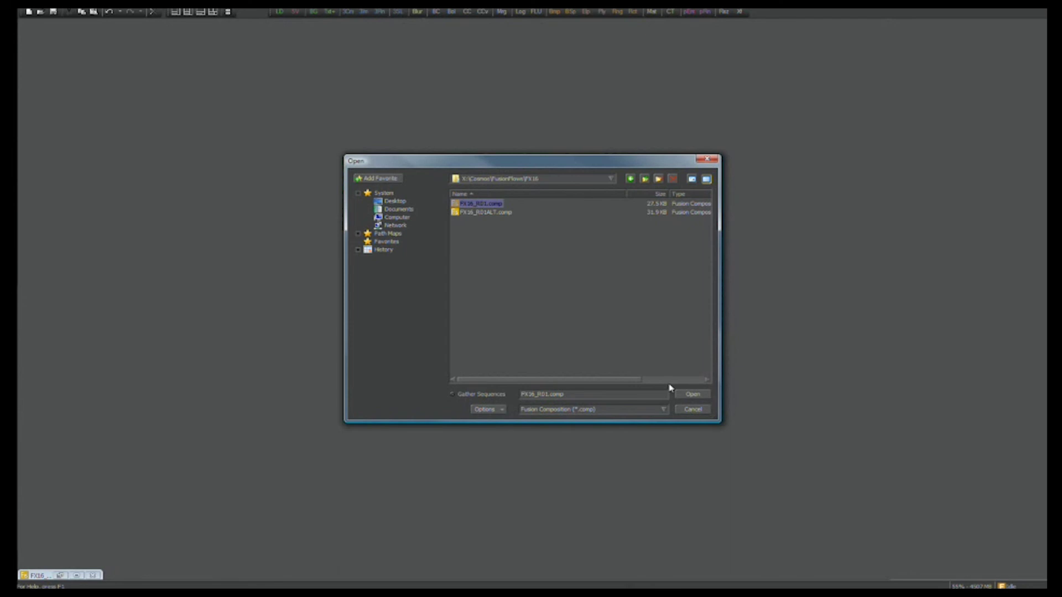
left_click(692, 394)
left_click(632, 310)
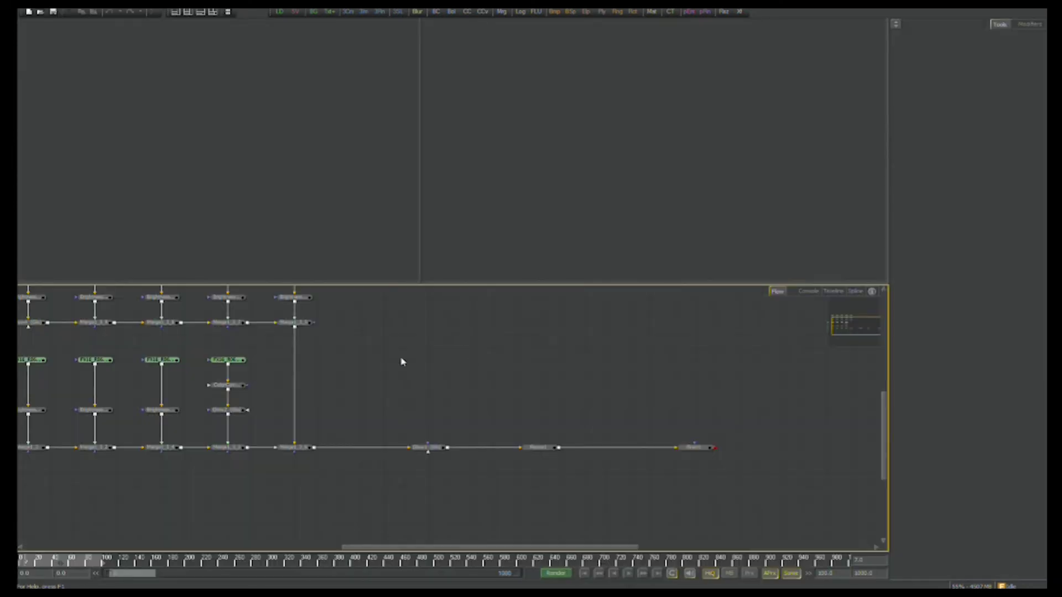
Select all patrol ship nodes in the lower branch and move them away from the scout branch and final merge.
left_click_drag(386, 362, 649, 380)
scroll(649, 379, "down", 2)
left_click_drag(379, 380, 315, 378)
left_click_drag(435, 381, 121, 451)
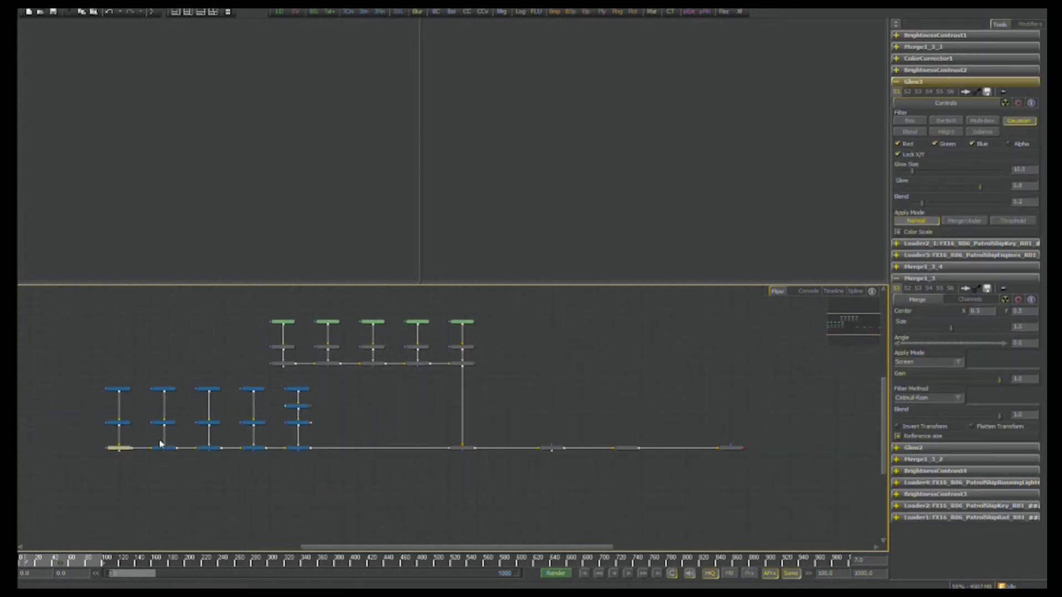
Move the scout branch farther from the patrol nodes, and shift Merge1_3_6, Glow1, Resize1 and Grain1 along the main line.
left_click_drag(516, 309, 337, 359)
left_click_drag(507, 430, 428, 415)
scroll(431, 408, "up", 2)
left_click_drag(826, 434, 456, 449)
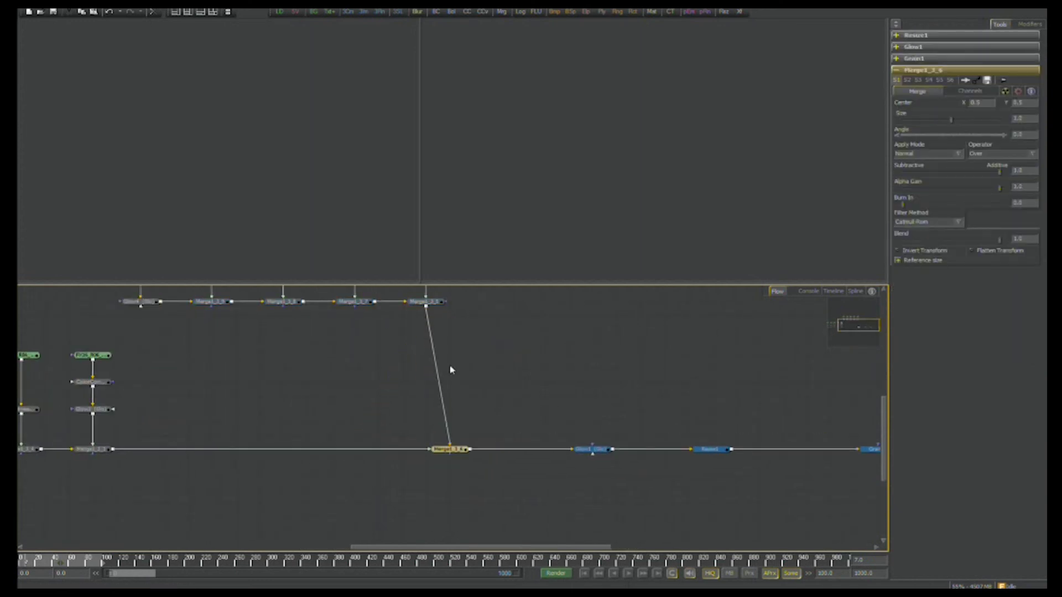
Examine the scout and patrol branches and follow the main line through the merge, Glow, Resize and Grain nodes.
left_click_drag(426, 311, 451, 386)
left_click(534, 325)
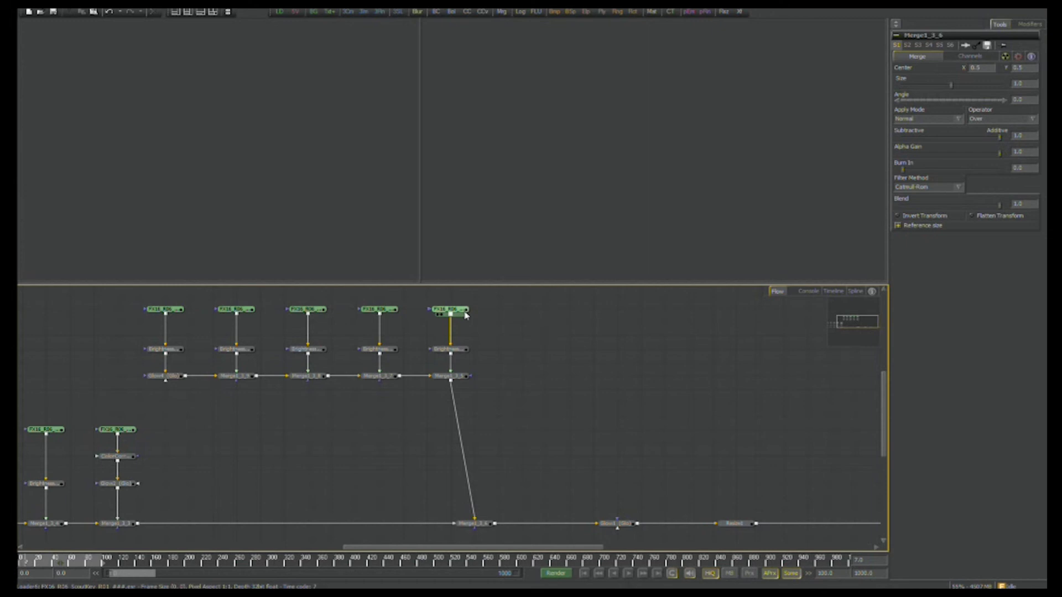
left_click_drag(194, 448, 328, 414)
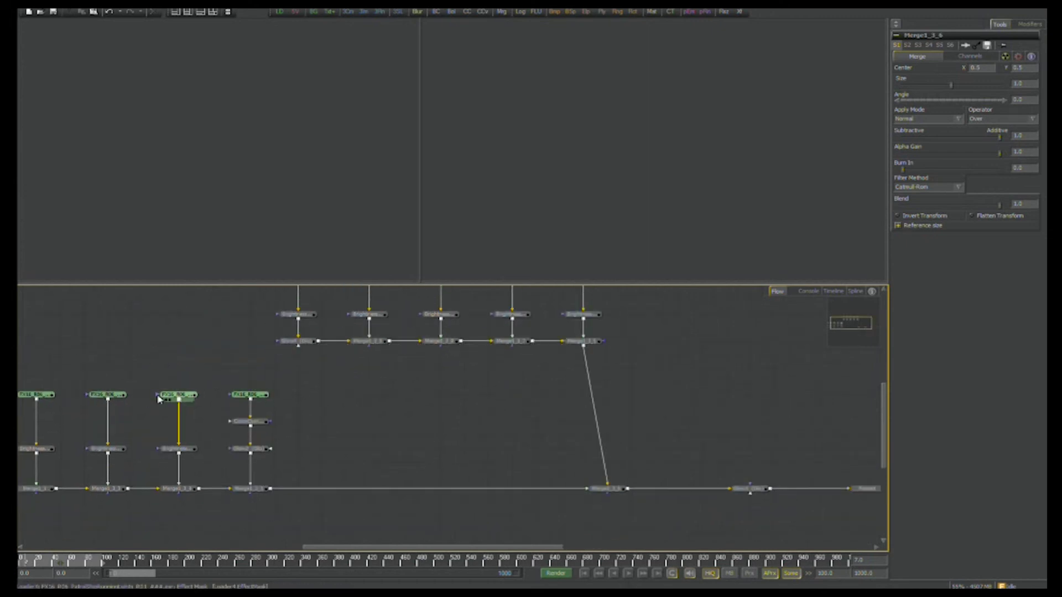
left_click_drag(137, 451, 315, 444)
left_click_drag(611, 464, 130, 441)
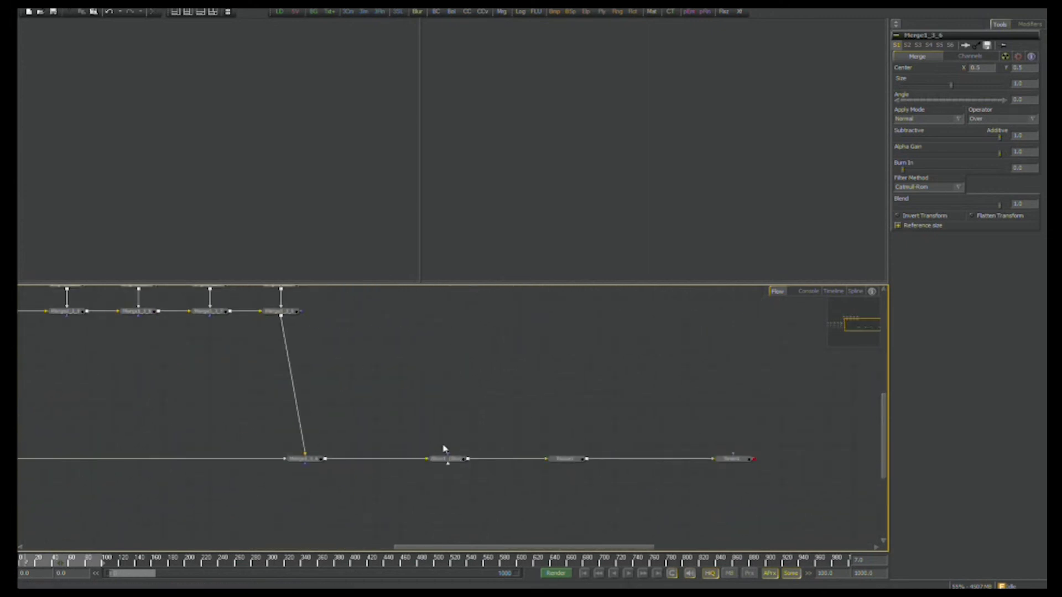
Display the Glow1 and Resize1 results in the viewer, and switch to the other FX16 composition containing the Earth and stars branch.
left_click_drag(447, 459, 571, 241)
left_click(557, 465)
left_click(1033, 8)
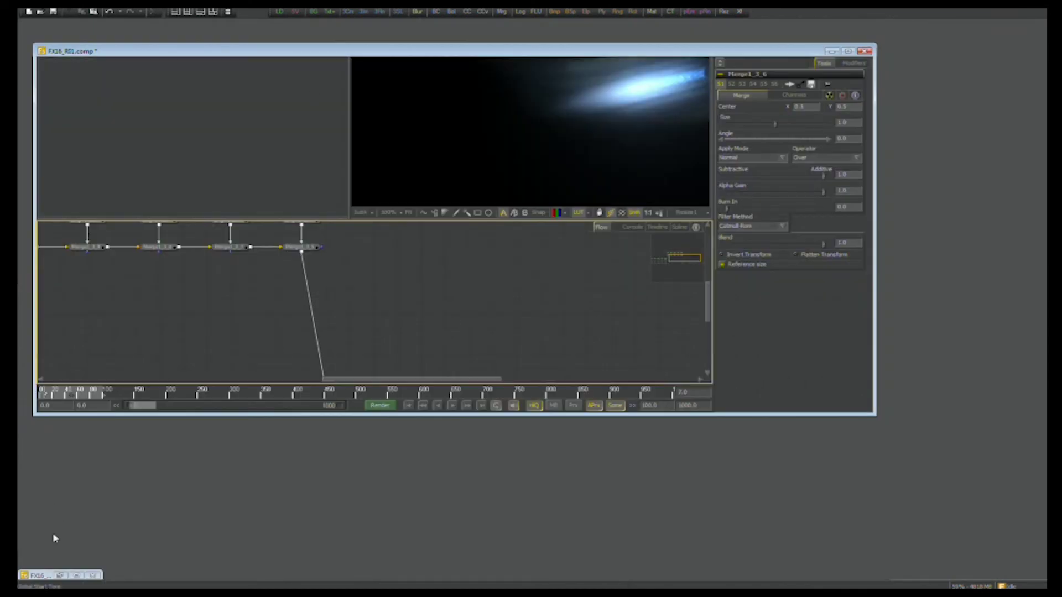
left_click(60, 576)
left_click_drag(375, 383, 582, 409)
scroll(453, 432, "down", 1)
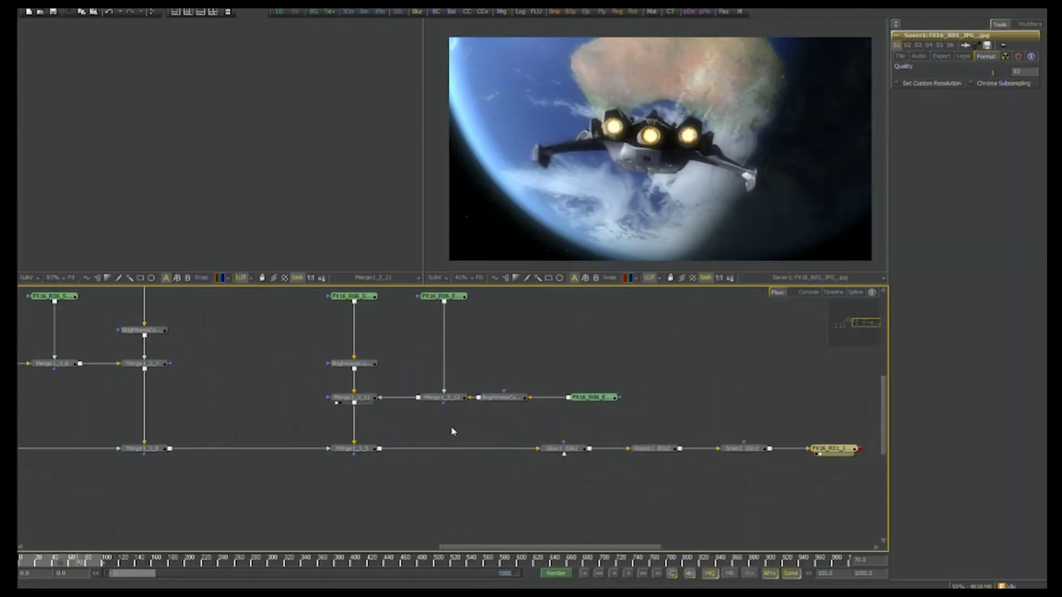
Place the EarthRad loader above its BrightnessContrast node and copy the whole Earth and stars branch including Merge1_3_9.
left_click_drag(362, 338, 387, 377)
left_click_drag(308, 306, 609, 463)
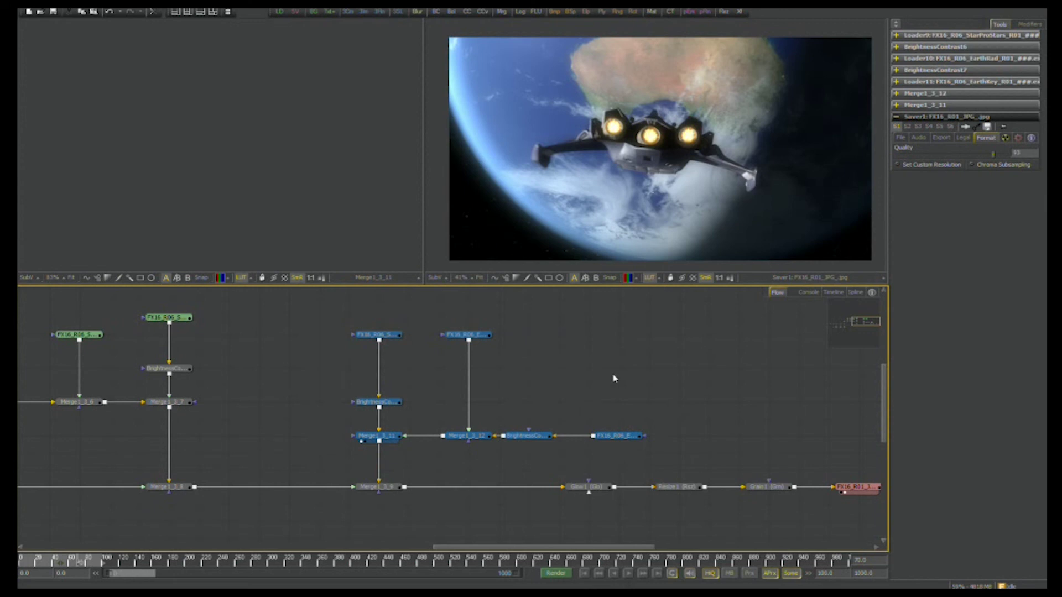
left_click(403, 490)
left_click_drag(312, 302, 548, 510)
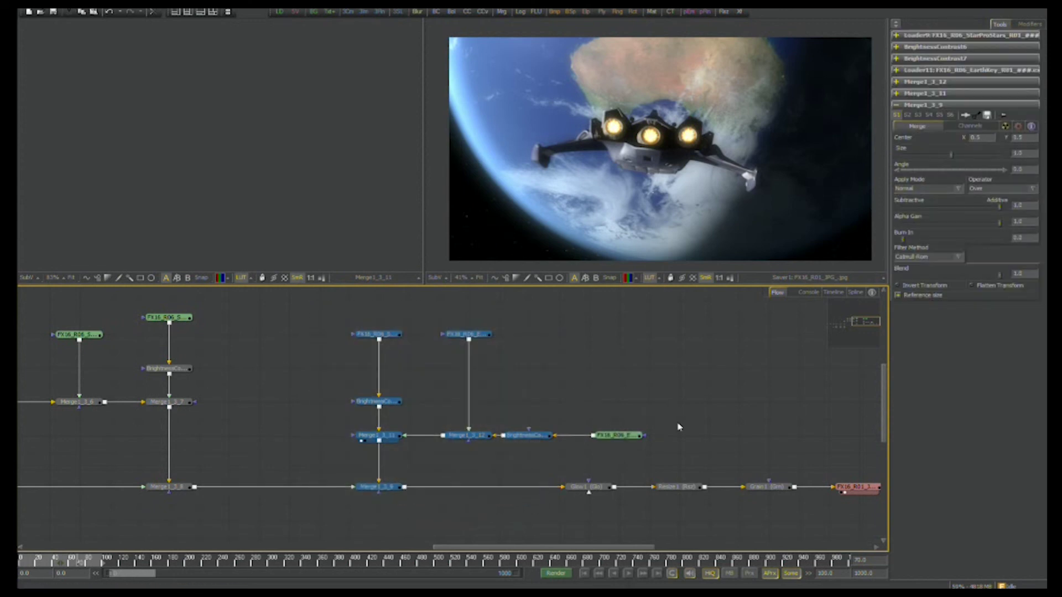
left_click(617, 436)
left_click_drag(616, 436, 528, 402)
left_click_drag(553, 314, 333, 519)
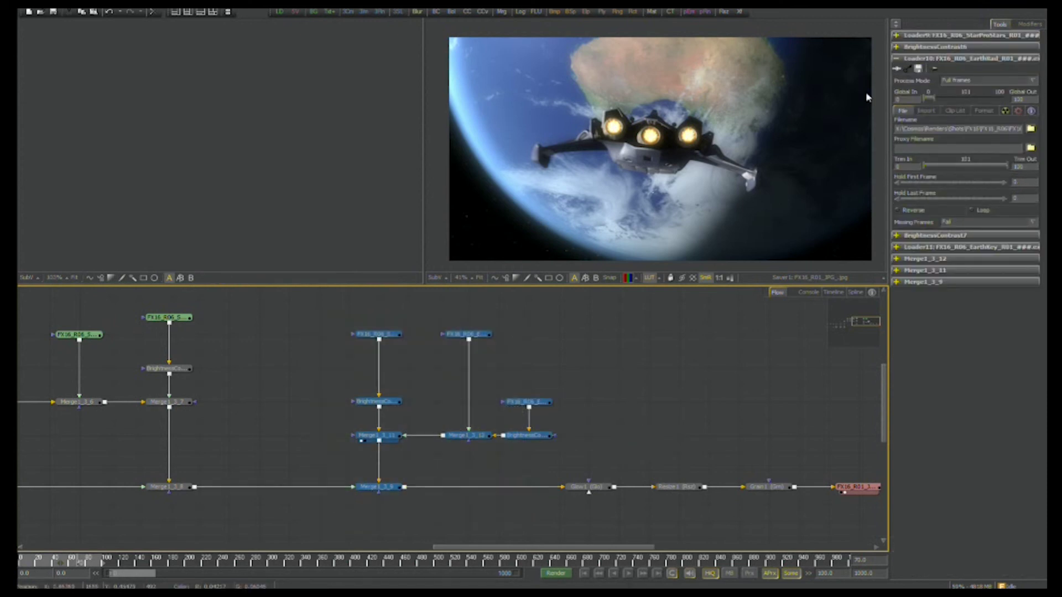
Return to FX16_R01.comp, paste the Earth and stars branch, and position it beside the scout branch.
left_click(1027, 13)
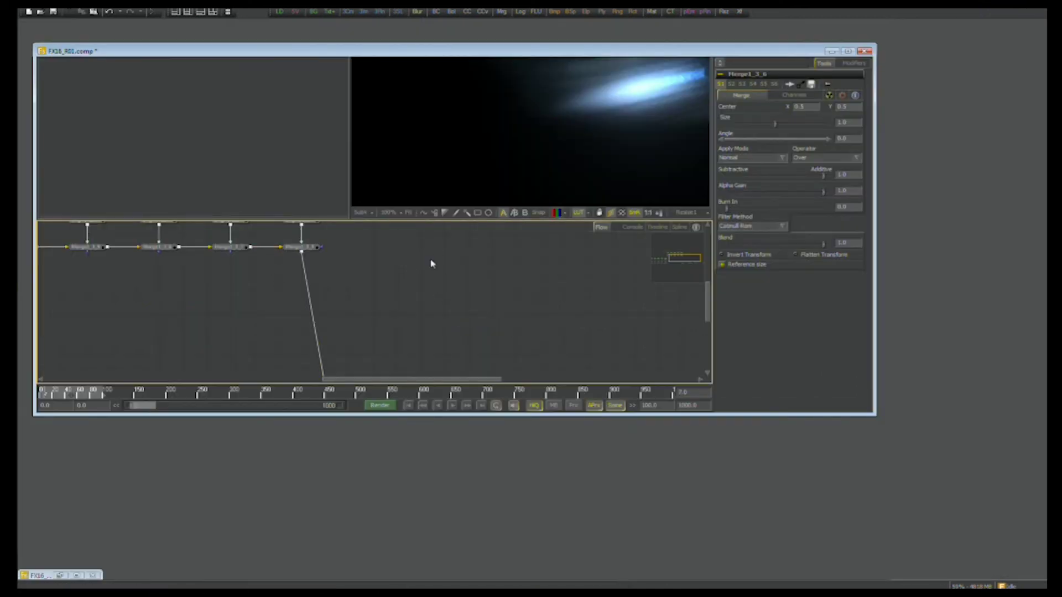
scroll(371, 304, "down", 1)
key("ctrl+v")
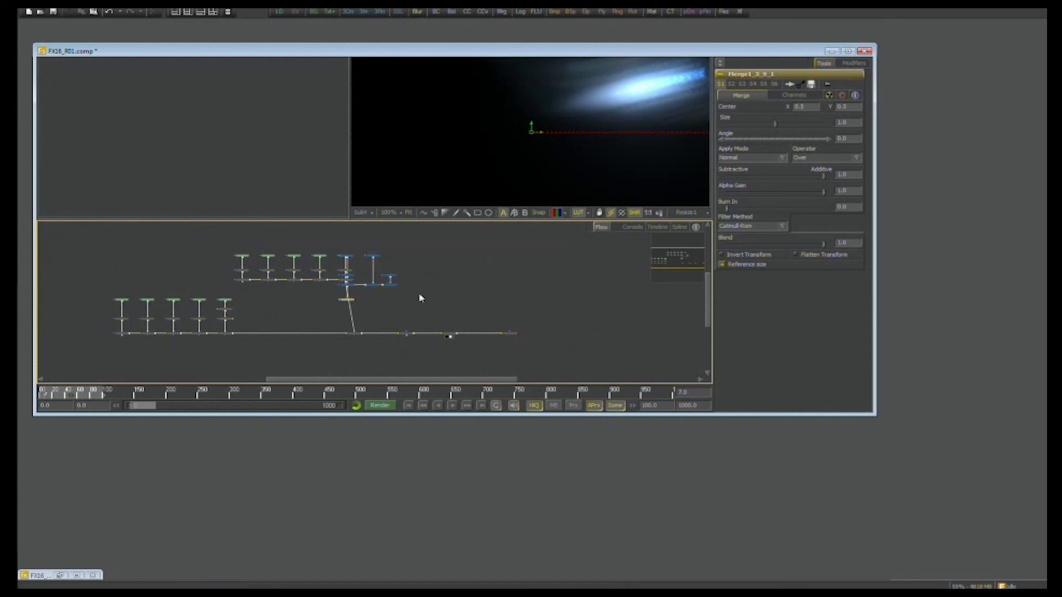
left_click_drag(387, 285, 422, 279)
key("ctrl+1")
left_click_drag(449, 316, 431, 350)
scroll(476, 301, "down", 1)
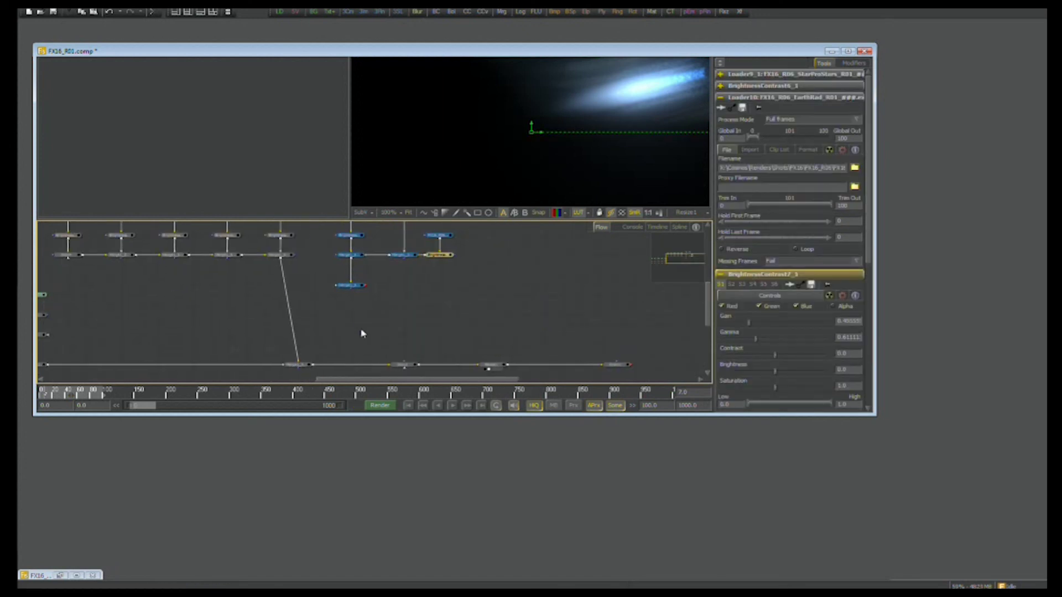
Insert the pasted Merge1_3_9_1 into the main line between Merge1_3_6 and Glow1, and maximize the composition window.
left_click(301, 366)
scroll(450, 247, "down", 1)
left_click_drag(350, 274, 359, 354)
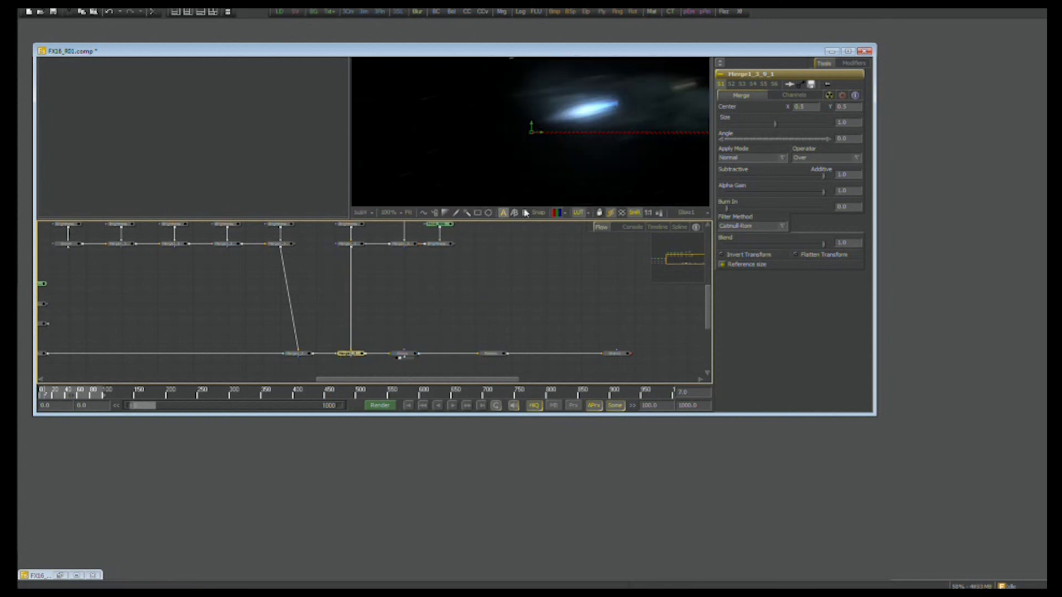
left_click(847, 51)
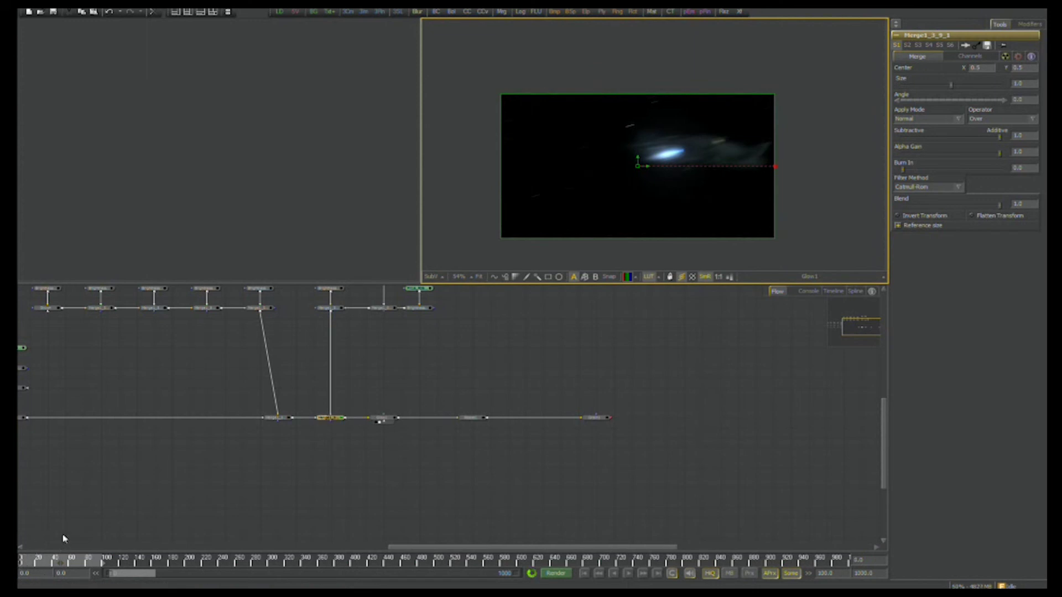
Hide the on-screen controls in the viewer showing Glow1 and look over the connected ship, Earth and stars branches.
scroll(441, 372, "up", 1)
left_click_drag(441, 372, 473, 421)
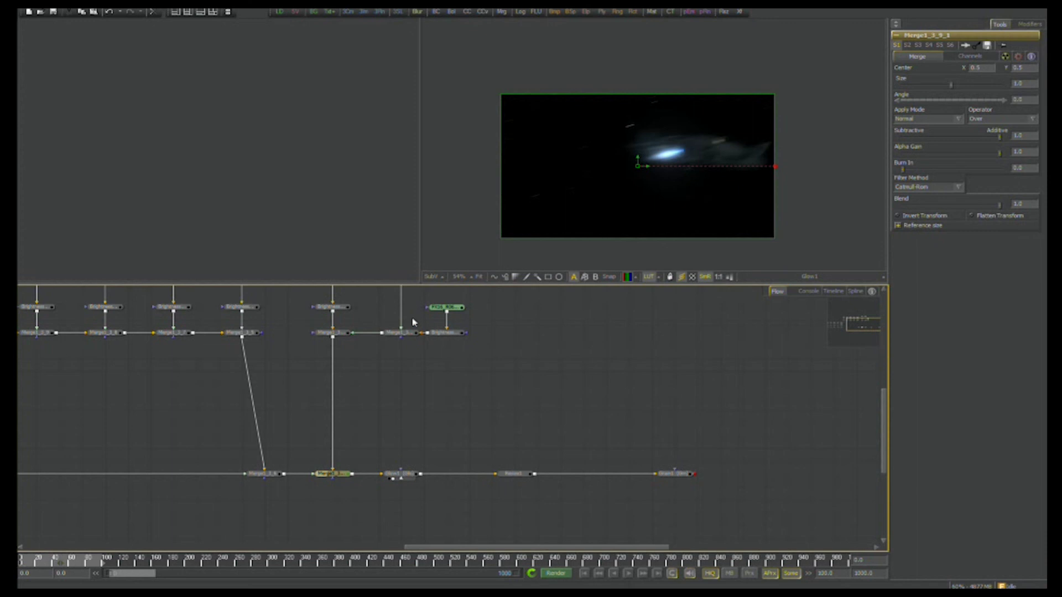
left_click_drag(414, 383, 458, 395)
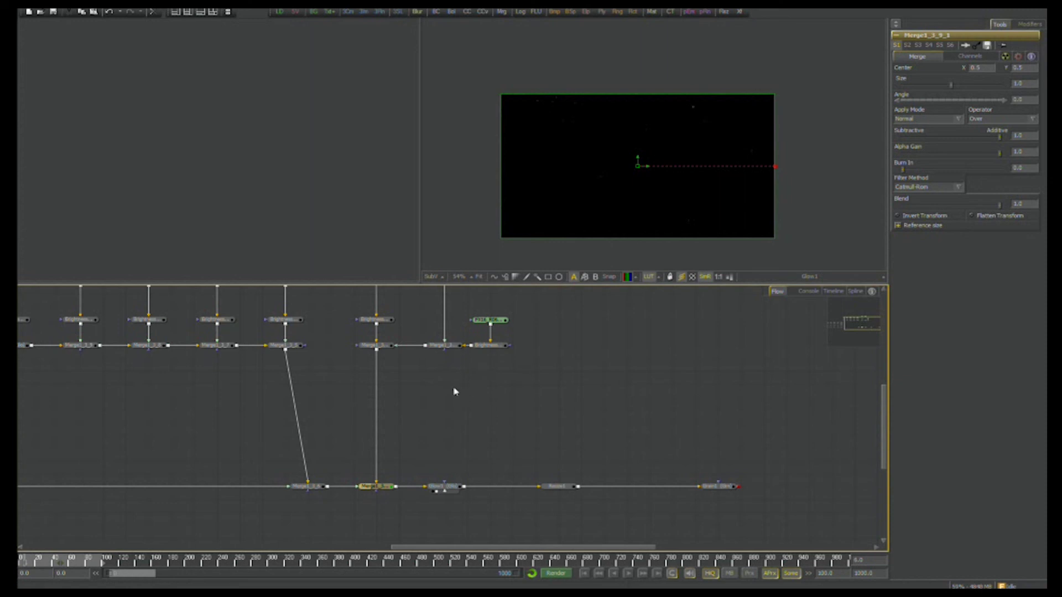
left_click(682, 276)
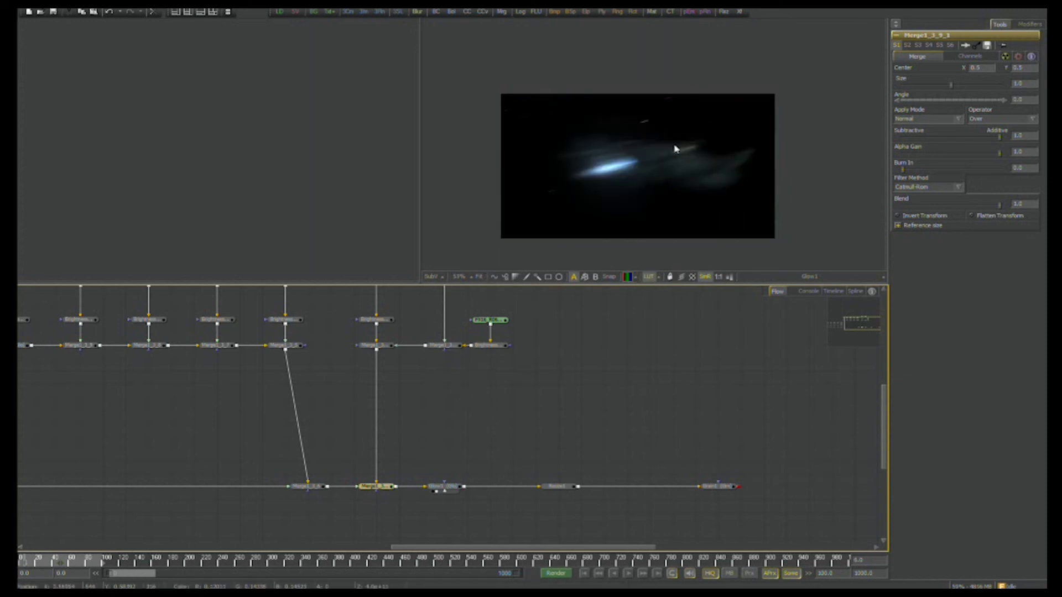
left_click_drag(341, 410, 455, 451)
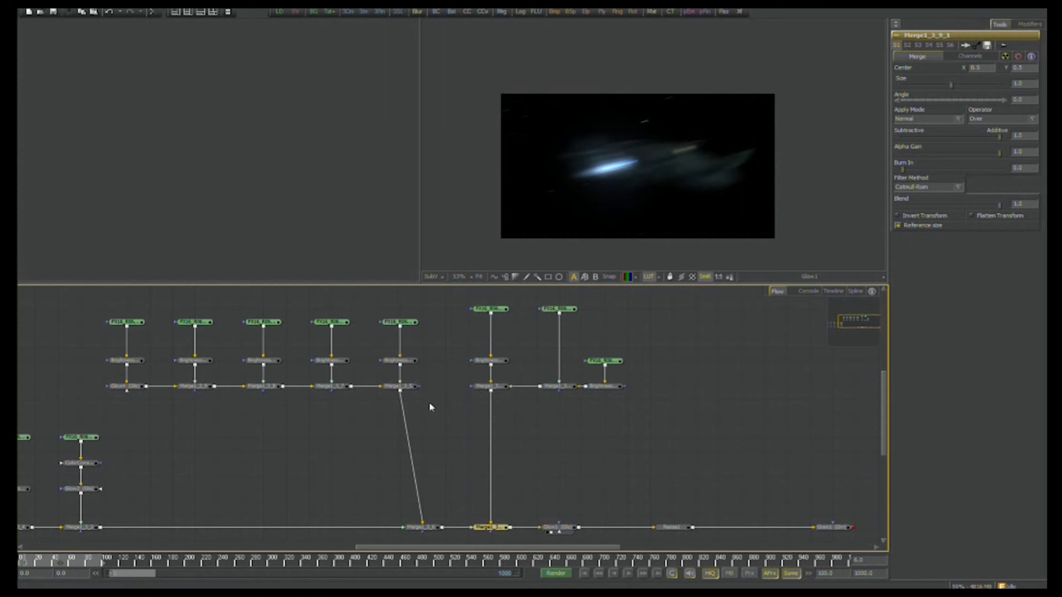
left_click_drag(365, 383, 527, 357)
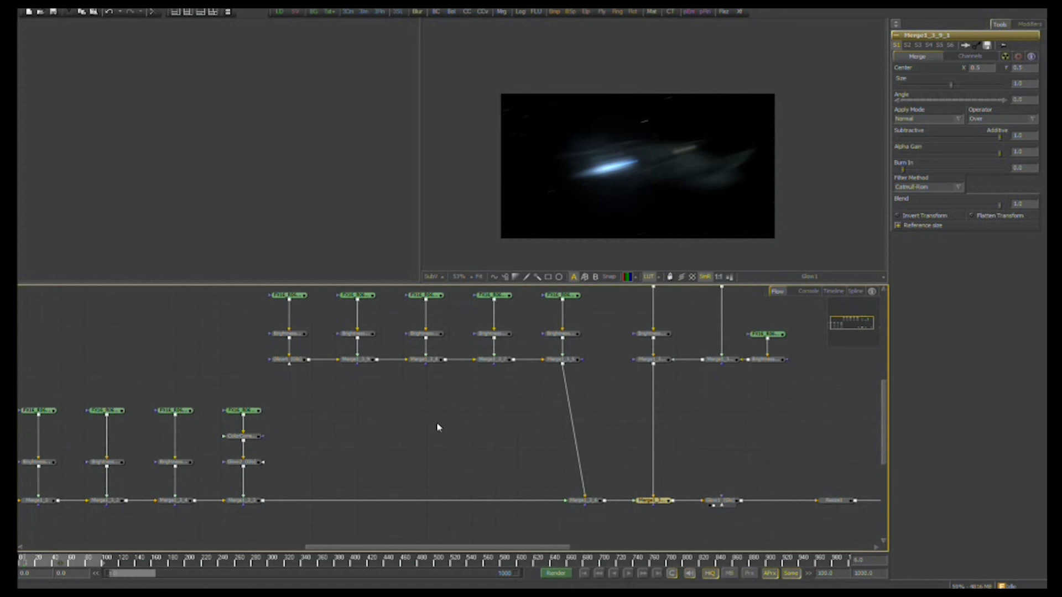
Inspect the scout running lights pass, its BrightnessContrast and the successive scout merges up to Merge1_3_5 in the second viewer.
scroll(387, 423, "up", 3)
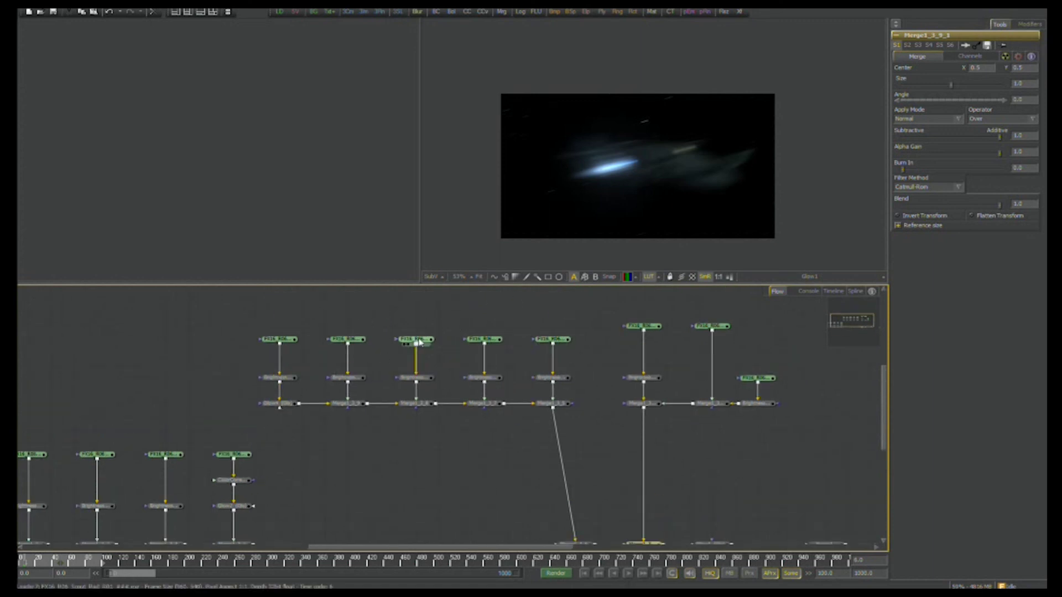
left_click_drag(348, 339, 299, 177)
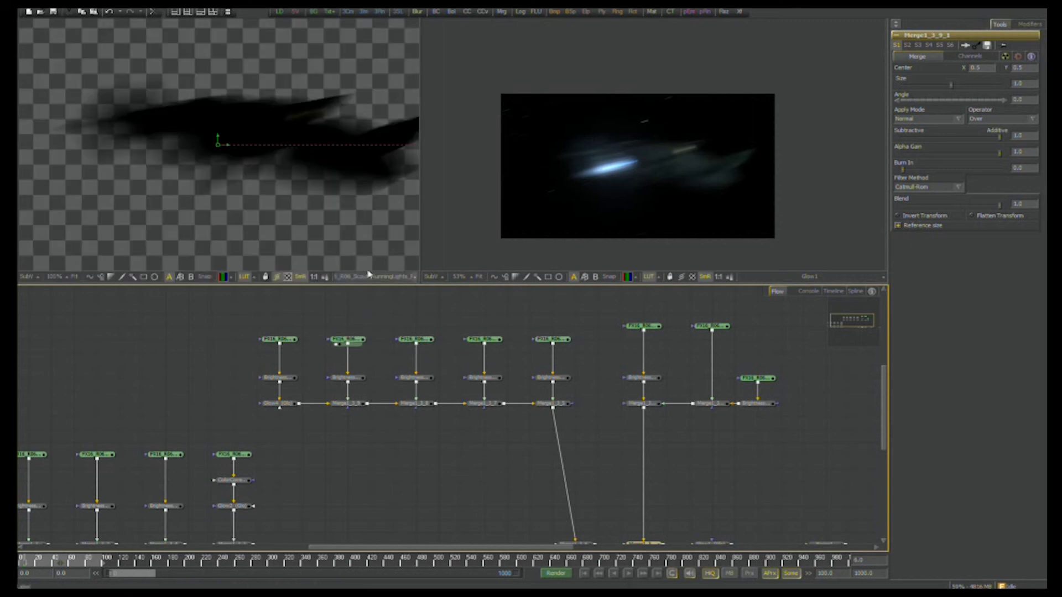
left_click(277, 277)
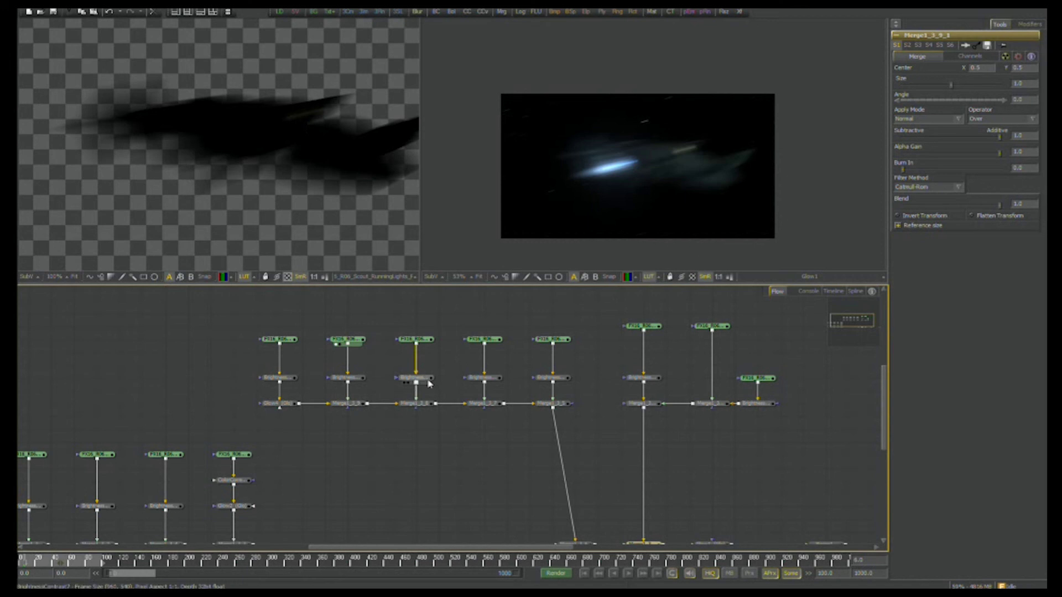
left_click_drag(348, 379, 364, 233)
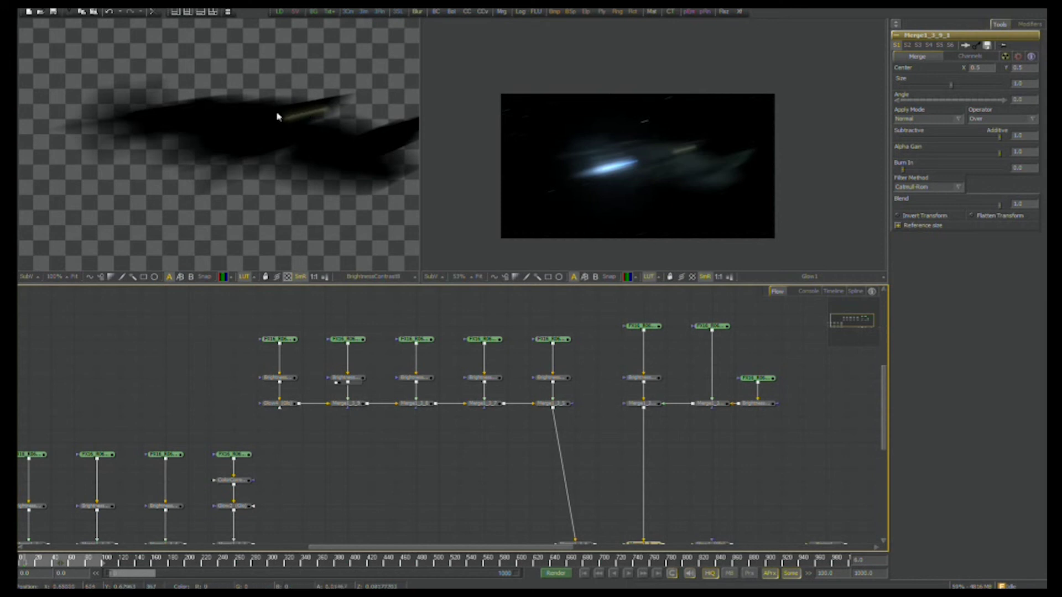
left_click_drag(362, 406, 285, 218)
left_click_drag(484, 403, 240, 142)
left_click_drag(565, 408, 233, 166)
Display the Resize1 output at frame 64 and slightly increase a Glow1 setting.
scroll(501, 354, "down", 3)
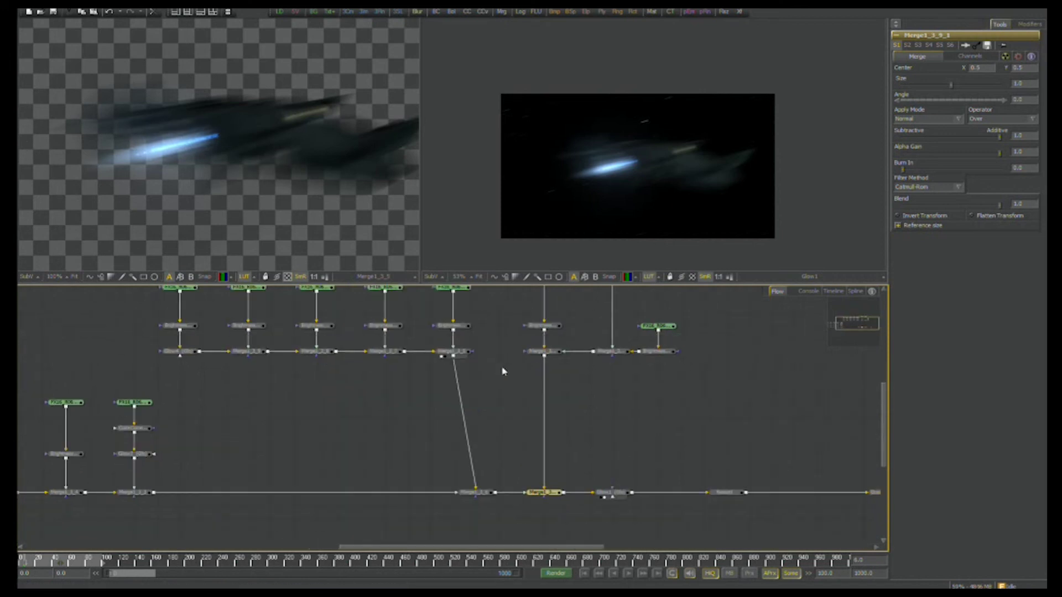
scroll(487, 387, "right", 5)
scroll(518, 423, "down", 2)
scroll(518, 424, "right", 4)
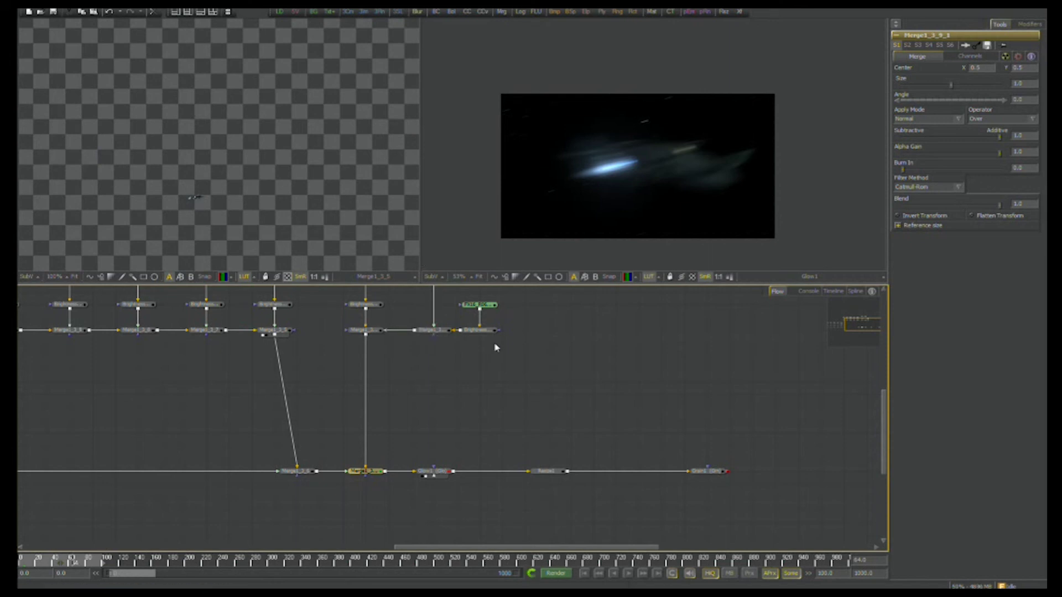
left_click(540, 476)
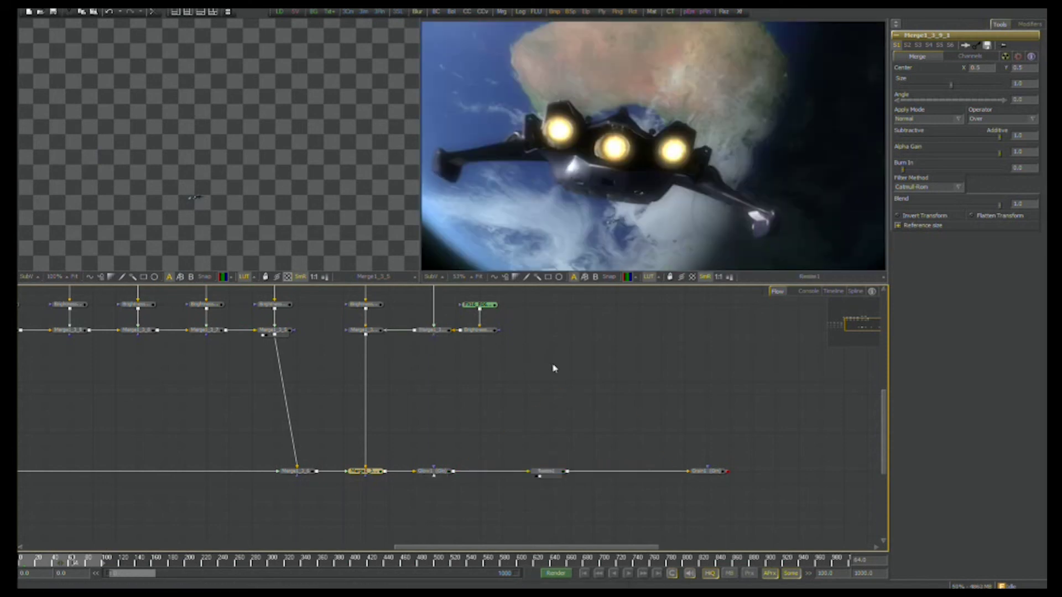
left_click(434, 471)
mouse_move(922, 125)
left_mouse_down()
mouse_move(946, 141)
mouse_move(940, 157)
mouse_move(935, 126)
left_mouse_up()
Move the whole scout branch so its last merge sits directly above Merge1_3_6 on the main line.
left_click_drag(360, 400, 484, 384)
scroll(484, 383, "down", 2)
left_click_drag(281, 311, 629, 410)
left_click_drag(475, 379, 492, 379)
Move the Earth and stars branch with its main-line merge and downstream nodes farther from the scout branch, and select its upper nodes.
left_click_drag(480, 302, 756, 498)
left_click_drag(538, 449, 565, 449)
left_click(519, 332)
left_click_drag(493, 306, 585, 363)
left_click_drag(317, 441, 363, 420)
scroll(478, 409, "up", 2)
scroll(477, 409, "up", 2)
left_click_drag(478, 408, 388, 416)
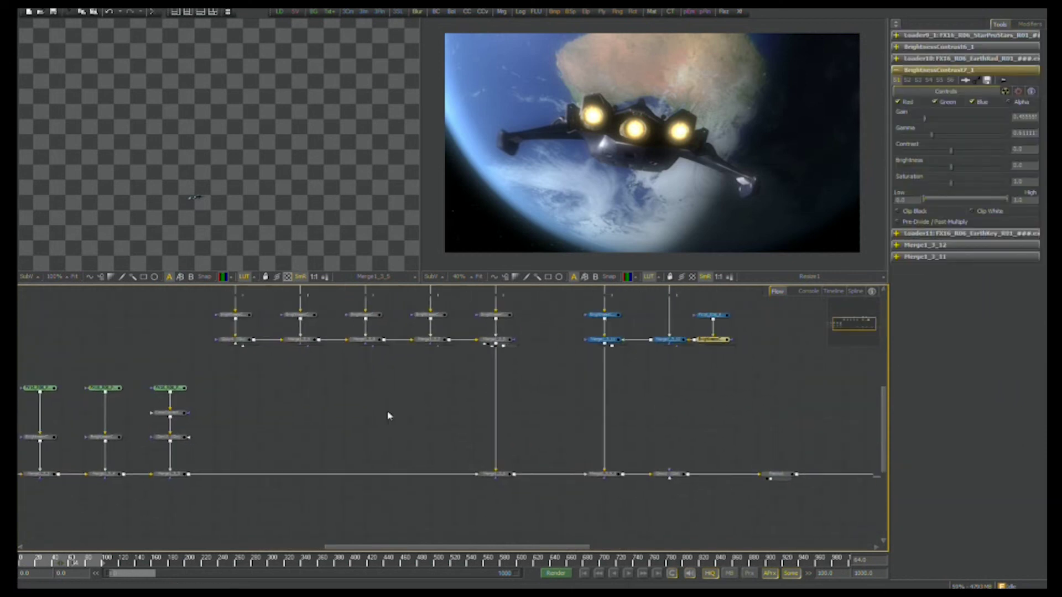
Save the updated composition.
left_click(35, 13)
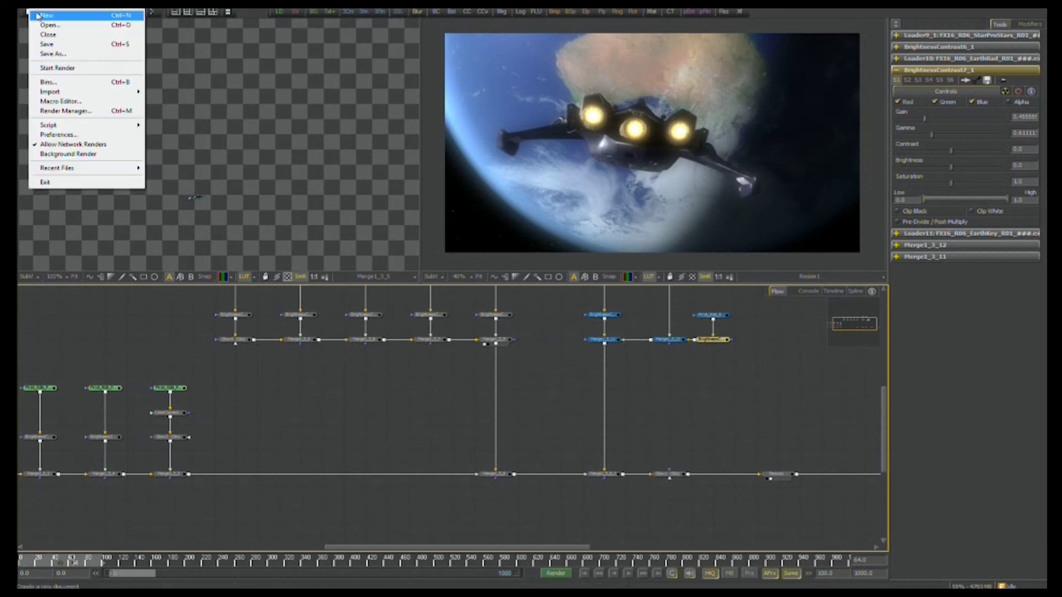
left_click(44, 64)
left_click(550, 394)
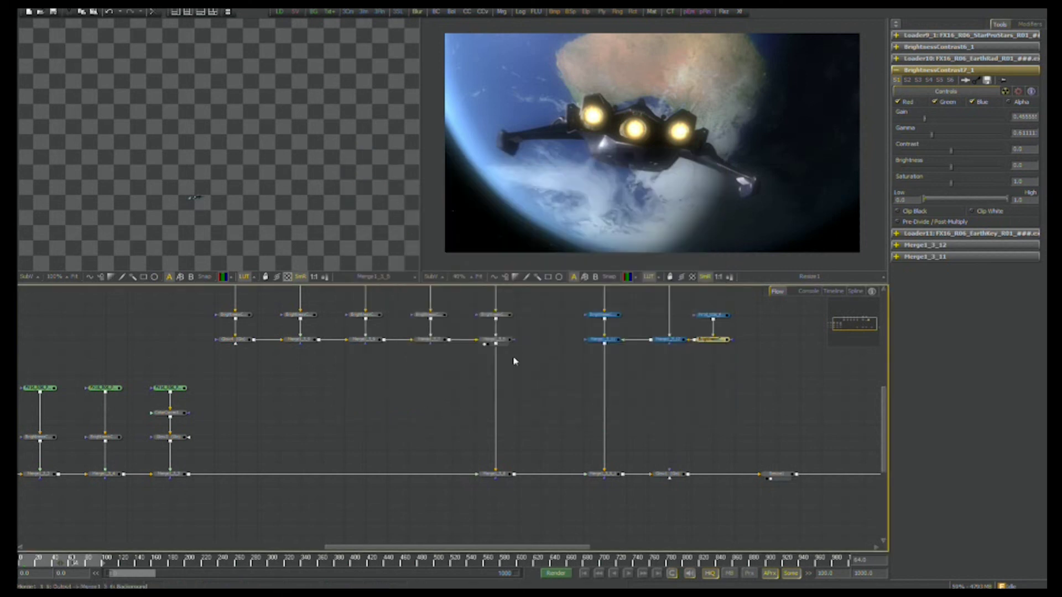
Raise the EarthRad loader level with the other loaders, and lower the scout merge row and Earth merge row to one common height.
left_click_drag(656, 414, 509, 477)
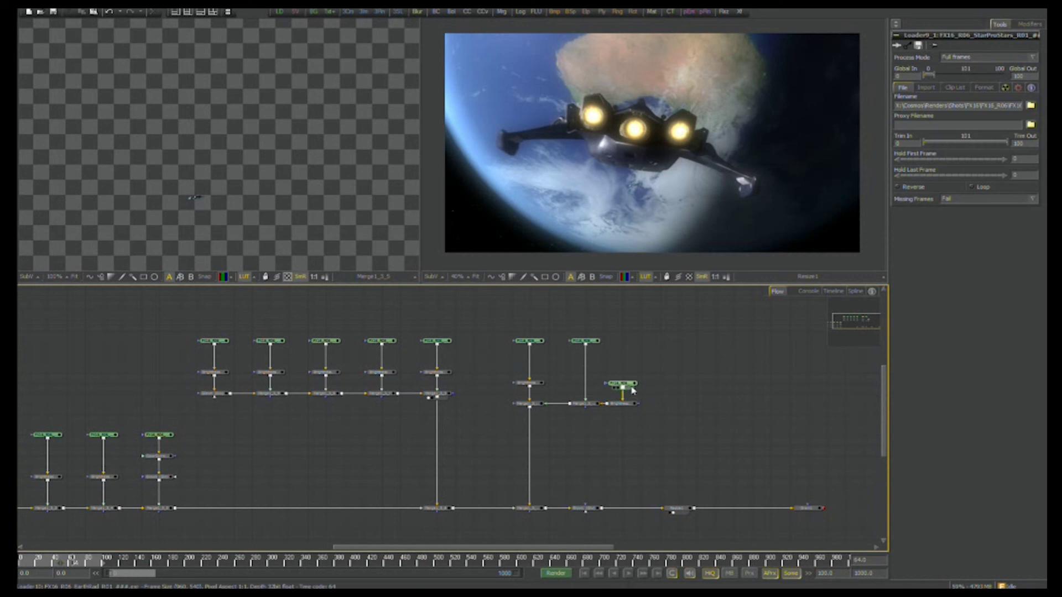
left_click_drag(630, 387, 635, 344)
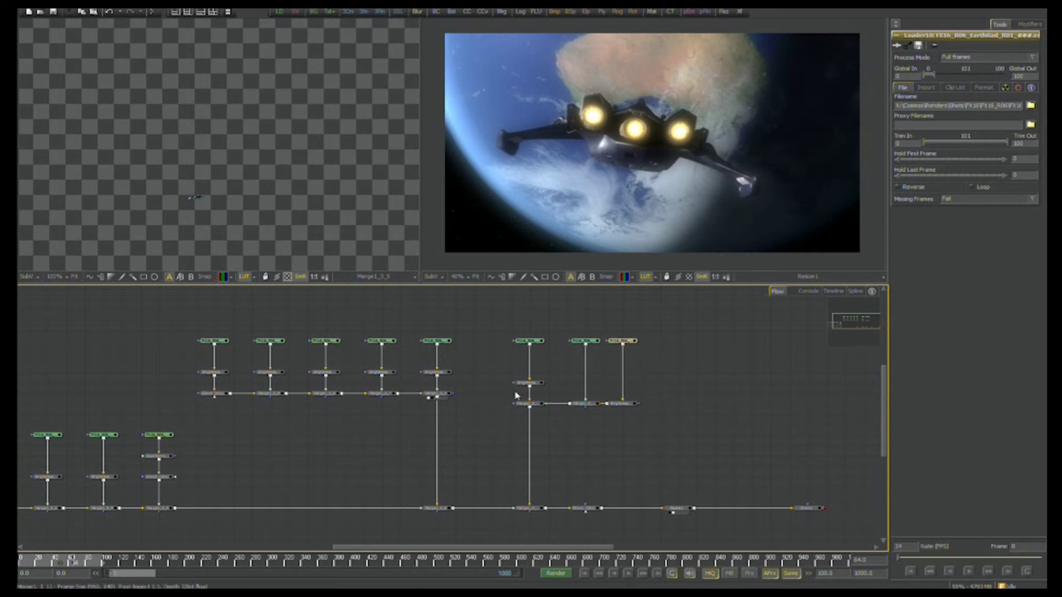
left_click_drag(456, 393, 197, 415)
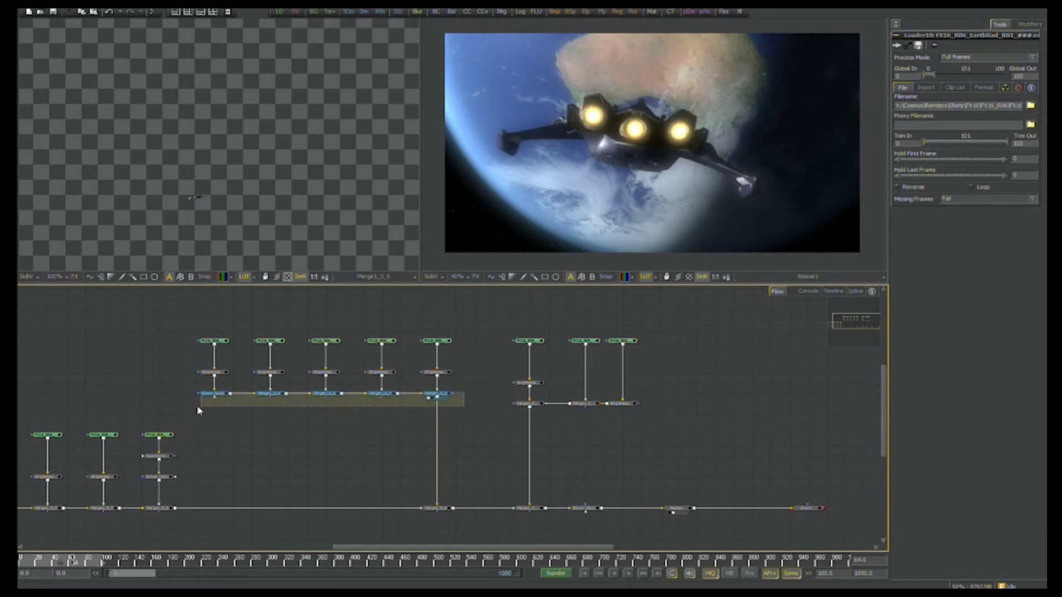
left_click_drag(270, 393, 272, 415)
left_click_drag(697, 406, 542, 418)
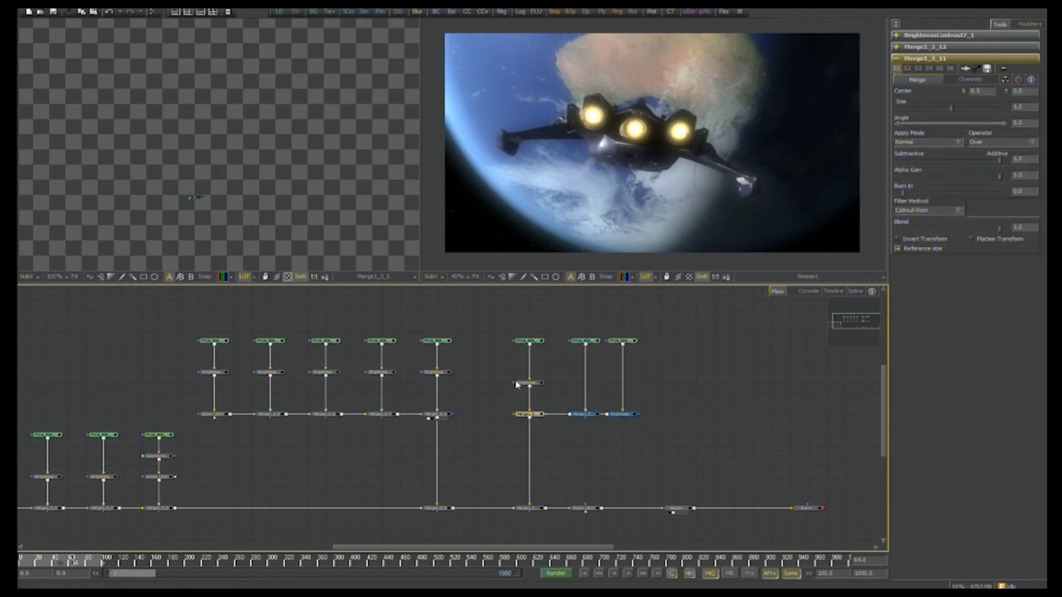